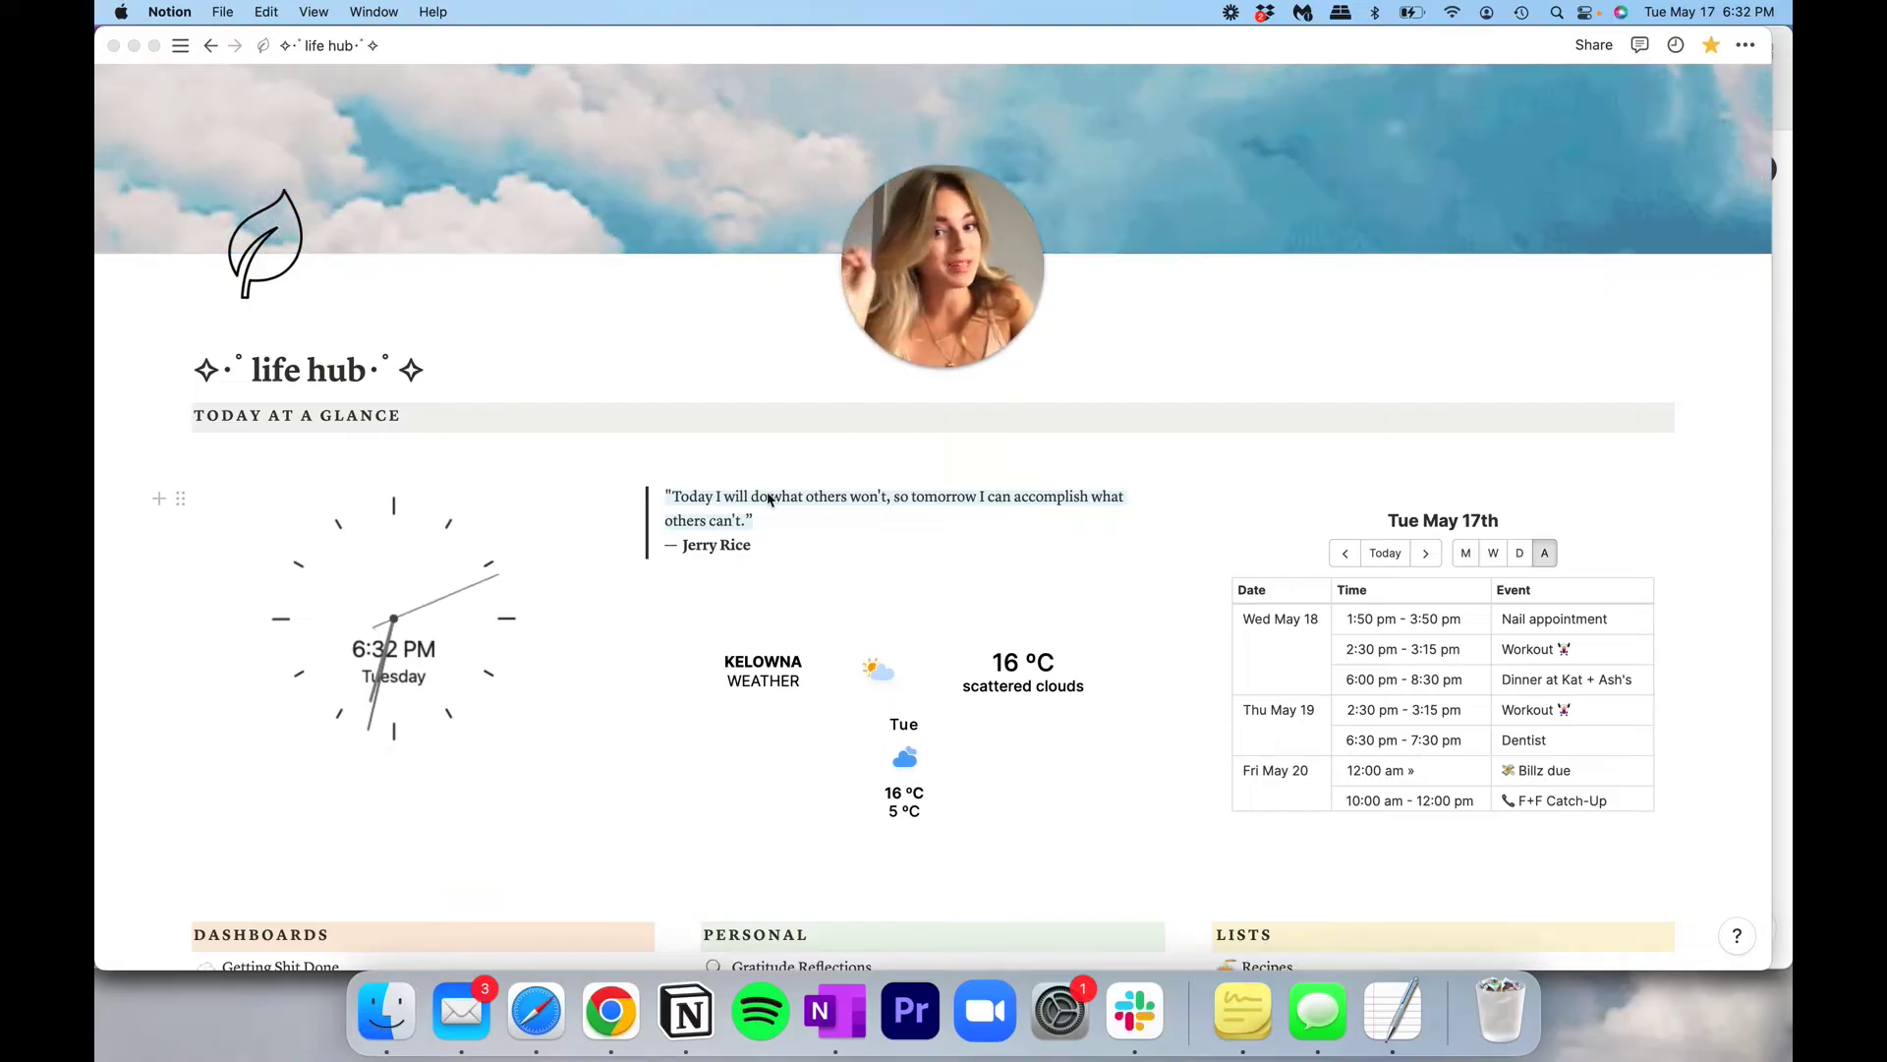
Scroll down the life hub and go to the Recipes page under Lists.
{"action": "scroll", "coordinate": [677, 460], "scroll_direction": "down", "scroll_amount": 4}
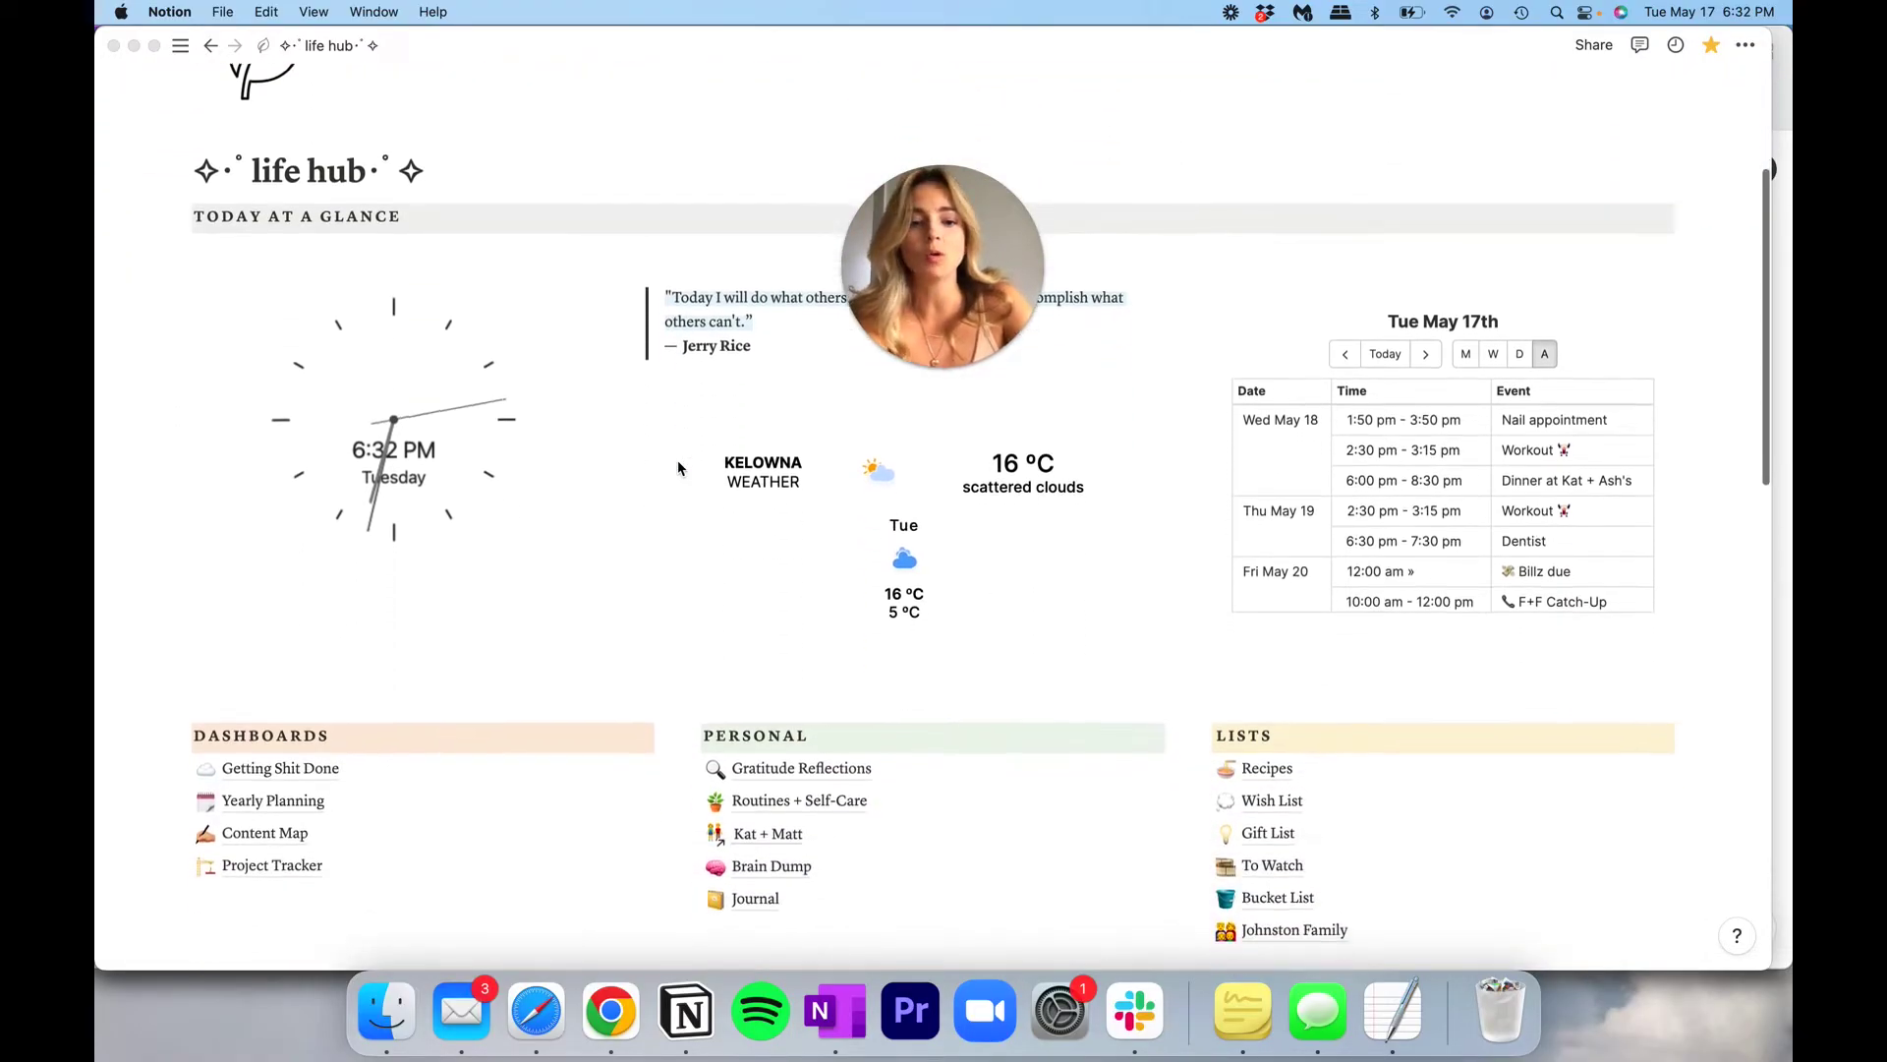
{"action": "scroll", "coordinate": [1125, 620], "scroll_direction": "down", "scroll_amount": 5}
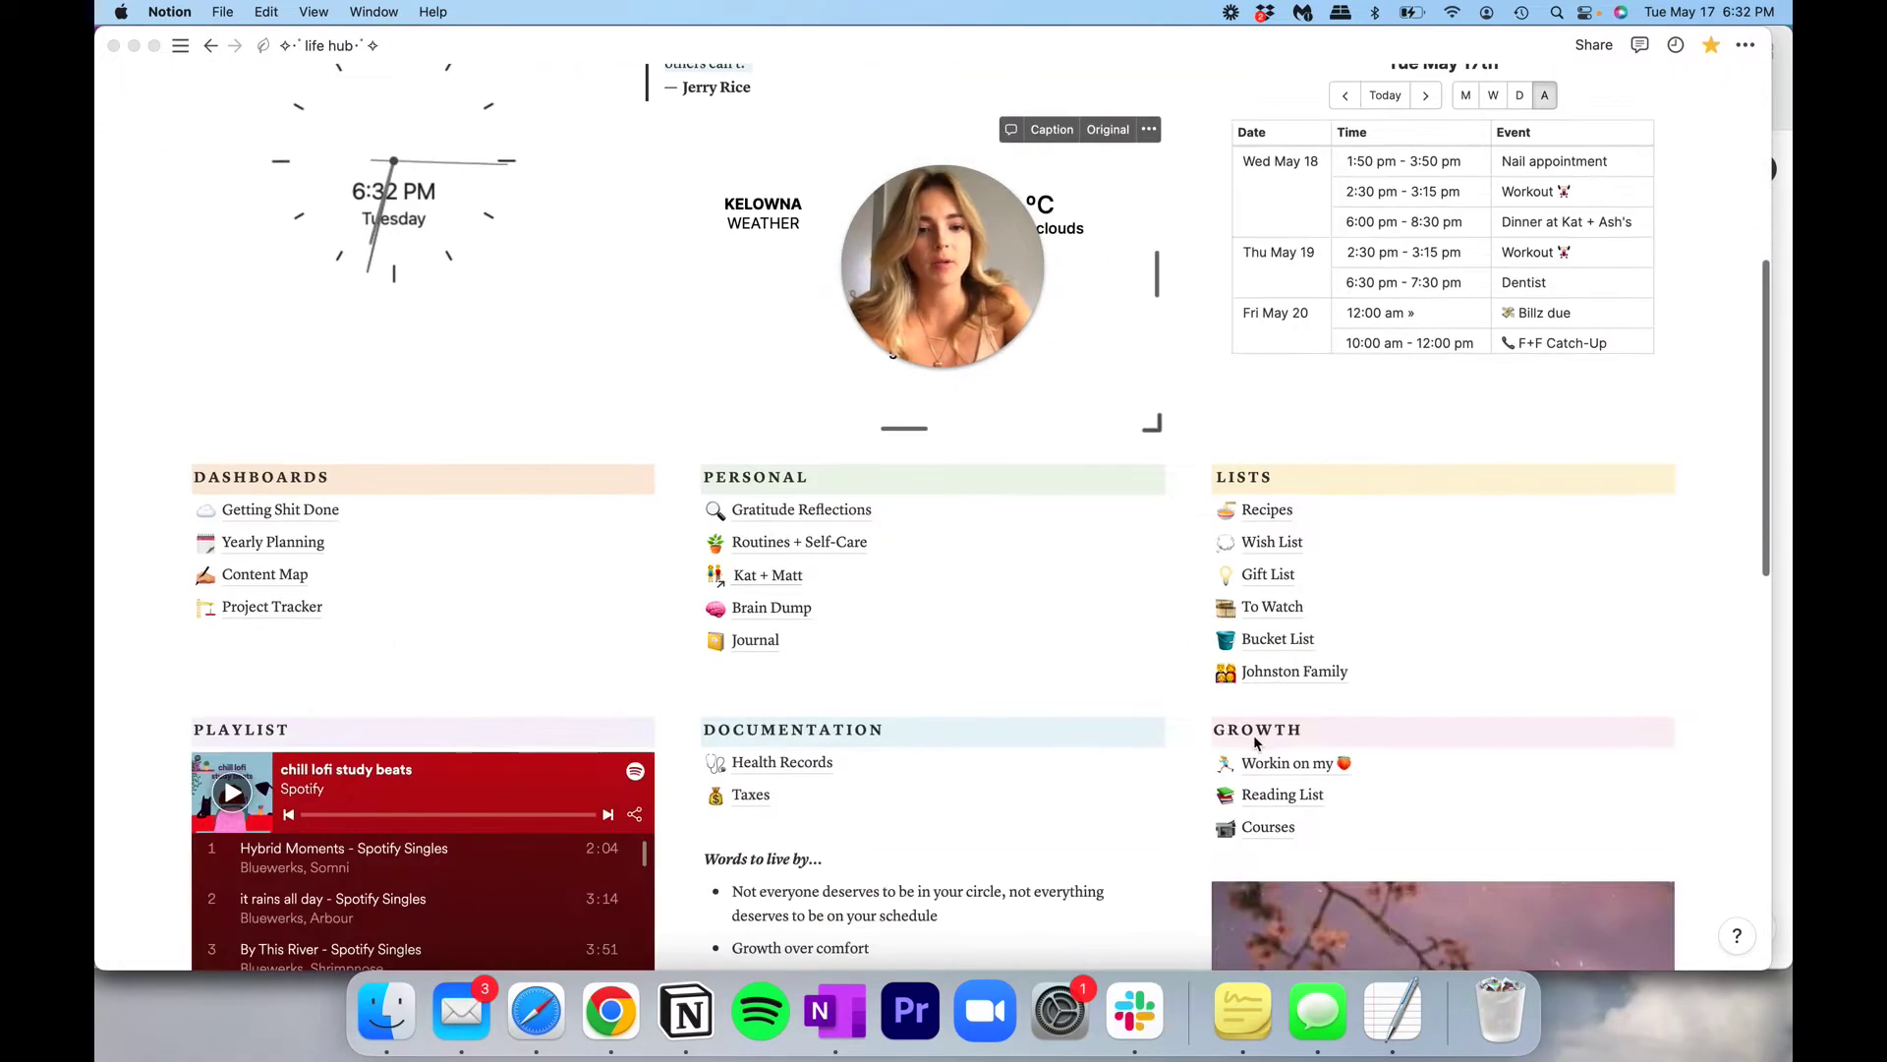
{"action": "left_click", "coordinate": [1266, 510]}
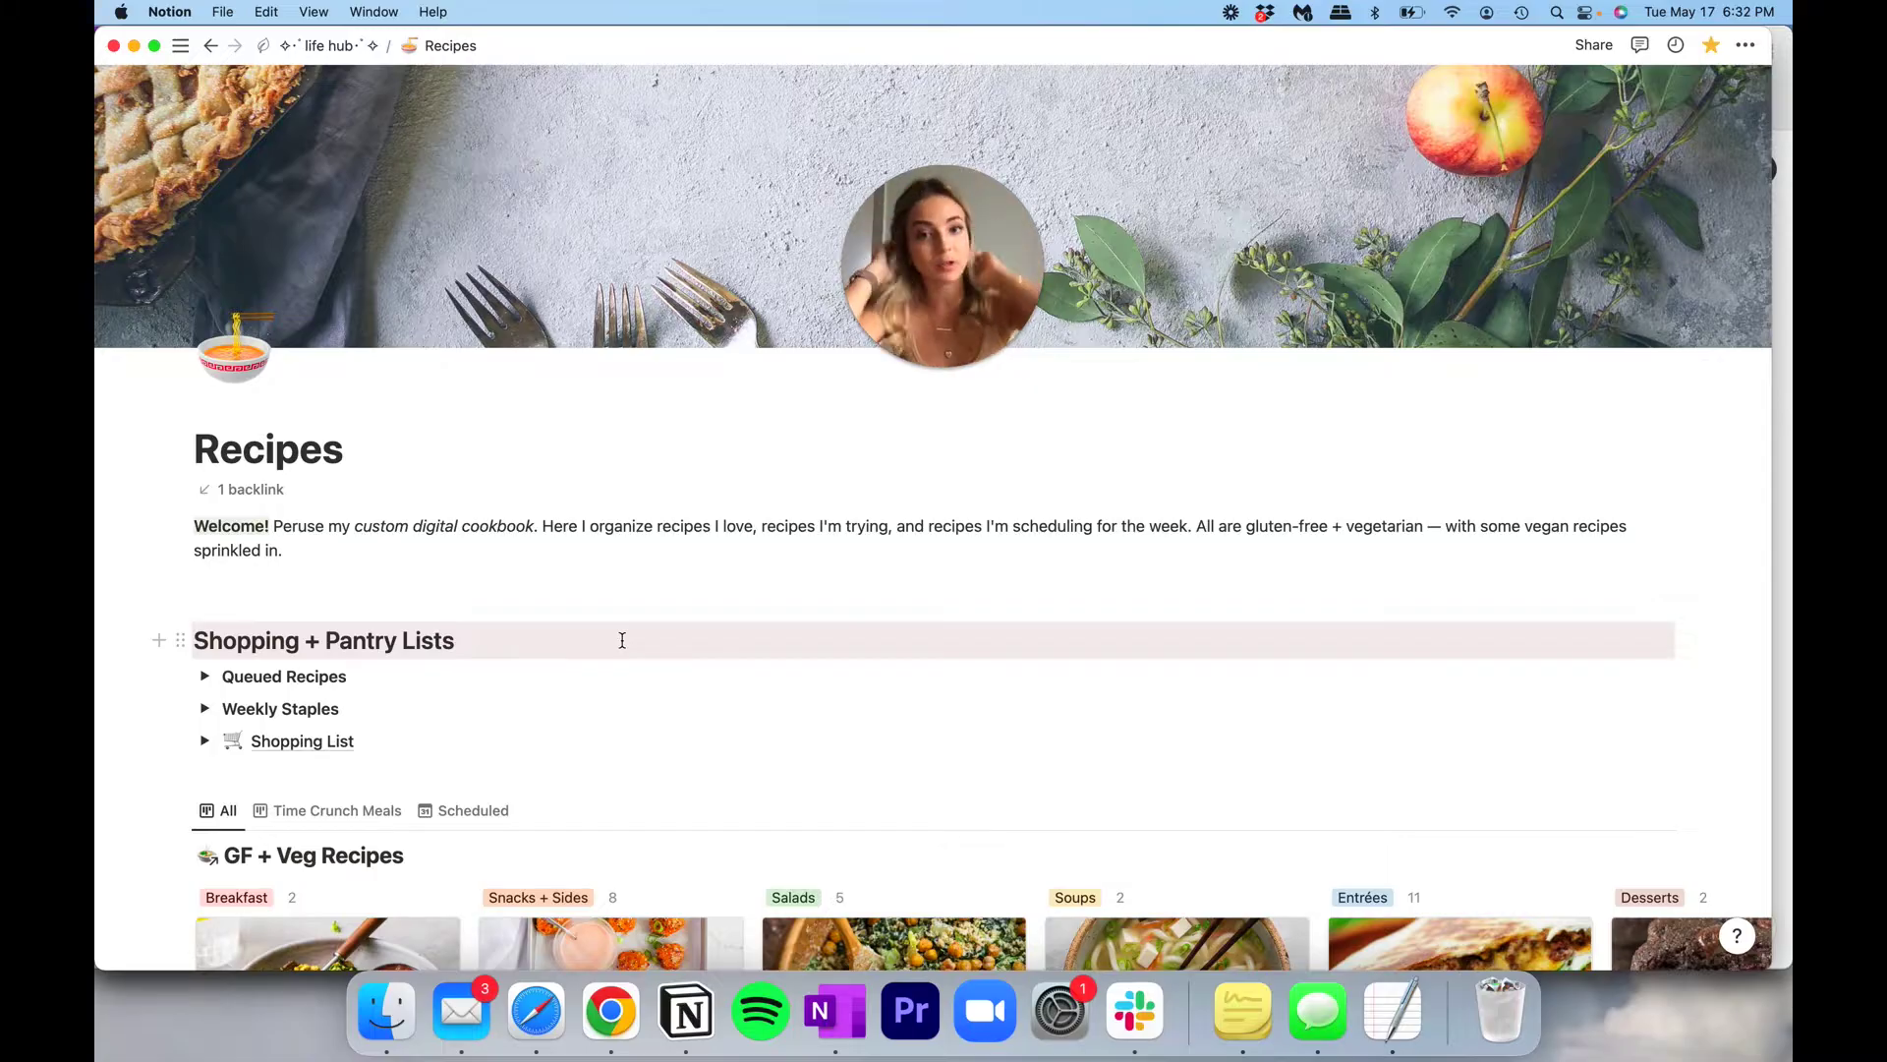
Browse the GF + Veg Recipes board and preview the Southwest Tofu Scramble recipe.
{"action": "scroll", "coordinate": [624, 640], "scroll_direction": "down", "scroll_amount": 3}
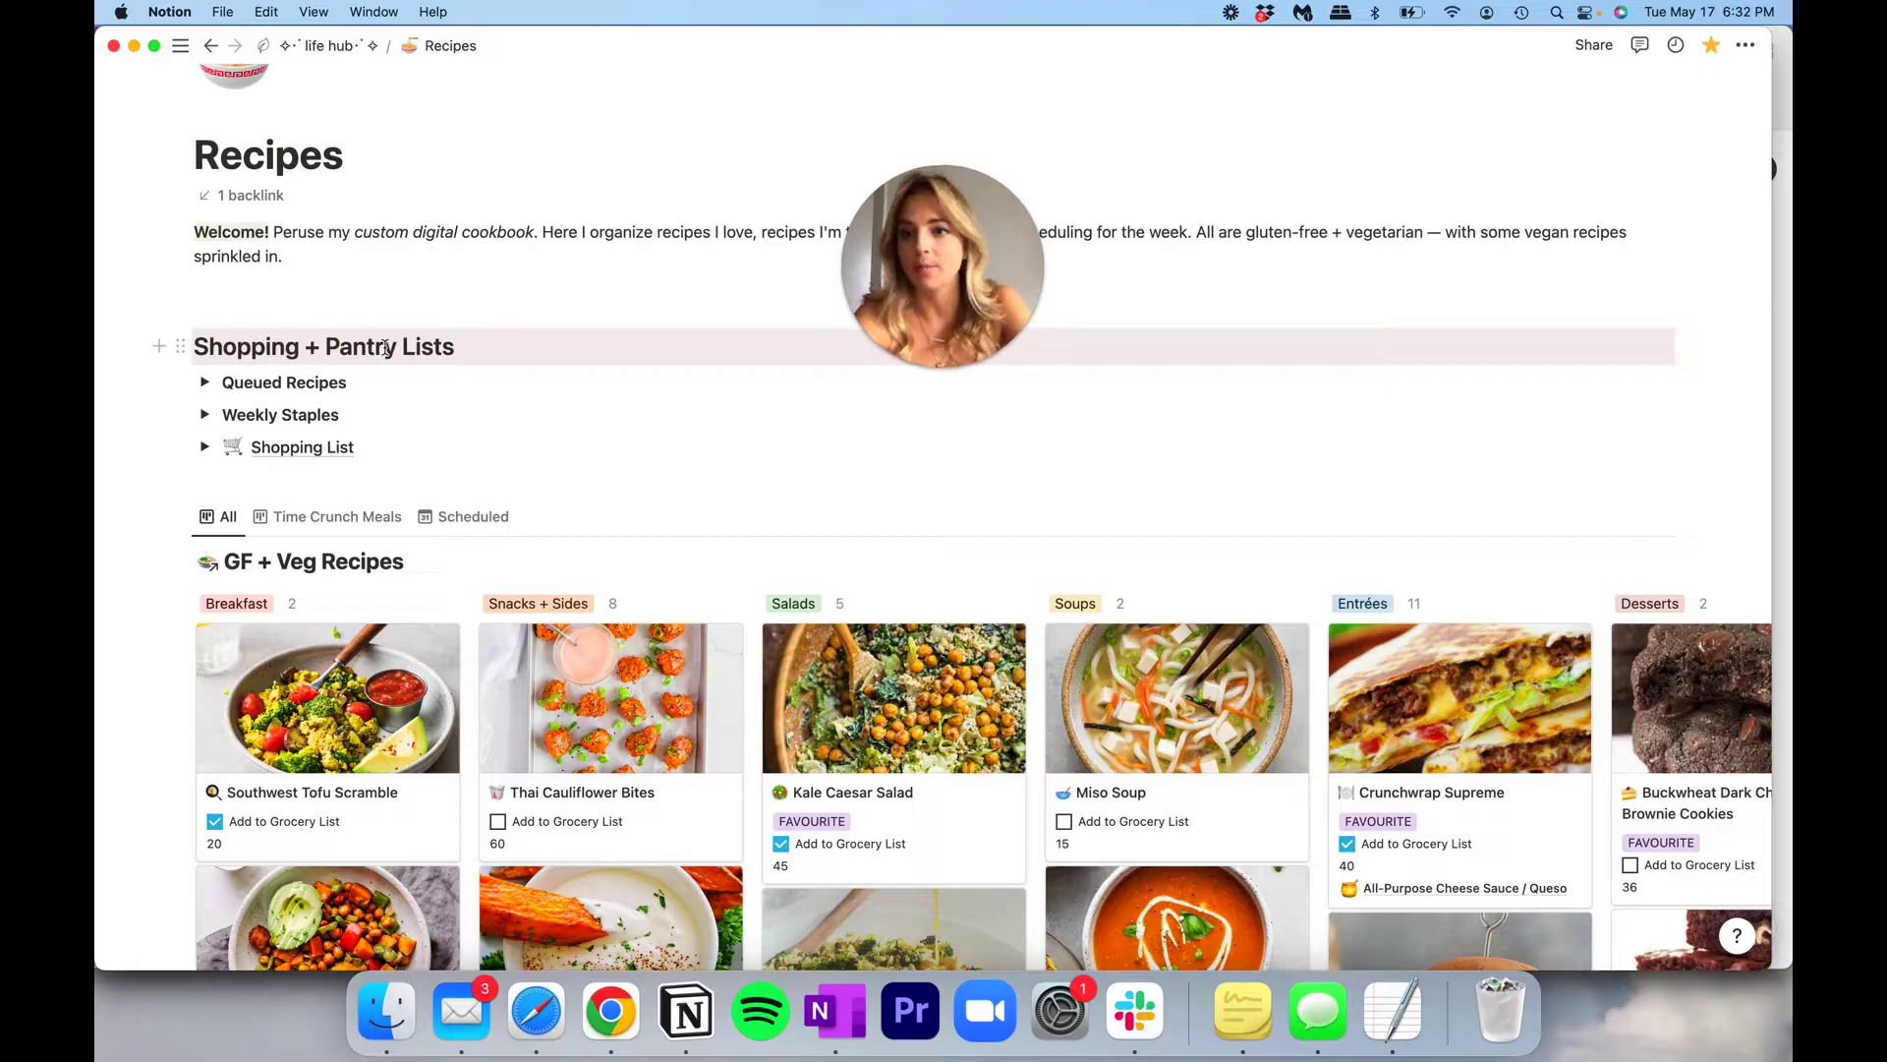
{"action": "scroll", "coordinate": [305, 368], "scroll_direction": "down", "scroll_amount": 2}
{"action": "scroll", "coordinate": [306, 368], "scroll_direction": "down", "scroll_amount": 3}
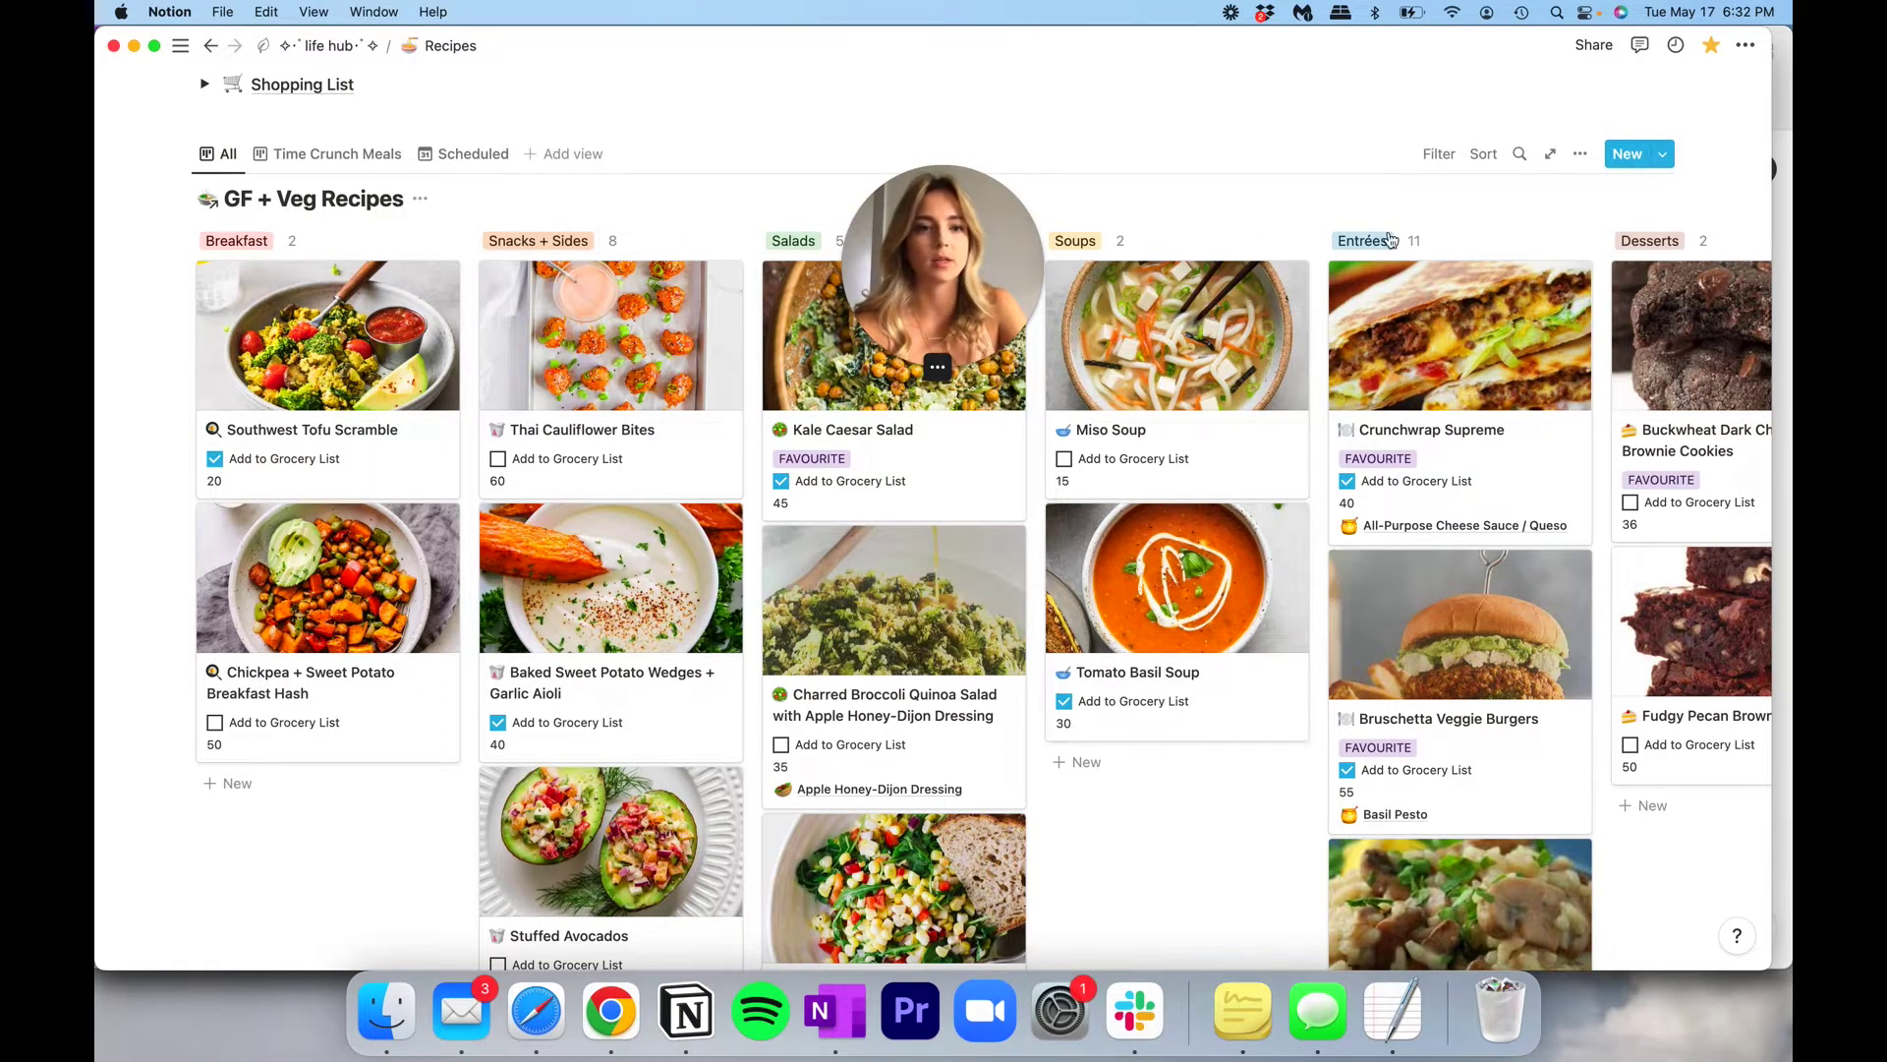
{"action": "scroll", "coordinate": [1383, 248], "scroll_direction": "right", "scroll_amount": 1}
{"action": "scroll", "coordinate": [1383, 249], "scroll_direction": "right", "scroll_amount": 10}
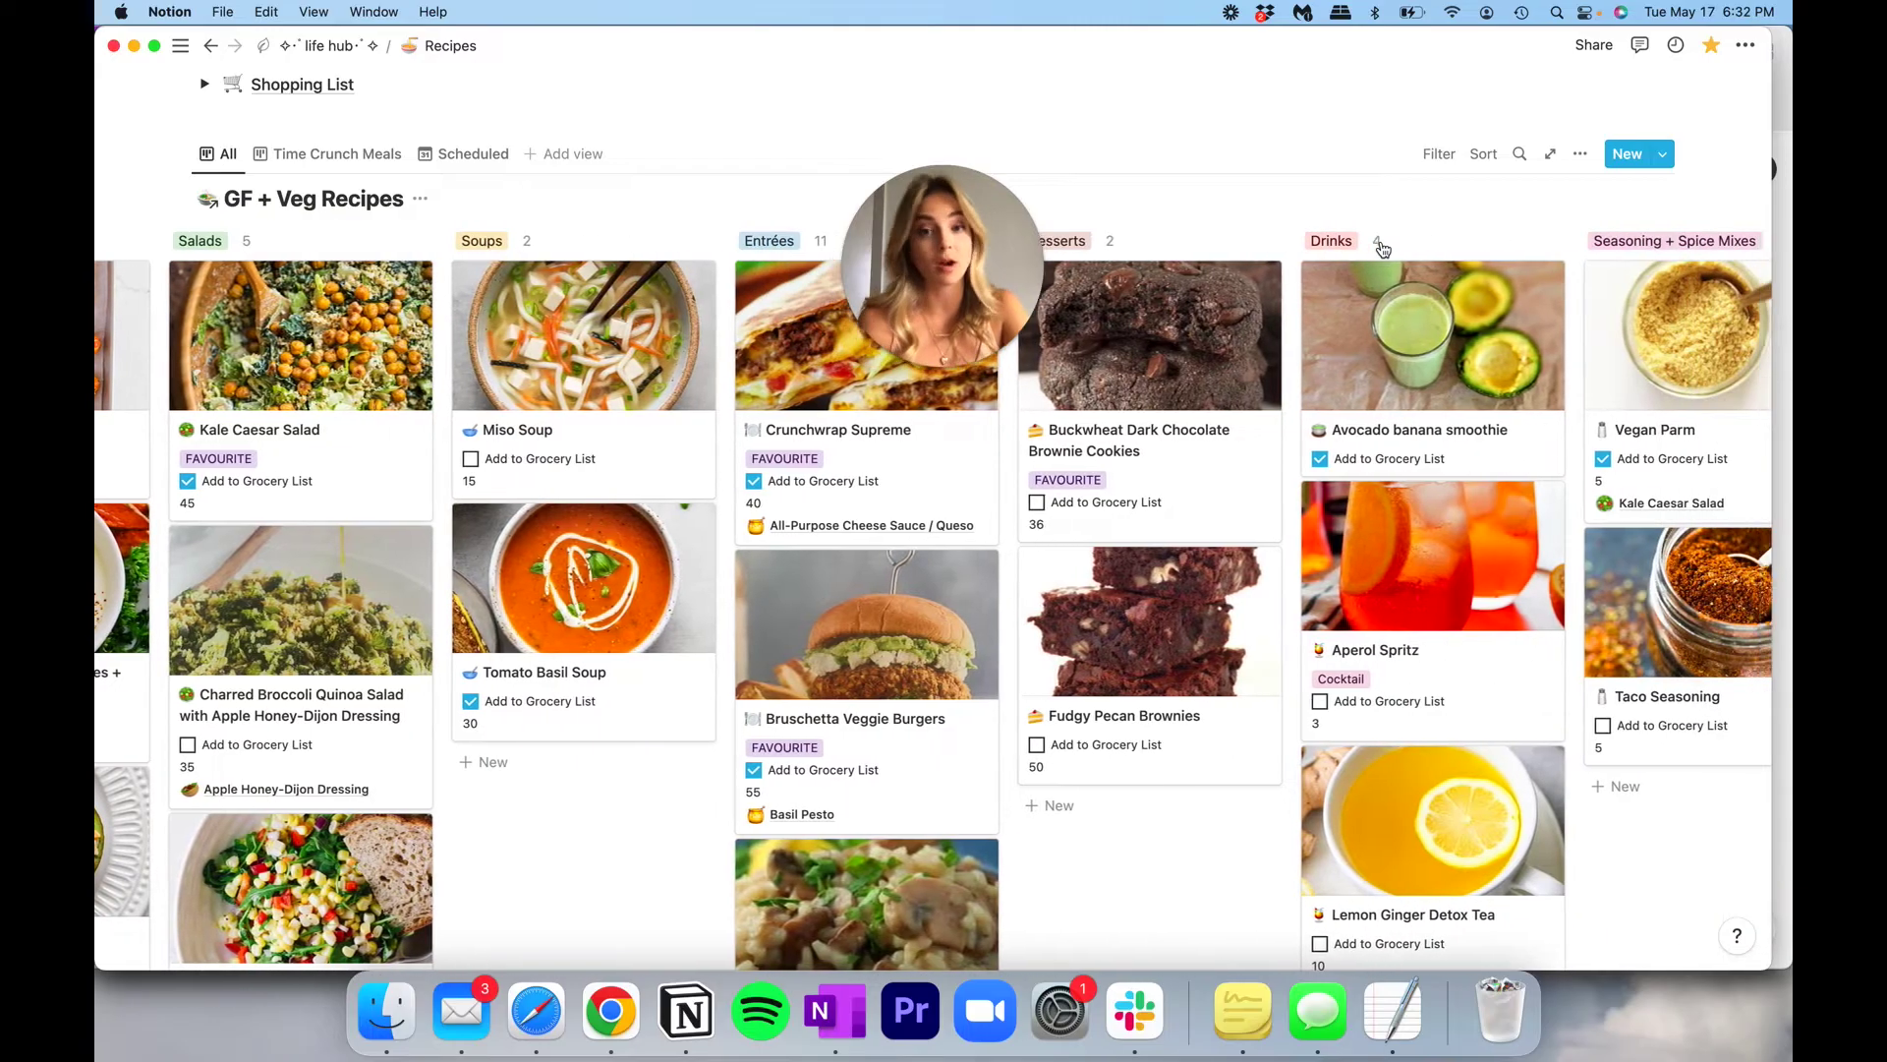
{"action": "scroll", "coordinate": [1167, 246], "scroll_direction": "left", "scroll_amount": 10}
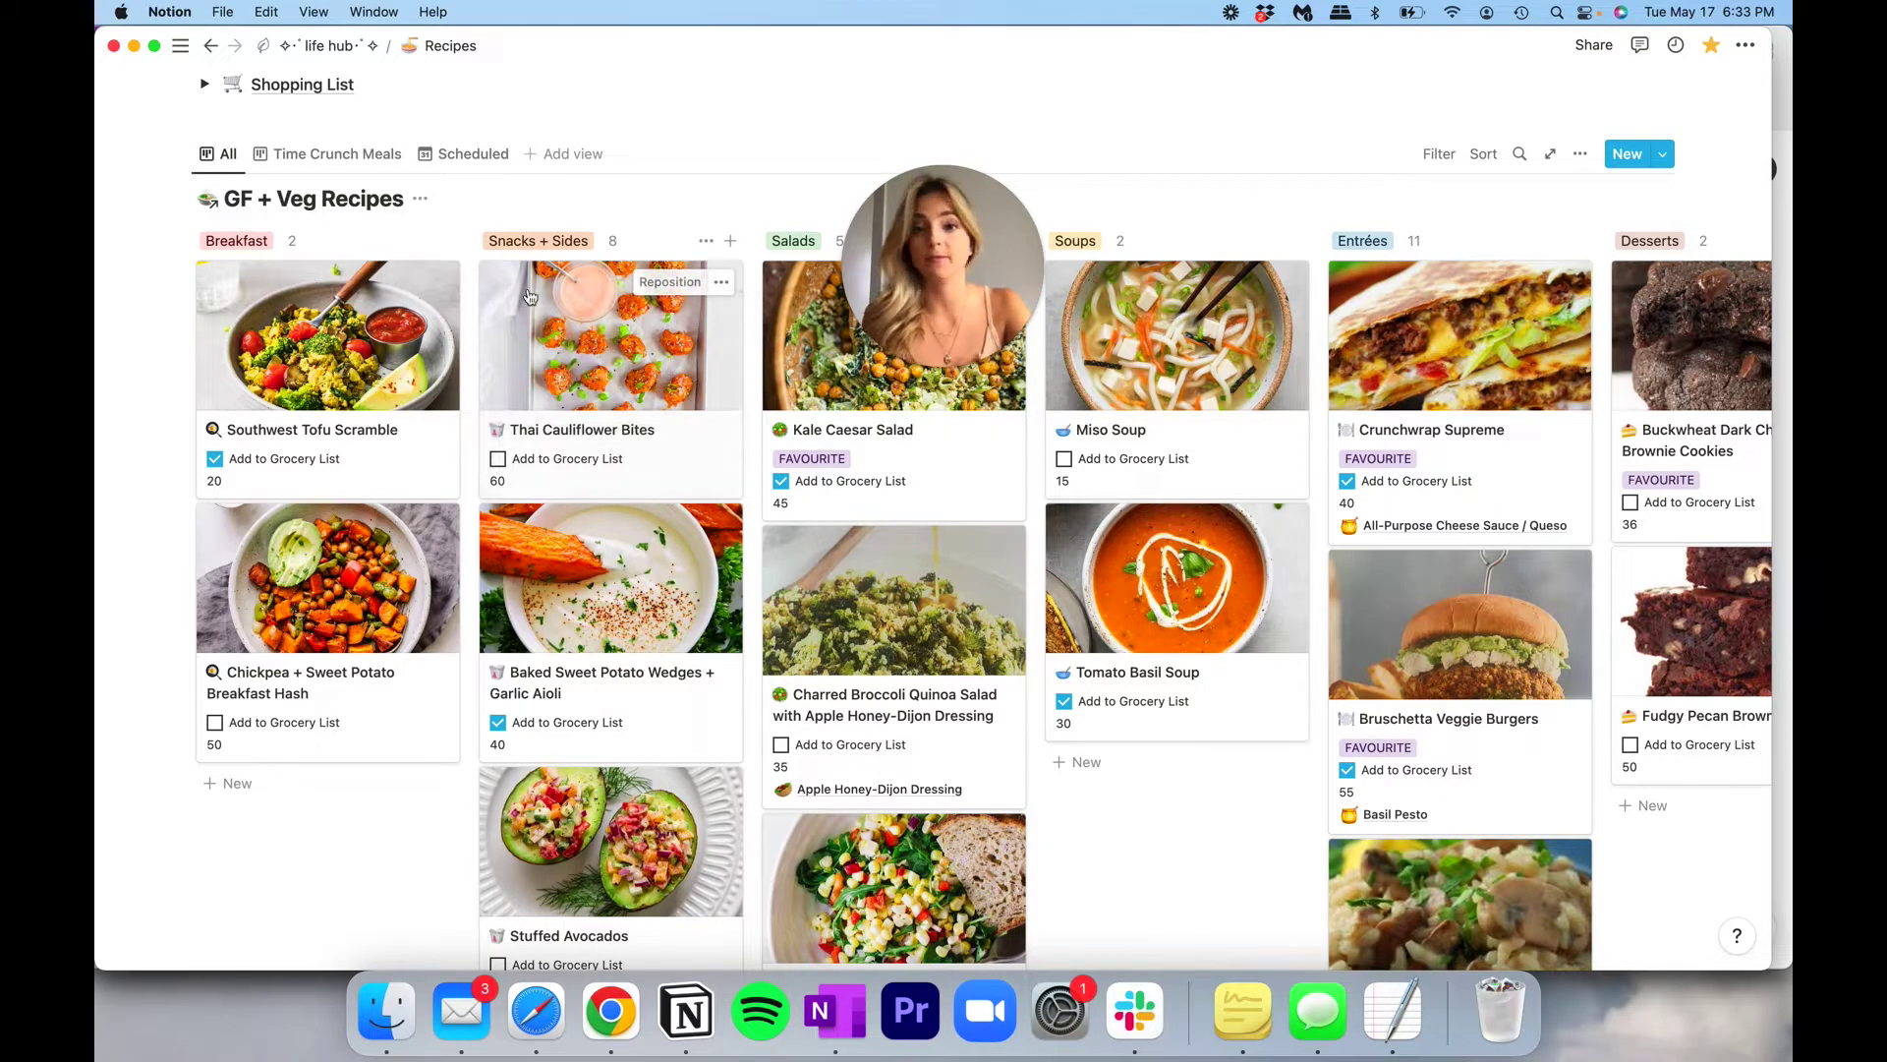
{"action": "scroll", "coordinate": [308, 601], "scroll_direction": "up", "scroll_amount": 4}
{"action": "scroll", "coordinate": [307, 602], "scroll_direction": "down", "scroll_amount": 2}
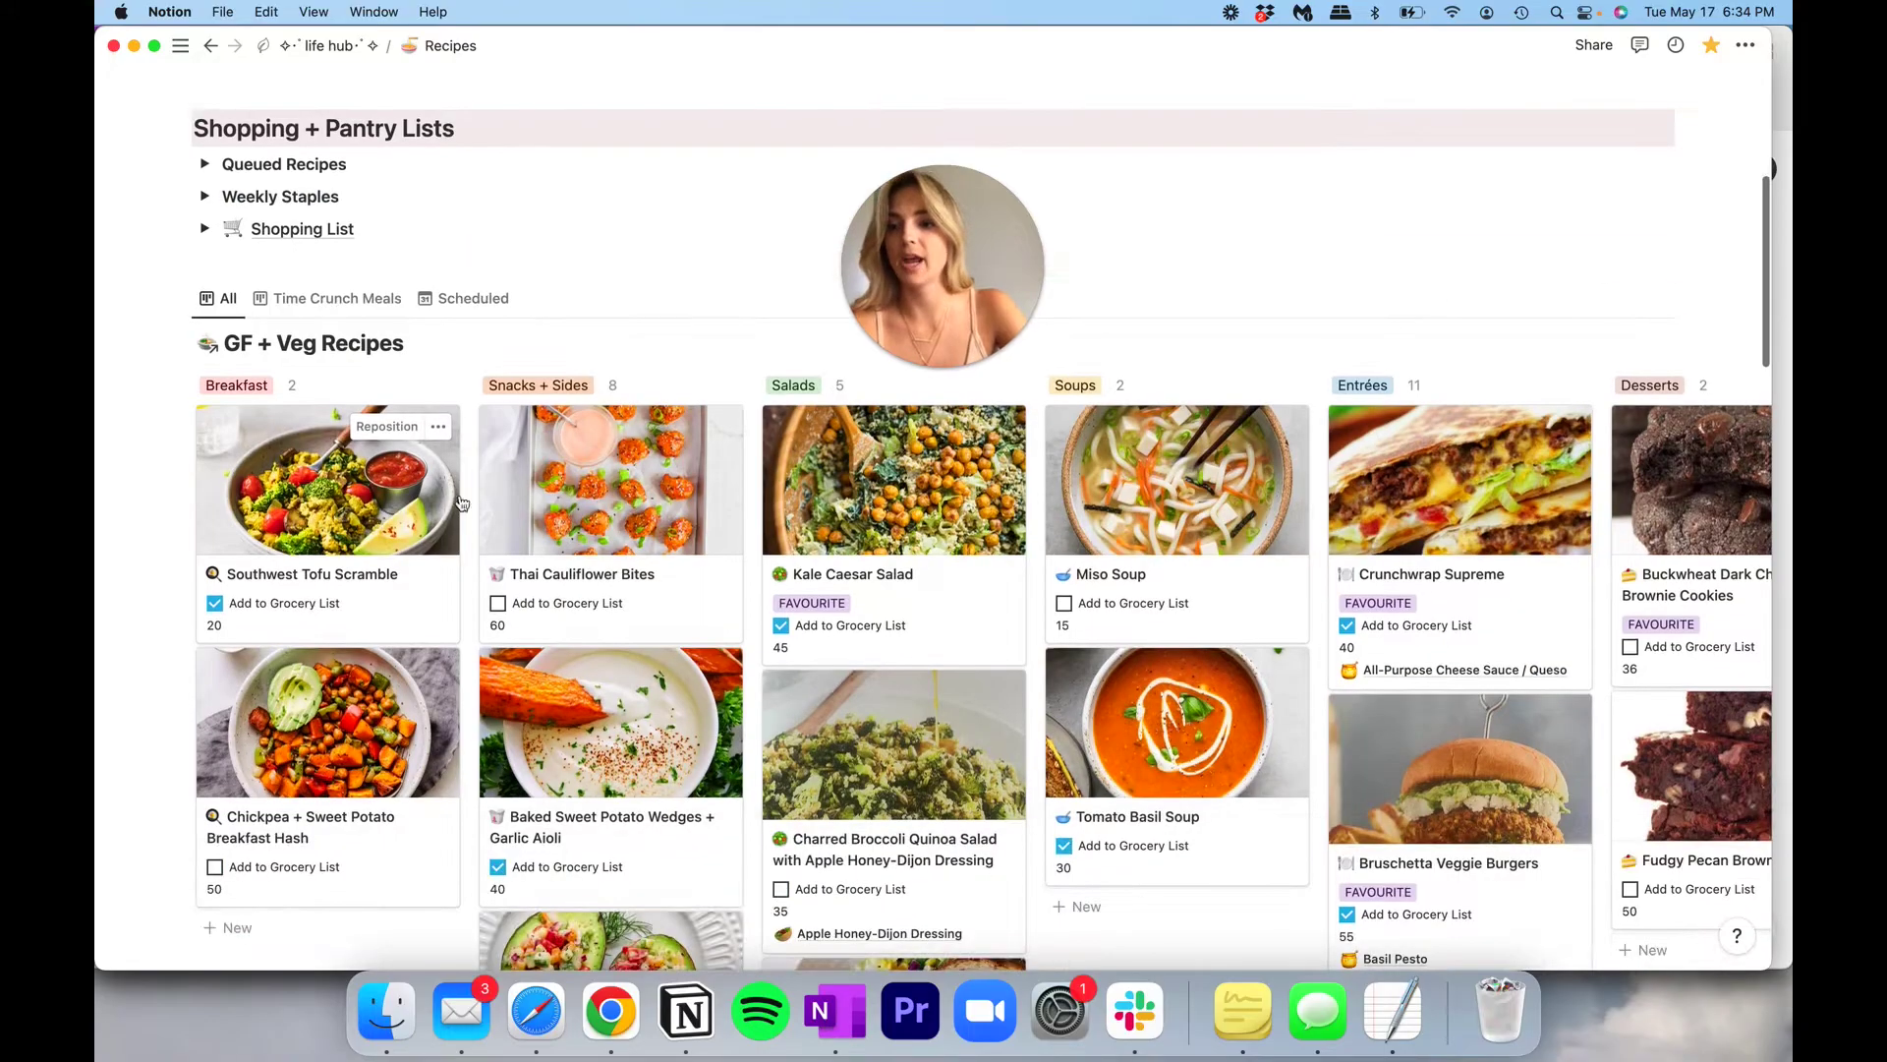
{"action": "left_click", "coordinate": [303, 478]}
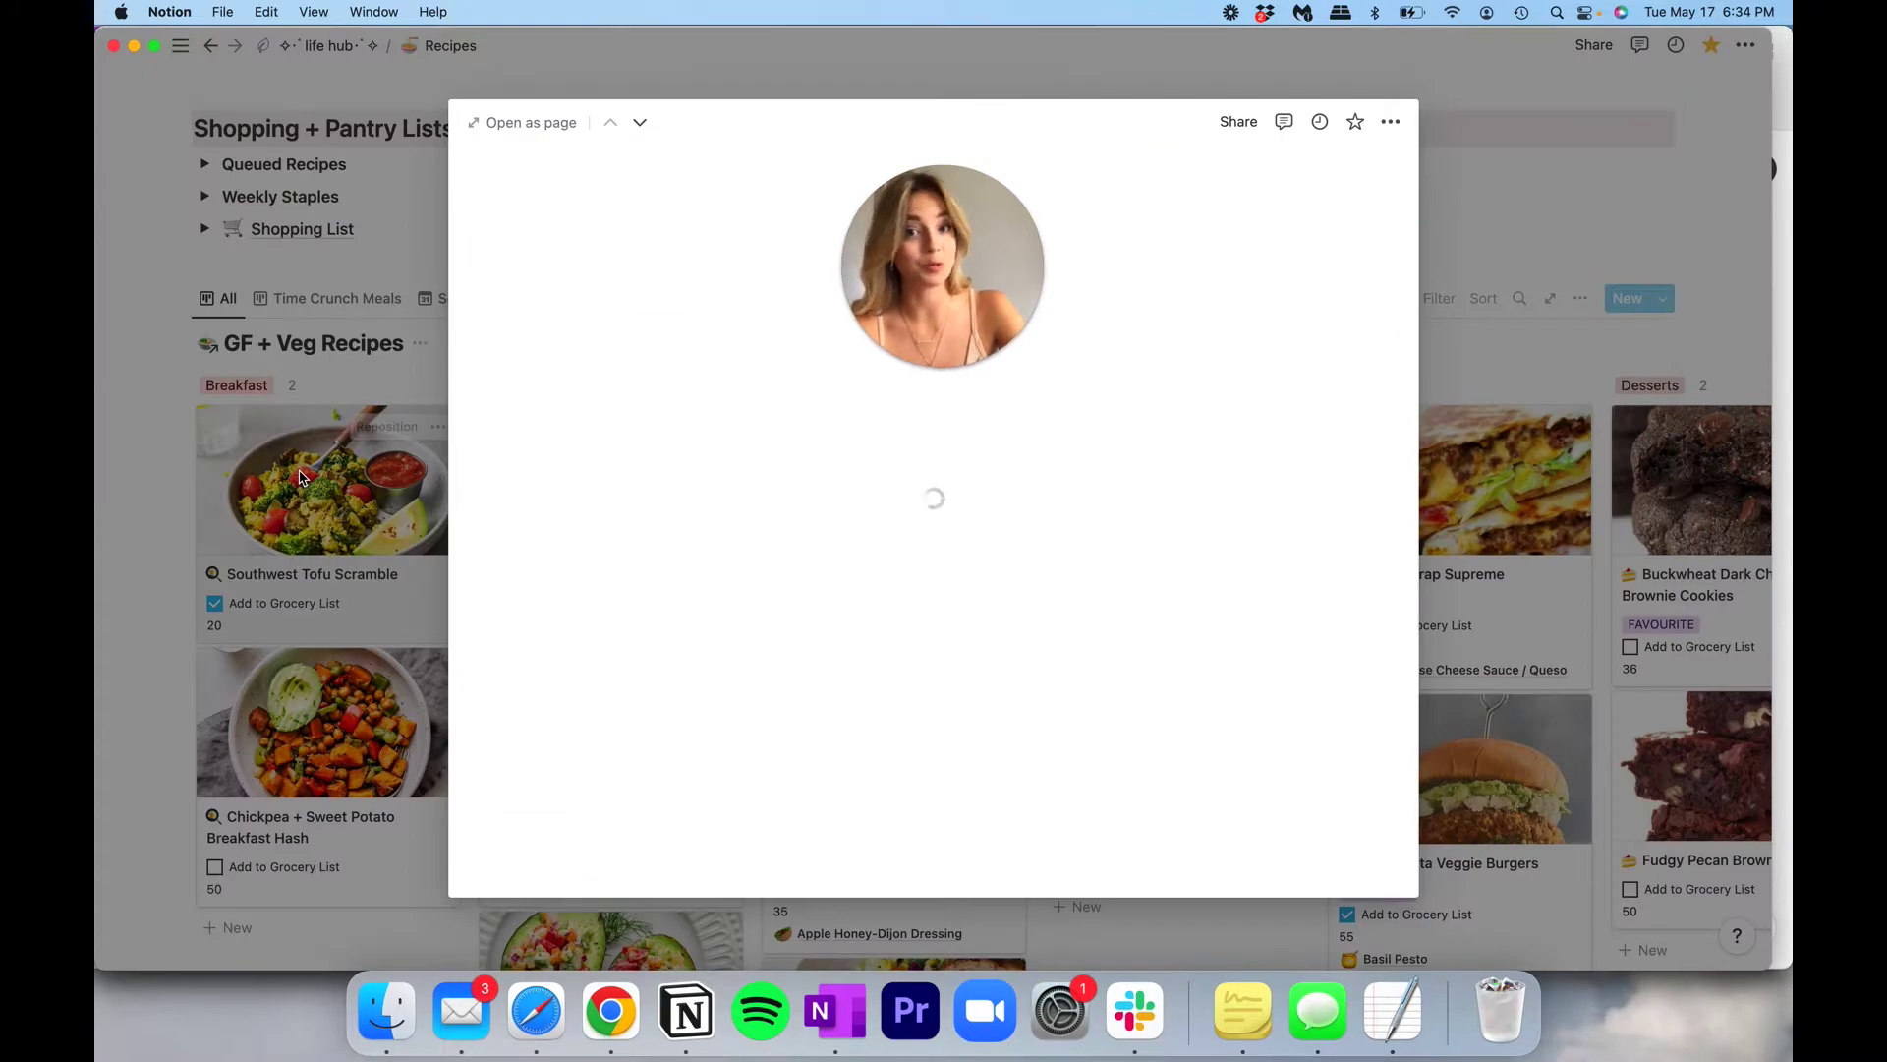
Scroll through the Southwest Tofu Scramble preview and collapse its Ingredients checklist.
{"action": "scroll", "coordinate": [540, 503], "scroll_direction": "down", "scroll_amount": 3}
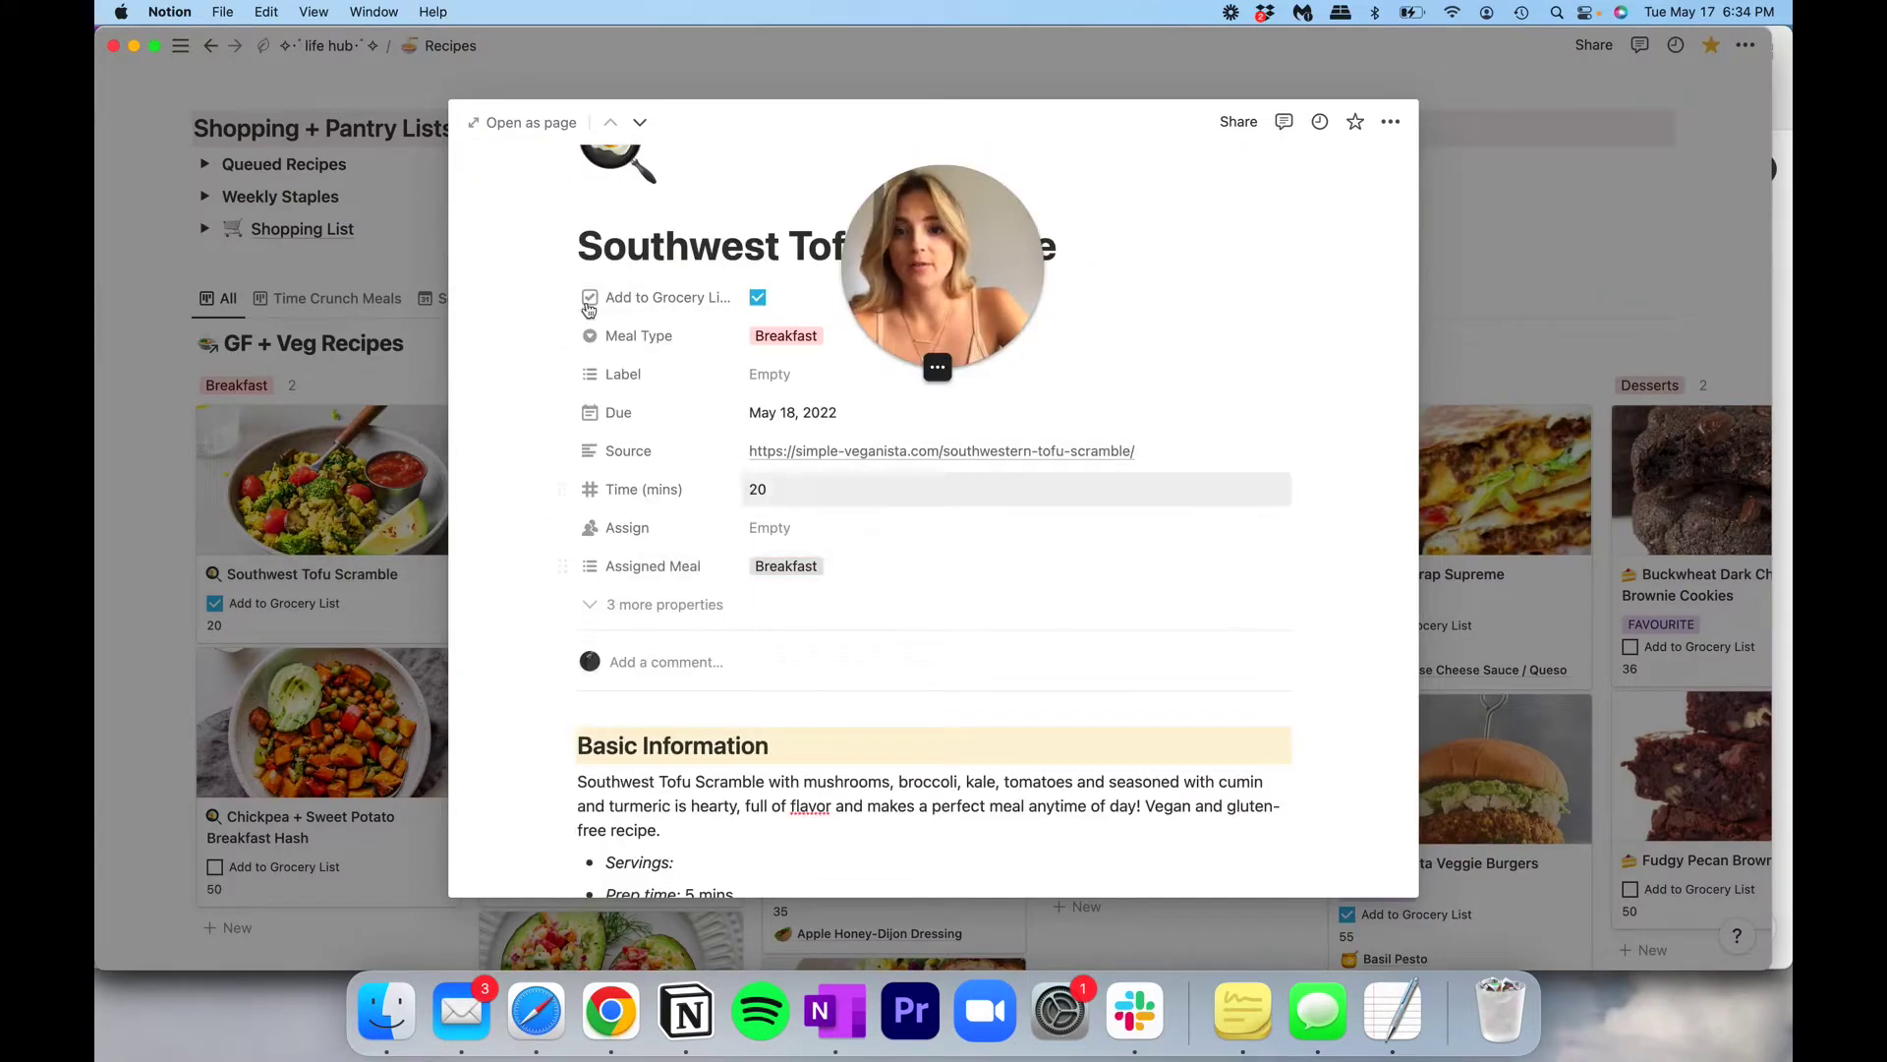
{"action": "scroll", "coordinate": [755, 662], "scroll_direction": "down", "scroll_amount": 1}
{"action": "scroll", "coordinate": [836, 629], "scroll_direction": "down", "scroll_amount": 4}
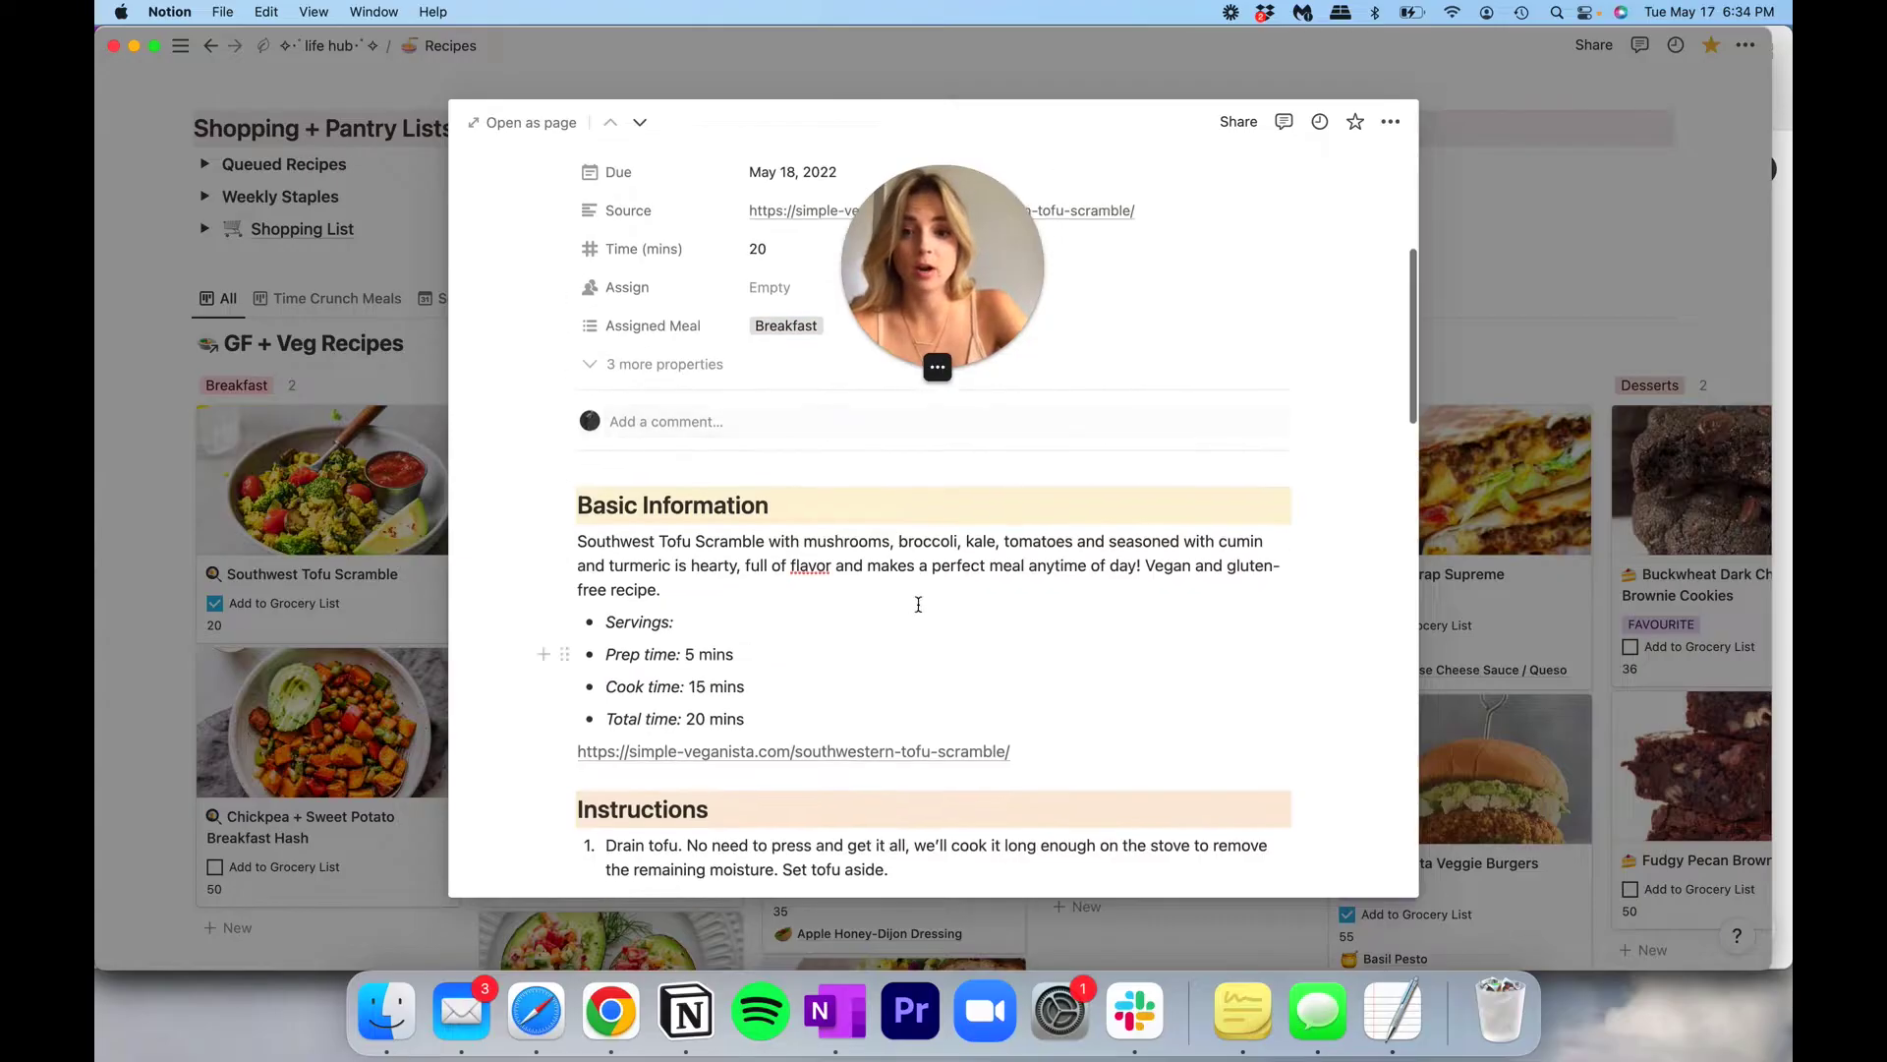
{"action": "scroll", "coordinate": [665, 627], "scroll_direction": "down", "scroll_amount": 8}
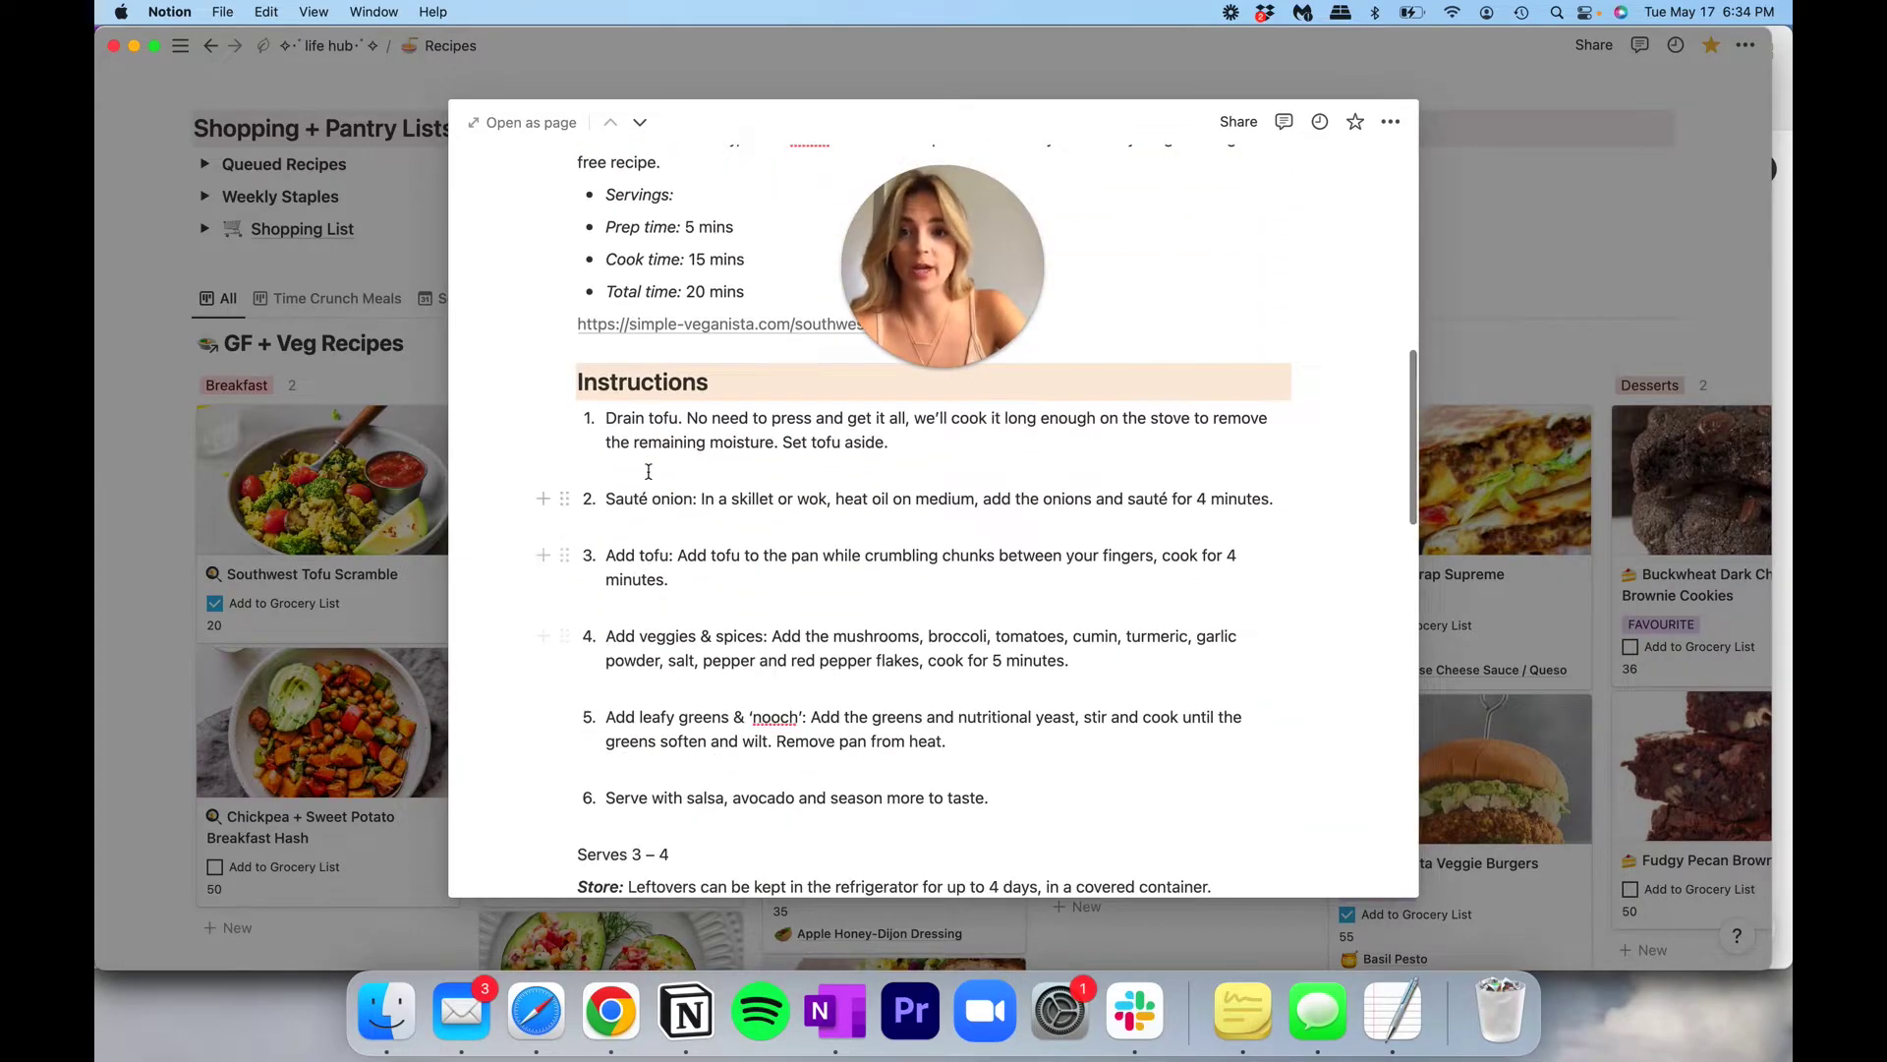
{"action": "scroll", "coordinate": [639, 590], "scroll_direction": "down", "scroll_amount": 8}
{"action": "scroll", "coordinate": [610, 597], "scroll_direction": "down", "scroll_amount": 8}
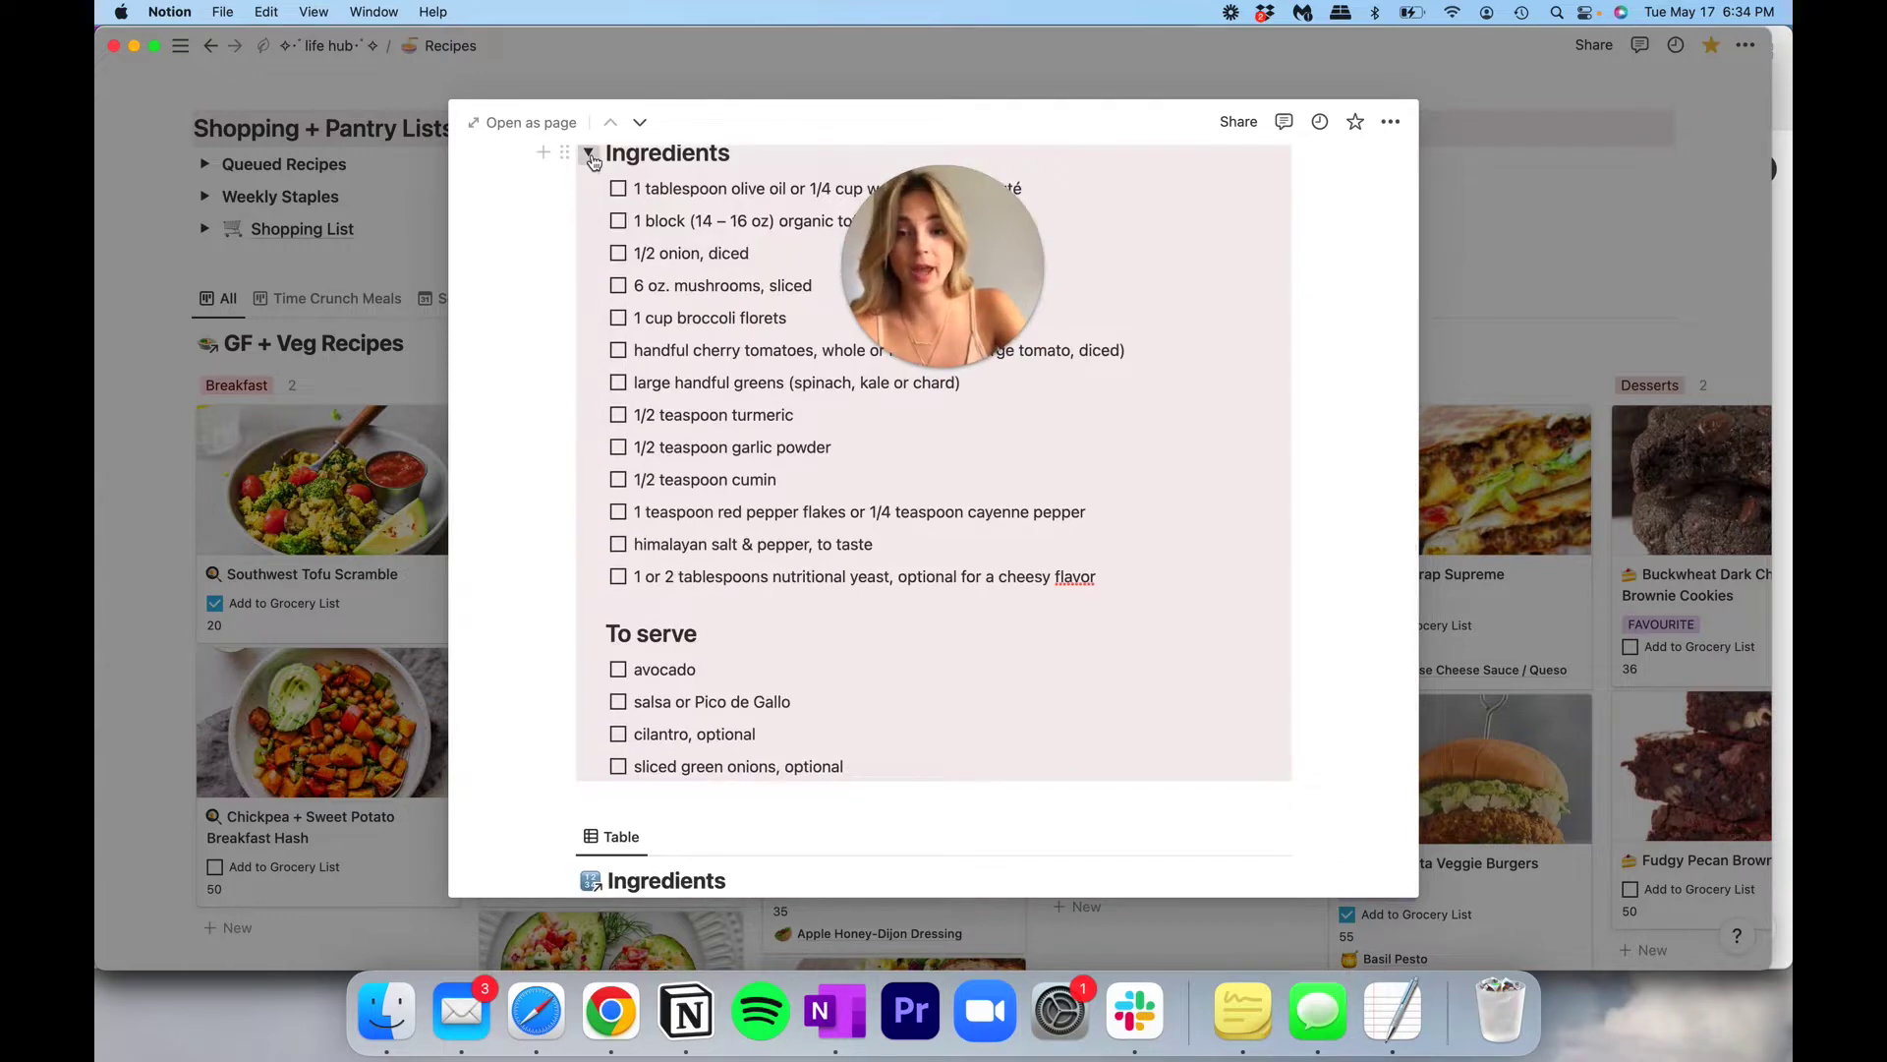
{"action": "left_click", "coordinate": [590, 155]}
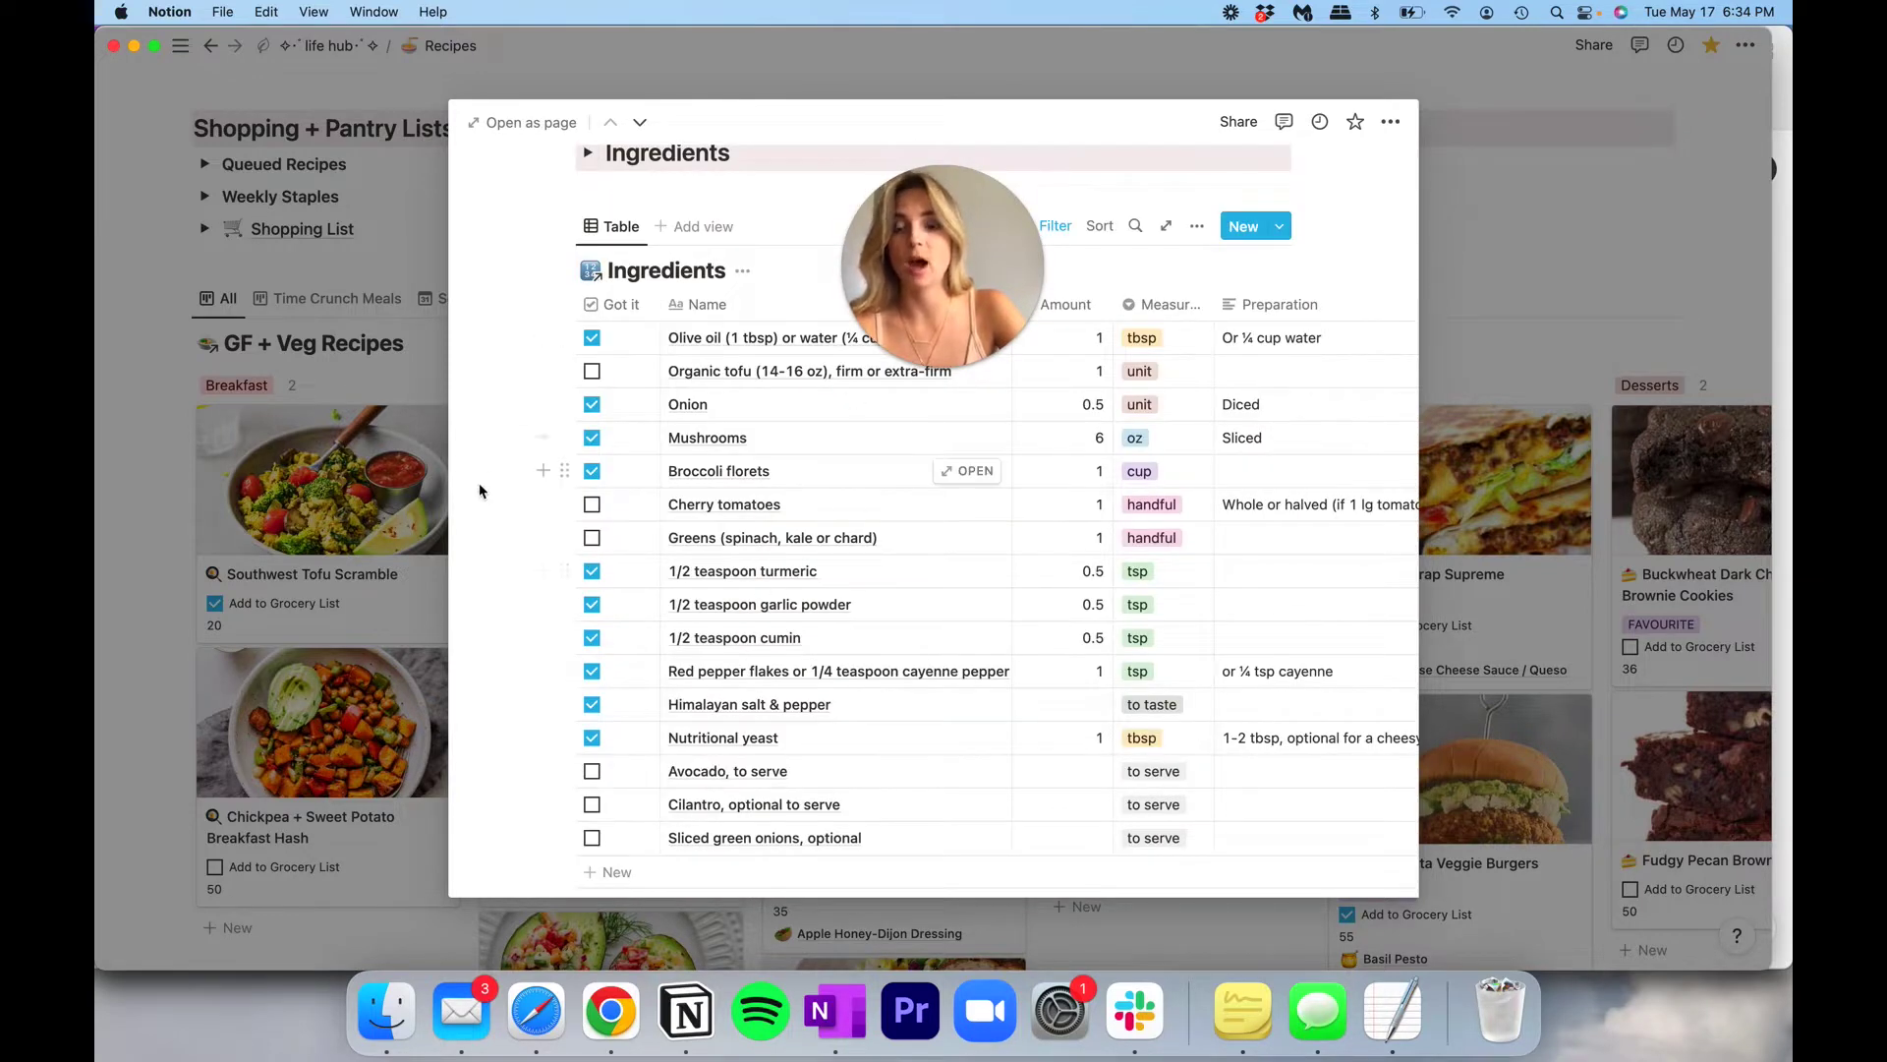
Close the Southwest Tofu Scramble preview to return to the recipe board.
{"action": "scroll", "coordinate": [480, 488], "scroll_direction": "up", "scroll_amount": 4}
{"action": "scroll", "coordinate": [480, 488], "scroll_direction": "down", "scroll_amount": 4}
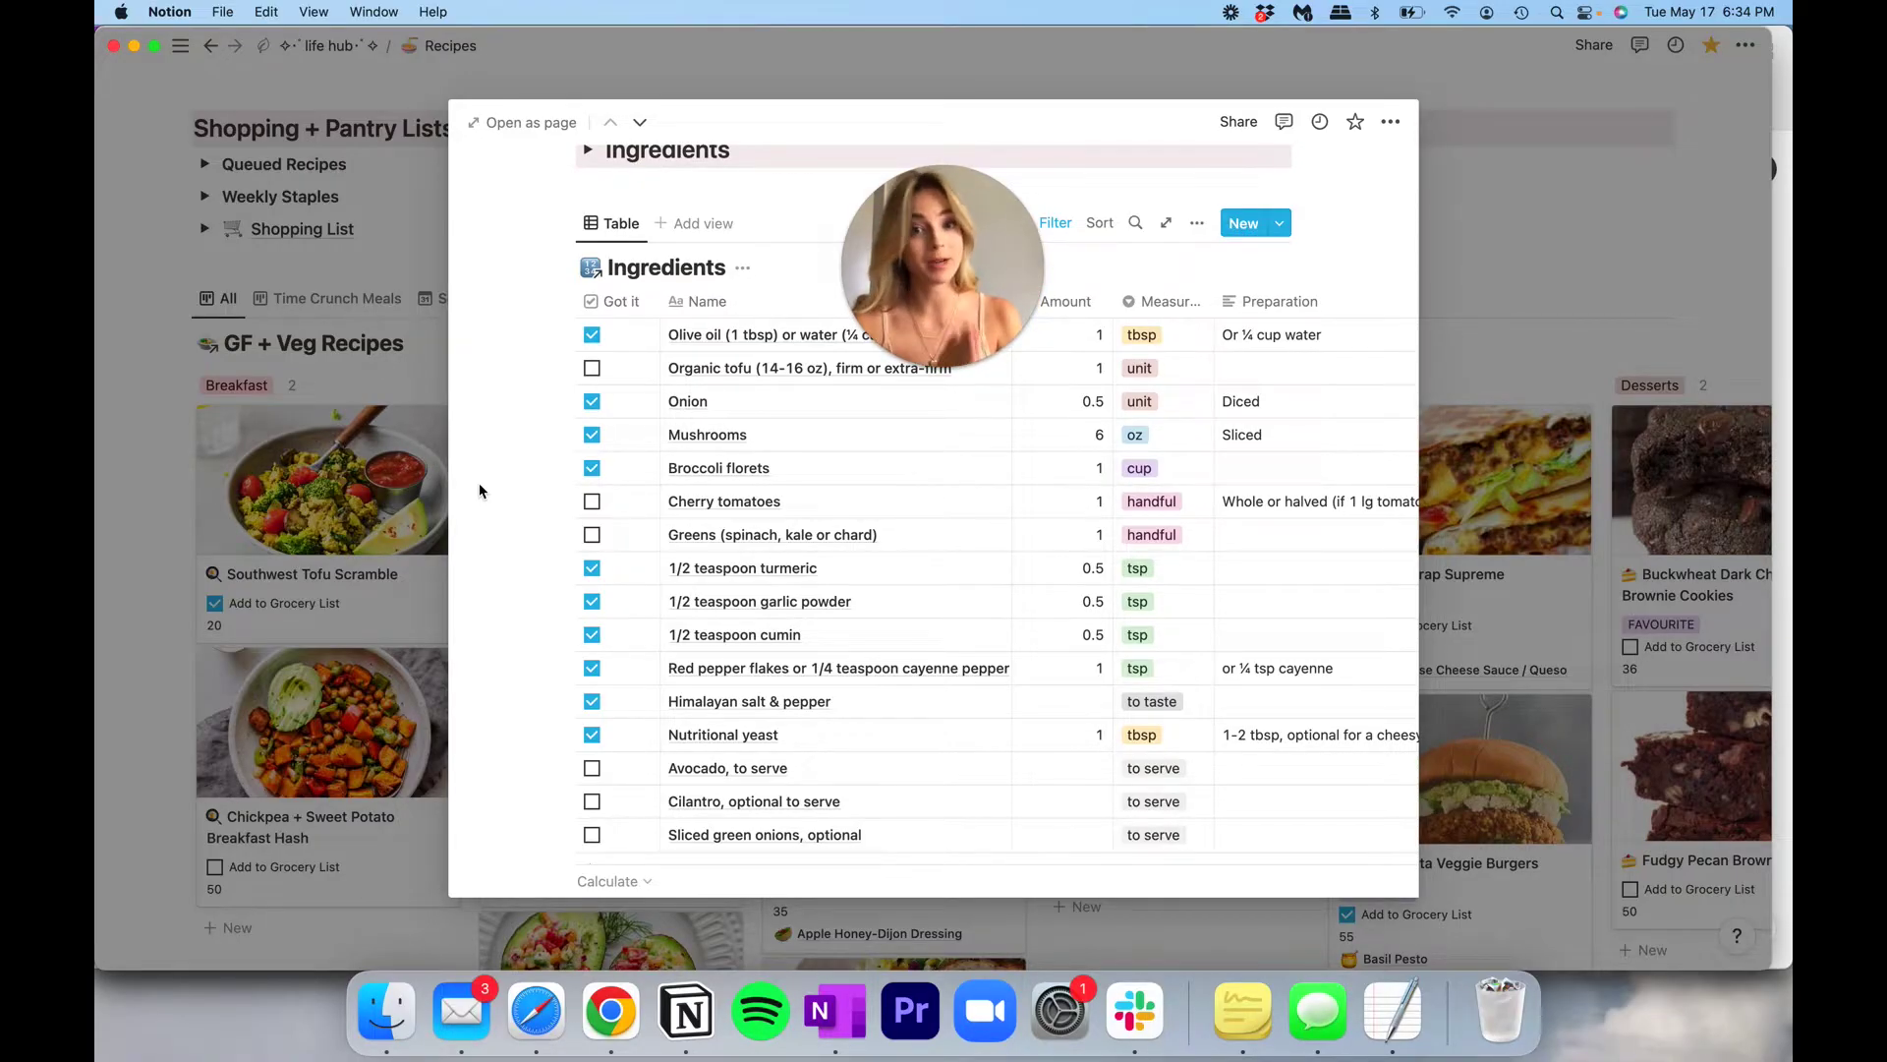
{"action": "scroll", "coordinate": [479, 488], "scroll_direction": "up", "scroll_amount": 10}
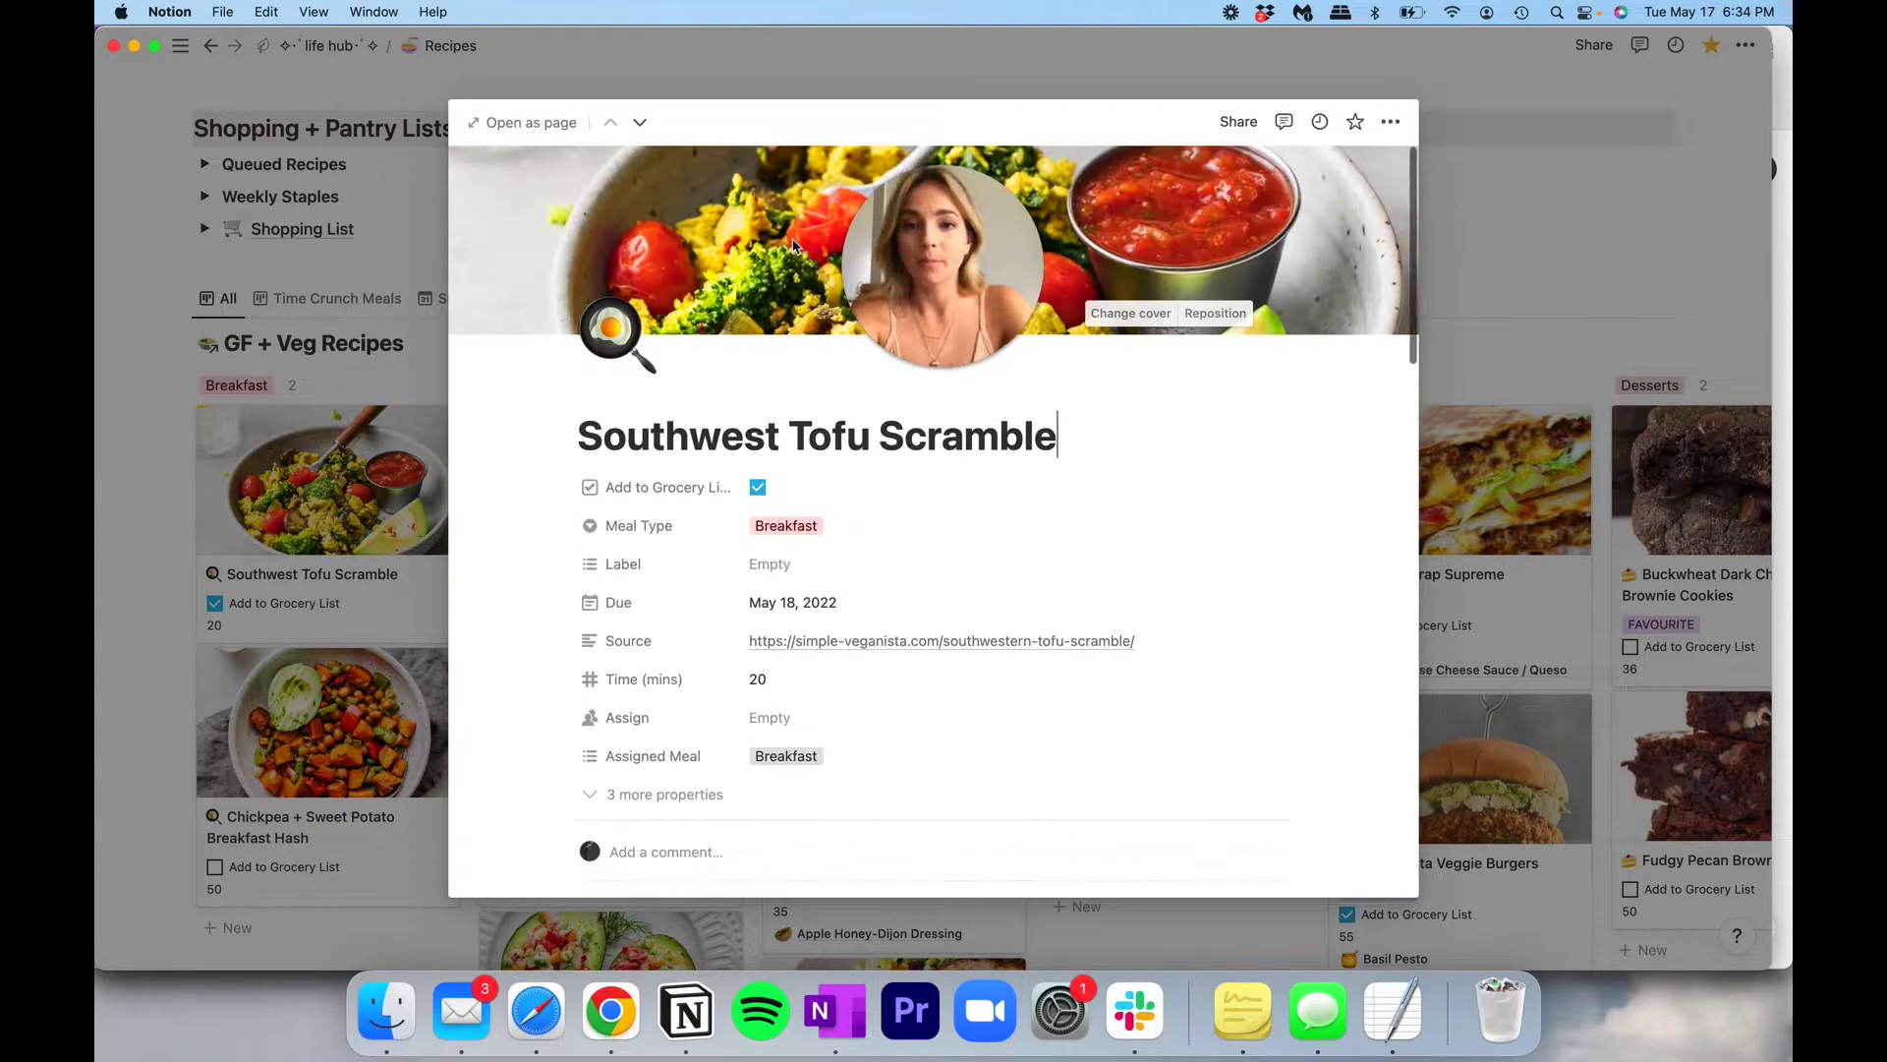
{"action": "left_click", "coordinate": [1616, 231]}
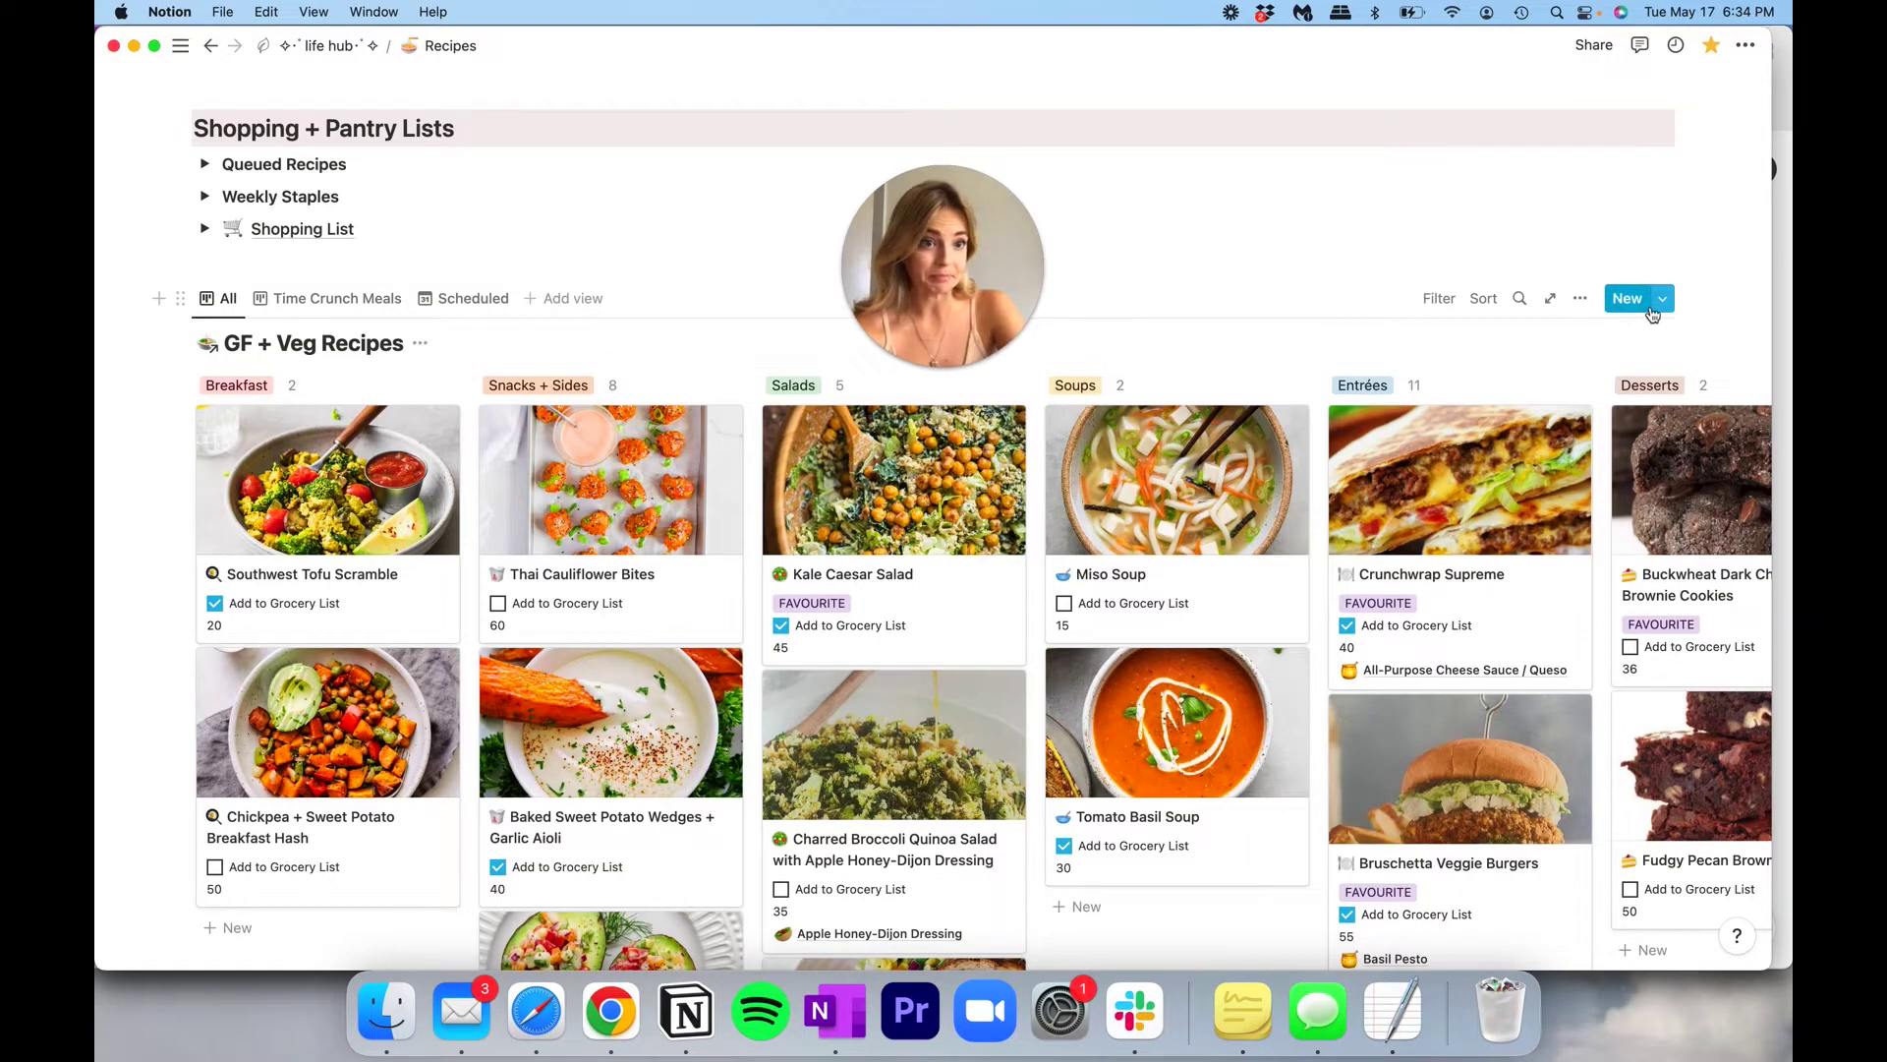
Open the New recipe template of GF + Veg Recipes for editing and look through it.
{"action": "left_click", "coordinate": [1663, 300]}
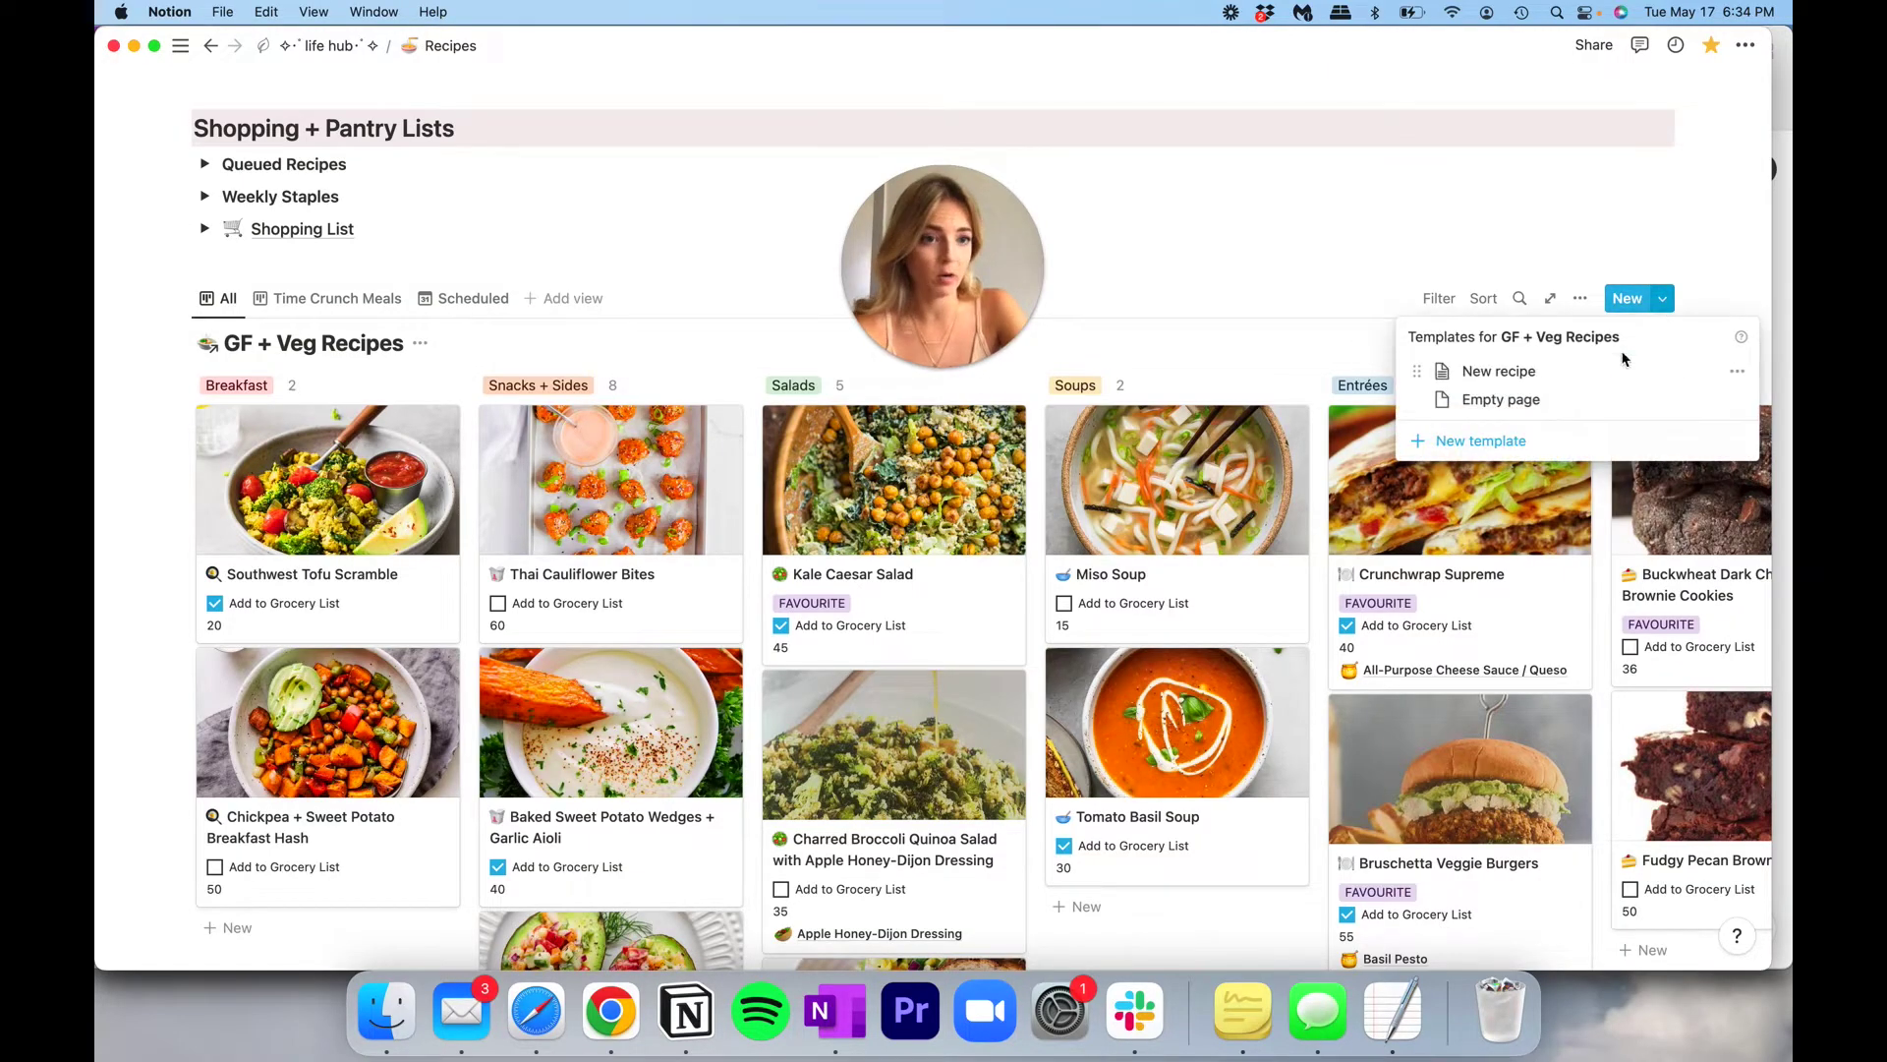
{"action": "left_click", "coordinate": [1737, 373]}
{"action": "left_click", "coordinate": [1571, 339]}
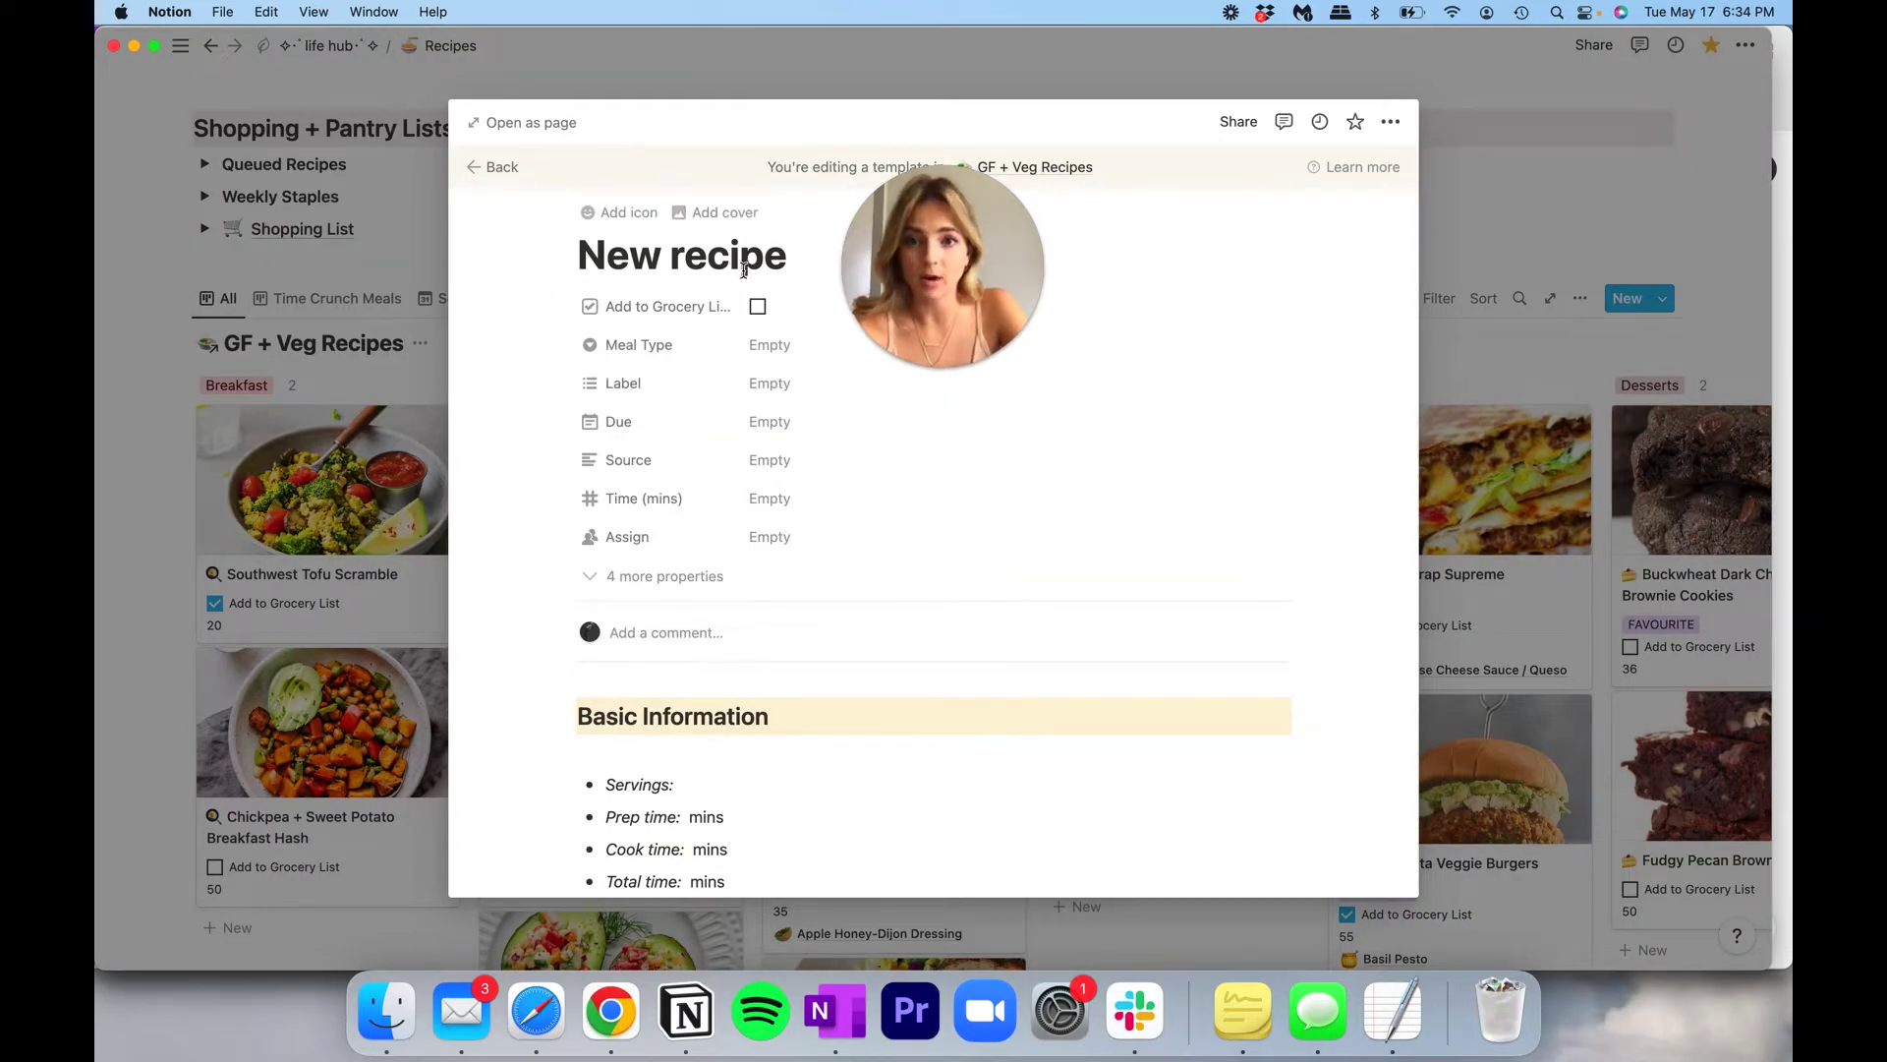
{"action": "scroll", "coordinate": [759, 274], "scroll_direction": "up", "scroll_amount": 1}
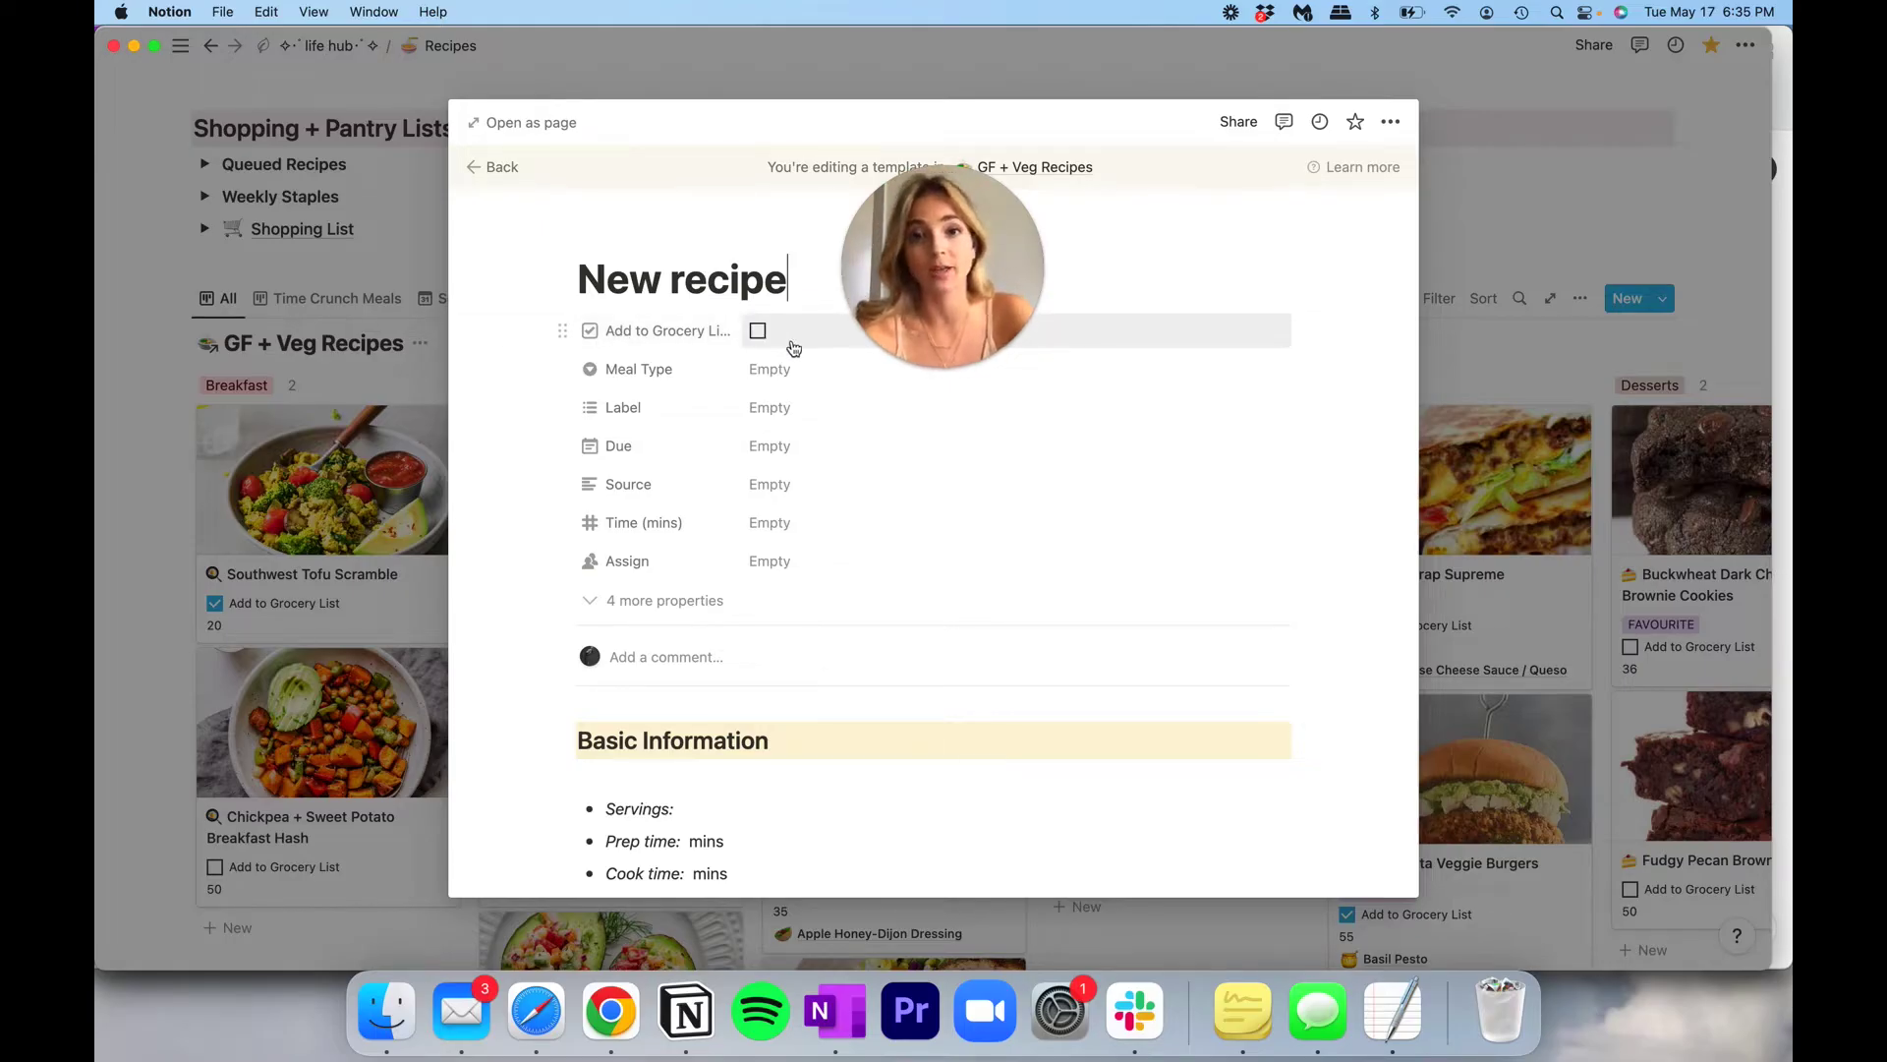
{"action": "scroll", "coordinate": [793, 348], "scroll_direction": "down", "scroll_amount": 10}
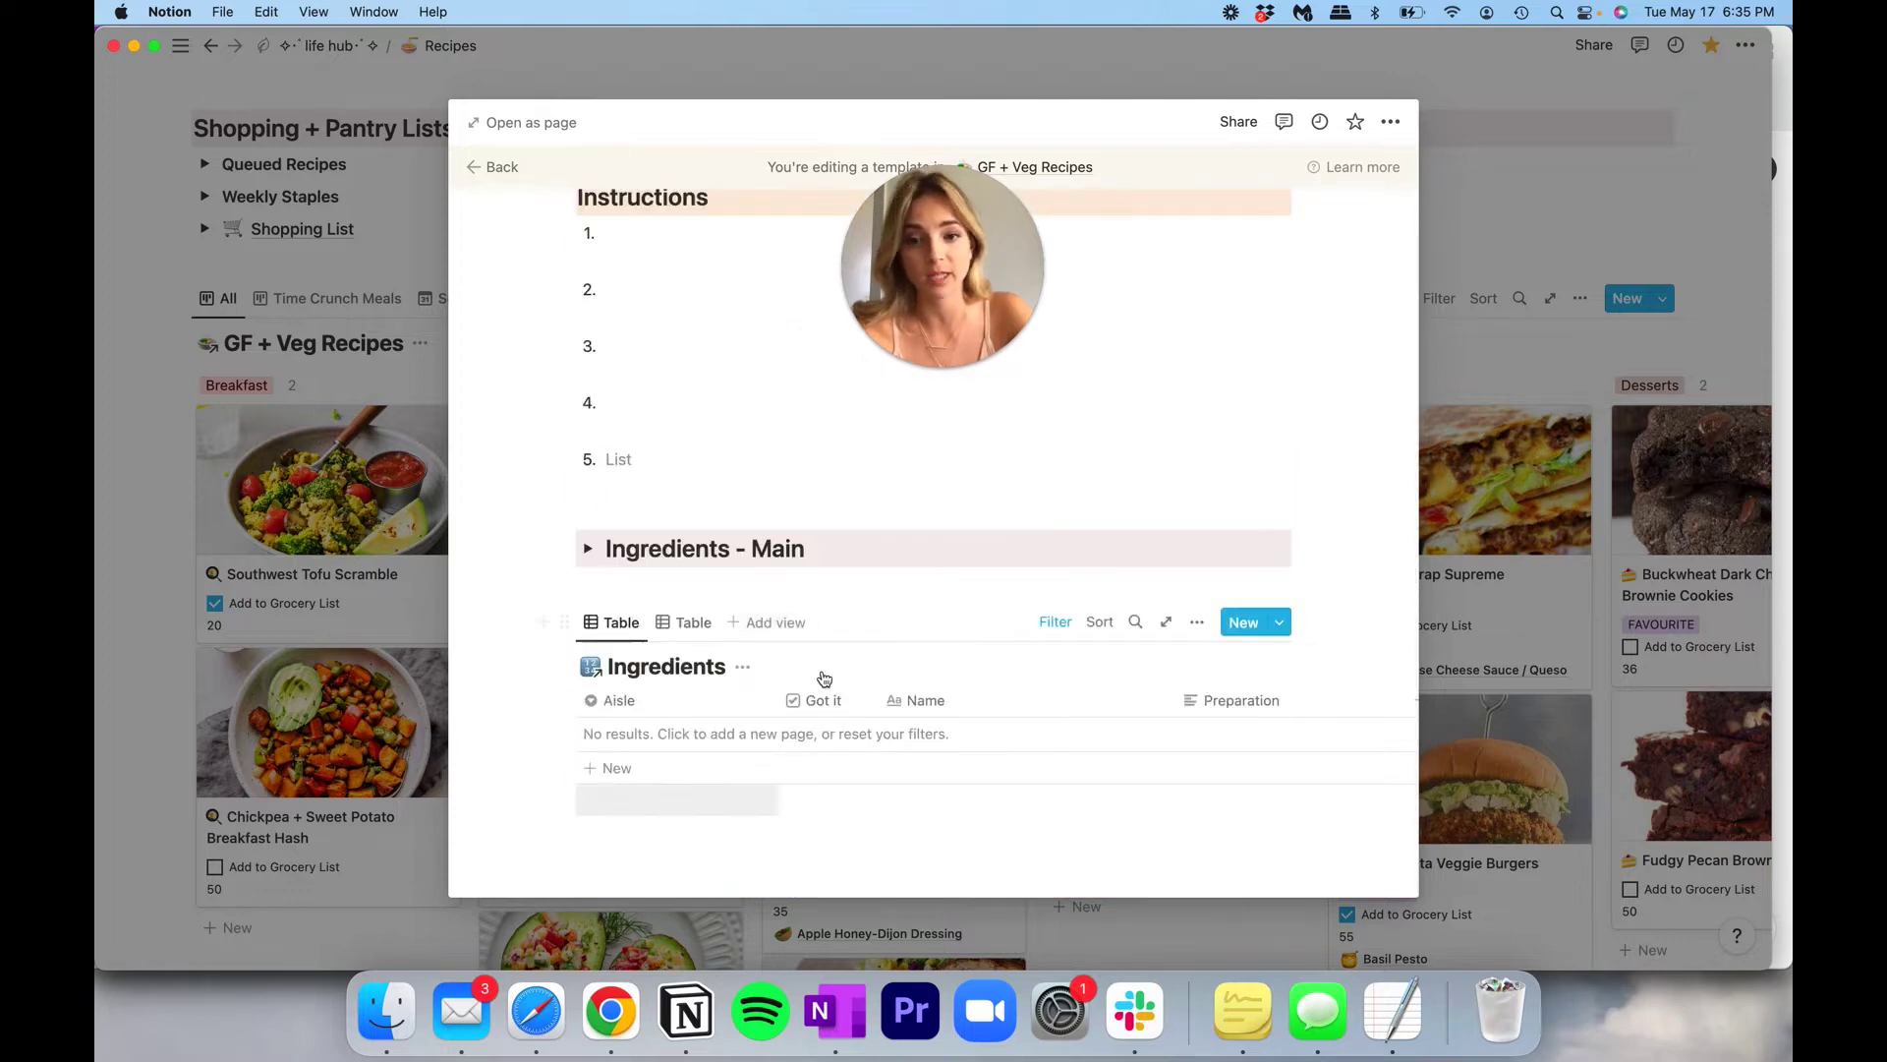
{"action": "scroll", "coordinate": [804, 267], "scroll_direction": "up", "scroll_amount": 10}
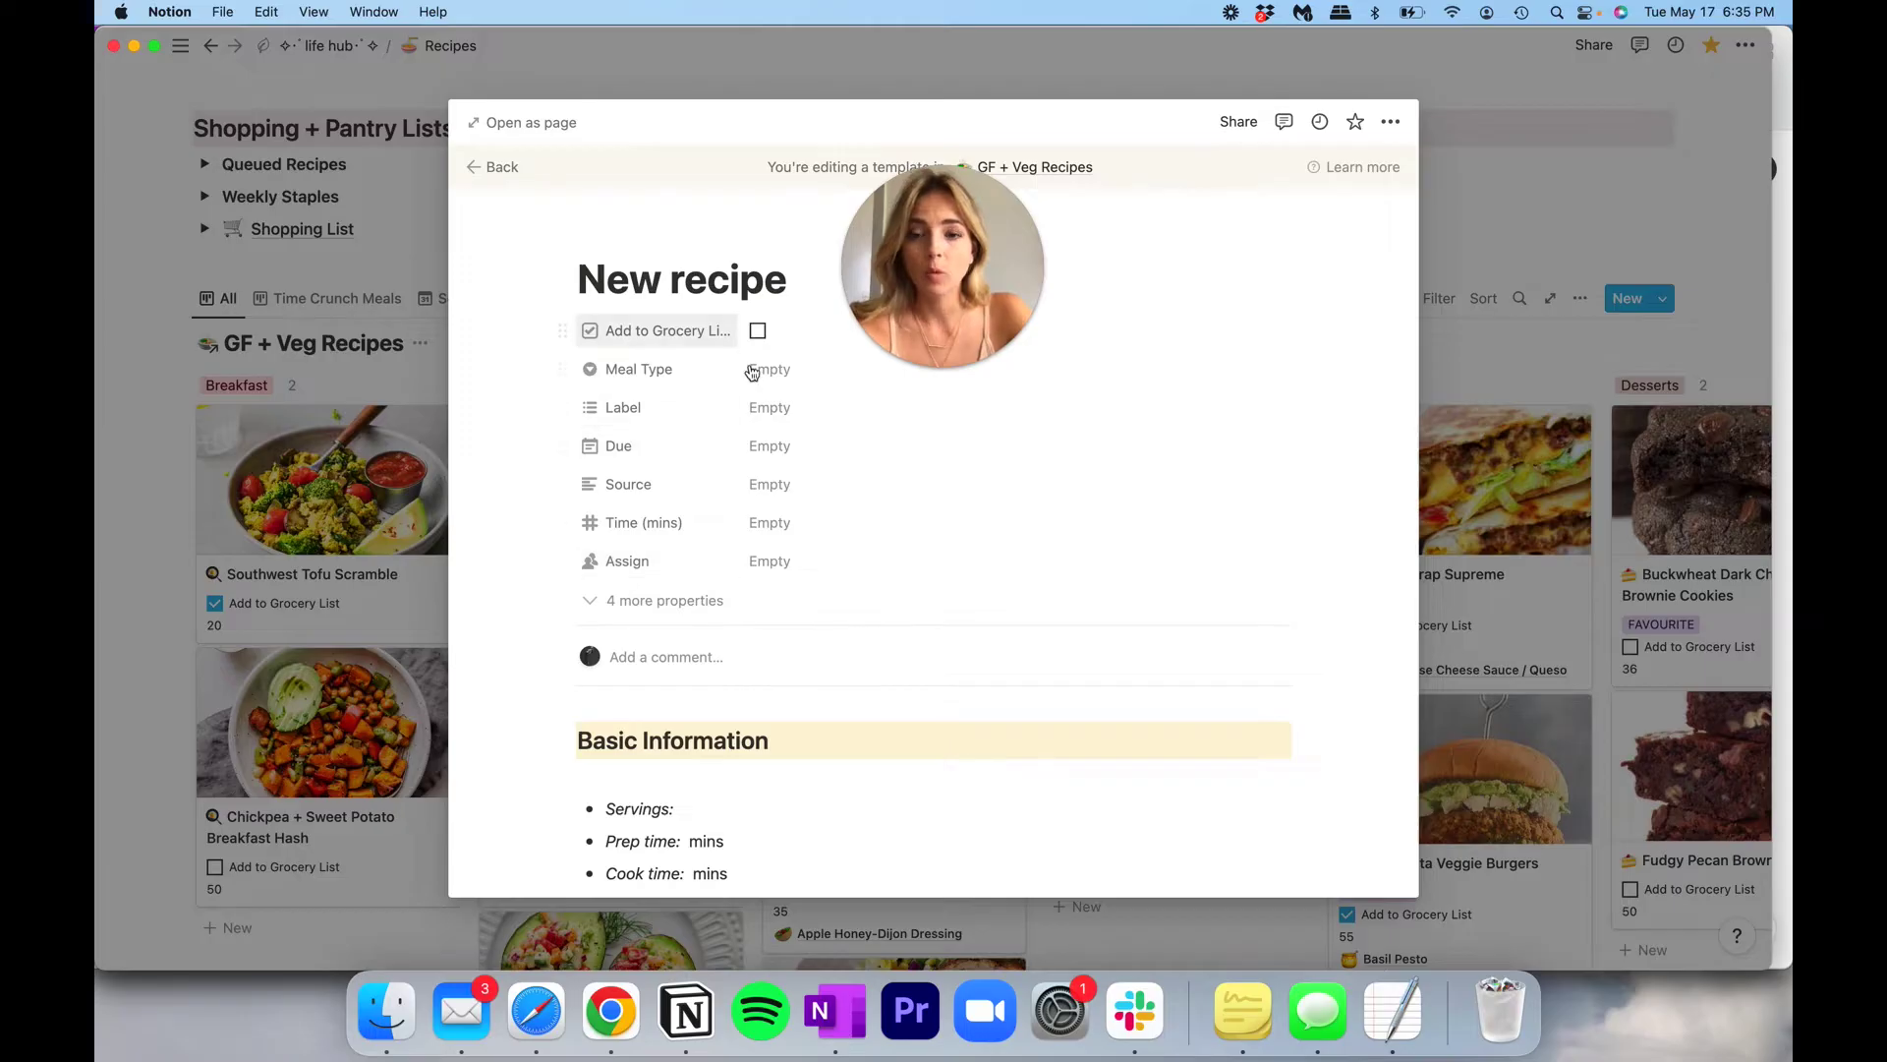
Close the template editor, start a new recipe from it, and view its Label options.
{"action": "left_click", "coordinate": [265, 423]}
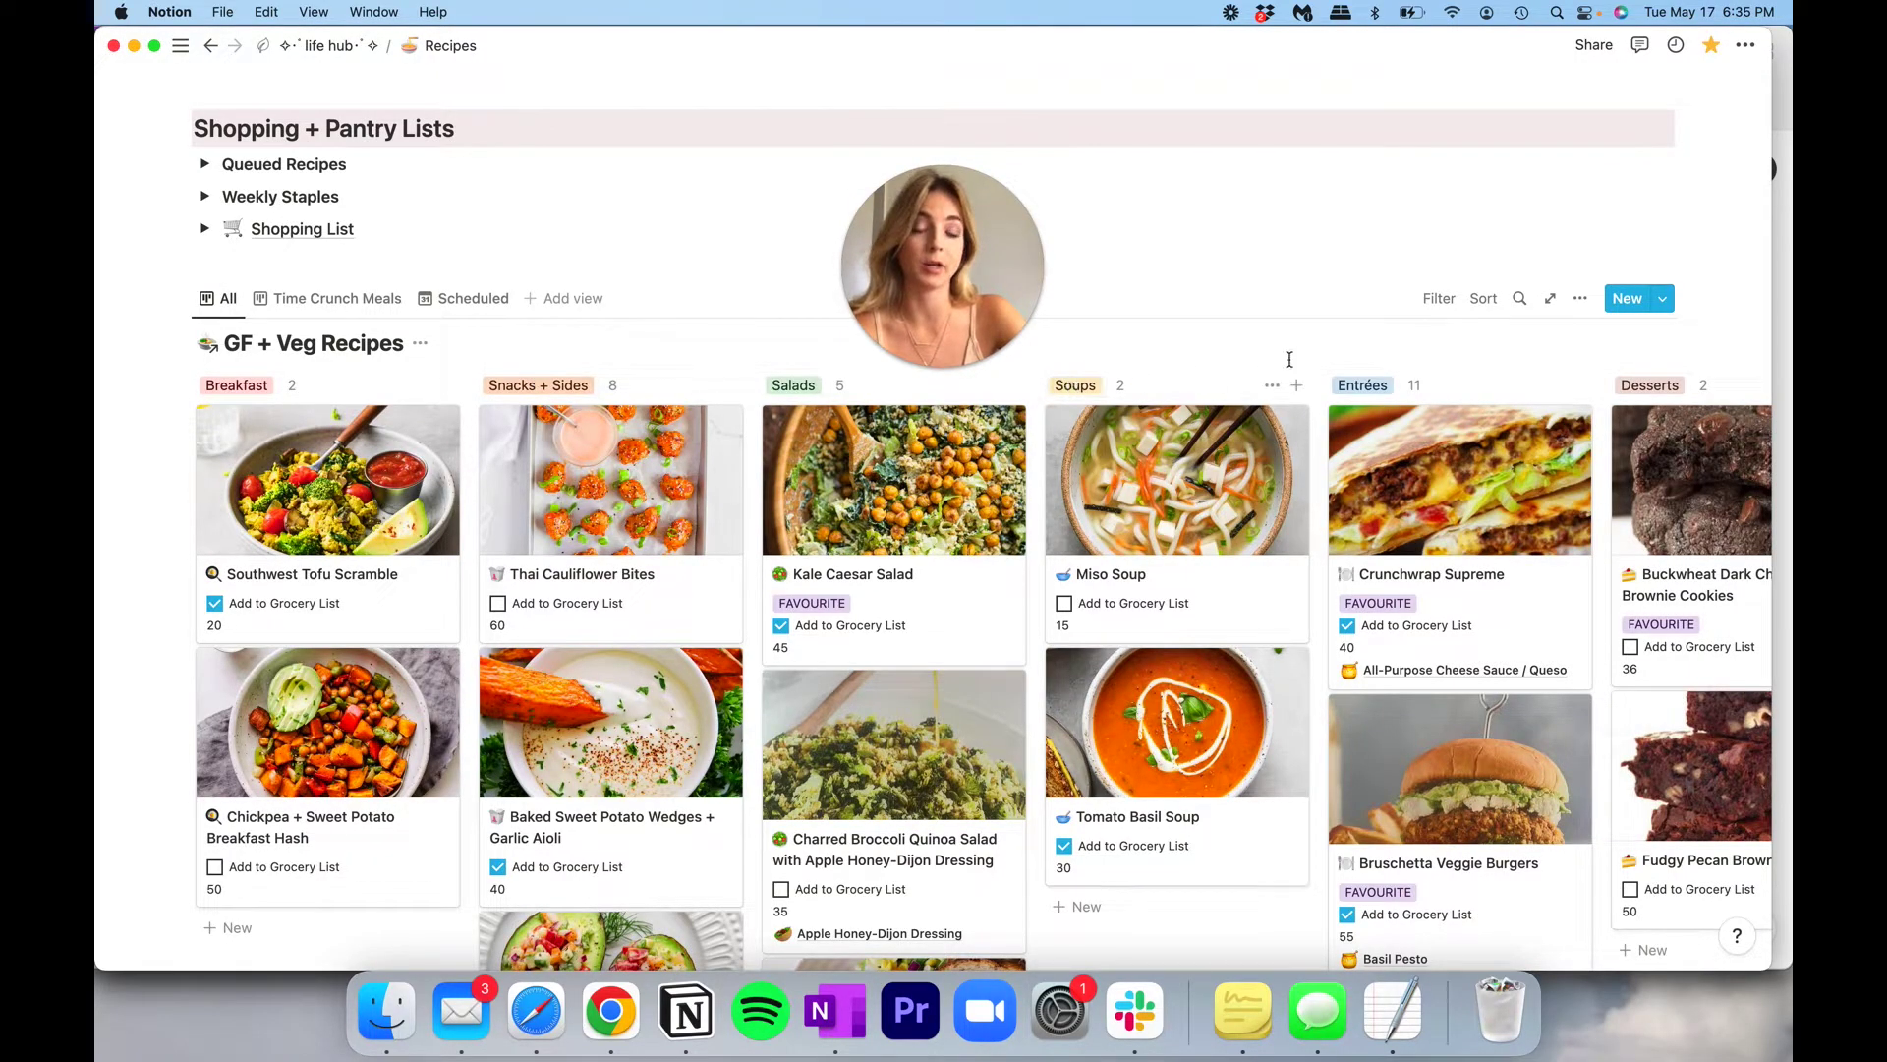
{"action": "left_click", "coordinate": [1661, 297]}
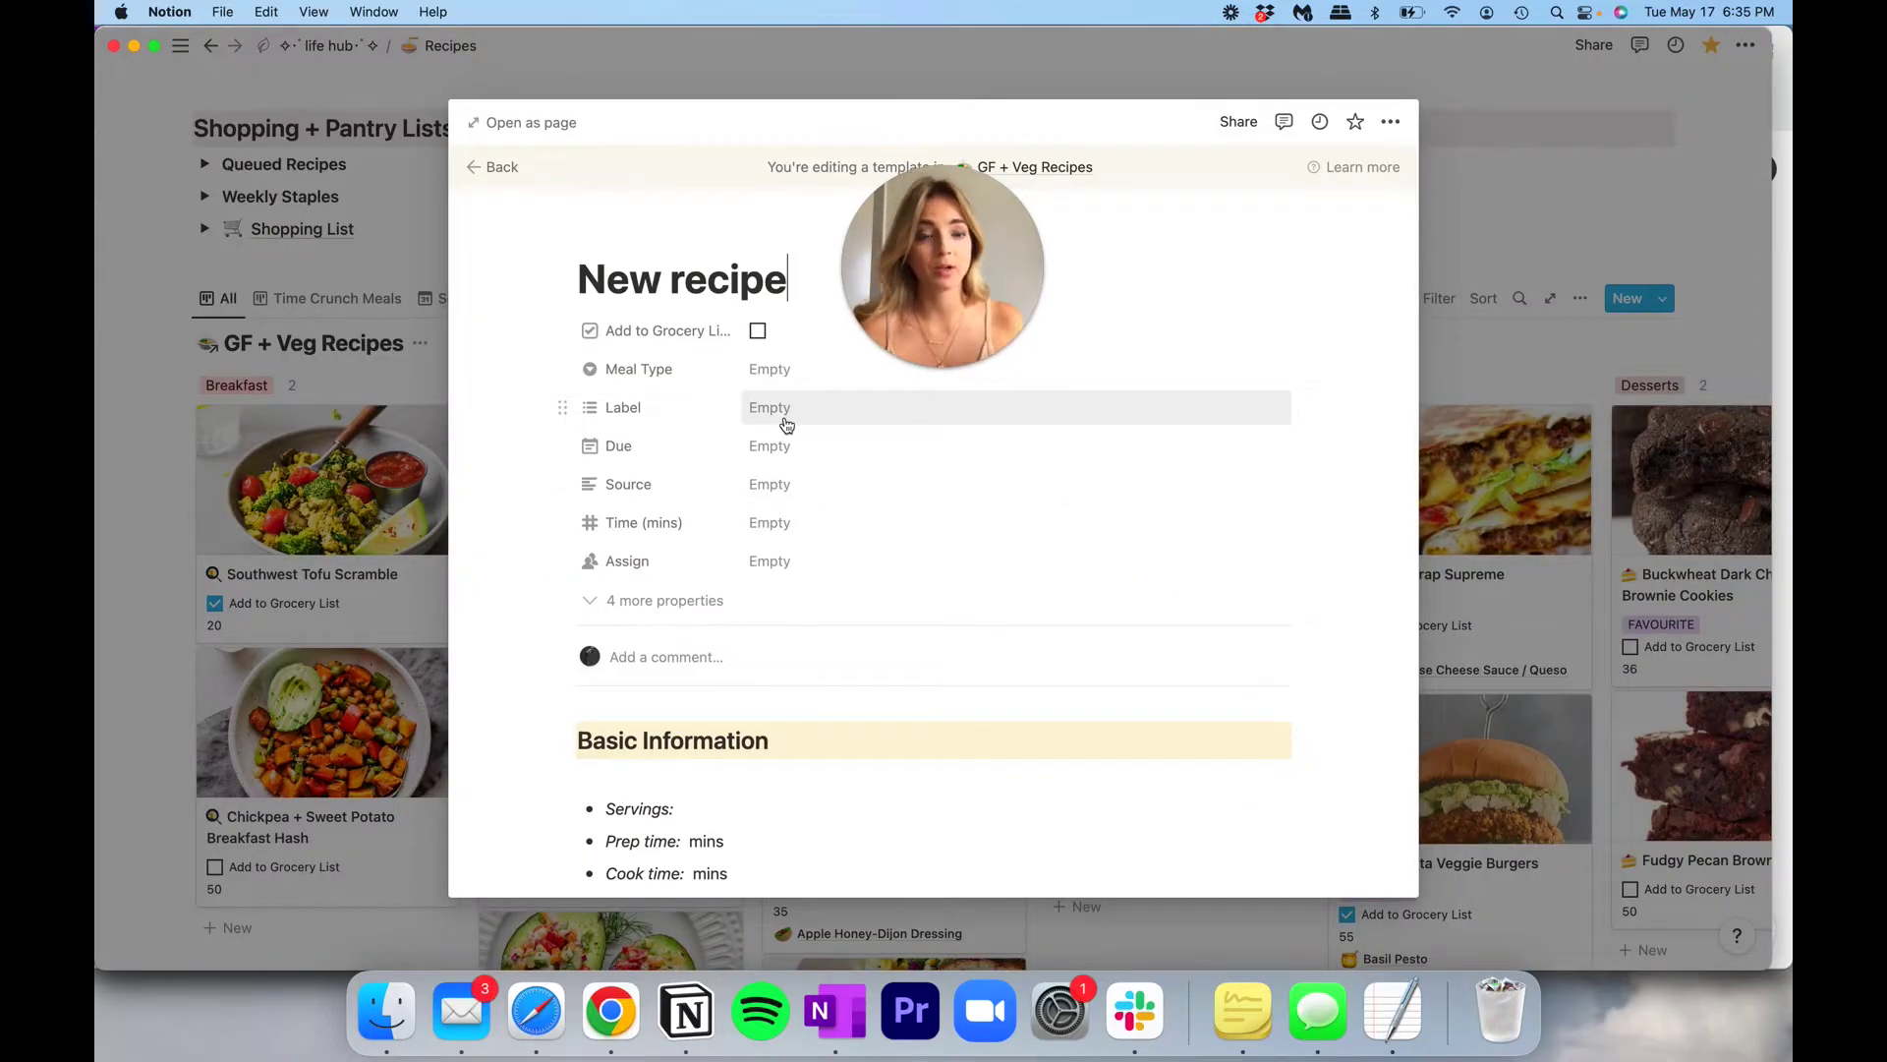
{"action": "left_click", "coordinate": [786, 421]}
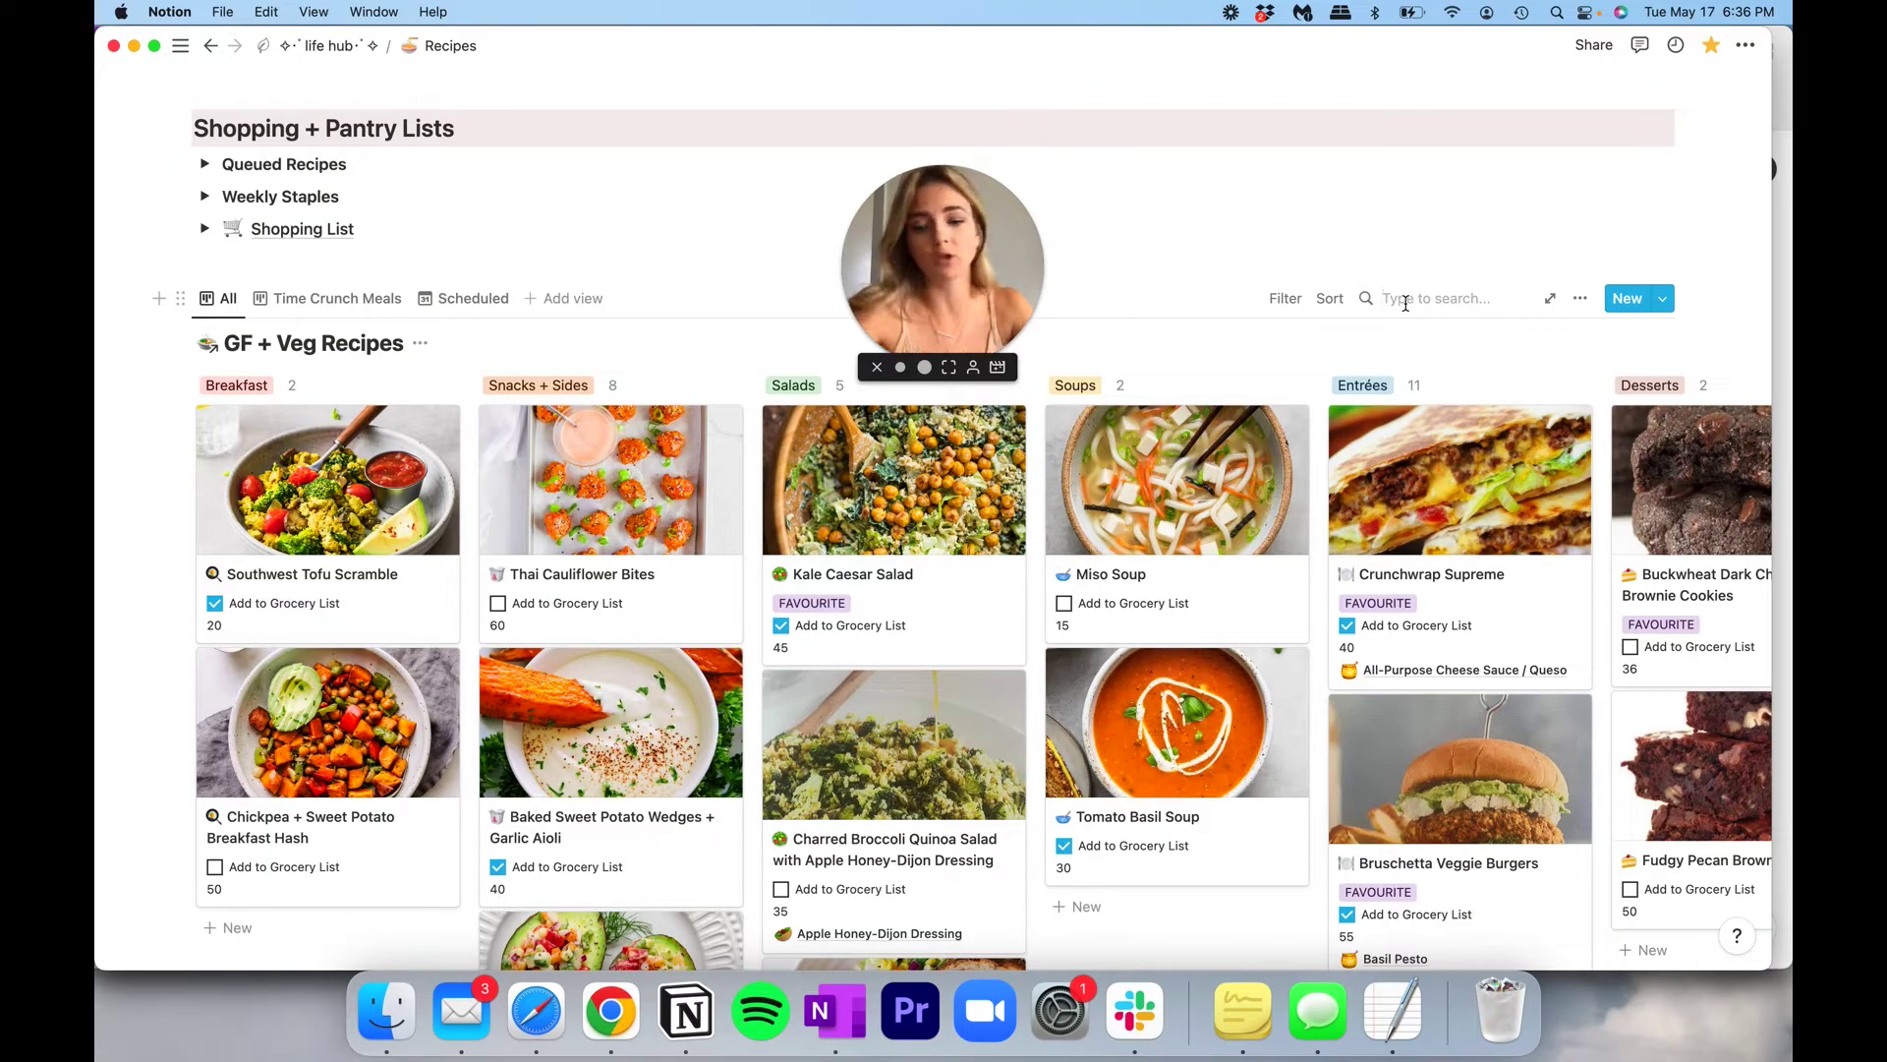
Filter the recipe board with the search term 'mex' and scroll the results.
{"action": "type", "text": "mexican"}
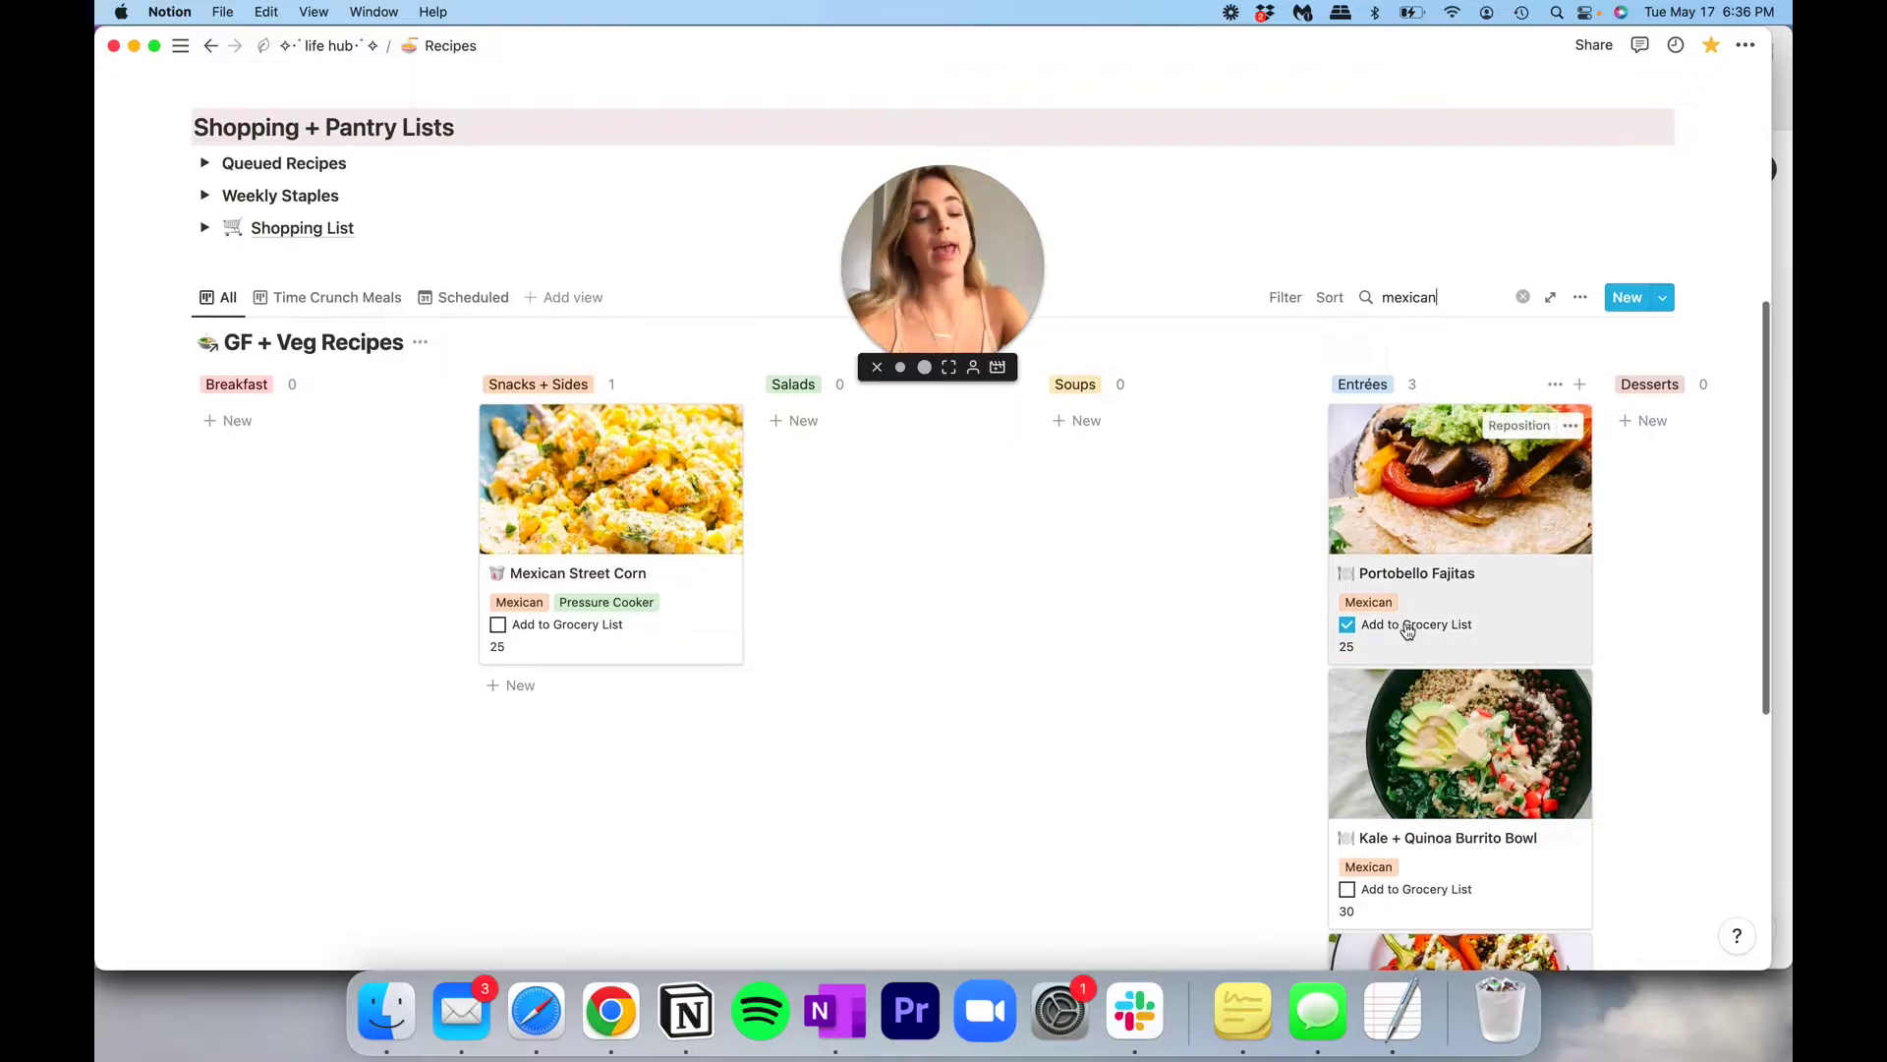
{"action": "scroll", "coordinate": [1409, 631], "scroll_direction": "down", "scroll_amount": 2}
{"action": "scroll", "coordinate": [1409, 631], "scroll_direction": "down", "scroll_amount": 4}
{"action": "scroll", "coordinate": [1408, 631], "scroll_direction": "up", "scroll_amount": 6}
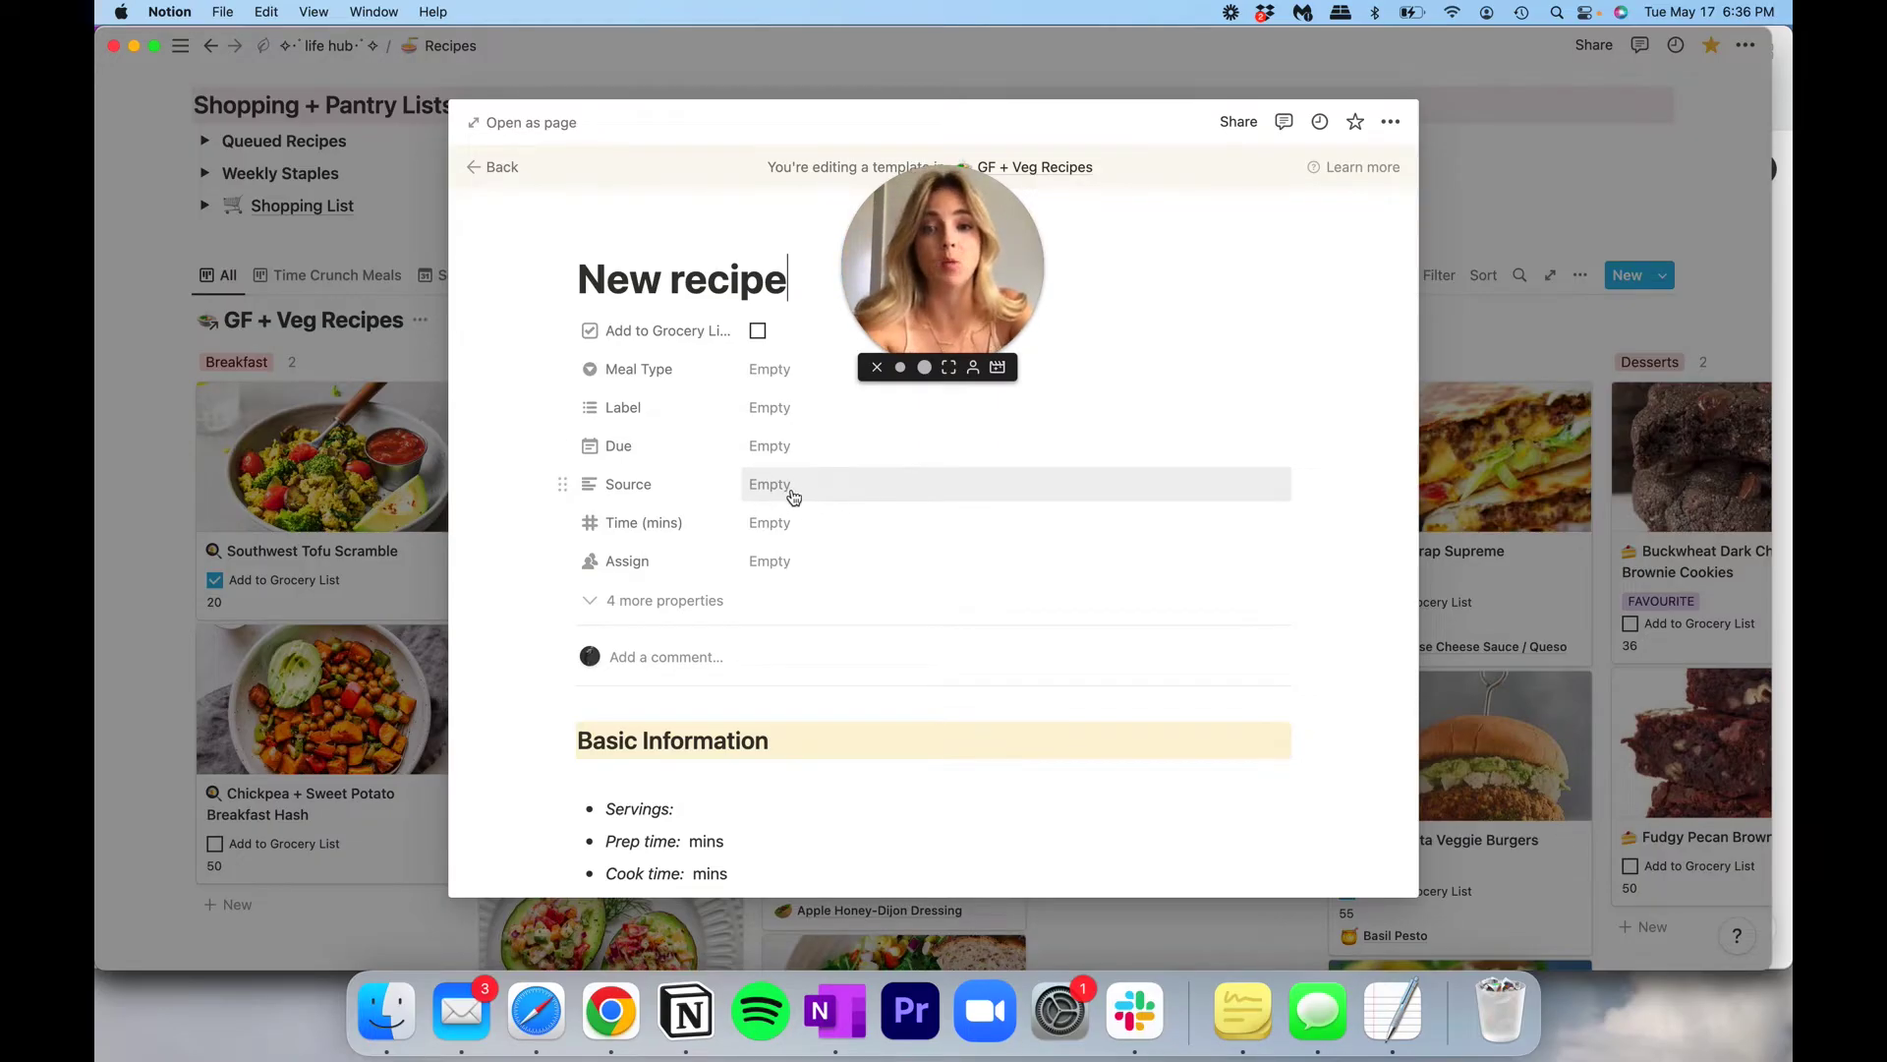
Open and dismiss the Assign person picker, then reveal the four hidden template properties.
{"action": "scroll", "coordinate": [787, 496], "scroll_direction": "down", "scroll_amount": 2}
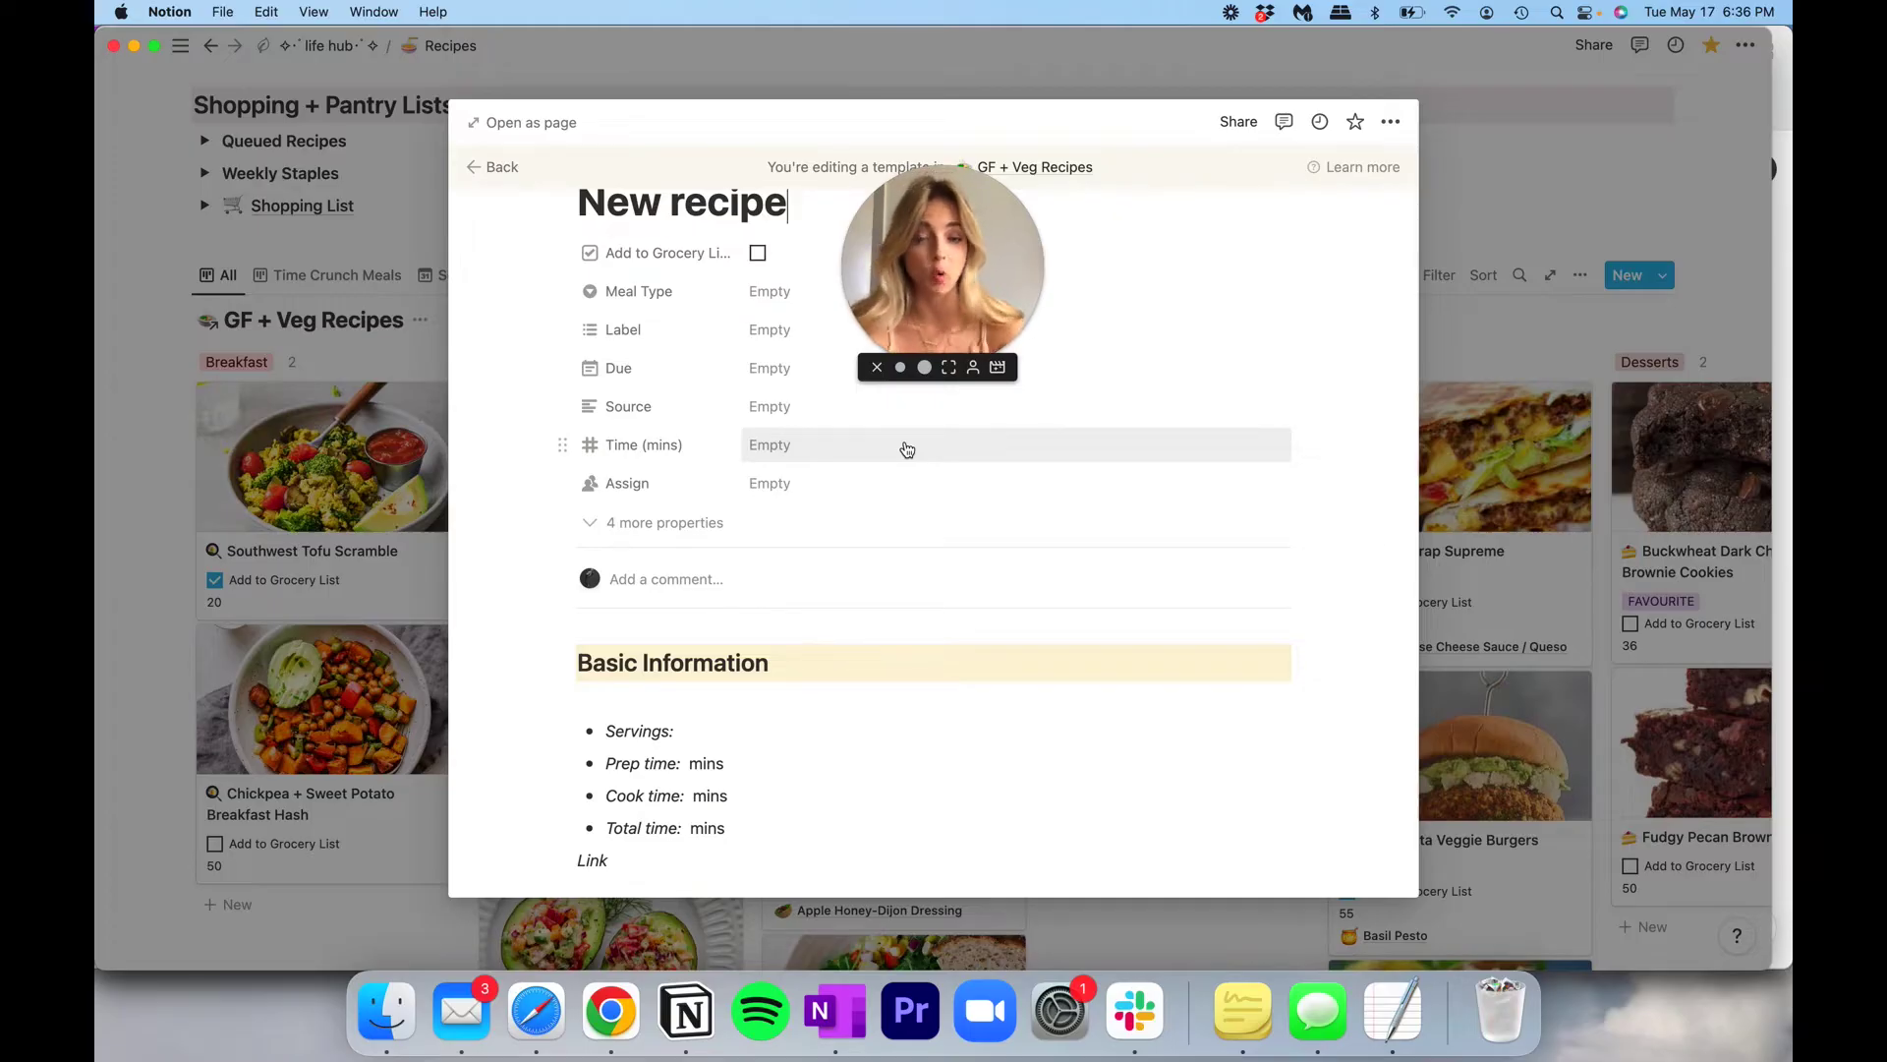
{"action": "left_click", "coordinate": [821, 482]}
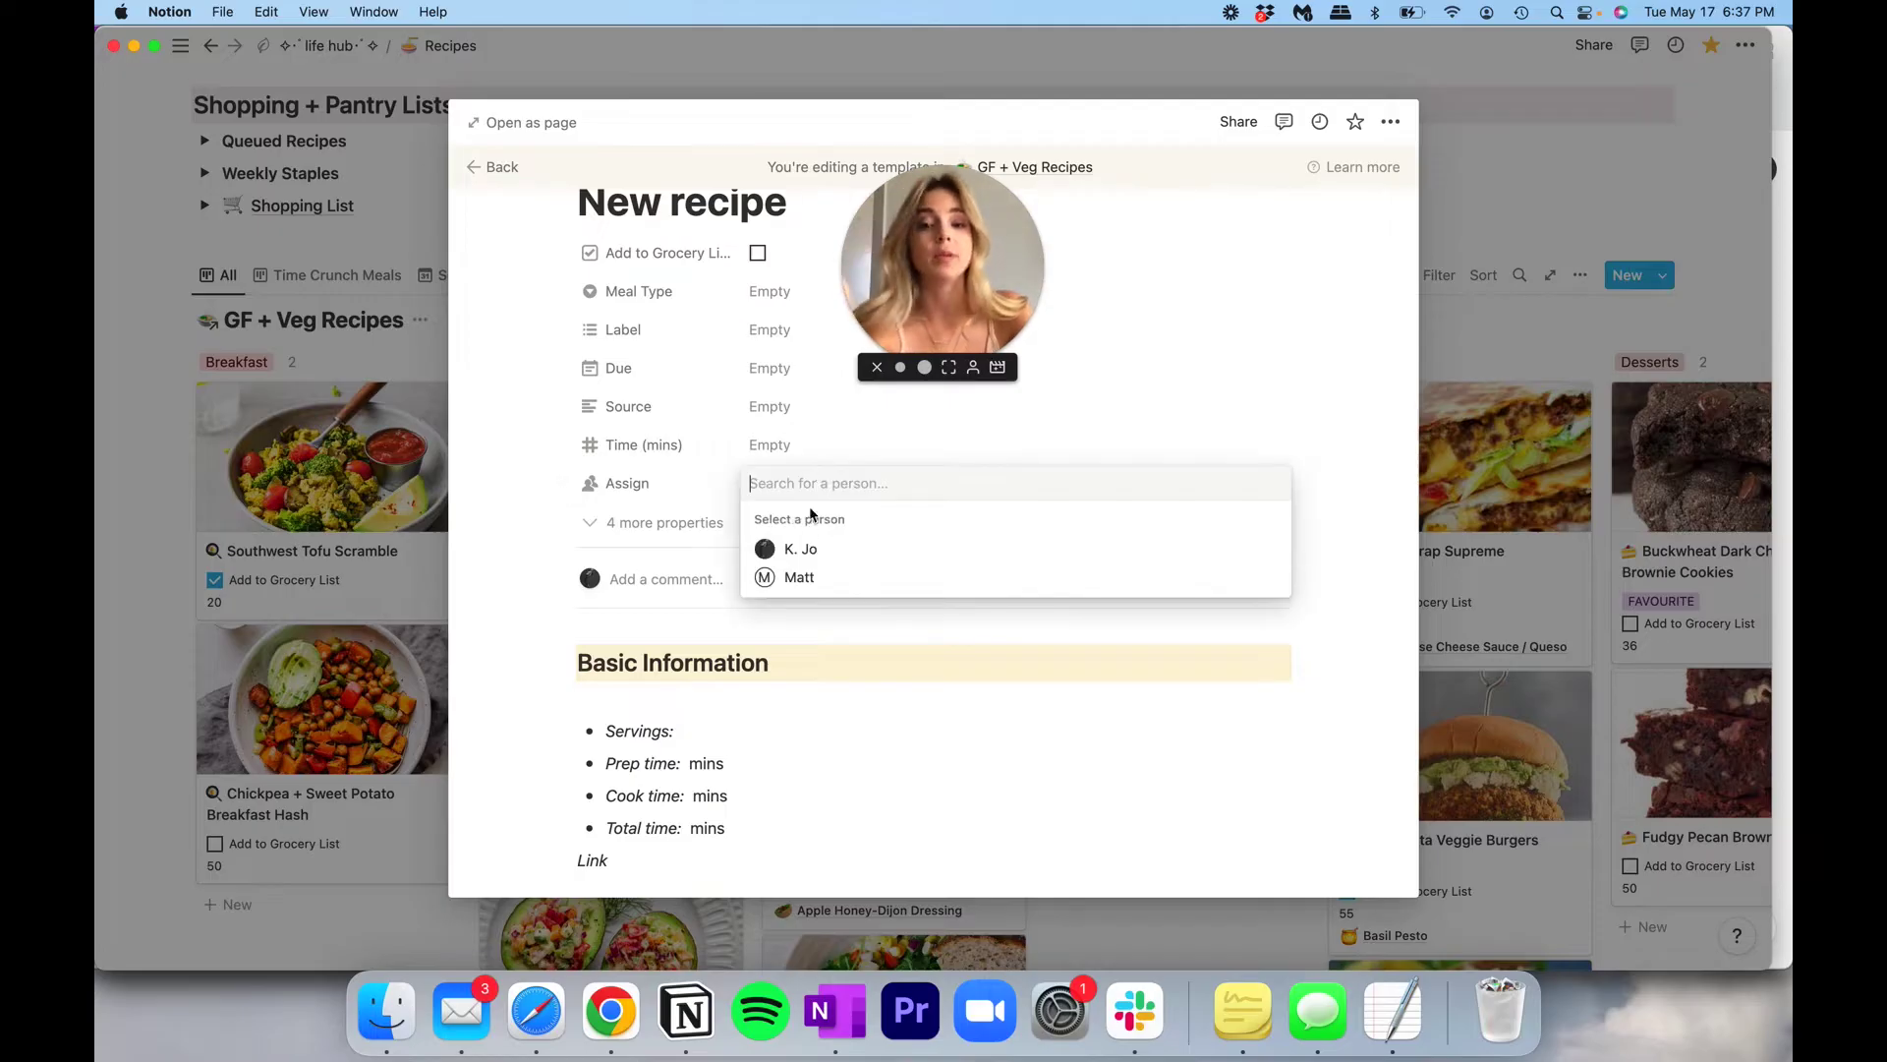
{"action": "left_click", "coordinate": [674, 534]}
{"action": "left_click", "coordinate": [674, 535]}
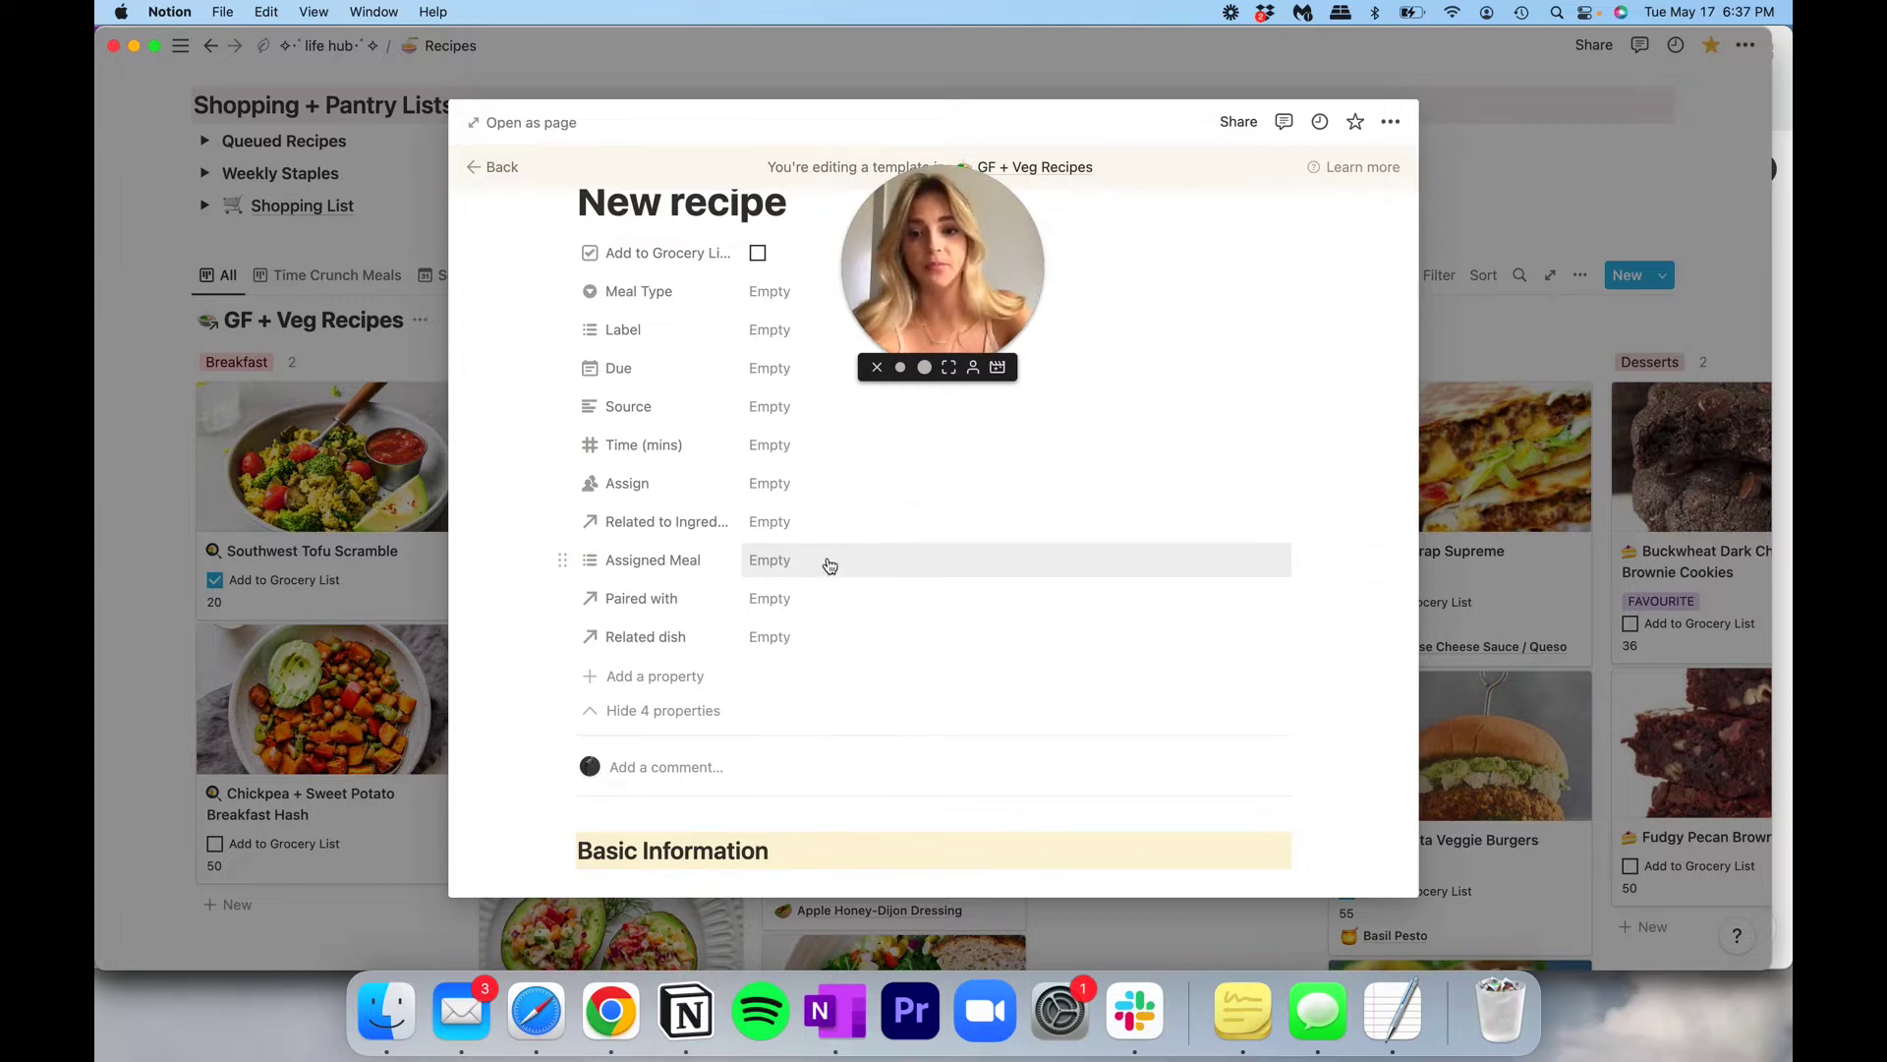
Check the Assigned Meal options (Breakfast, Lunch, Dinner) without choosing, then close the template.
{"action": "left_click", "coordinate": [837, 562]}
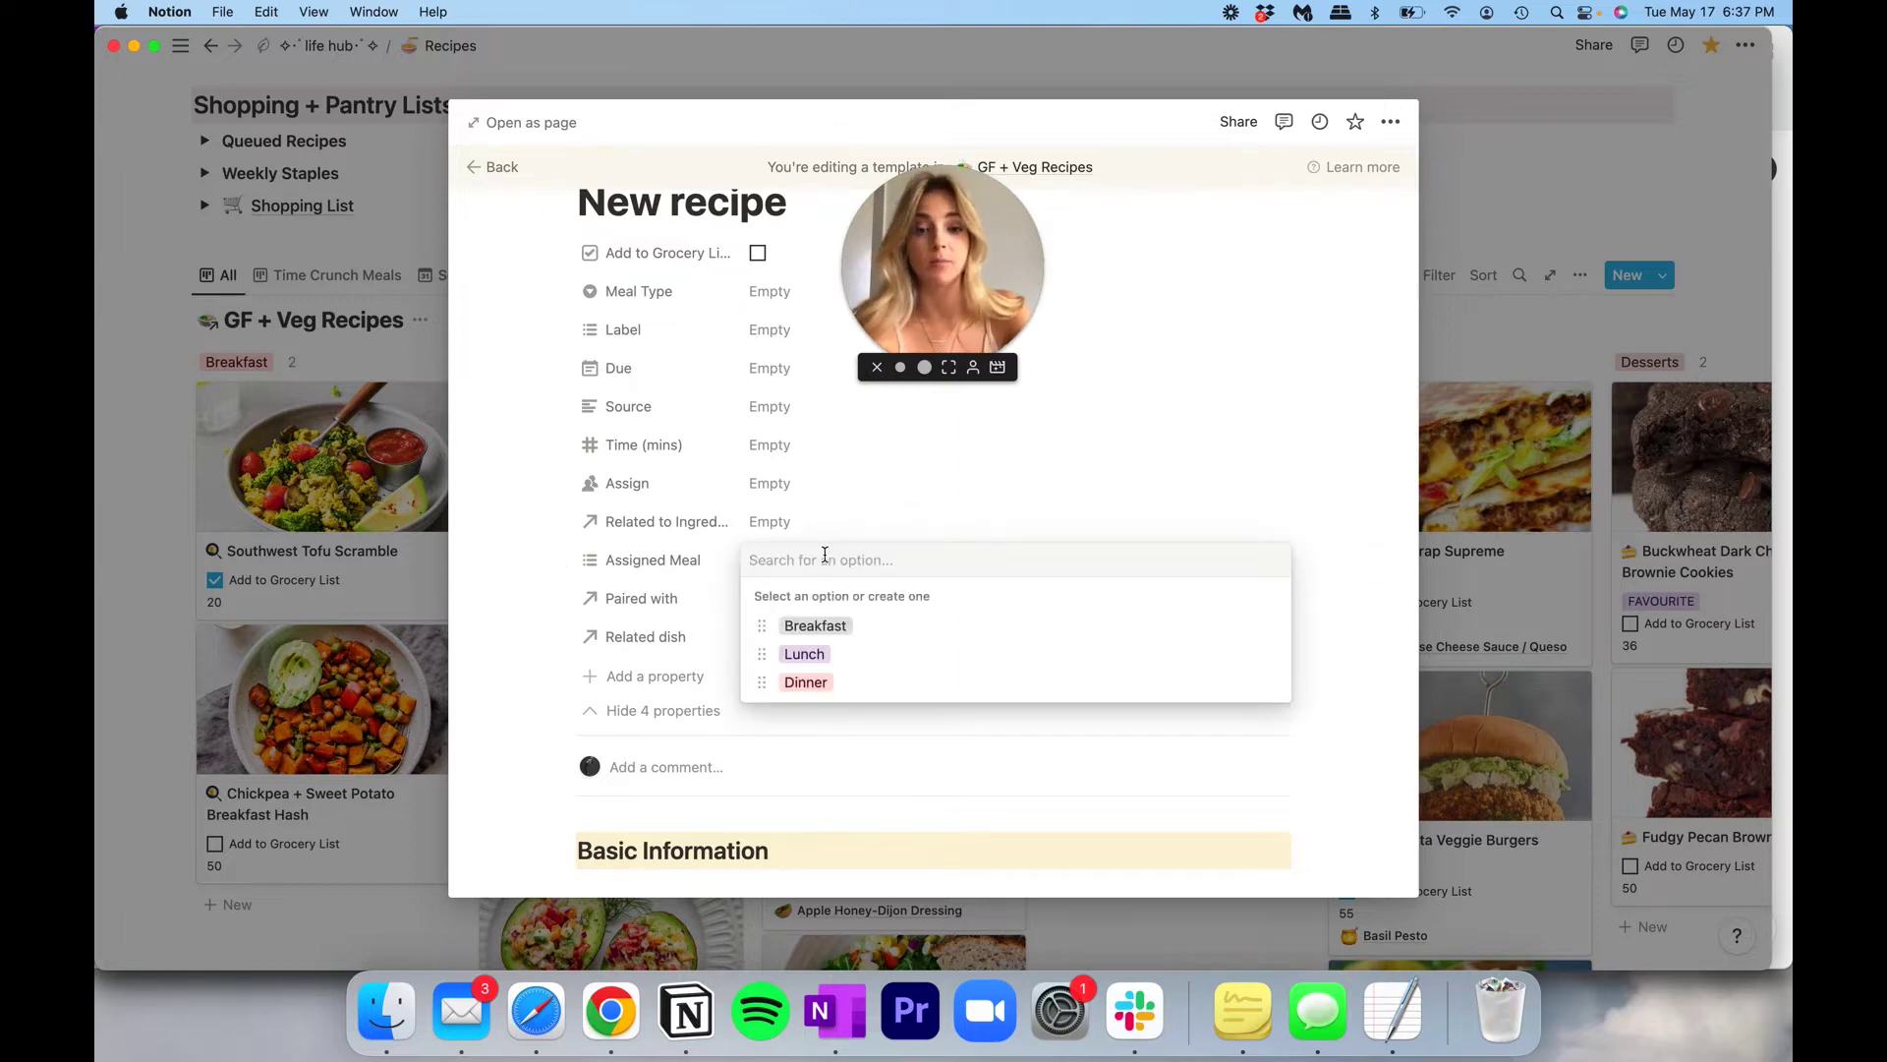
{"action": "key", "text": "Escape"}
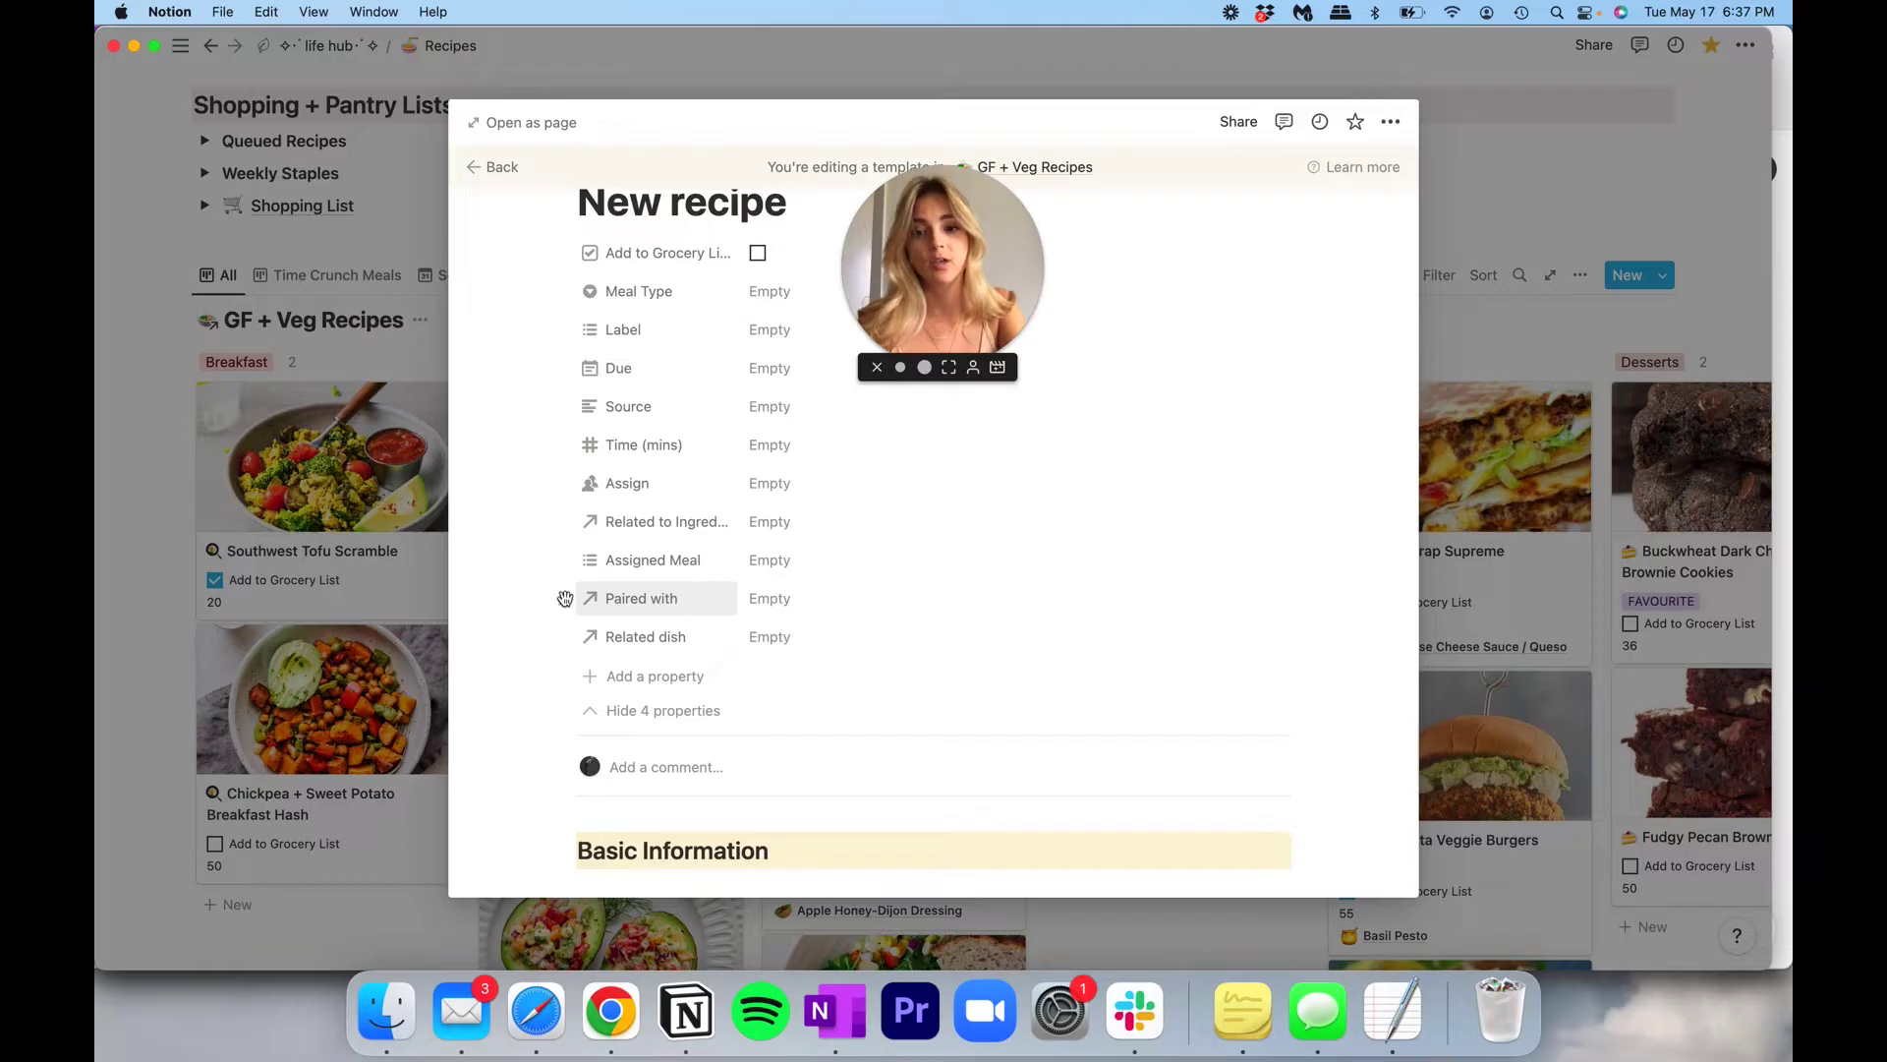
{"action": "key", "text": "Escape"}
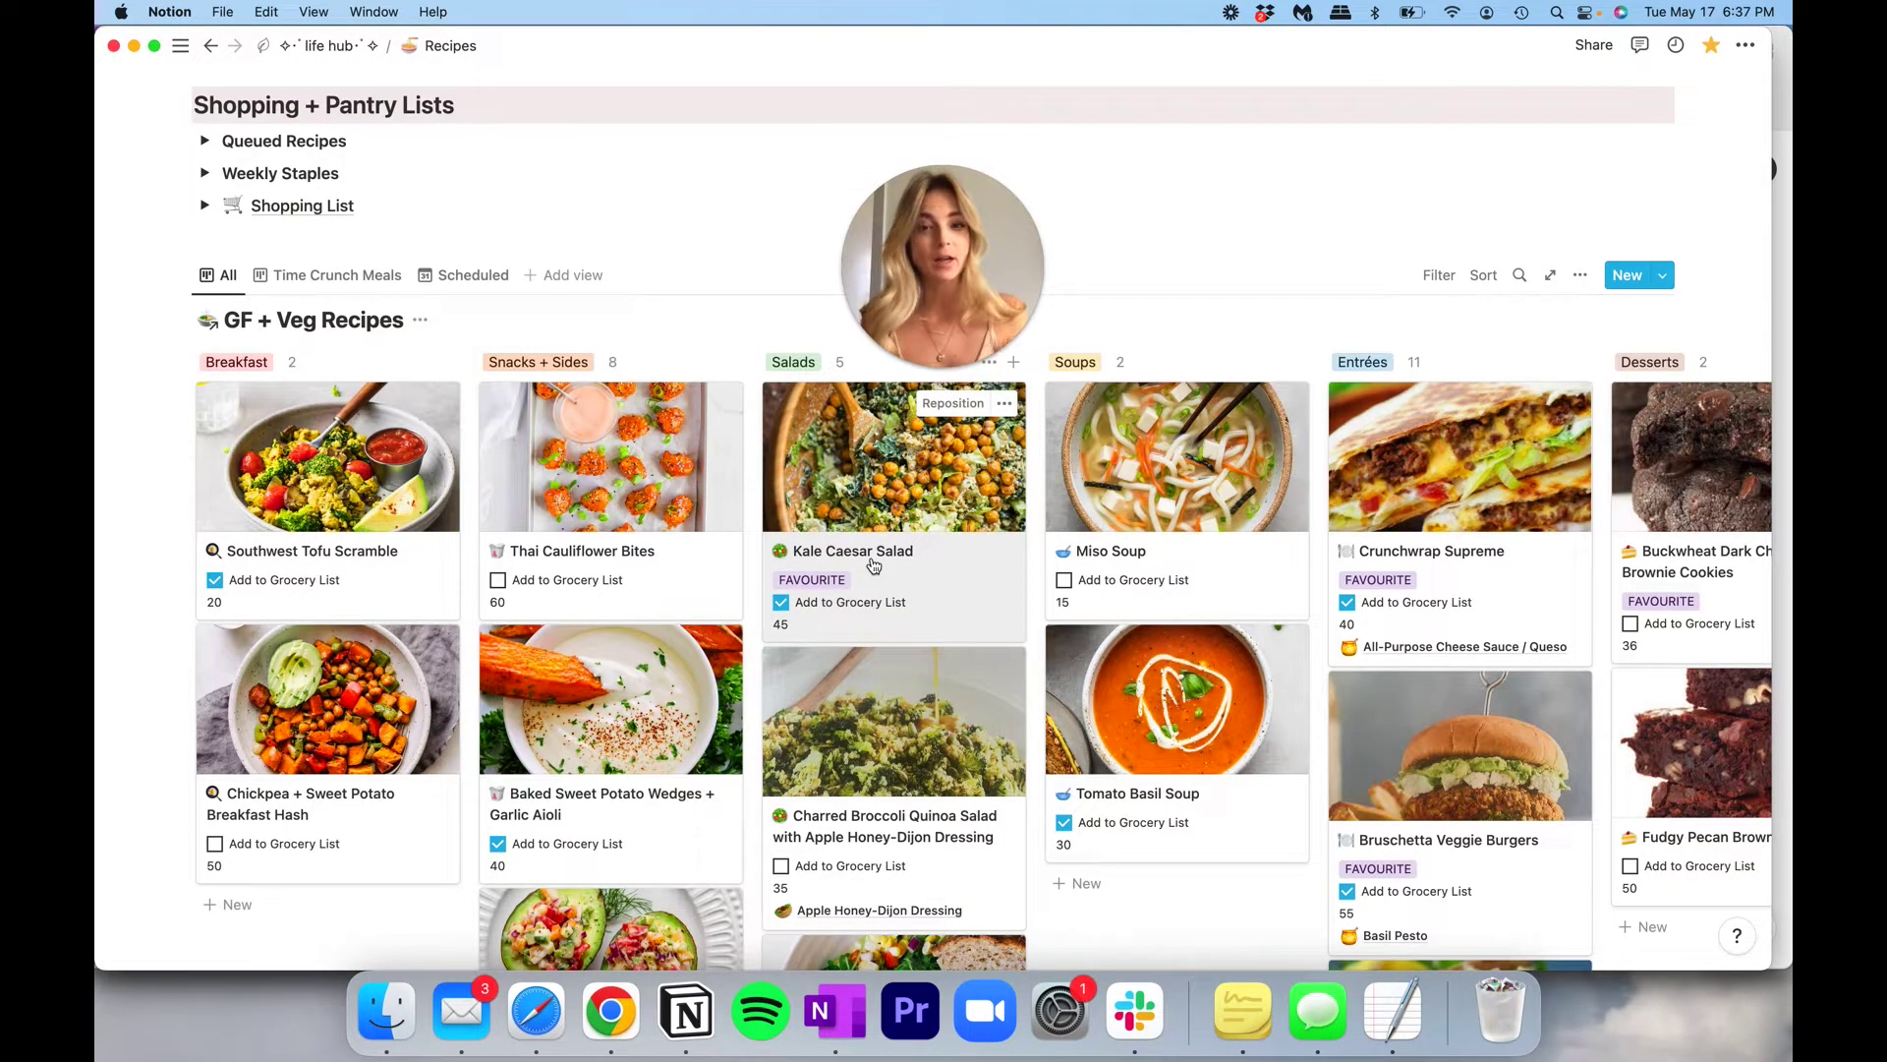
Open the Kale Caesar Salad recipe page and scroll through its properties.
{"action": "left_click", "coordinate": [848, 473]}
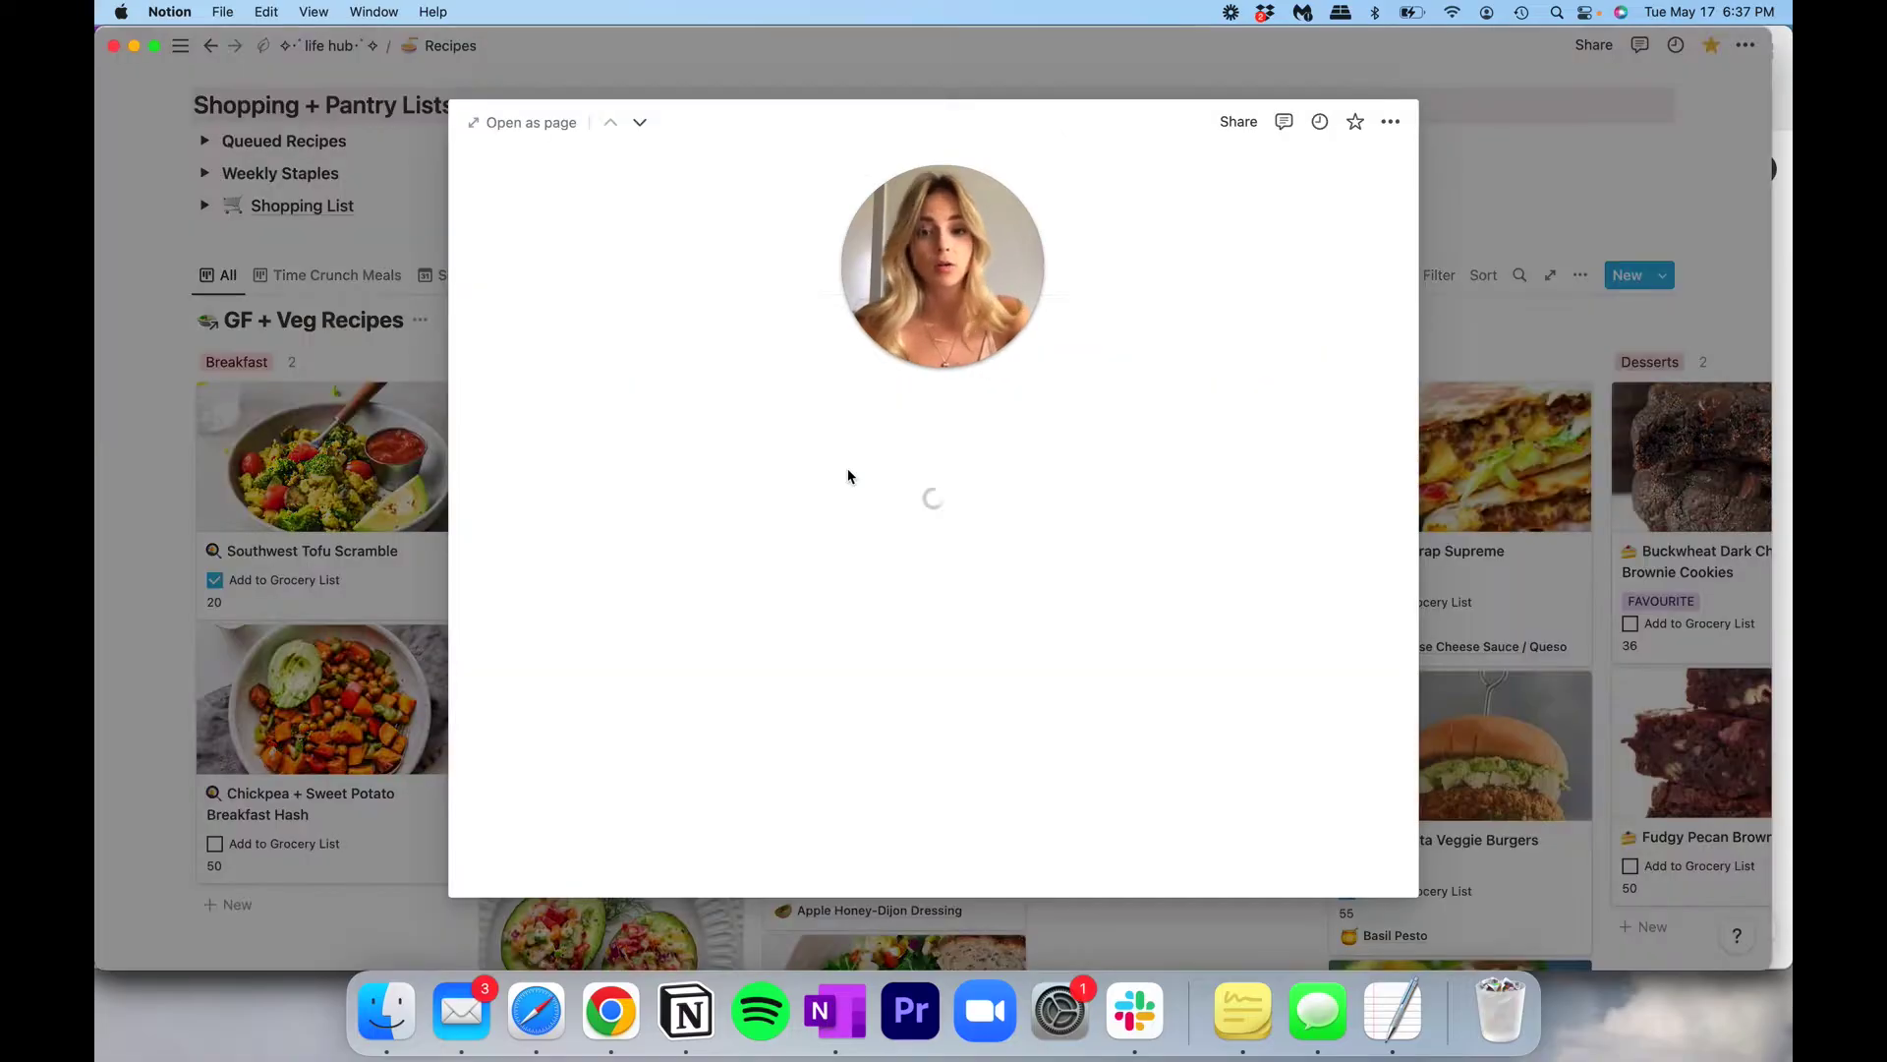
{"action": "scroll", "coordinate": [786, 678], "scroll_direction": "down", "scroll_amount": 2}
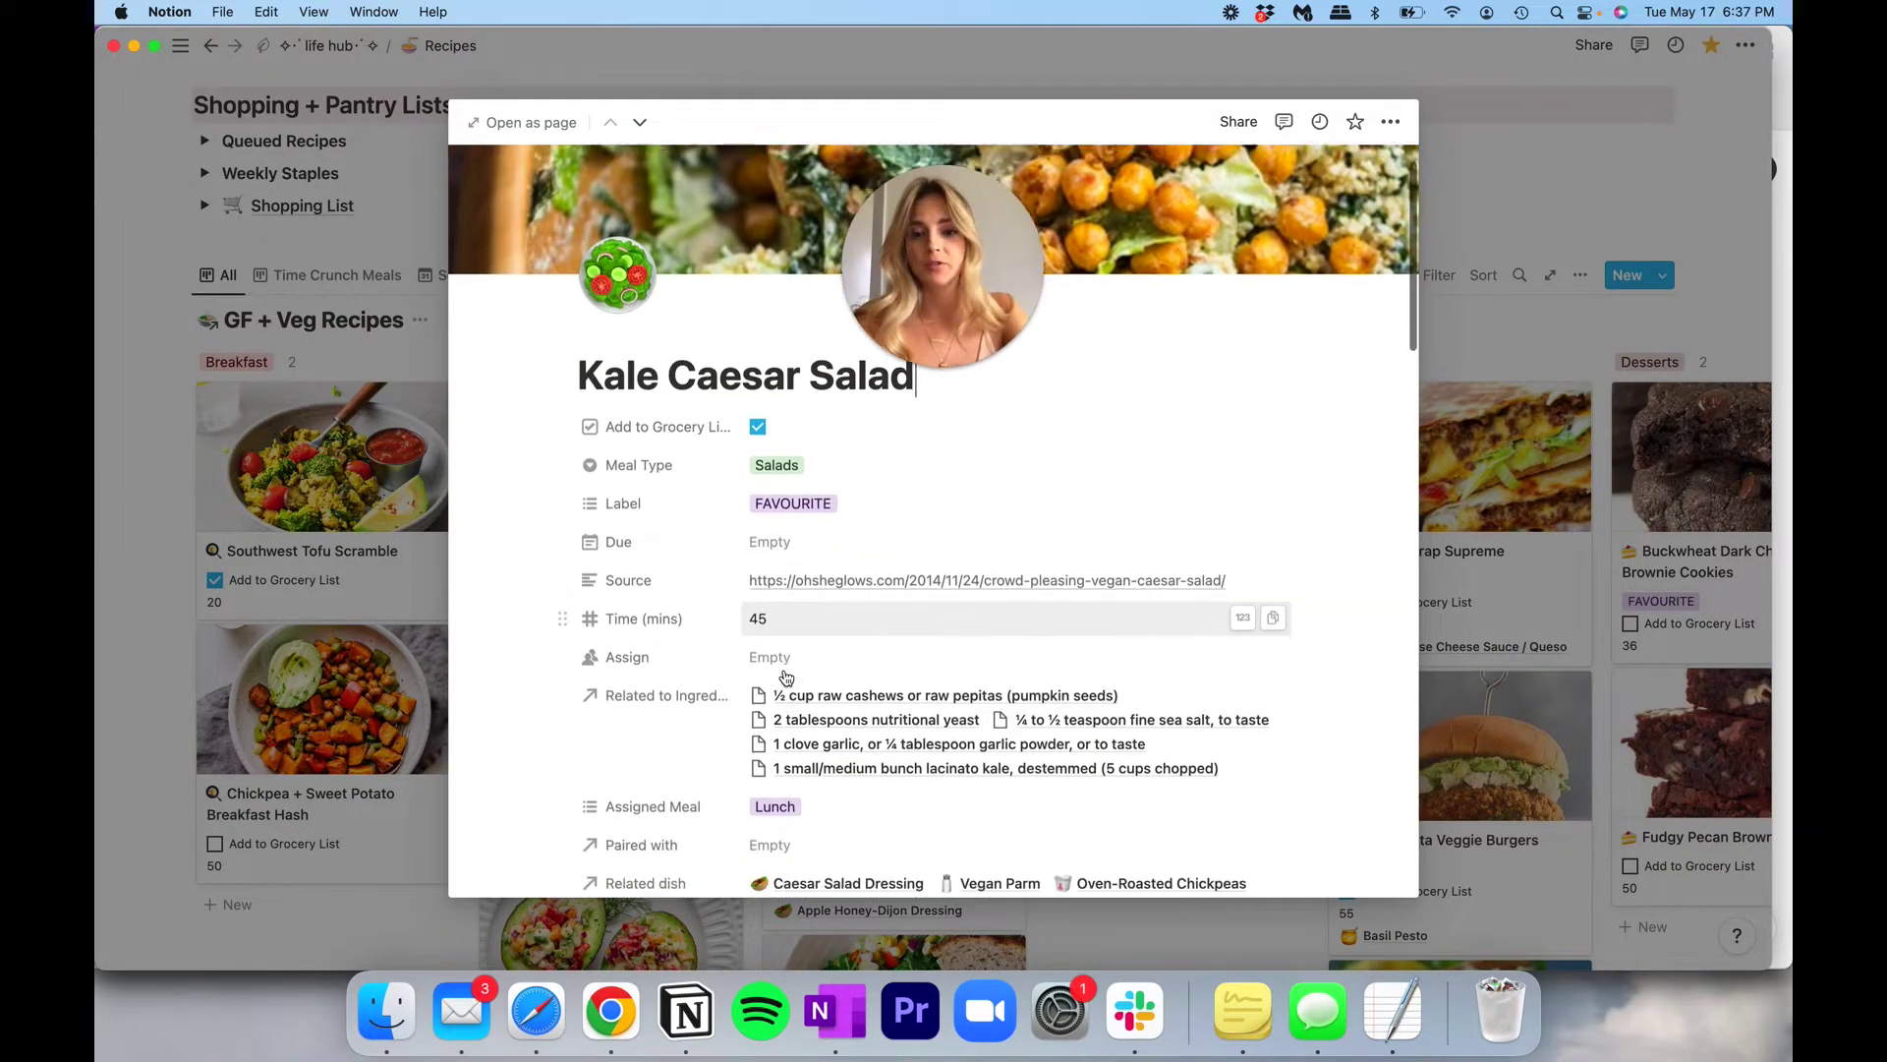
{"action": "scroll", "coordinate": [786, 678], "scroll_direction": "down", "scroll_amount": 5}
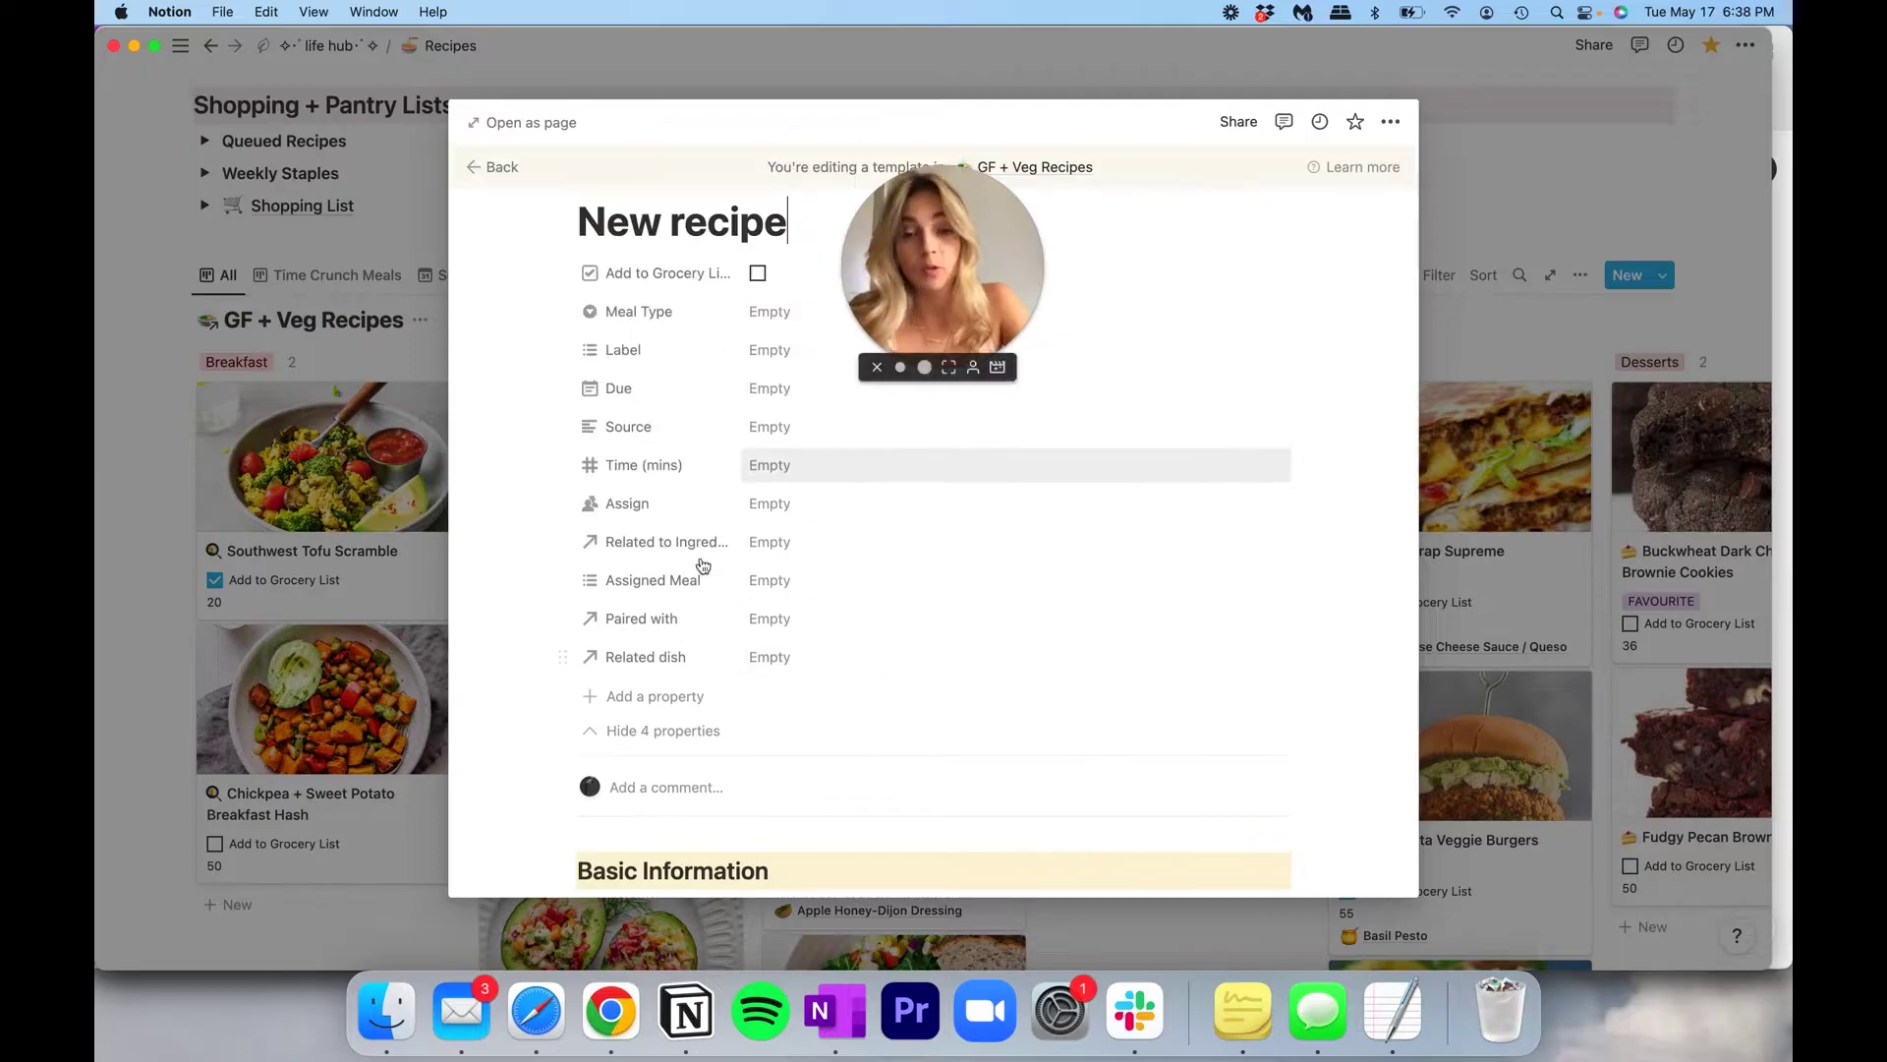
Hide the four extra template properties again and scroll down the template.
{"action": "left_click", "coordinate": [656, 730]}
{"action": "scroll", "coordinate": [792, 801], "scroll_direction": "down", "scroll_amount": 3}
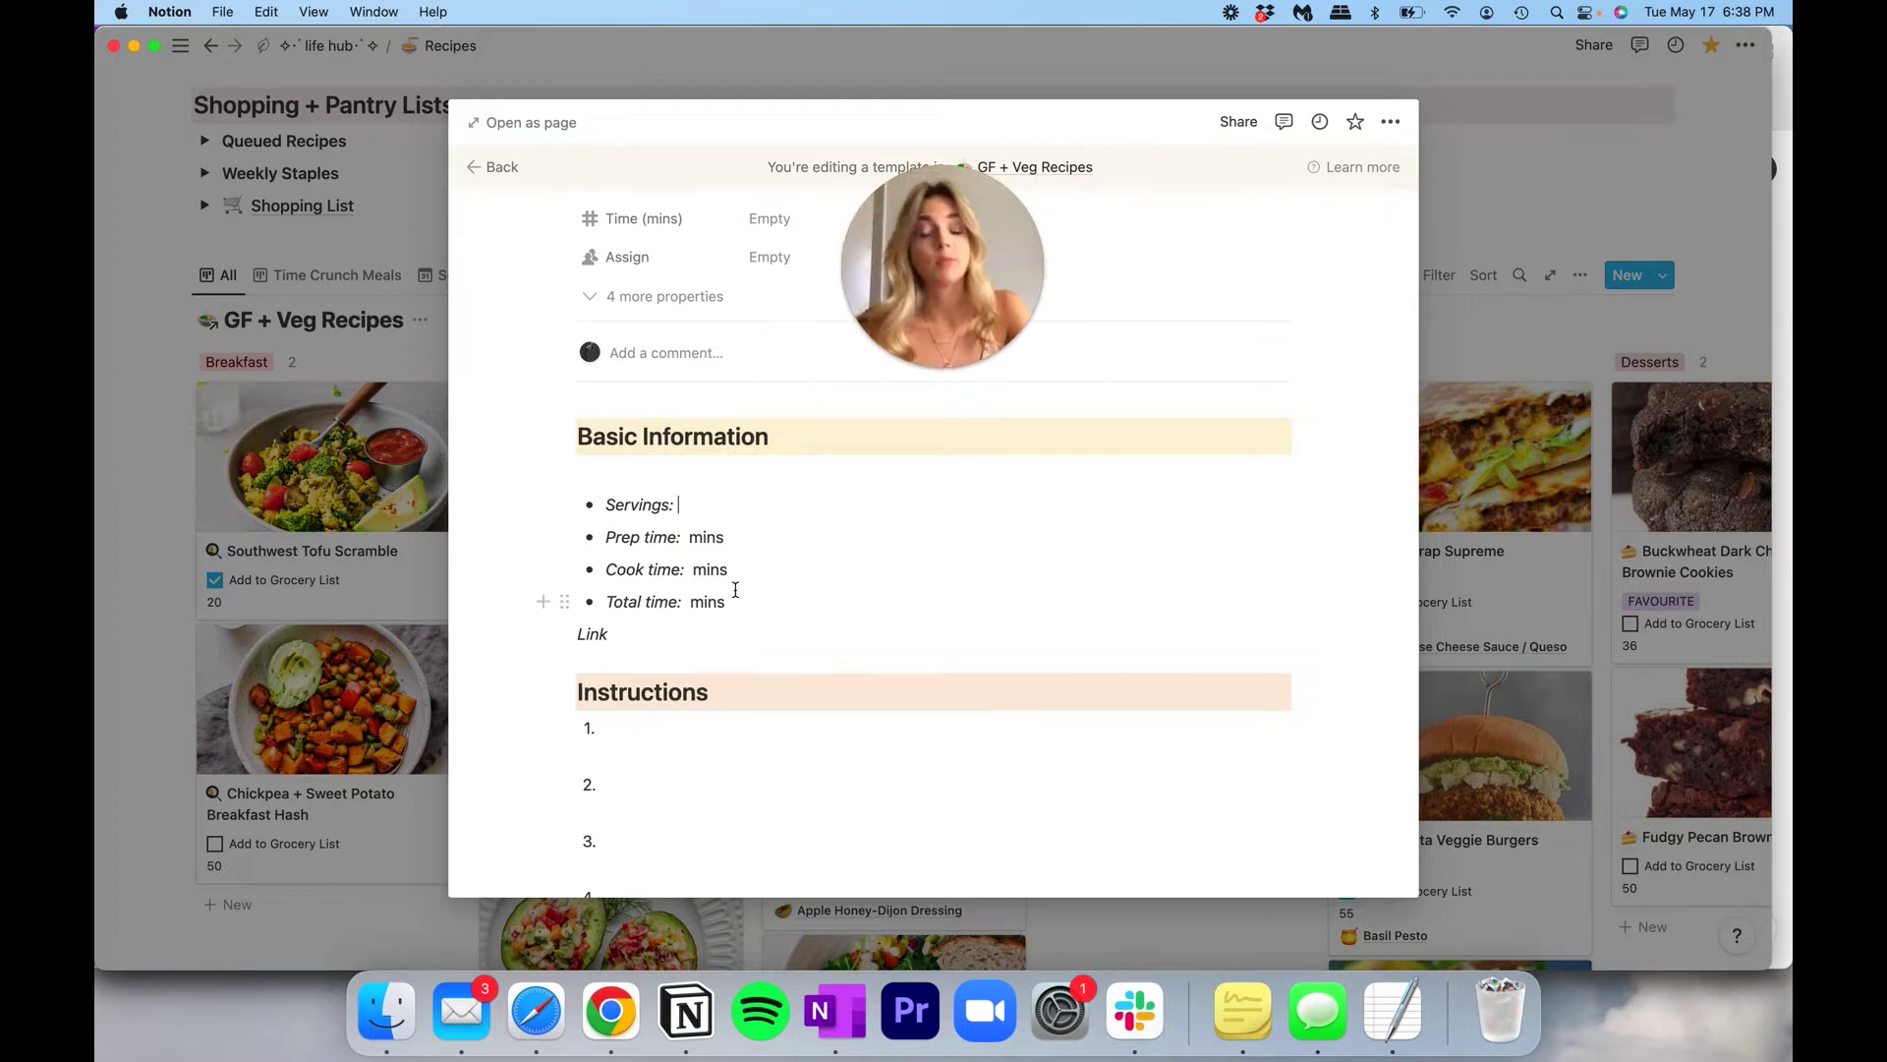
{"action": "scroll", "coordinate": [632, 627], "scroll_direction": "down", "scroll_amount": 4}
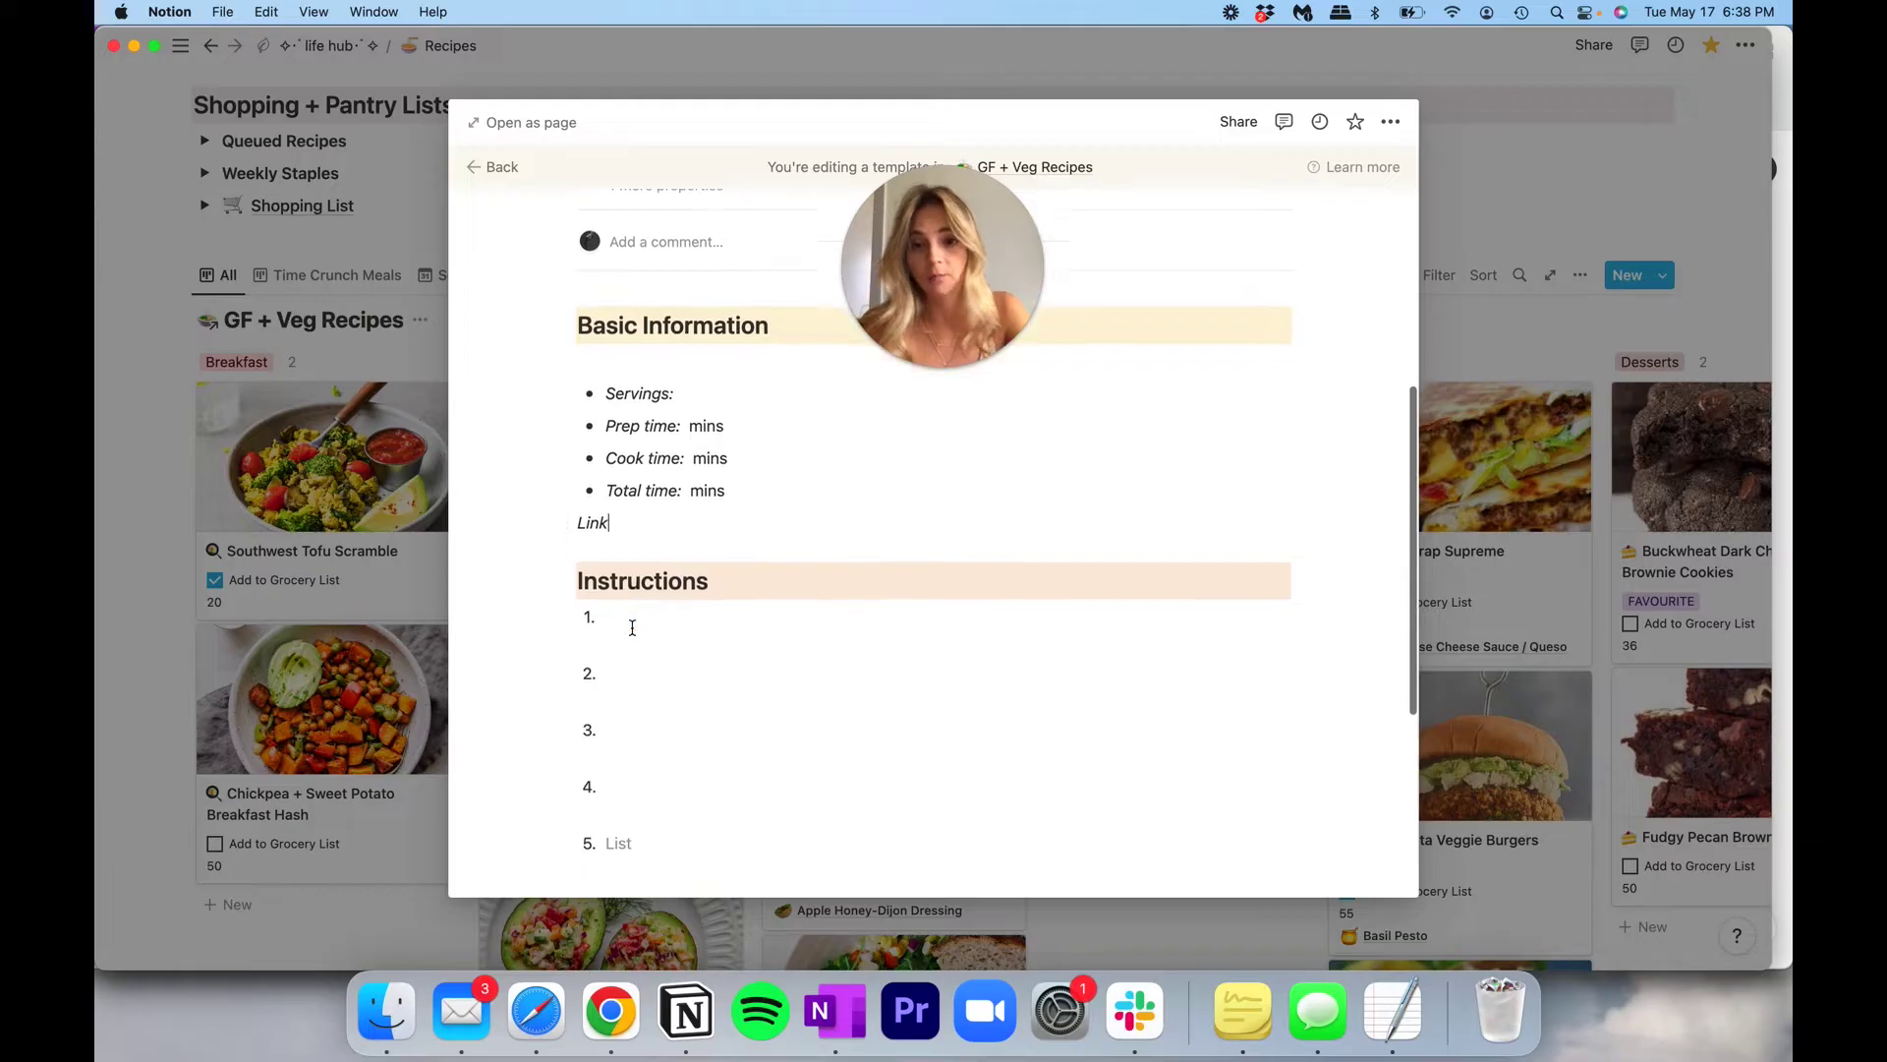
{"action": "scroll", "coordinate": [674, 520], "scroll_direction": "down", "scroll_amount": 4}
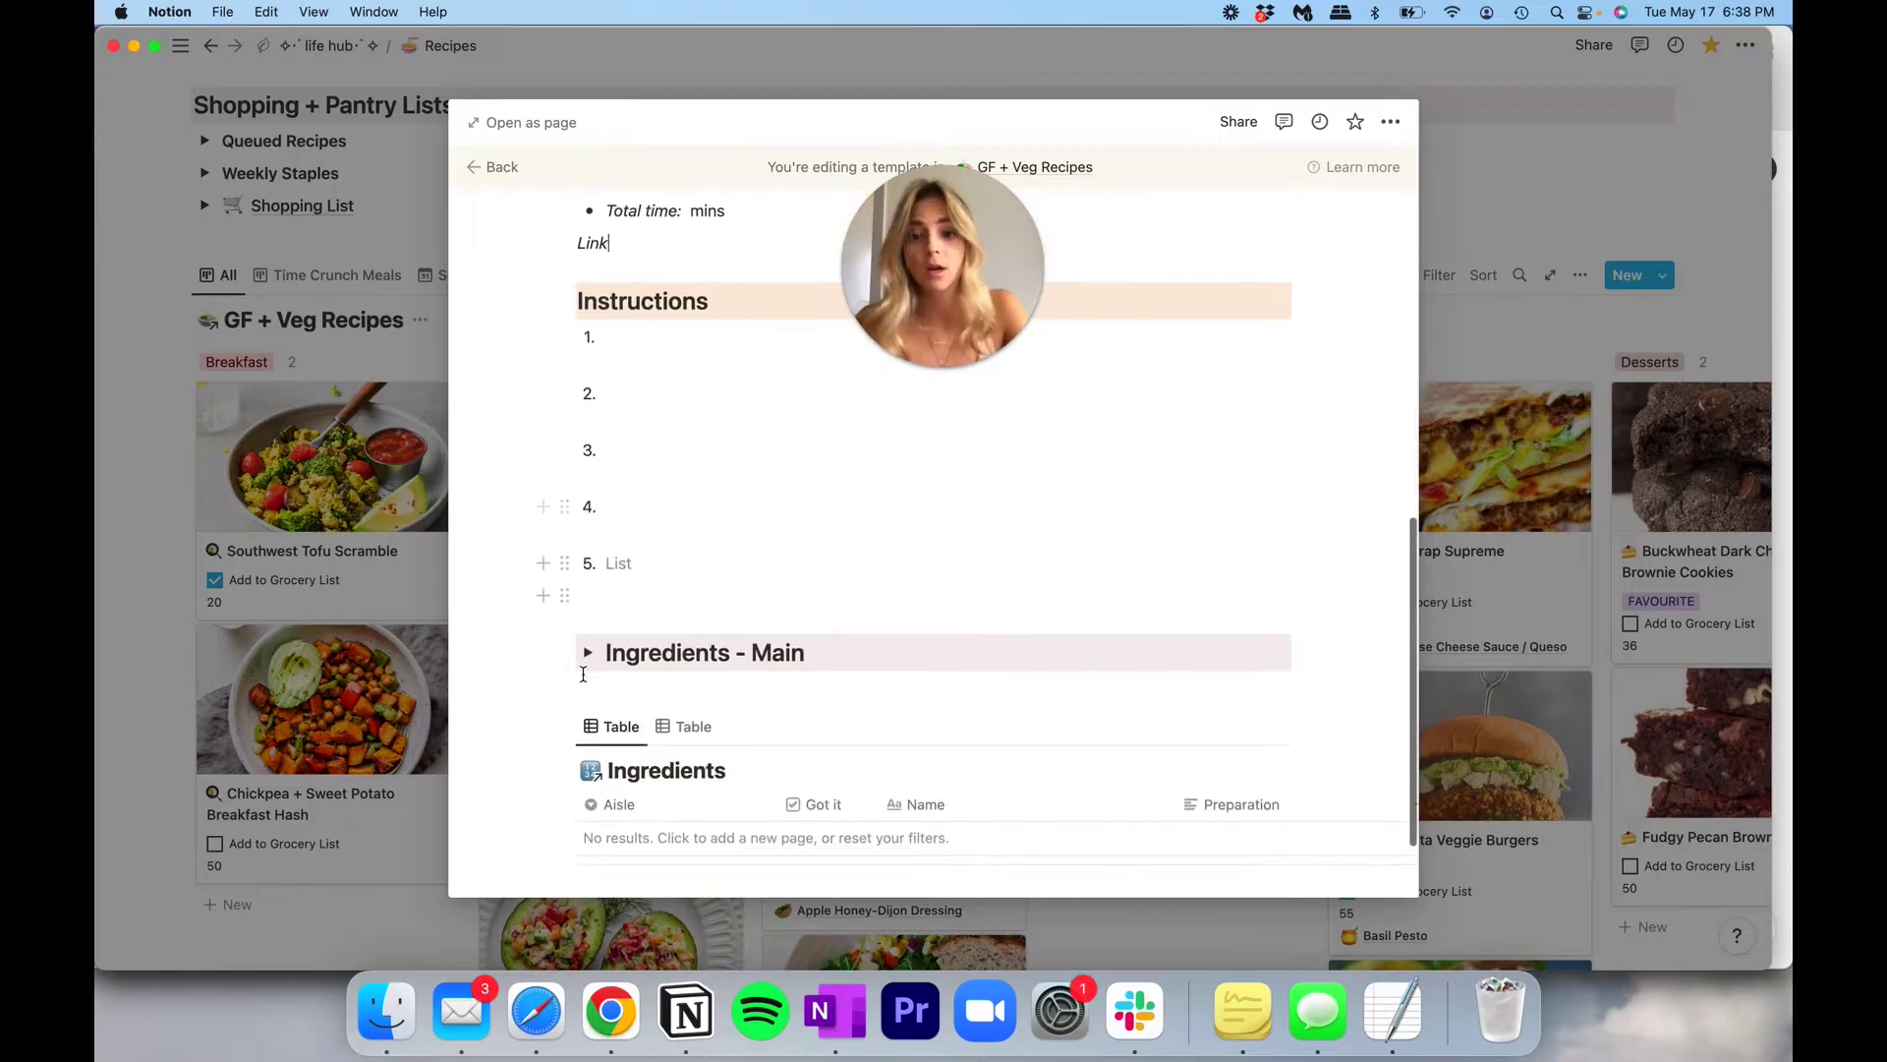
Expand Ingredients - Main, tick its placeholder to-do, then collapse the toggle again.
{"action": "left_click", "coordinate": [590, 653]}
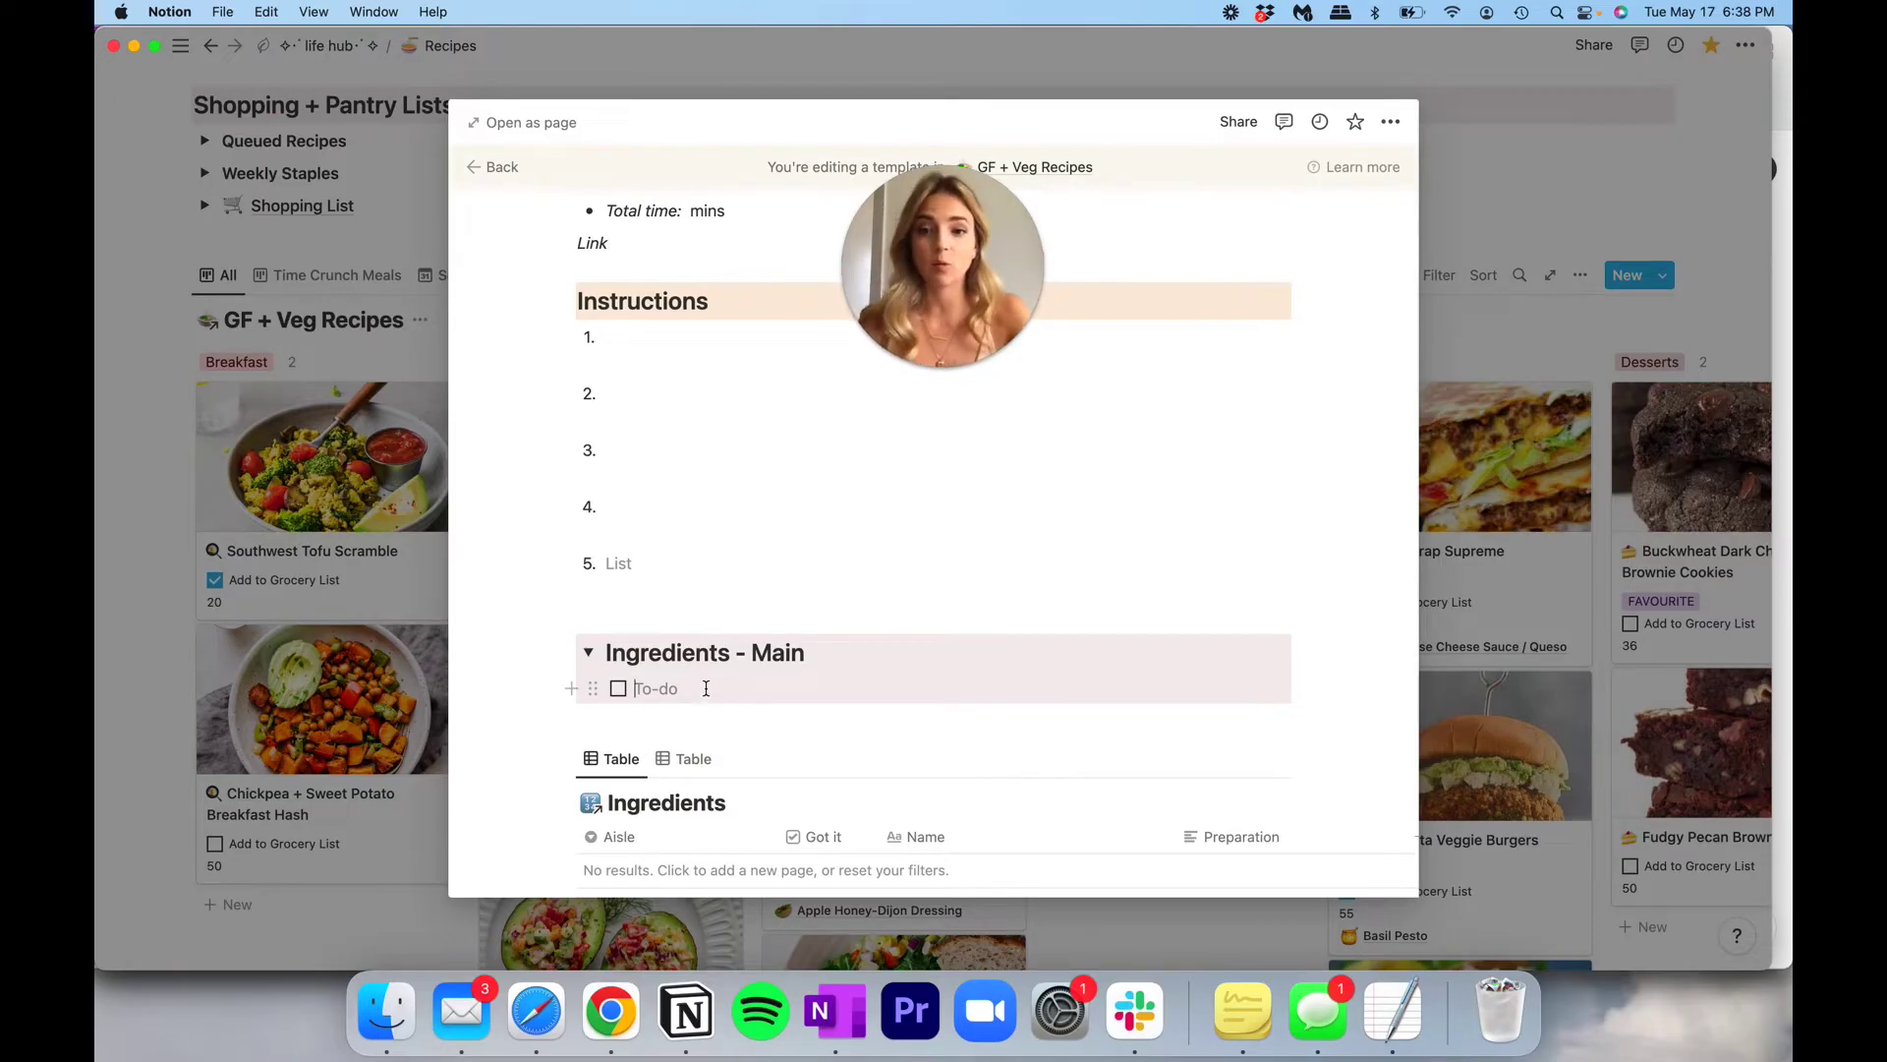
{"action": "left_click", "coordinate": [619, 689]}
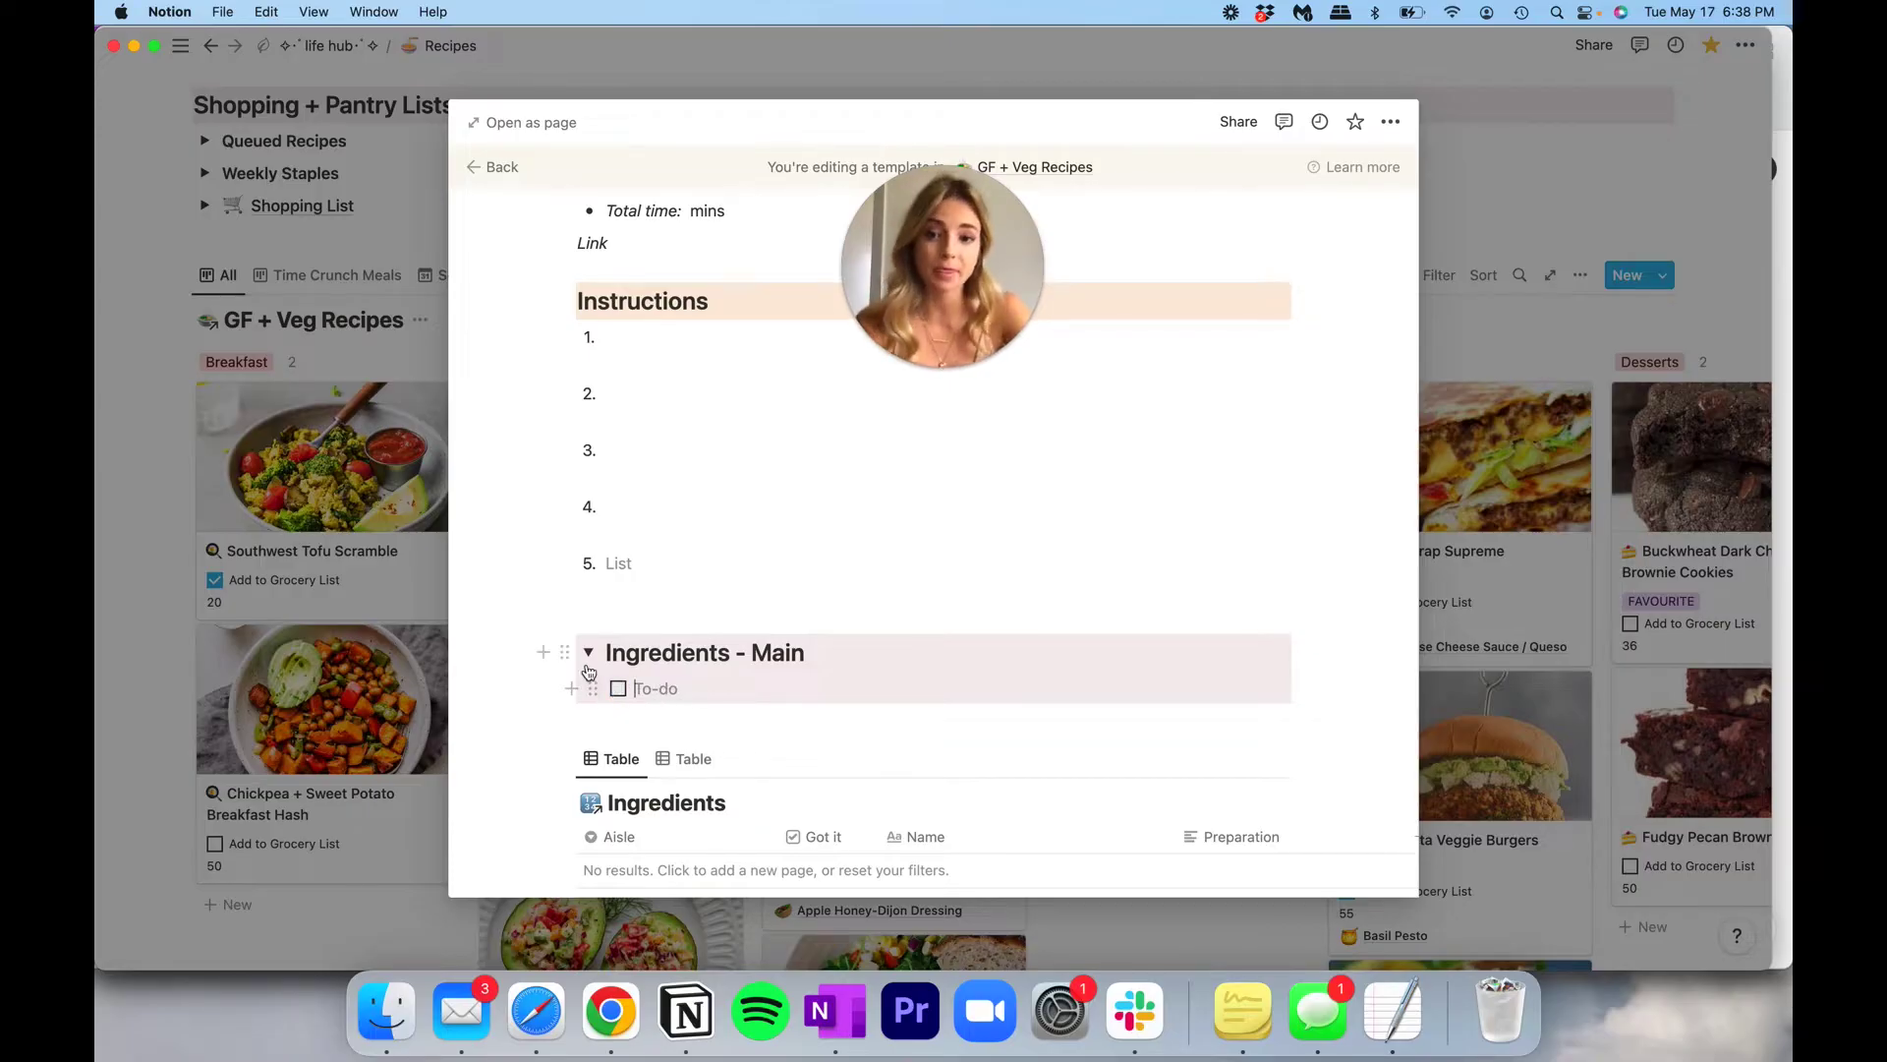
{"action": "left_click", "coordinate": [587, 653]}
{"action": "scroll", "coordinate": [629, 771], "scroll_direction": "down", "scroll_amount": 2}
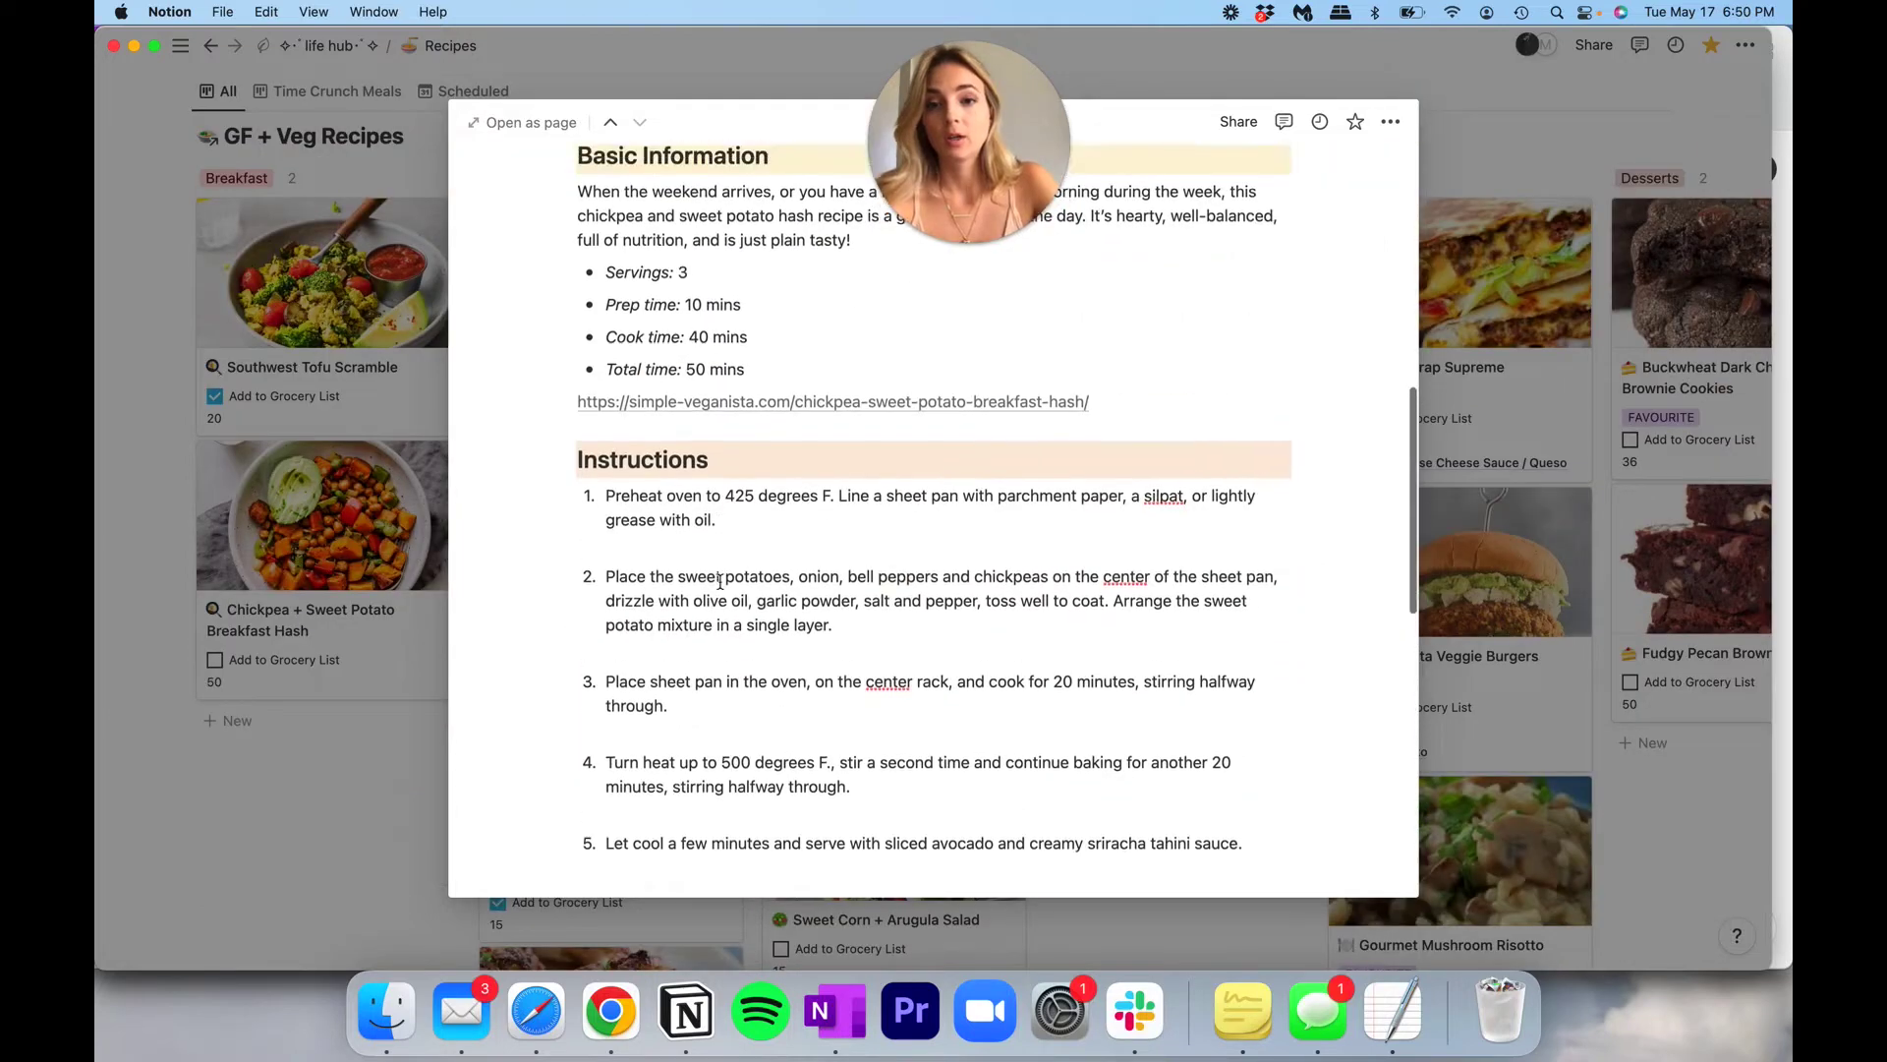
Expand both ingredient toggles on the Chickpea + Sweet Potato Breakfast Hash with the shortcut, then scroll down.
{"action": "scroll", "coordinate": [720, 580], "scroll_direction": "down", "scroll_amount": 10}
{"action": "scroll", "coordinate": [720, 581], "scroll_direction": "down", "scroll_amount": 2}
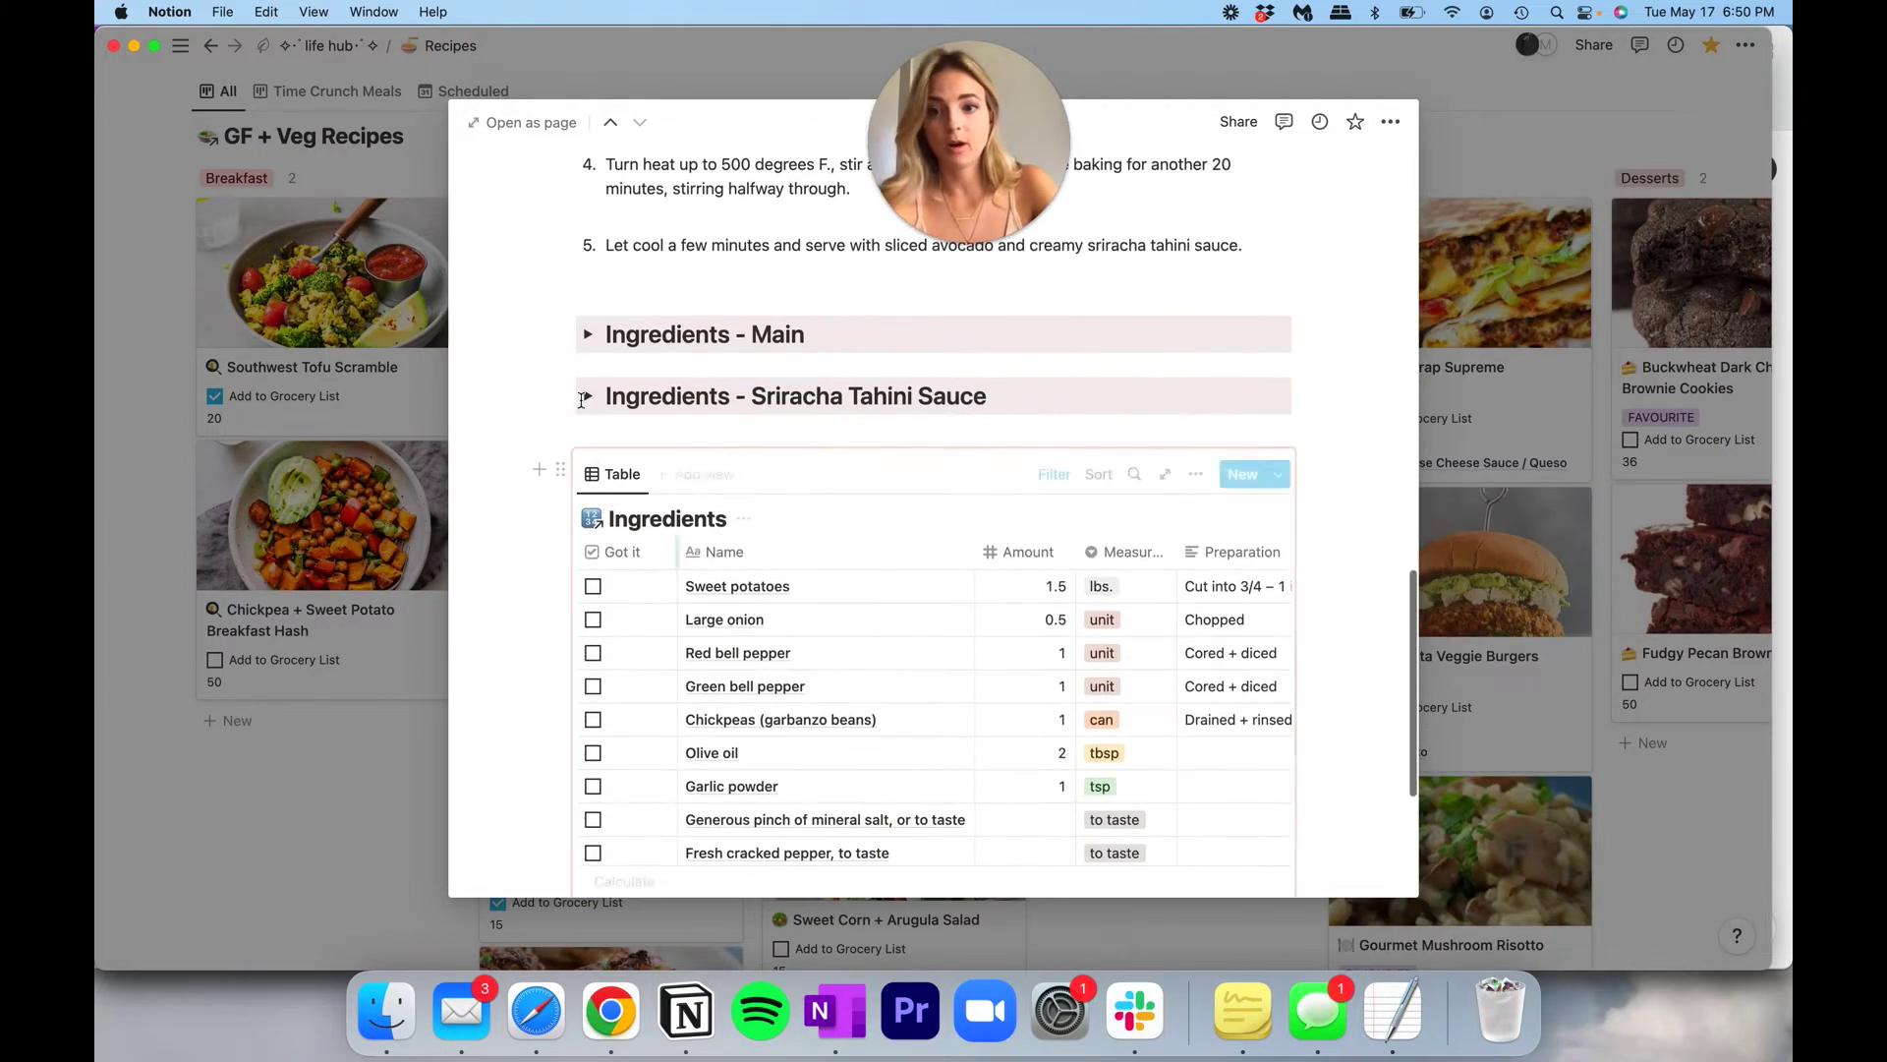
{"action": "key", "text": "super+alt+t"}
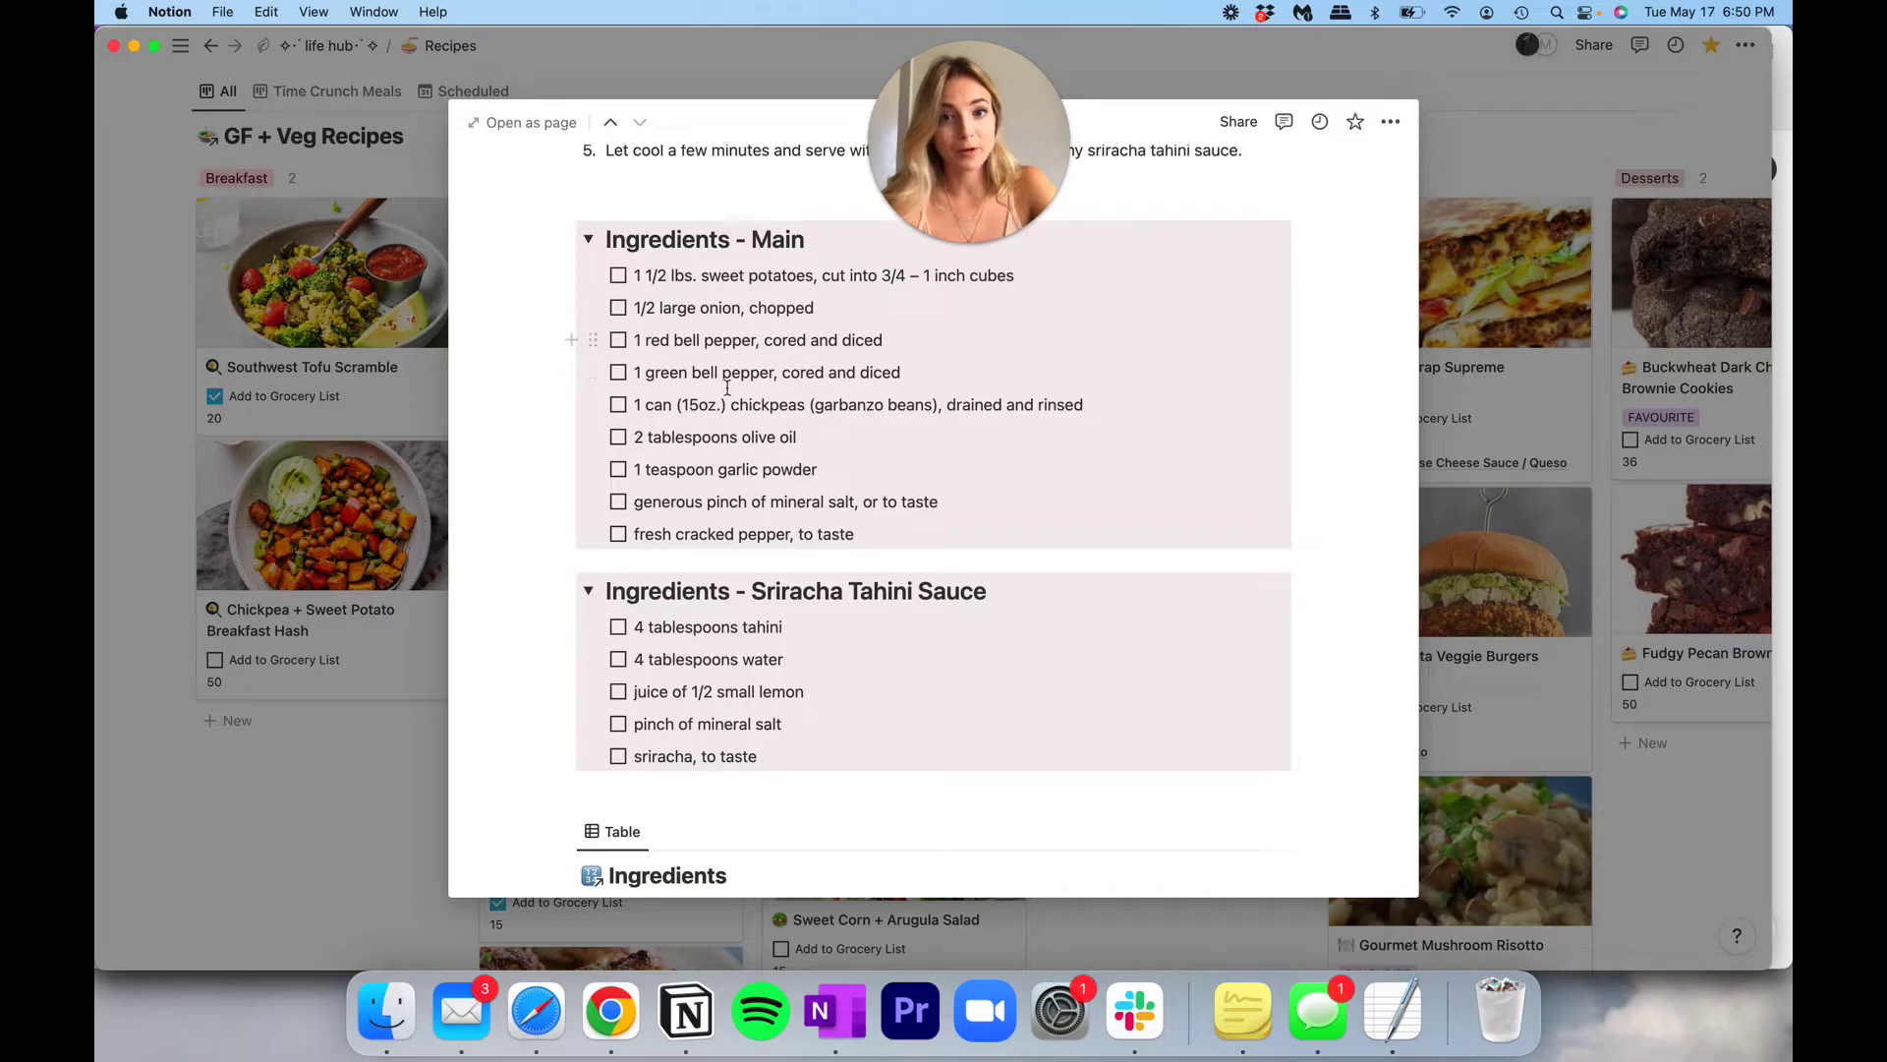
{"action": "scroll", "coordinate": [778, 426], "scroll_direction": "down", "scroll_amount": 5}
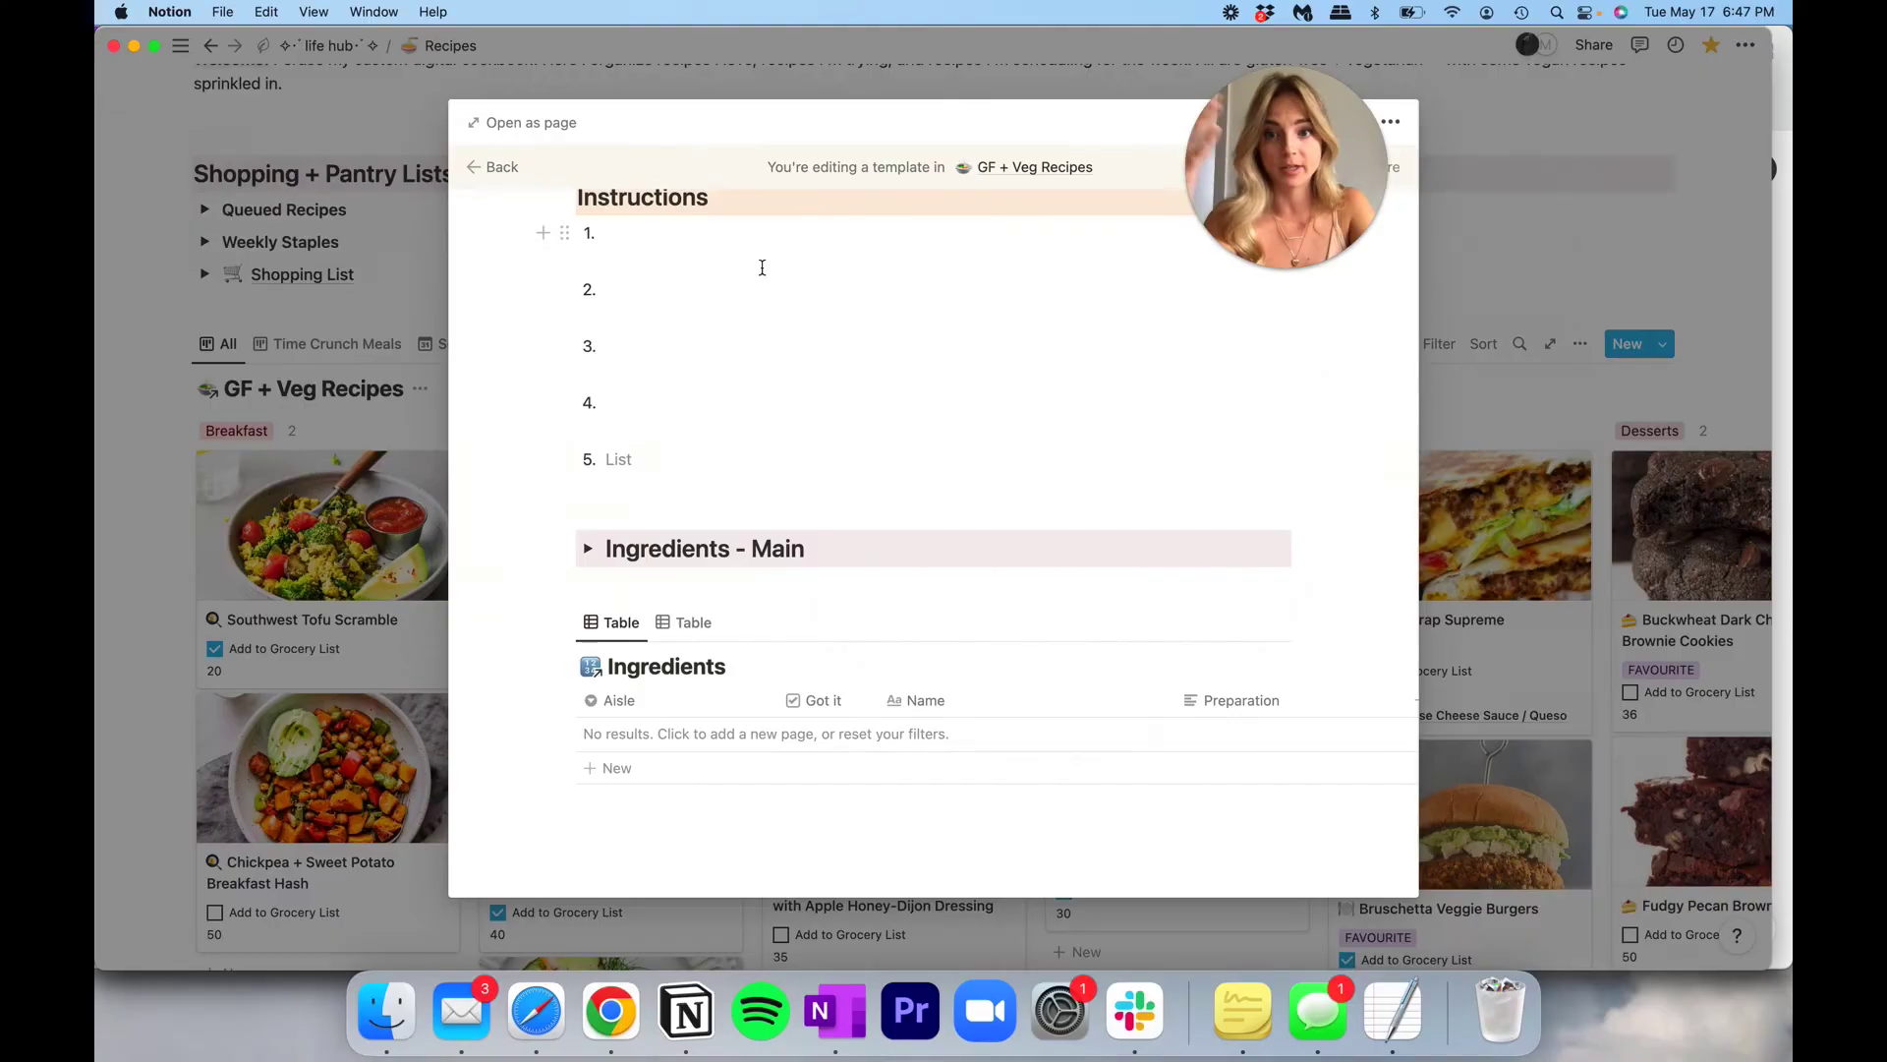
Close the recipe template and return to the GF + Veg Recipes board.
{"action": "scroll", "coordinate": [765, 271], "scroll_direction": "up", "scroll_amount": 5}
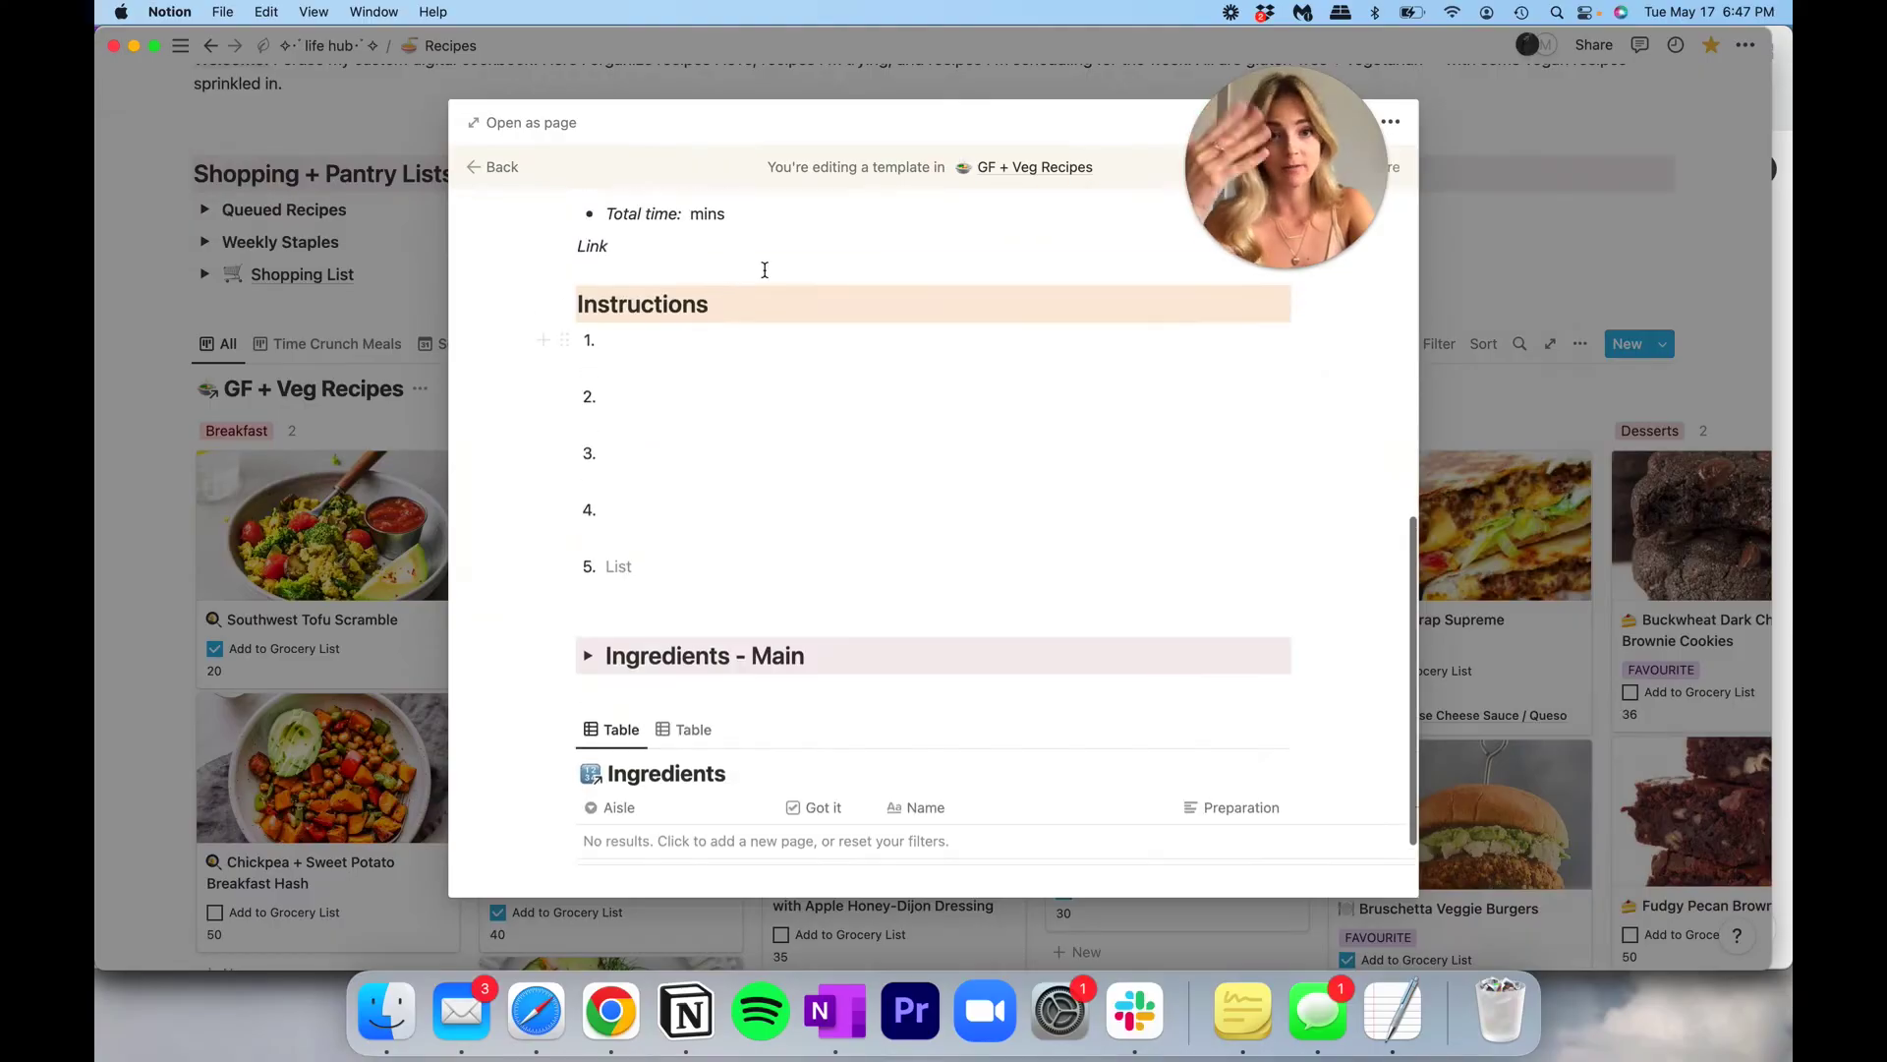
{"action": "scroll", "coordinate": [766, 277], "scroll_direction": "down", "scroll_amount": 5}
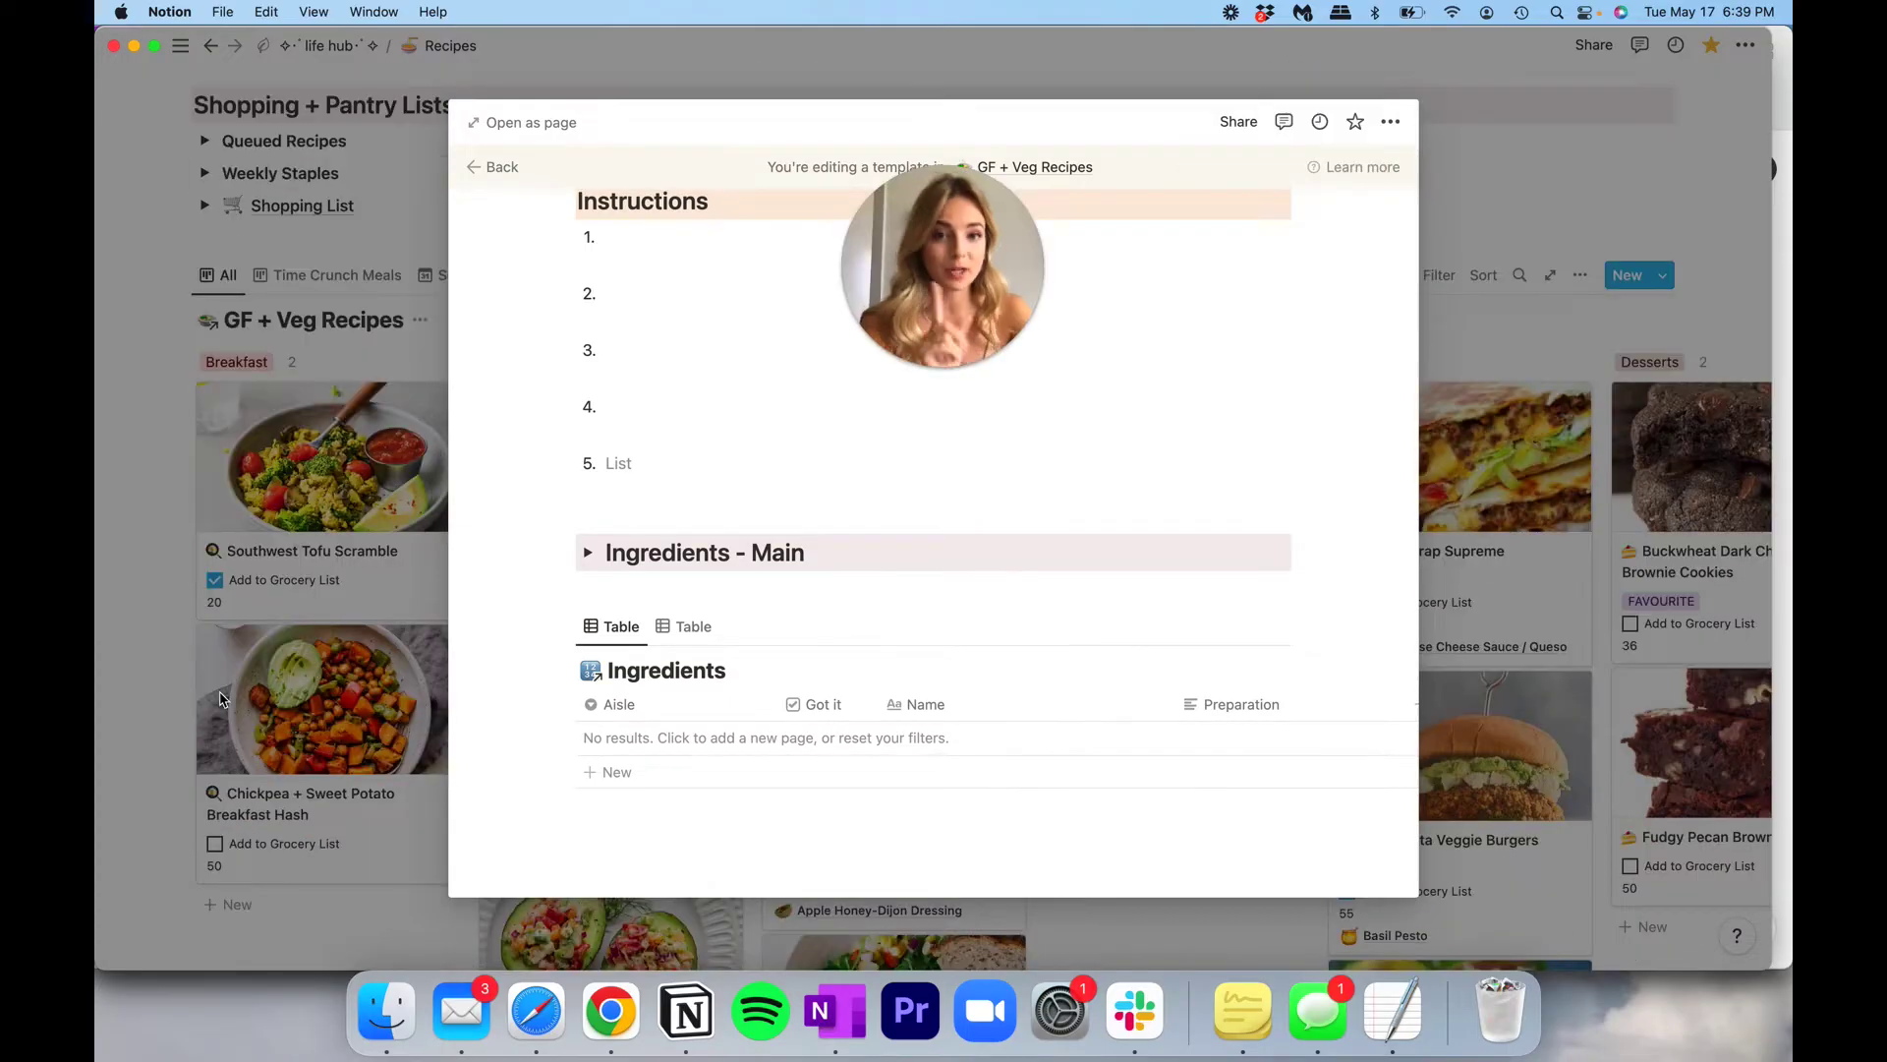
{"action": "left_click", "coordinate": [305, 776]}
Tick and then untick Add to Grocery List on Thai Cauliflower Bites.
{"action": "scroll", "coordinate": [305, 777], "scroll_direction": "down", "scroll_amount": 3}
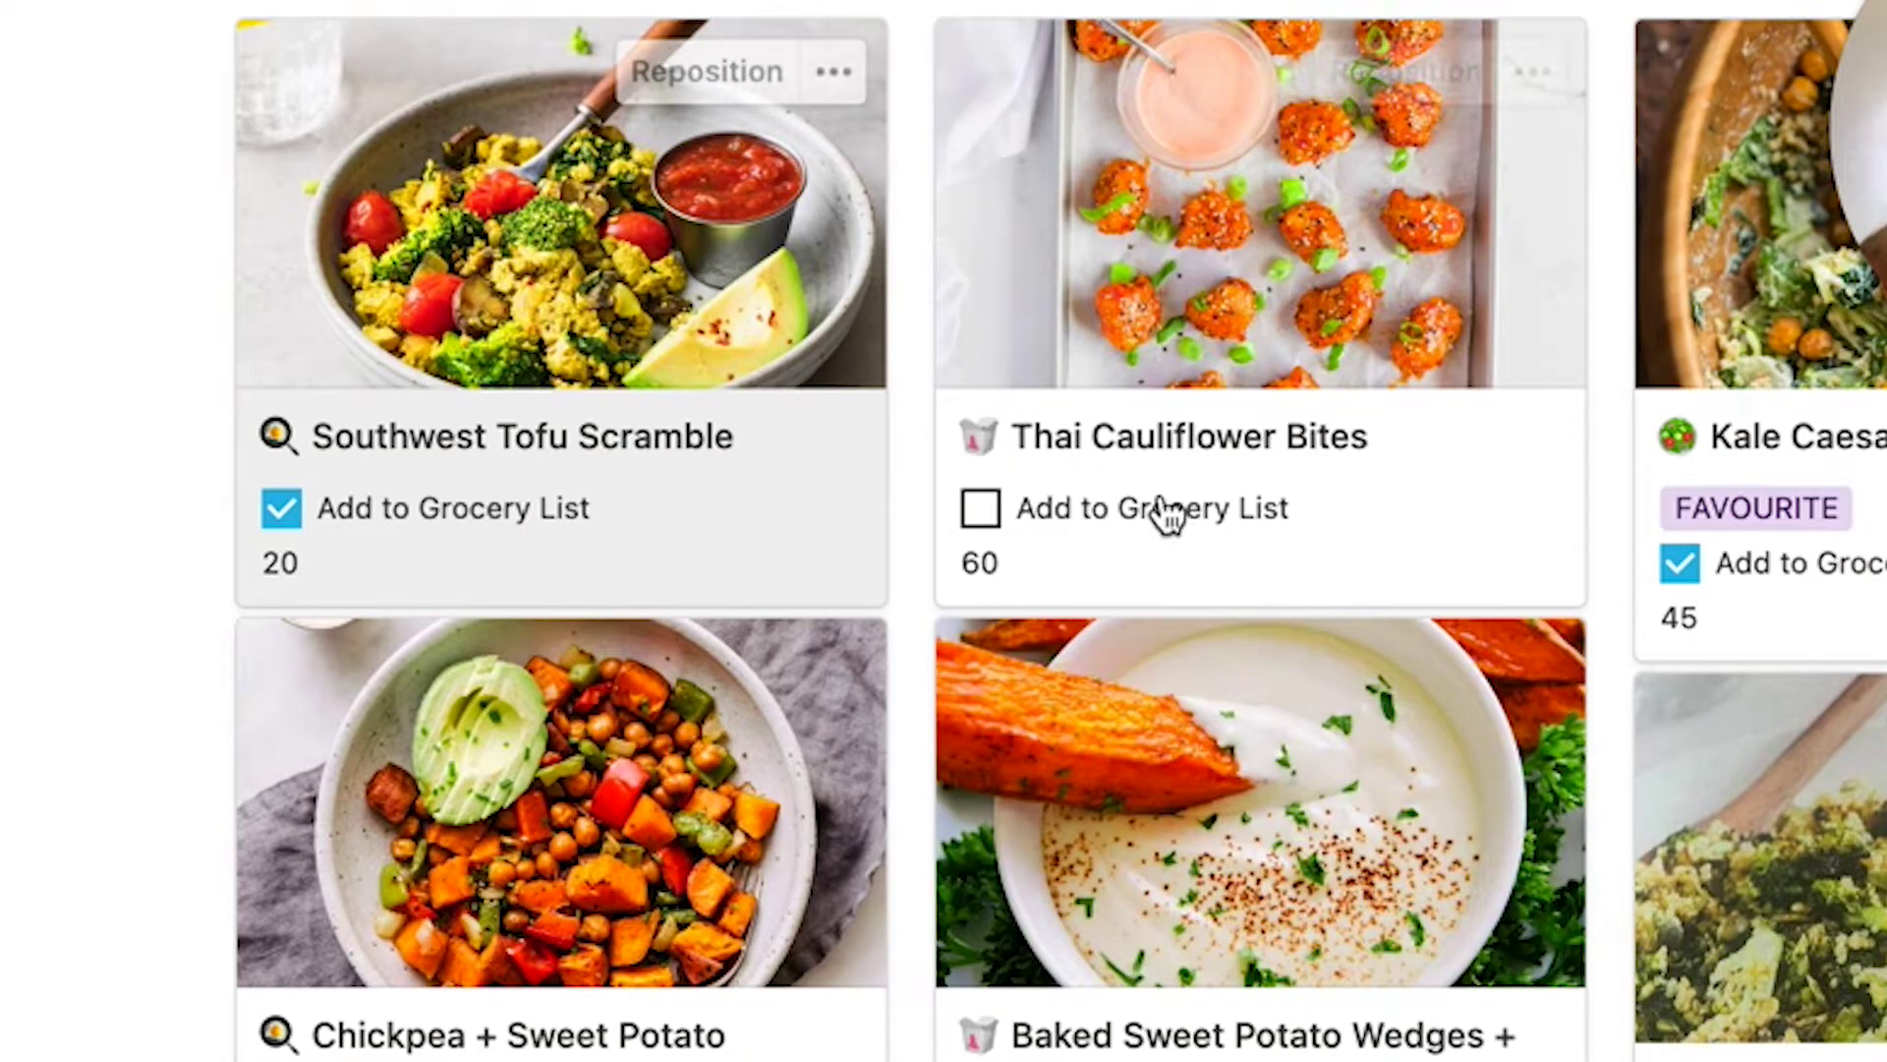
{"action": "left_click", "coordinate": [981, 510]}
{"action": "left_click", "coordinate": [499, 421]}
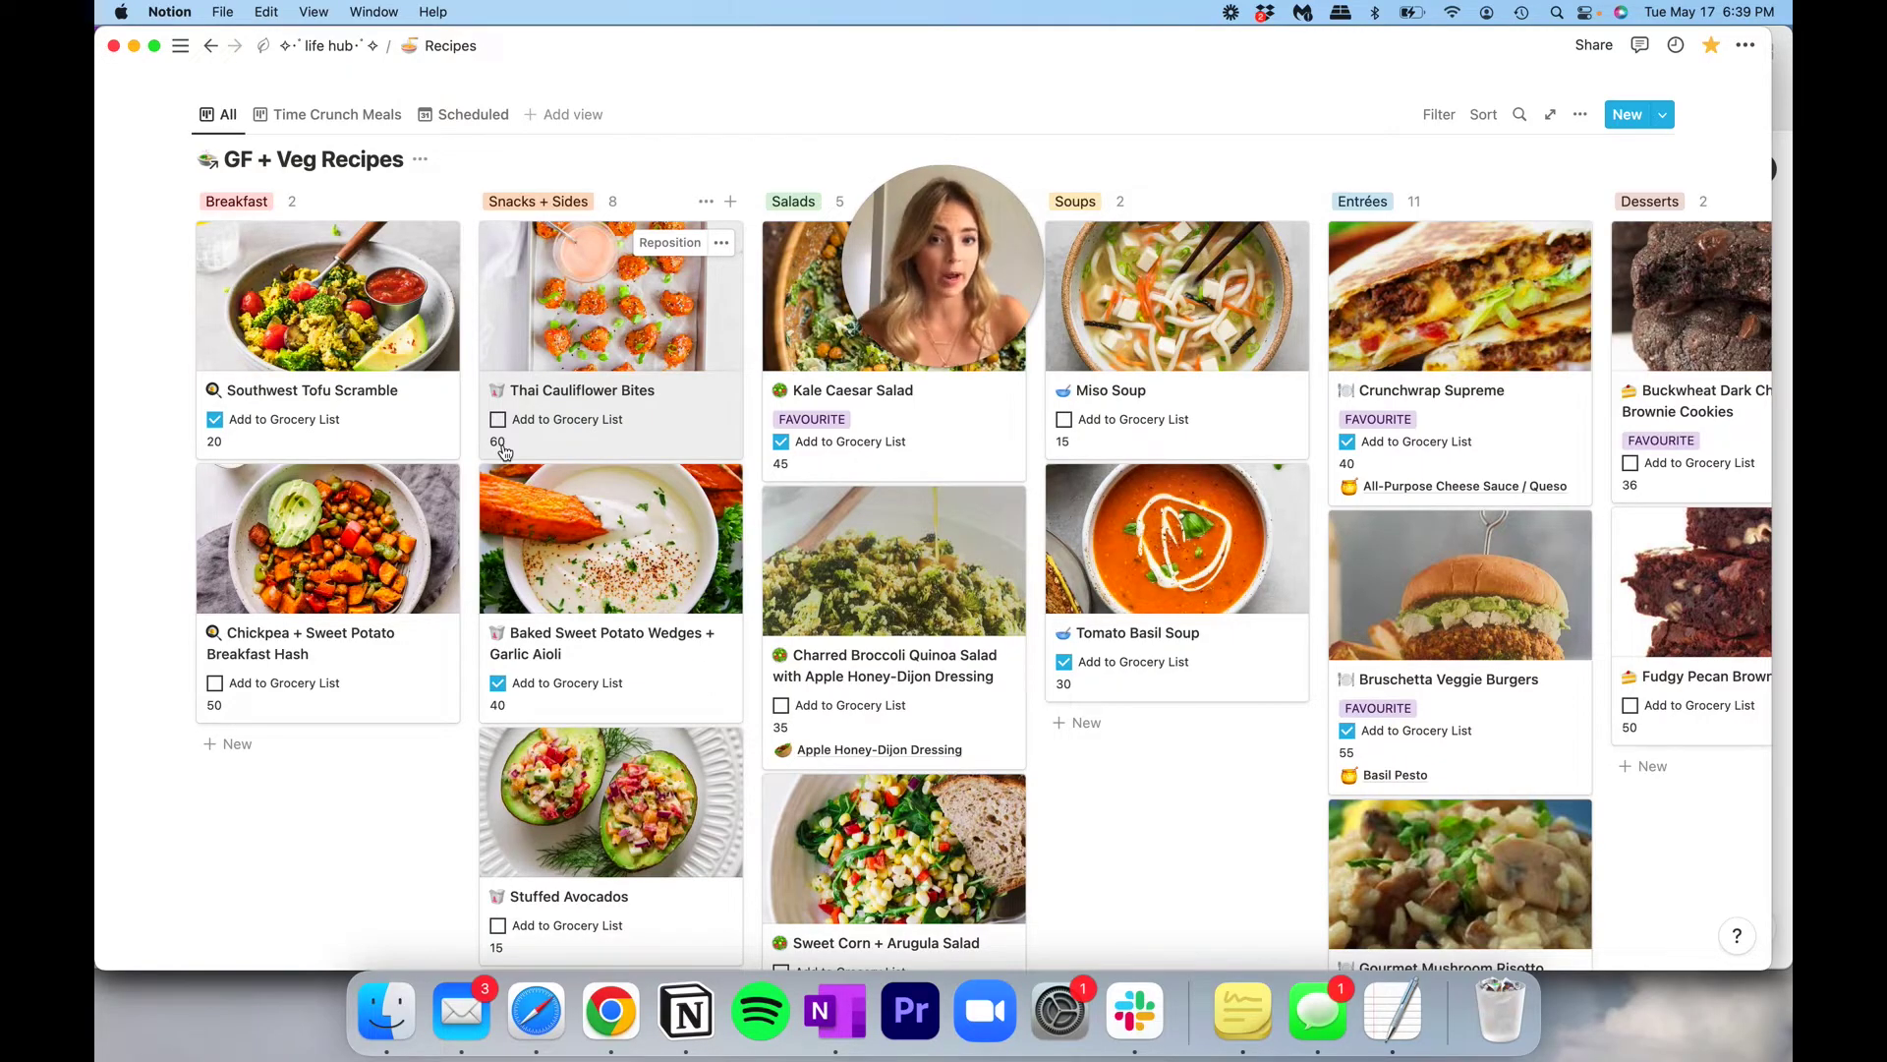
{"action": "scroll", "coordinate": [504, 451], "scroll_direction": "down", "scroll_amount": 3}
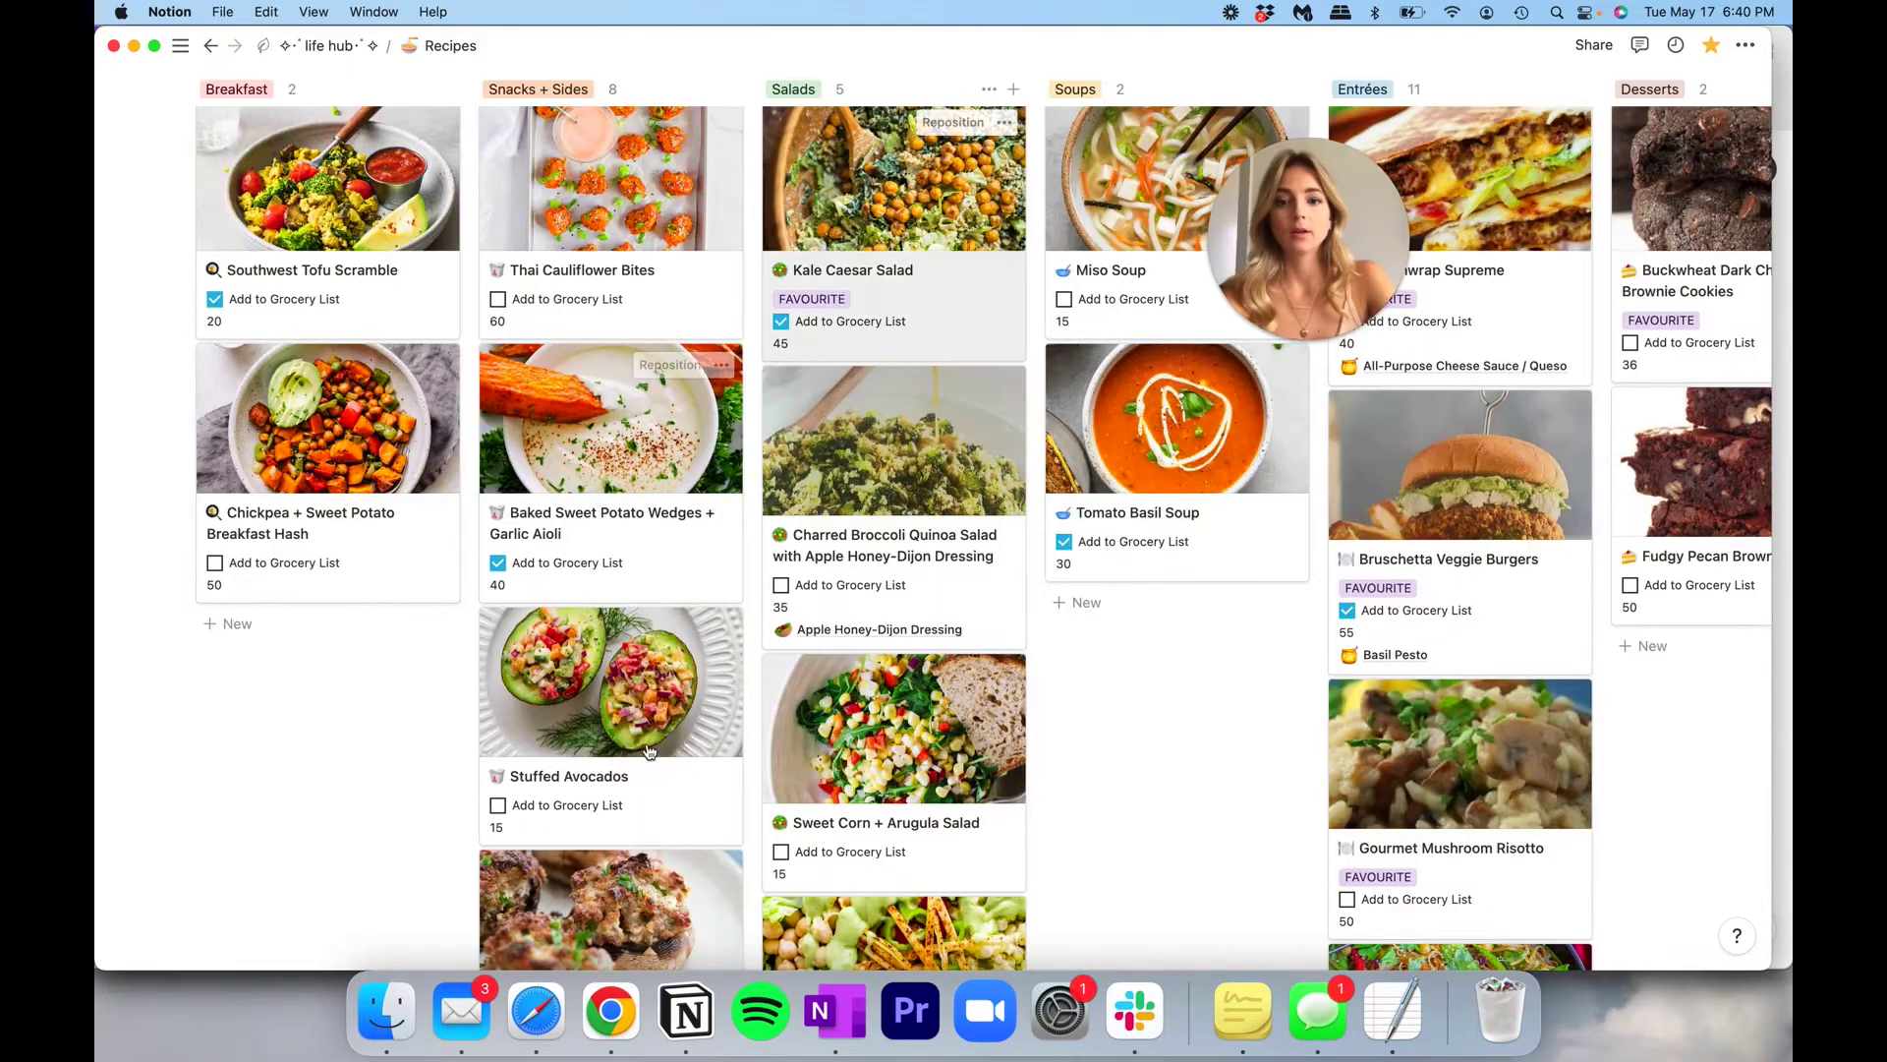
{"action": "left_click", "coordinate": [621, 677]}
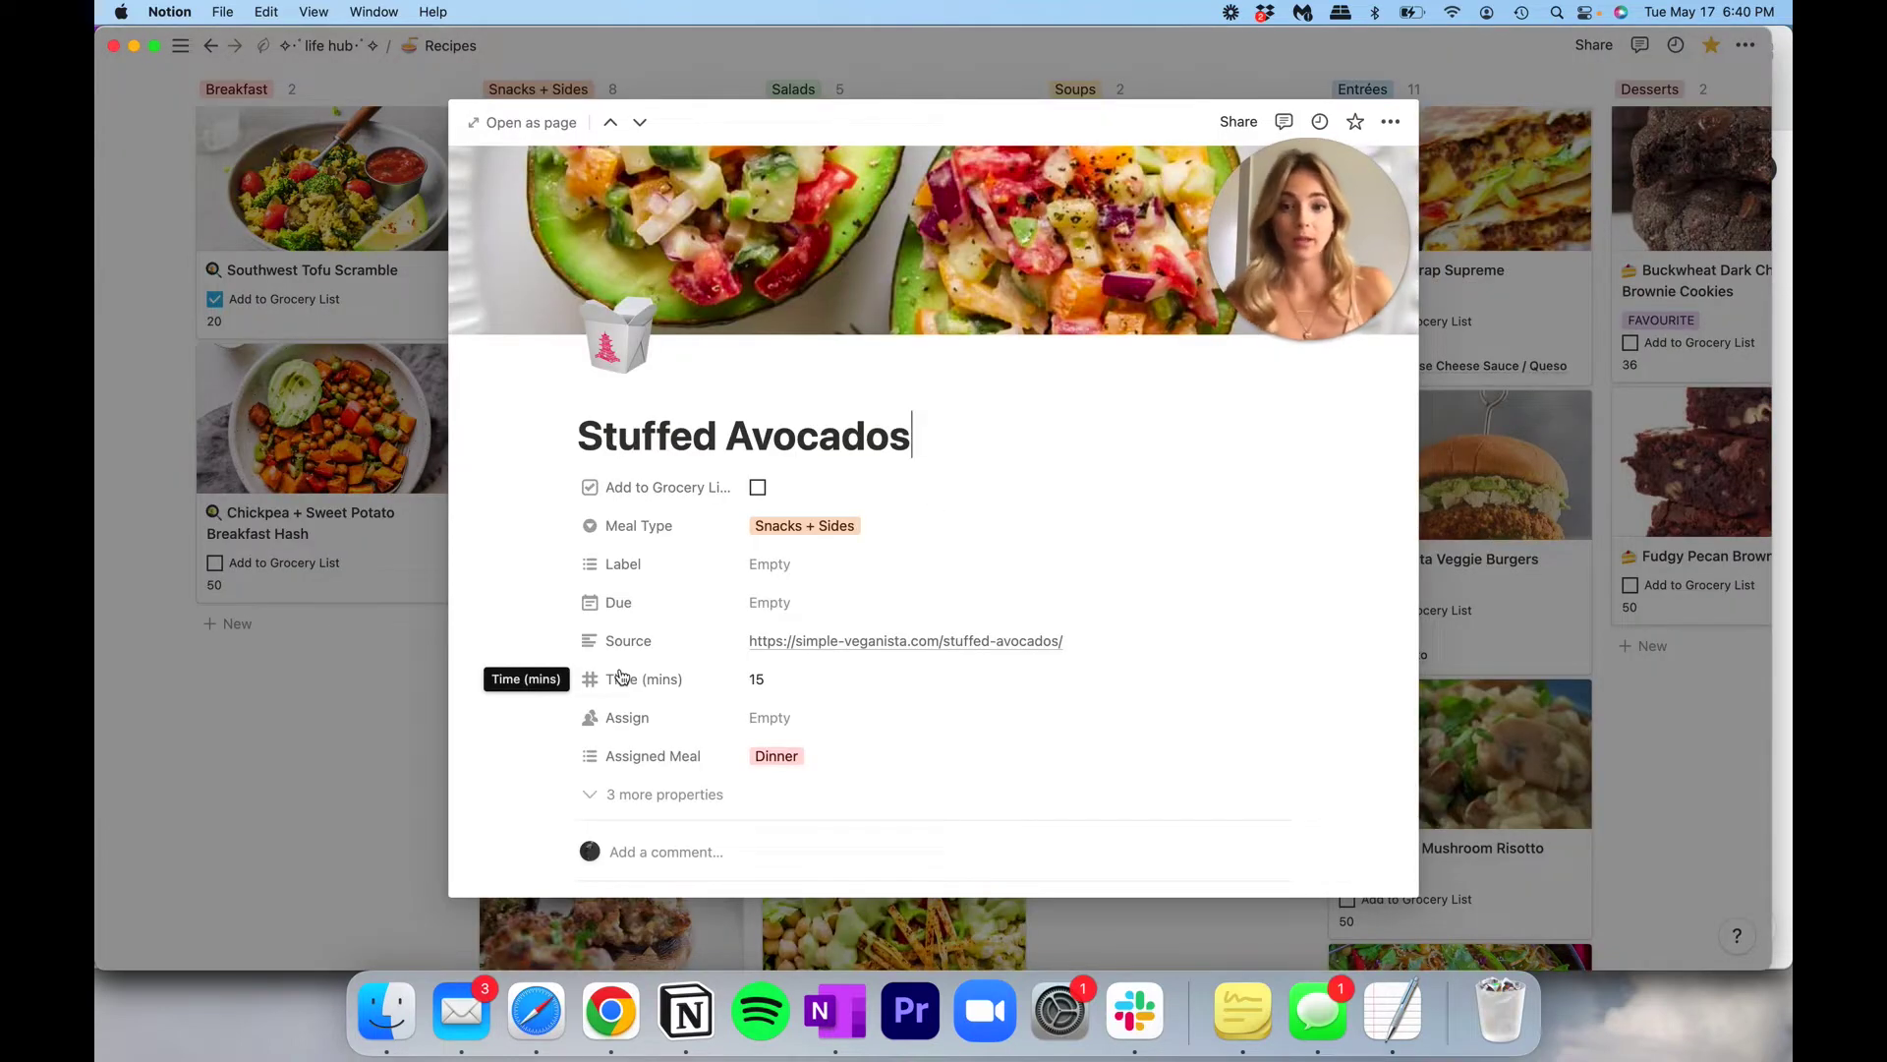
{"action": "scroll", "coordinate": [619, 677], "scroll_direction": "down", "scroll_amount": 10}
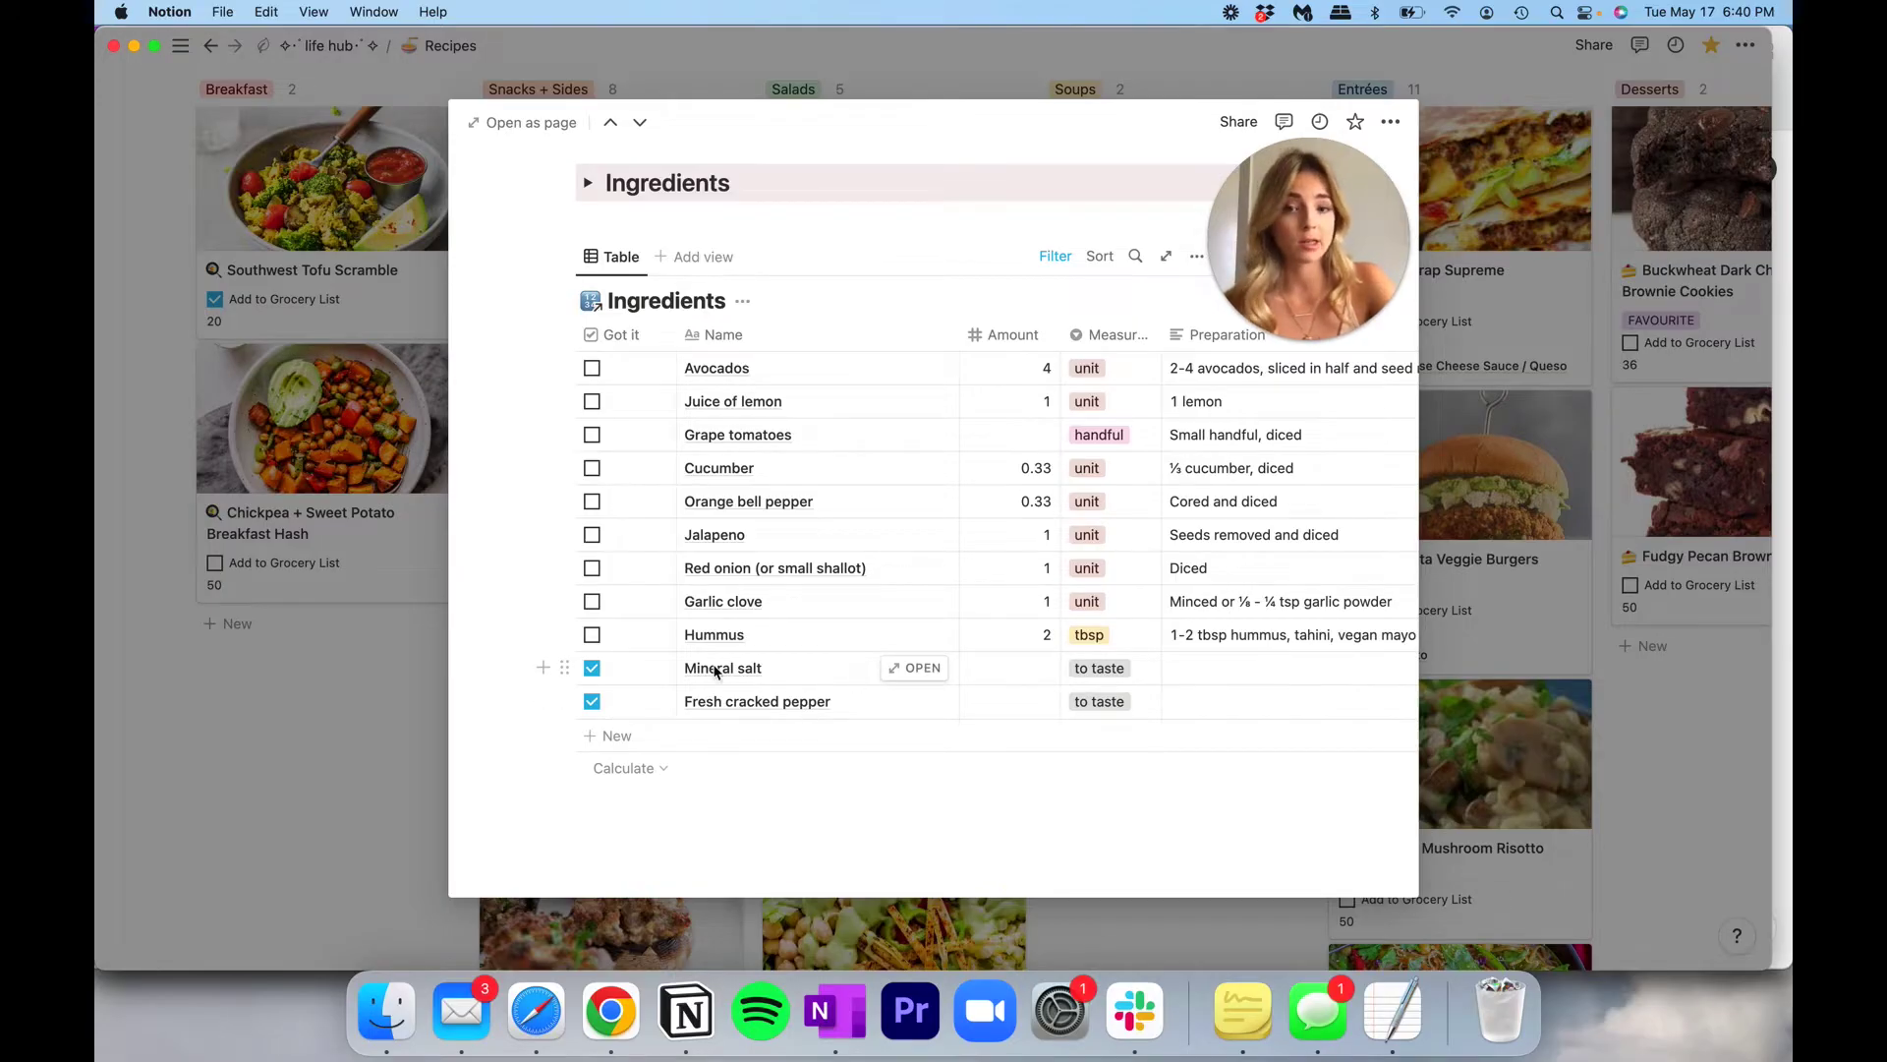
{"action": "scroll", "coordinate": [849, 670], "scroll_direction": "up", "scroll_amount": 3}
{"action": "left_click", "coordinate": [305, 666]}
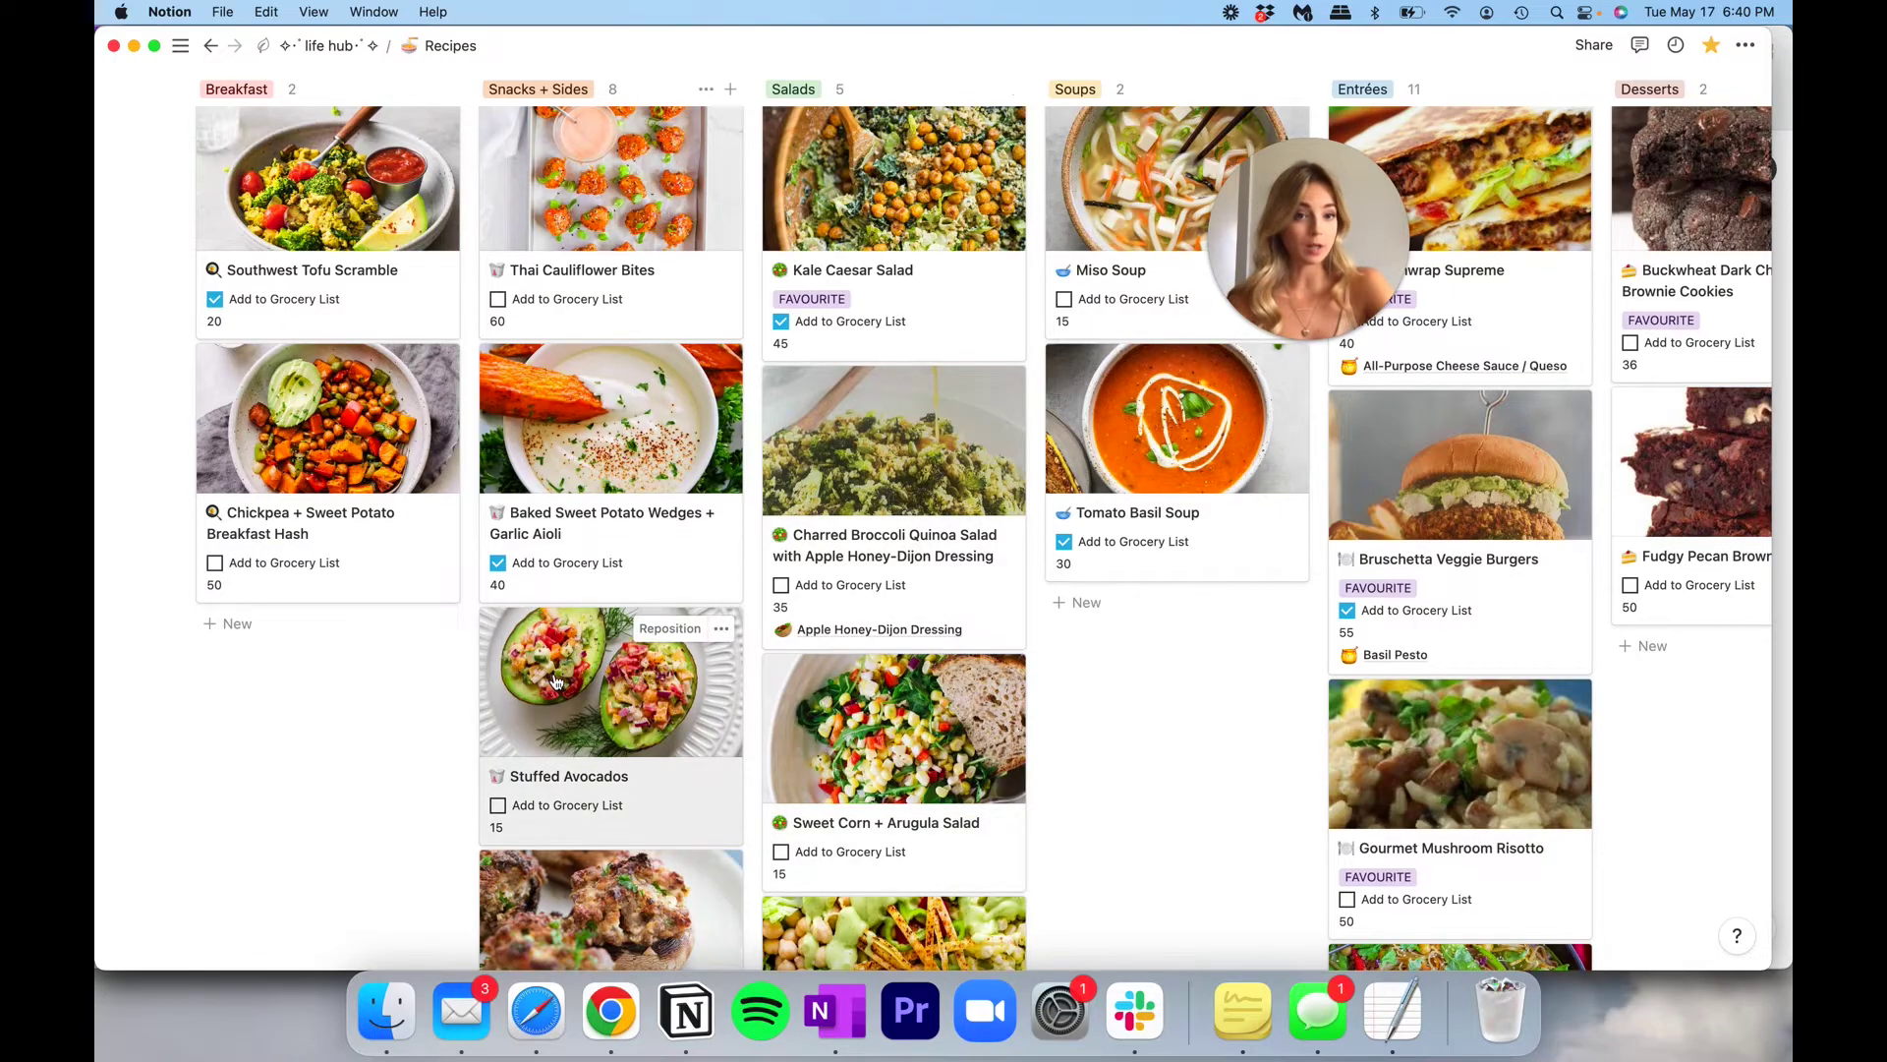
{"action": "scroll", "coordinate": [555, 681], "scroll_direction": "down", "scroll_amount": 2}
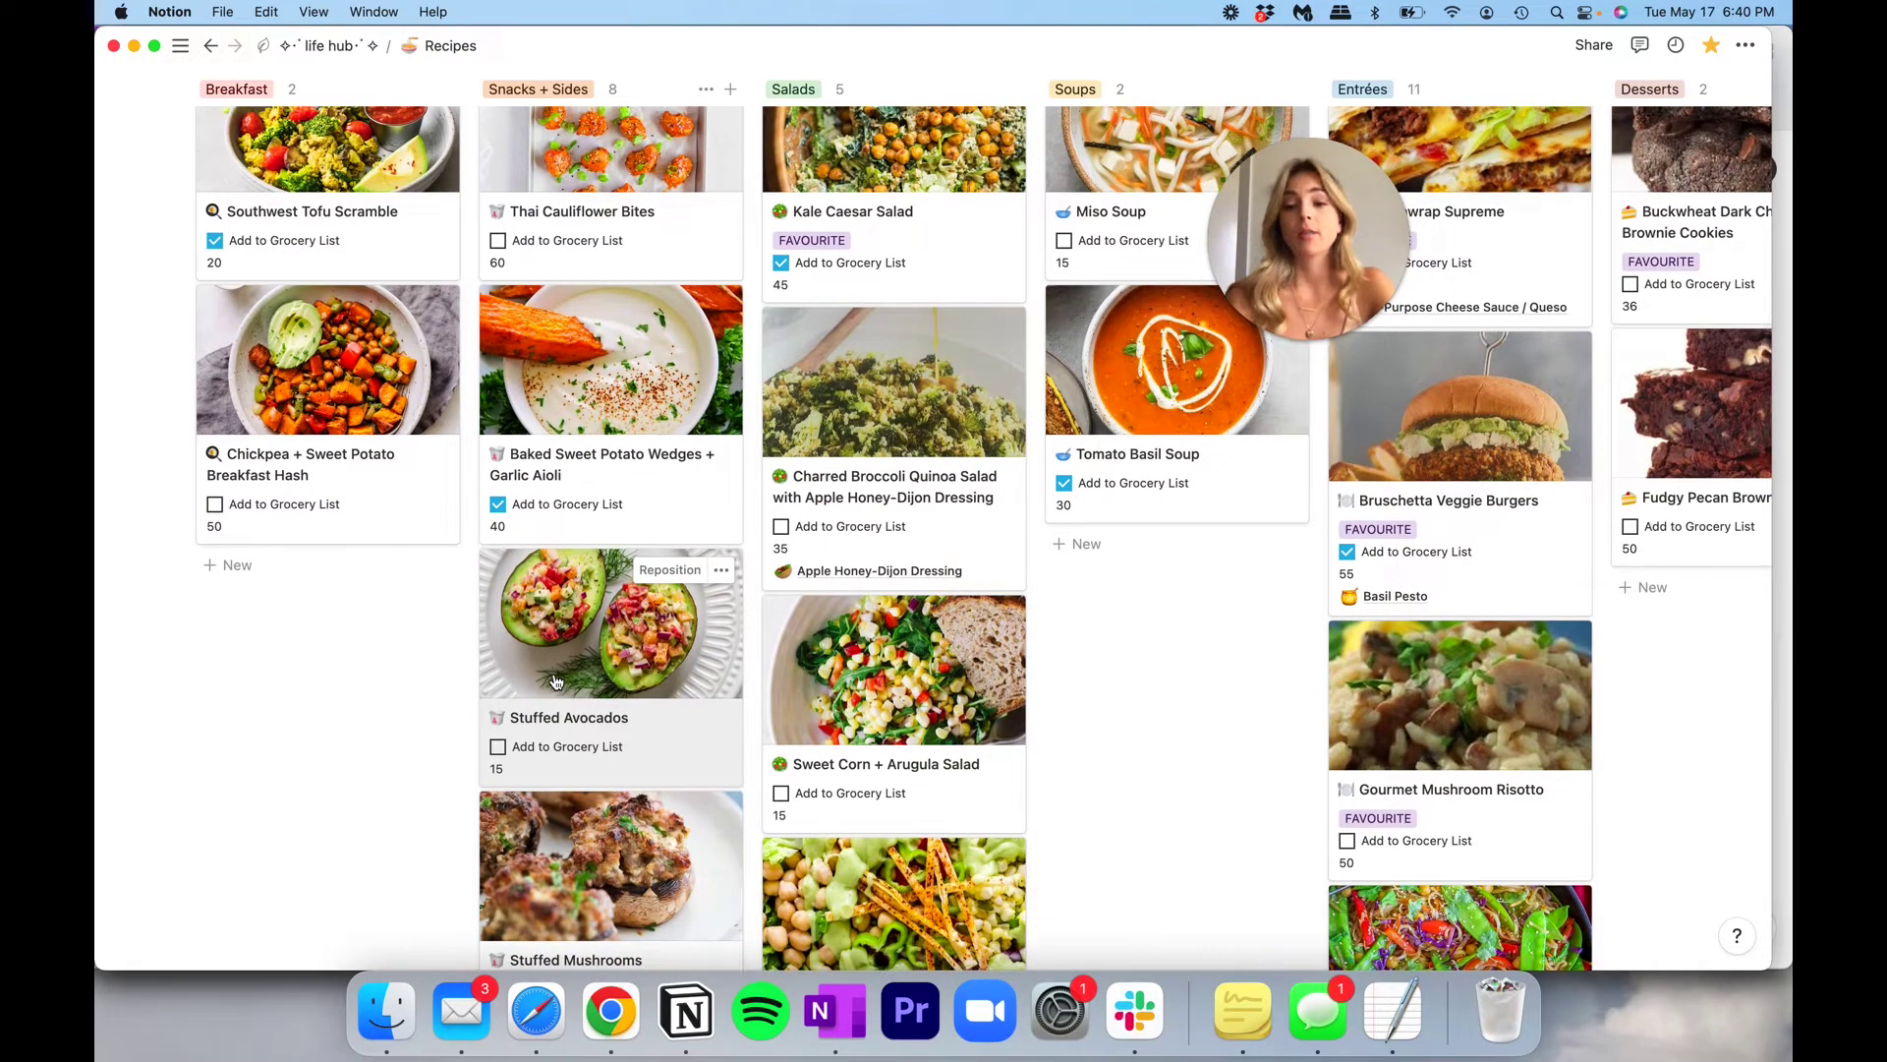
{"action": "left_click", "coordinate": [499, 750]}
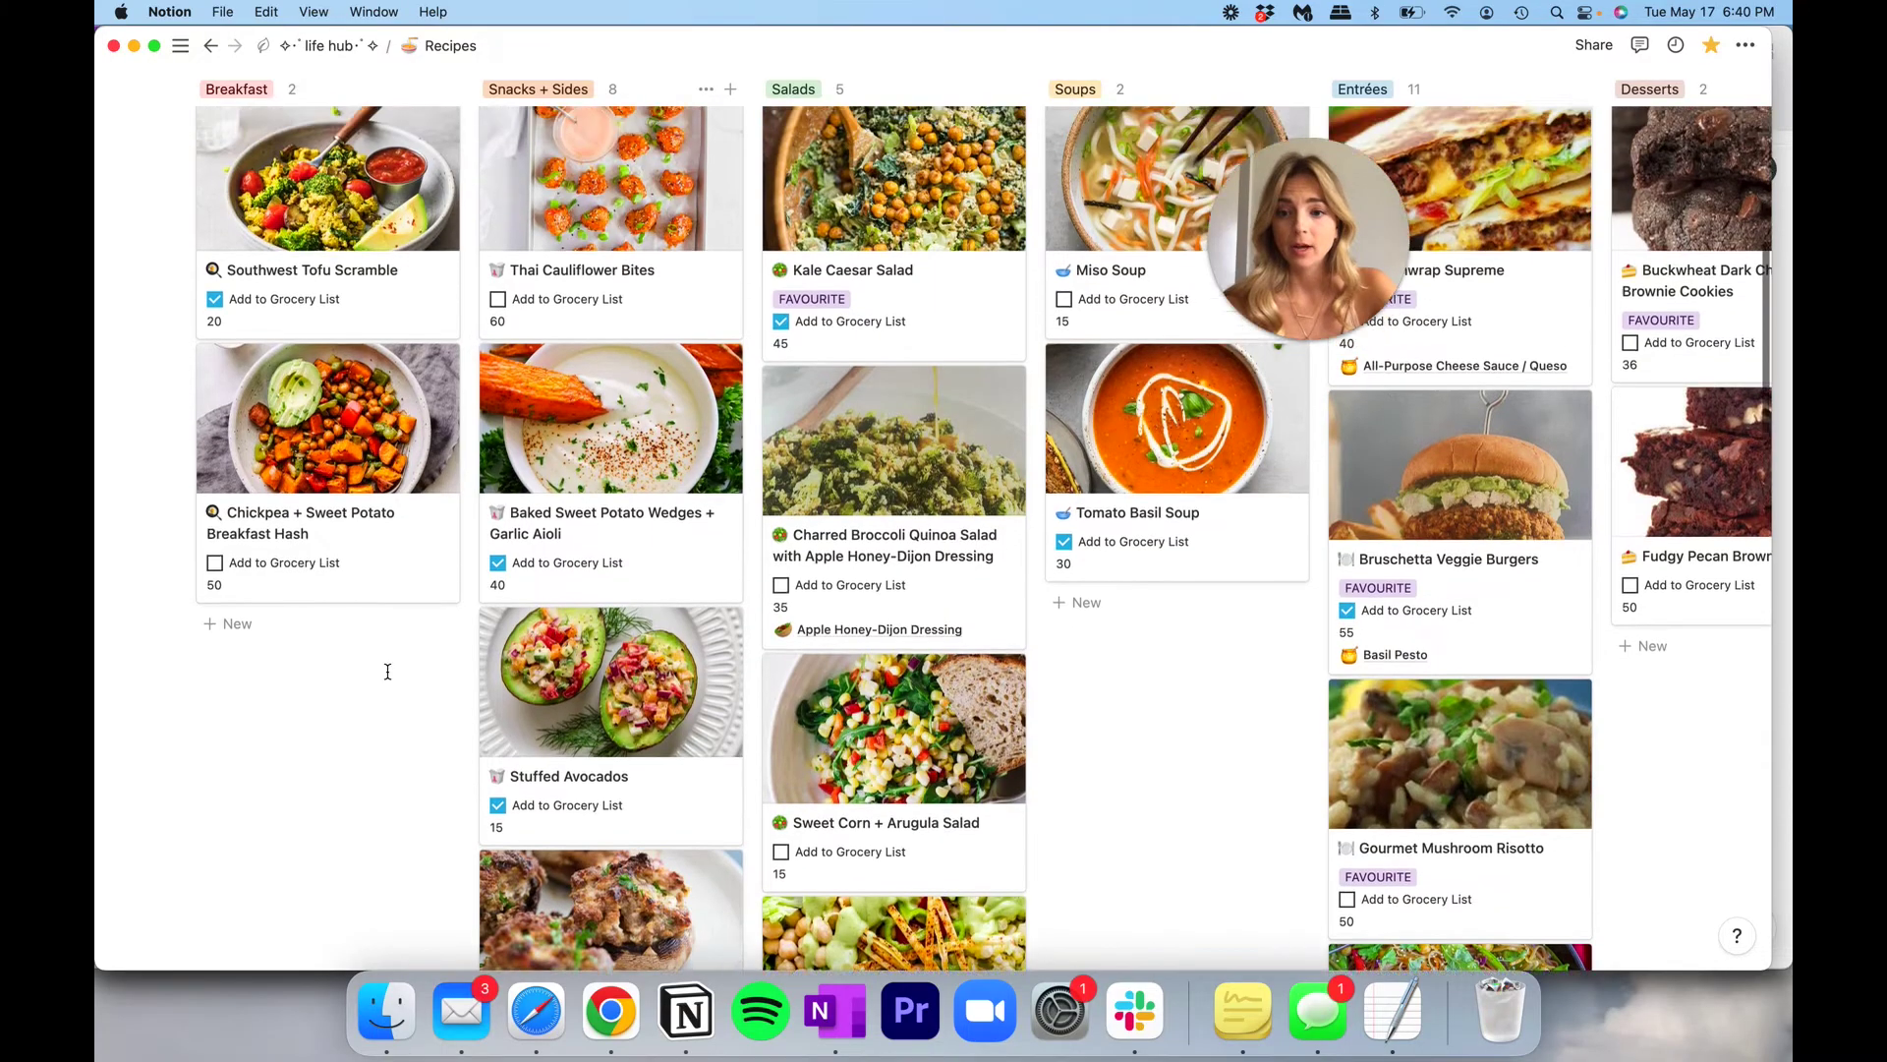
{"action": "scroll", "coordinate": [390, 680], "scroll_direction": "up", "scroll_amount": 5}
{"action": "scroll", "coordinate": [389, 679], "scroll_direction": "up", "scroll_amount": 2}
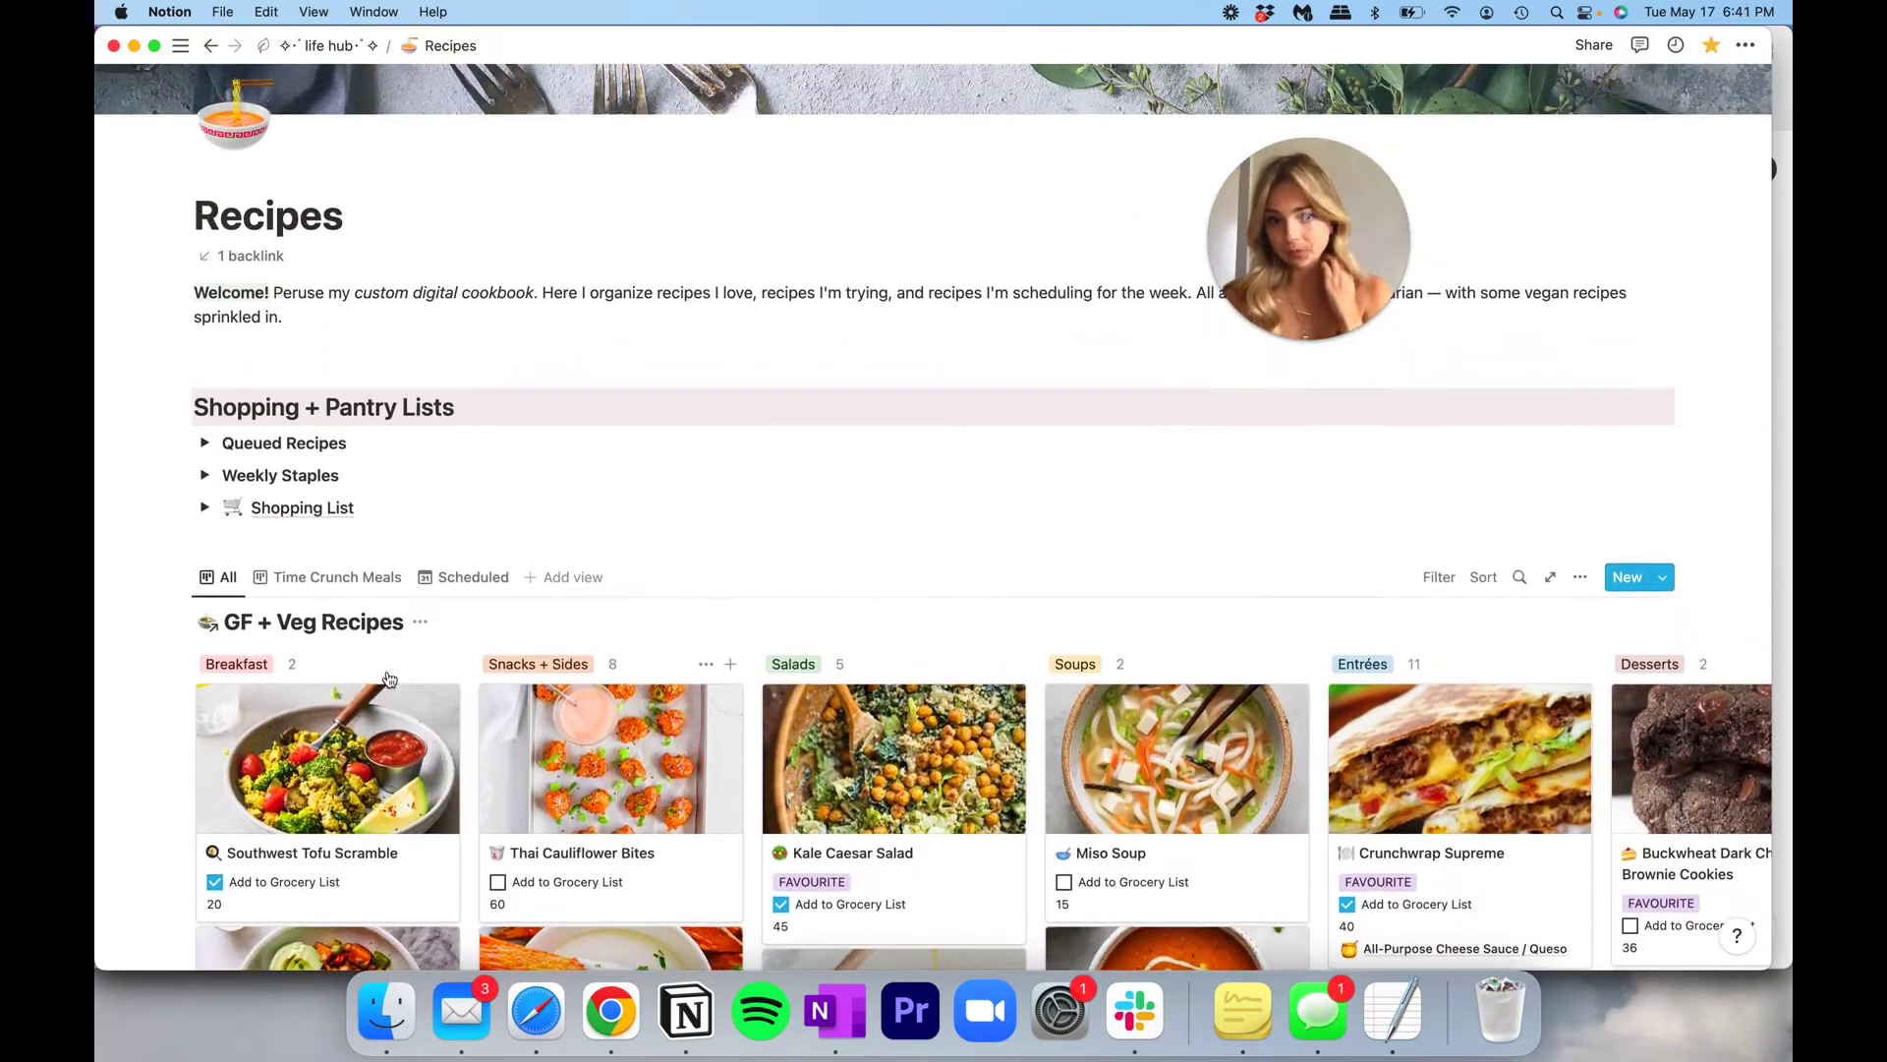
{"action": "left_click", "coordinate": [205, 444]}
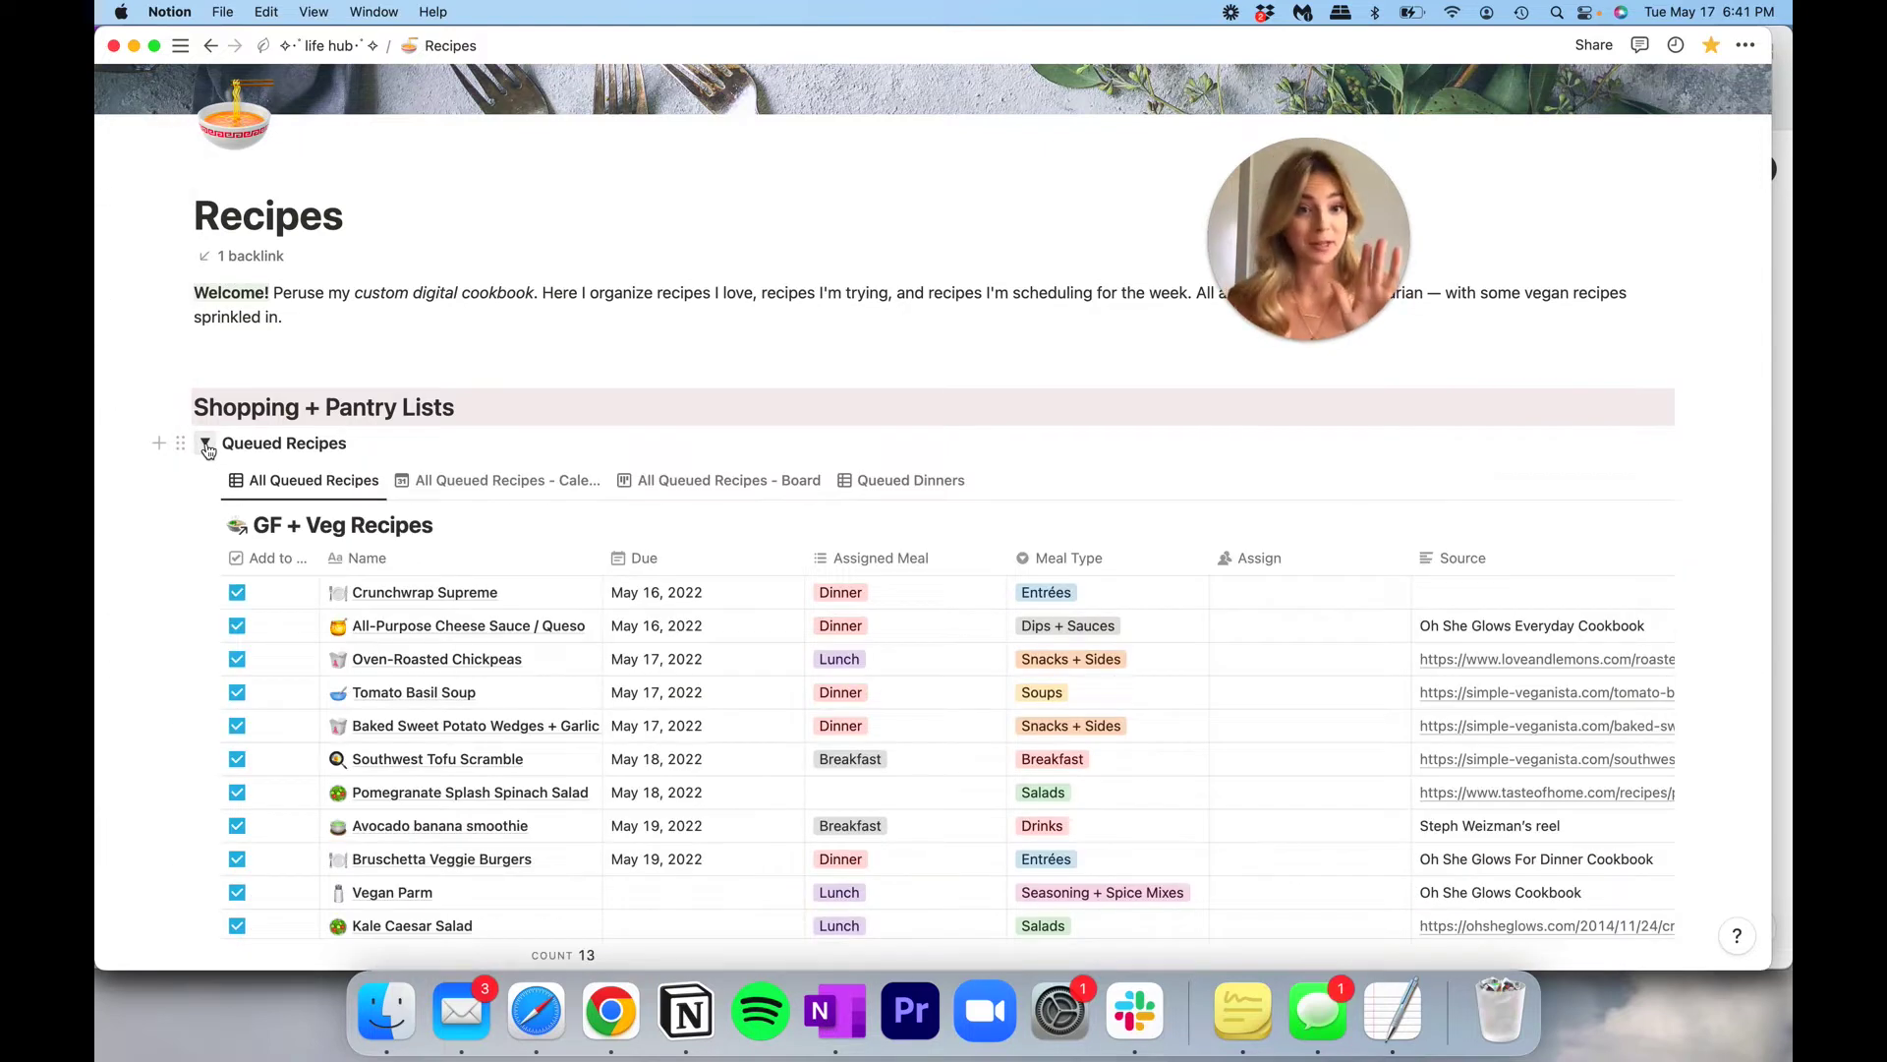
Set Portobello Fajitas' Assigned Meal to Lunch in the Queued Recipes table.
{"action": "scroll", "coordinate": [413, 570], "scroll_direction": "down", "scroll_amount": 5}
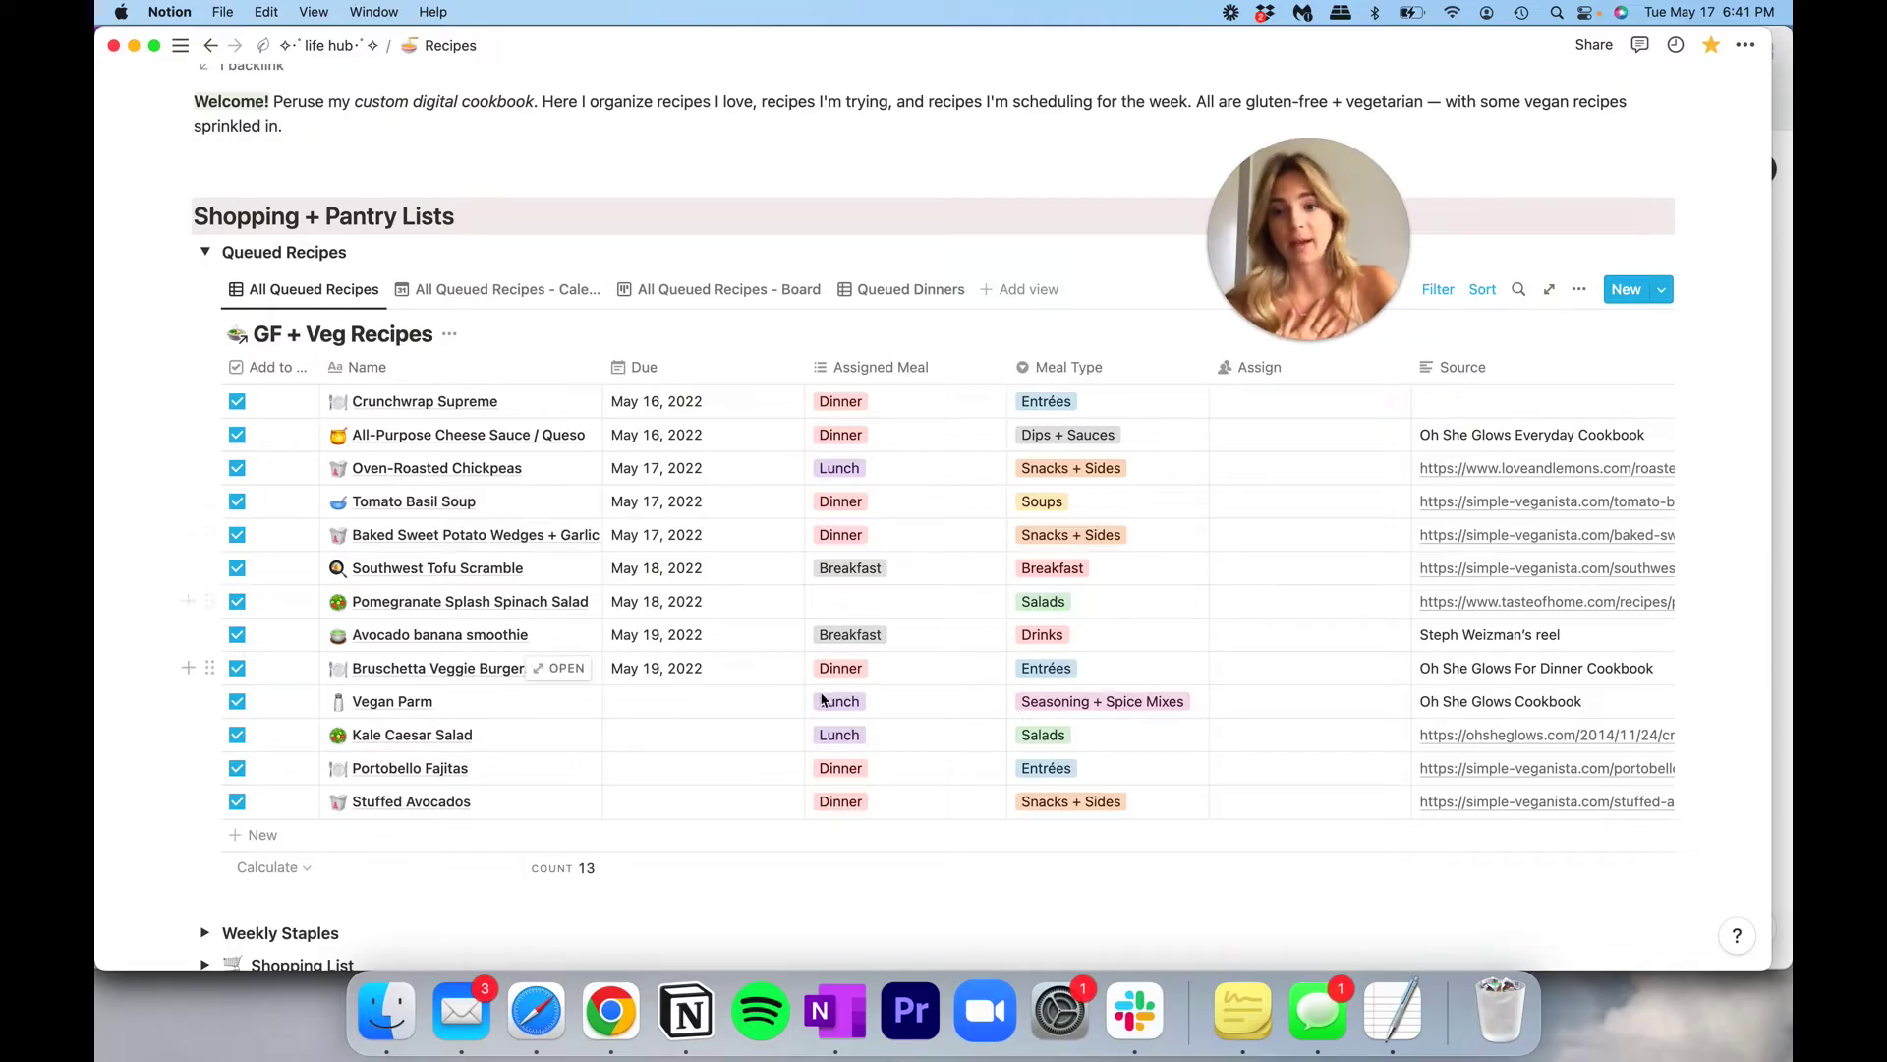
{"action": "left_click", "coordinate": [910, 782]}
{"action": "left_click", "coordinate": [845, 859]}
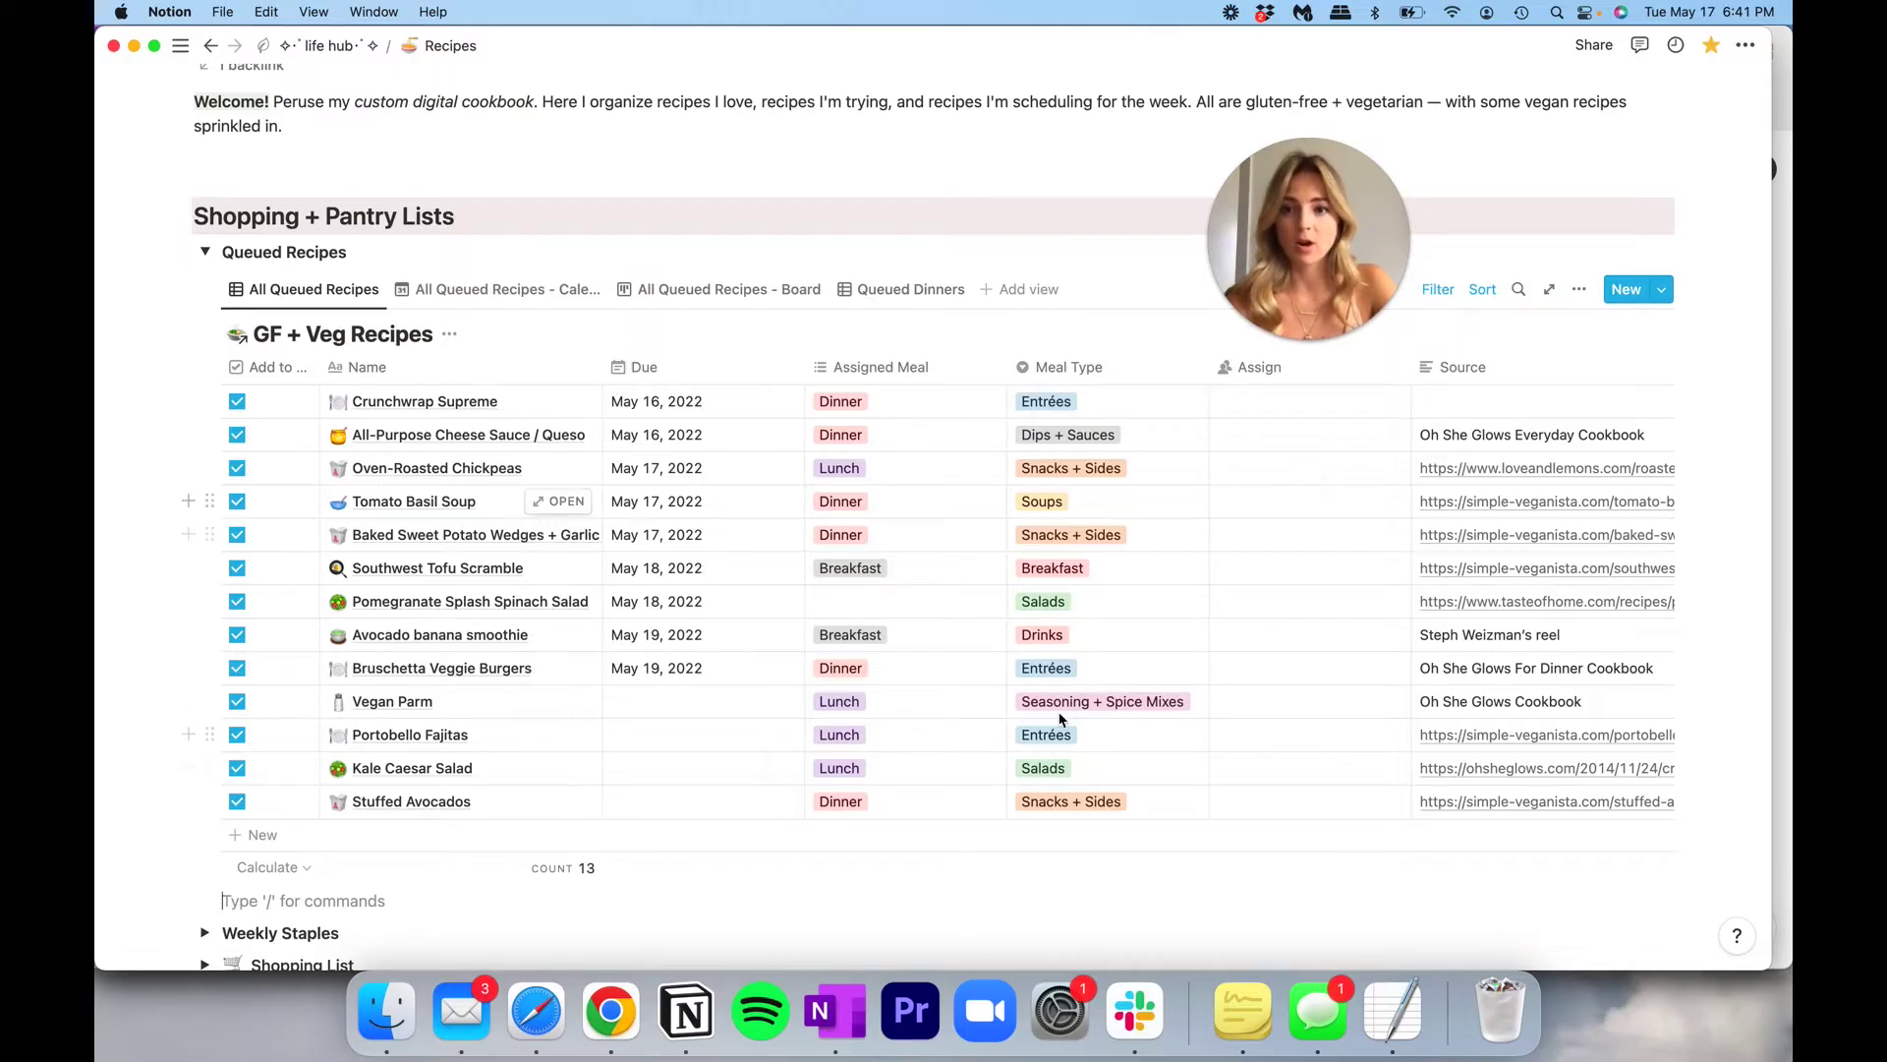
Switch Queued Recipes to its calendar view showing May 2022.
{"action": "scroll", "coordinate": [1037, 759], "scroll_direction": "down", "scroll_amount": 4}
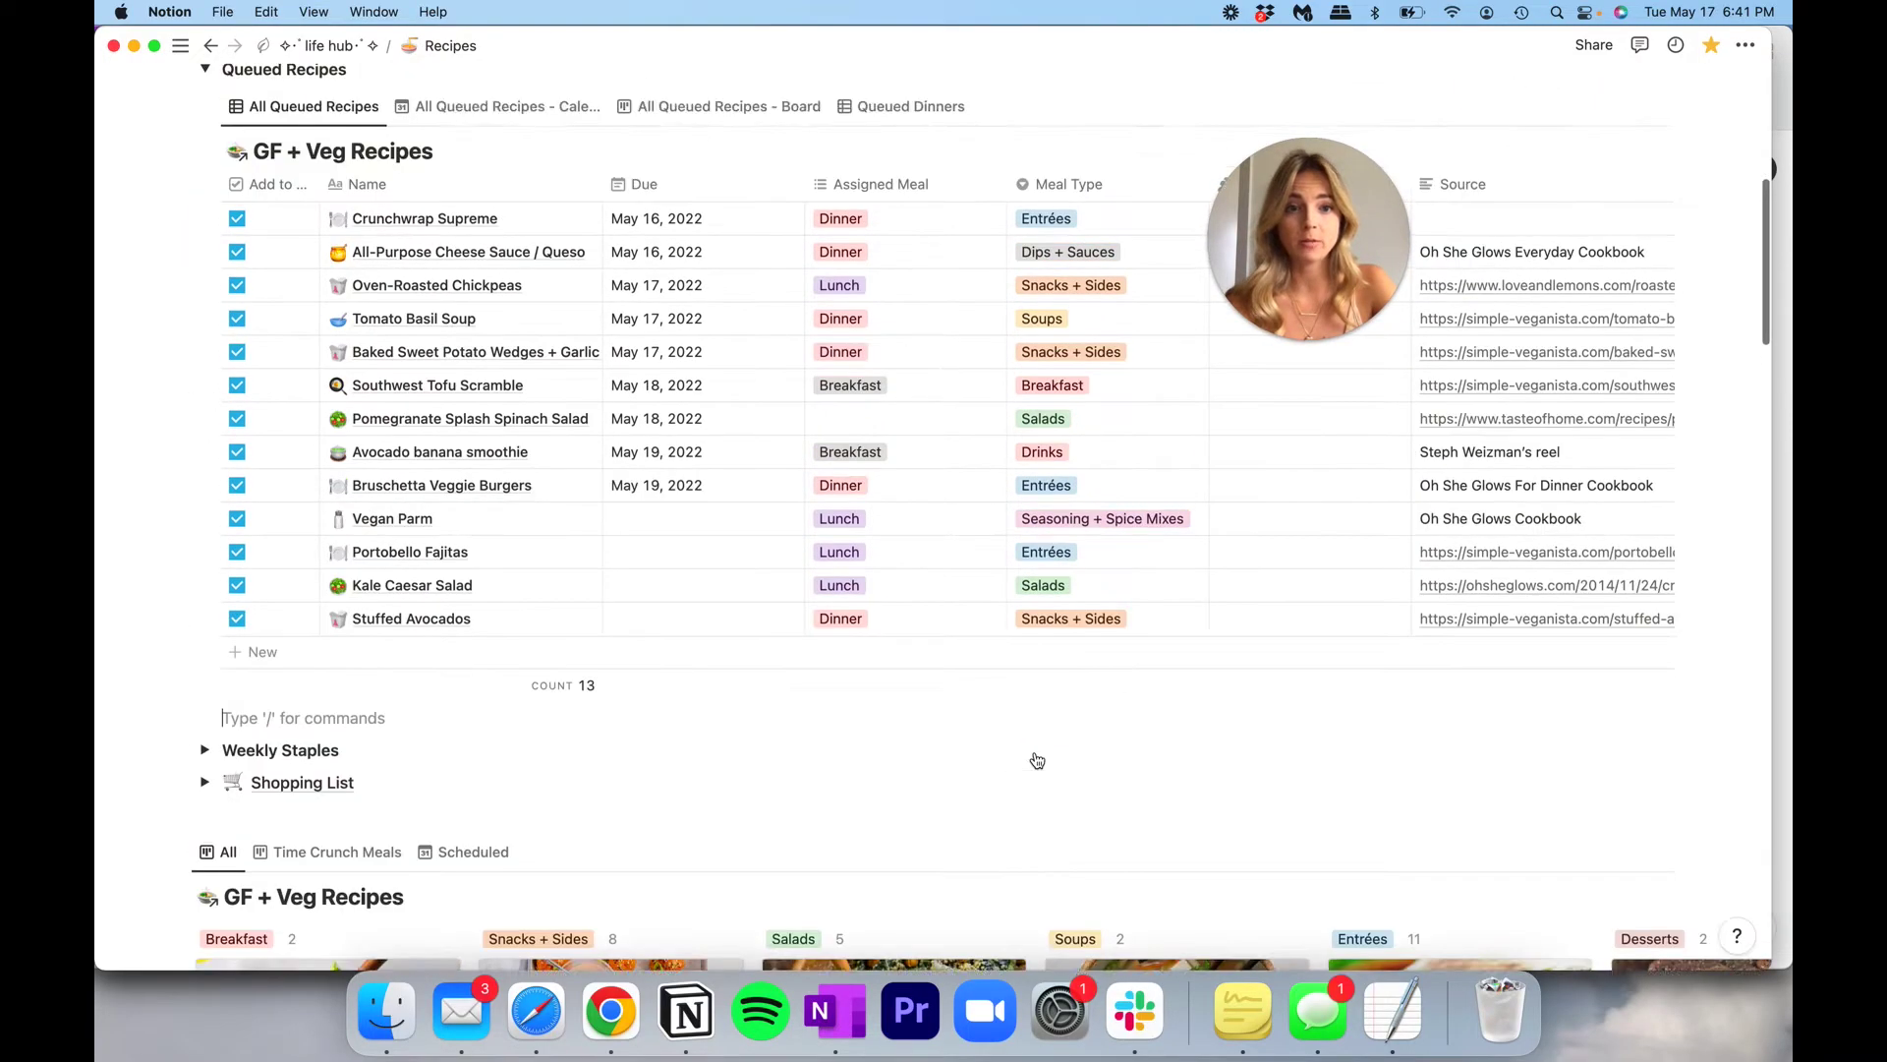
{"action": "scroll", "coordinate": [1037, 760], "scroll_direction": "up", "scroll_amount": 4}
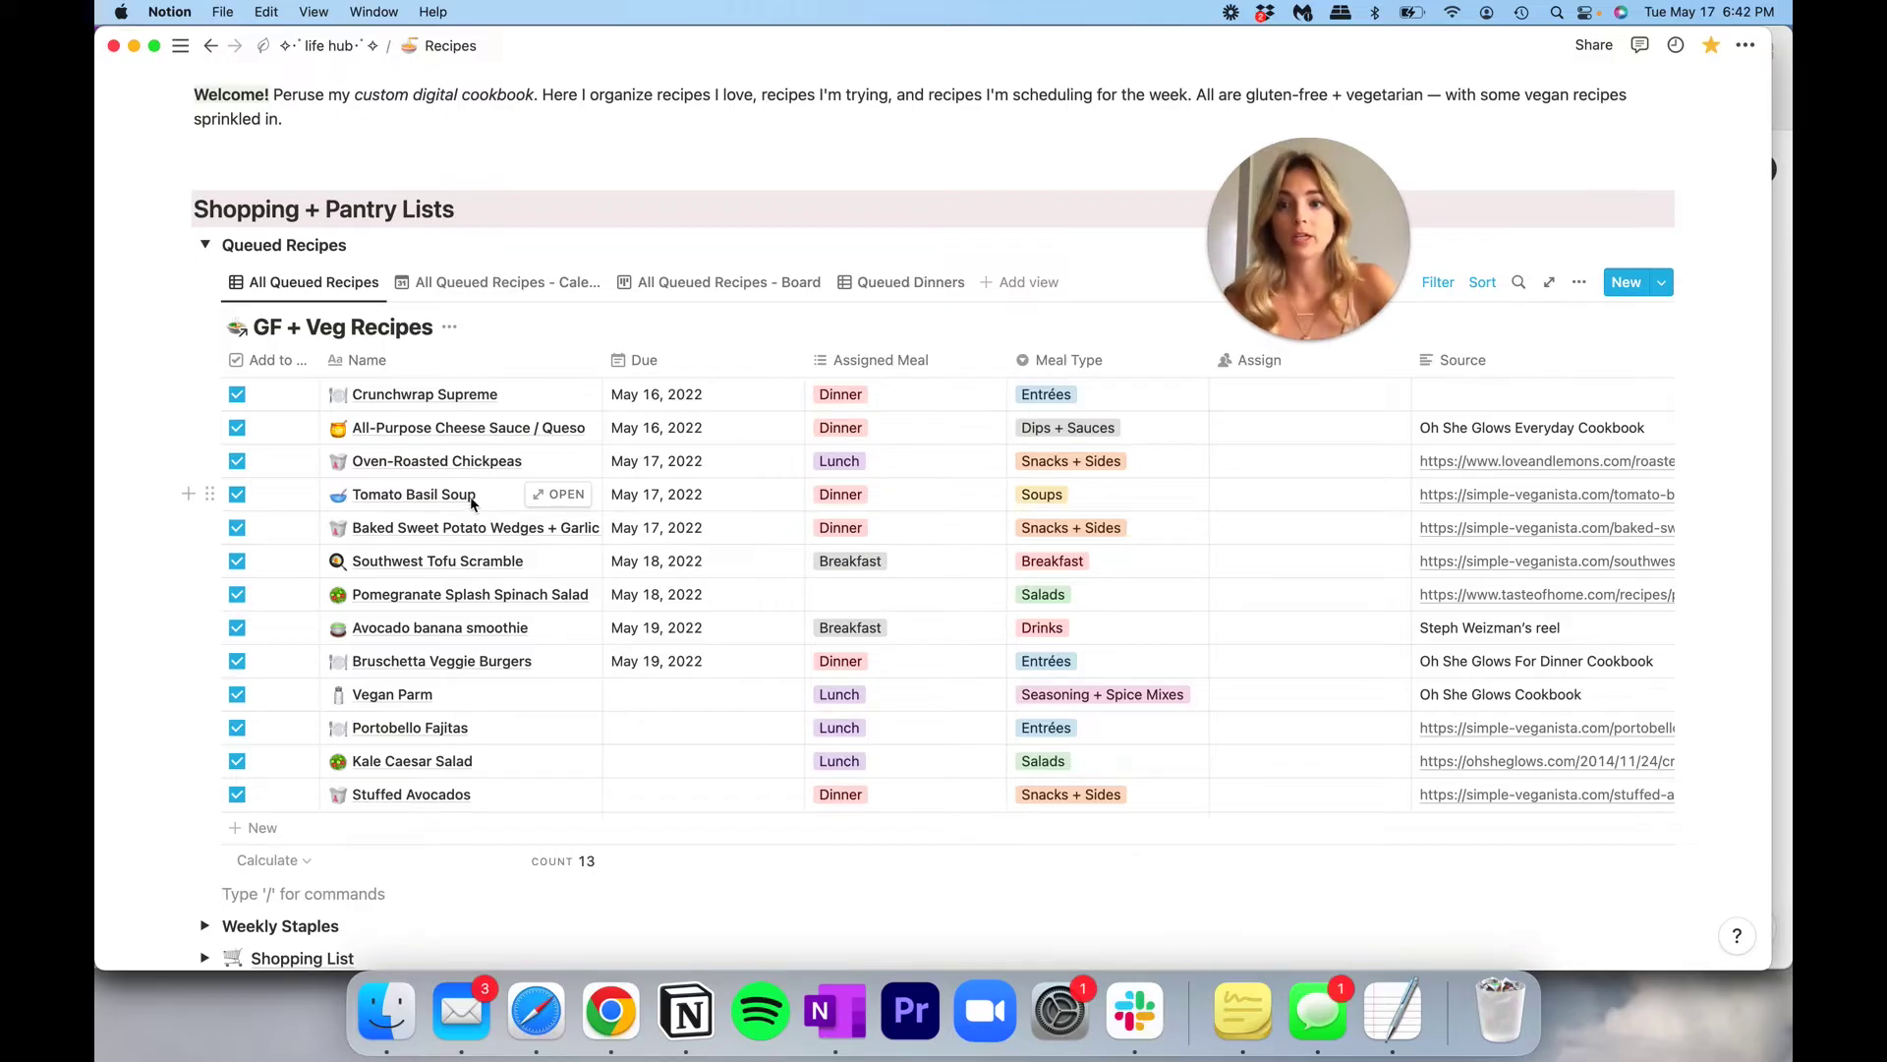
{"action": "left_click", "coordinate": [510, 285]}
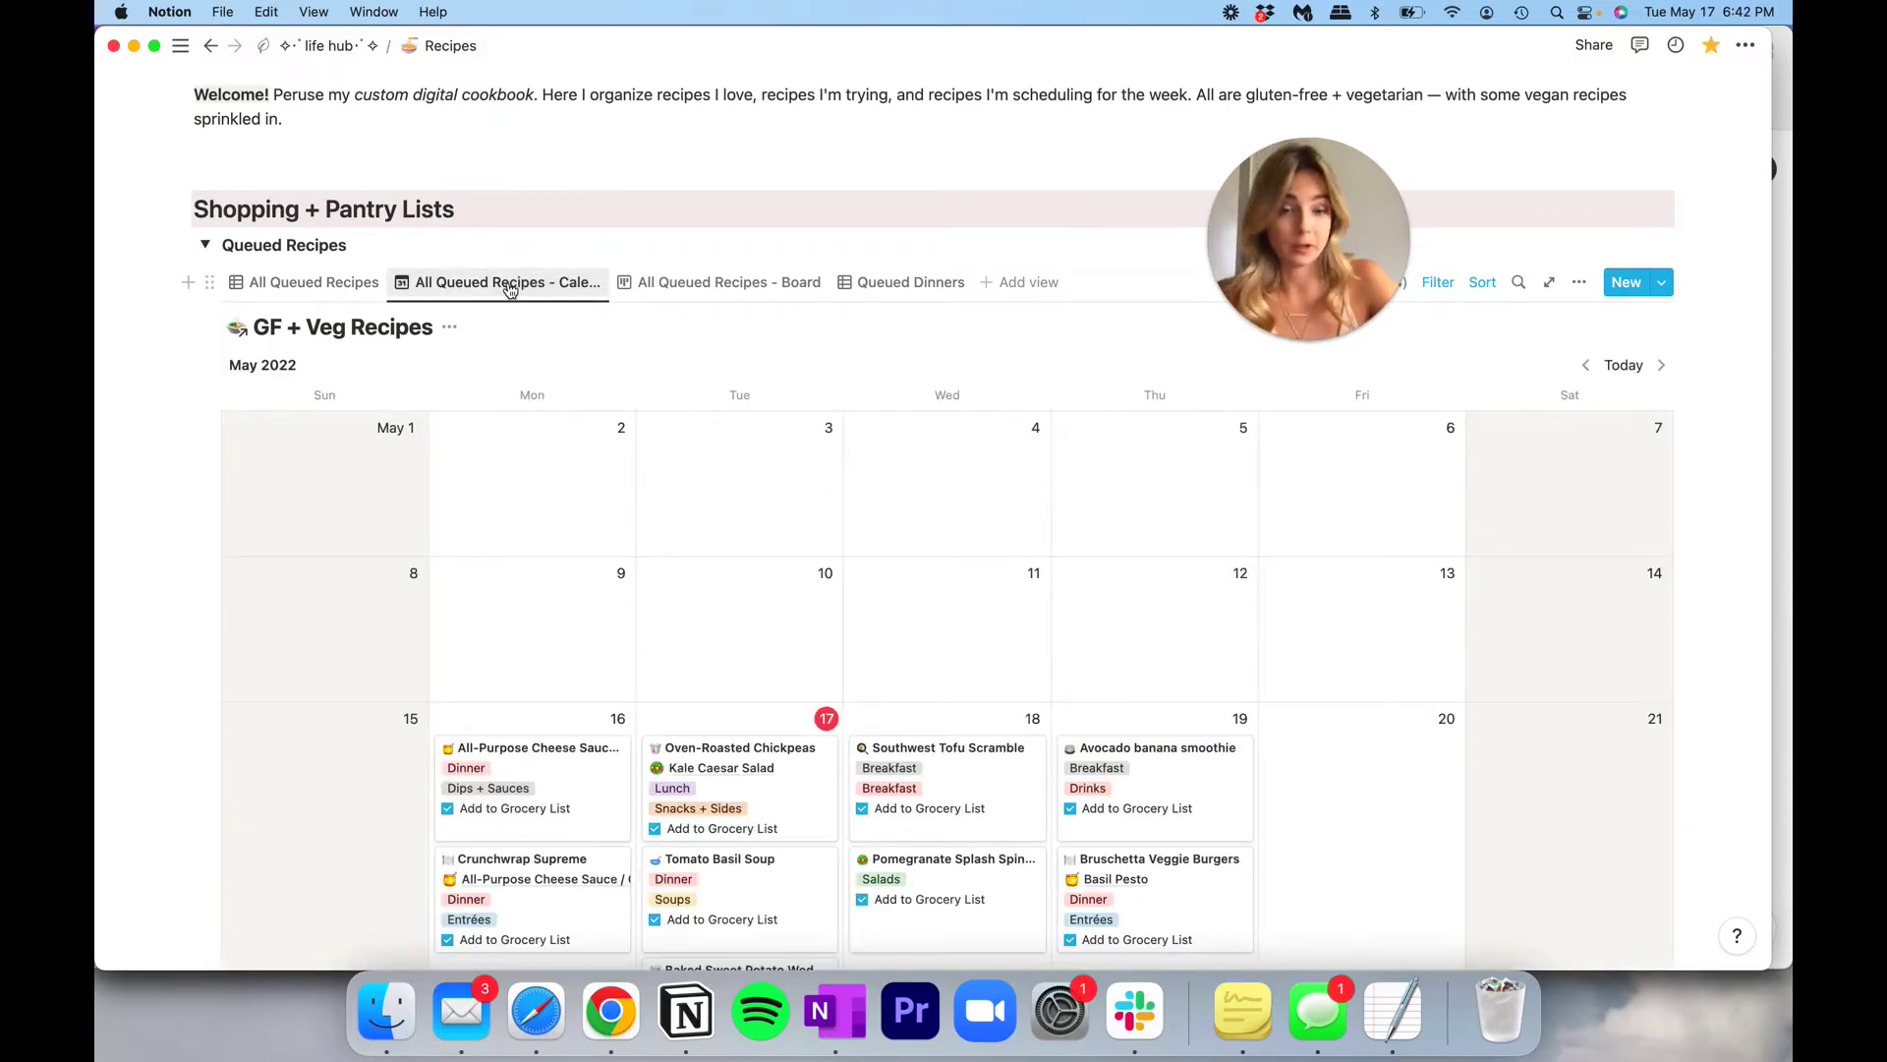
Toggle the queued recipes between table and calendar views, ending on the May 2022 calendar.
{"action": "scroll", "coordinate": [598, 510], "scroll_direction": "down", "scroll_amount": 5}
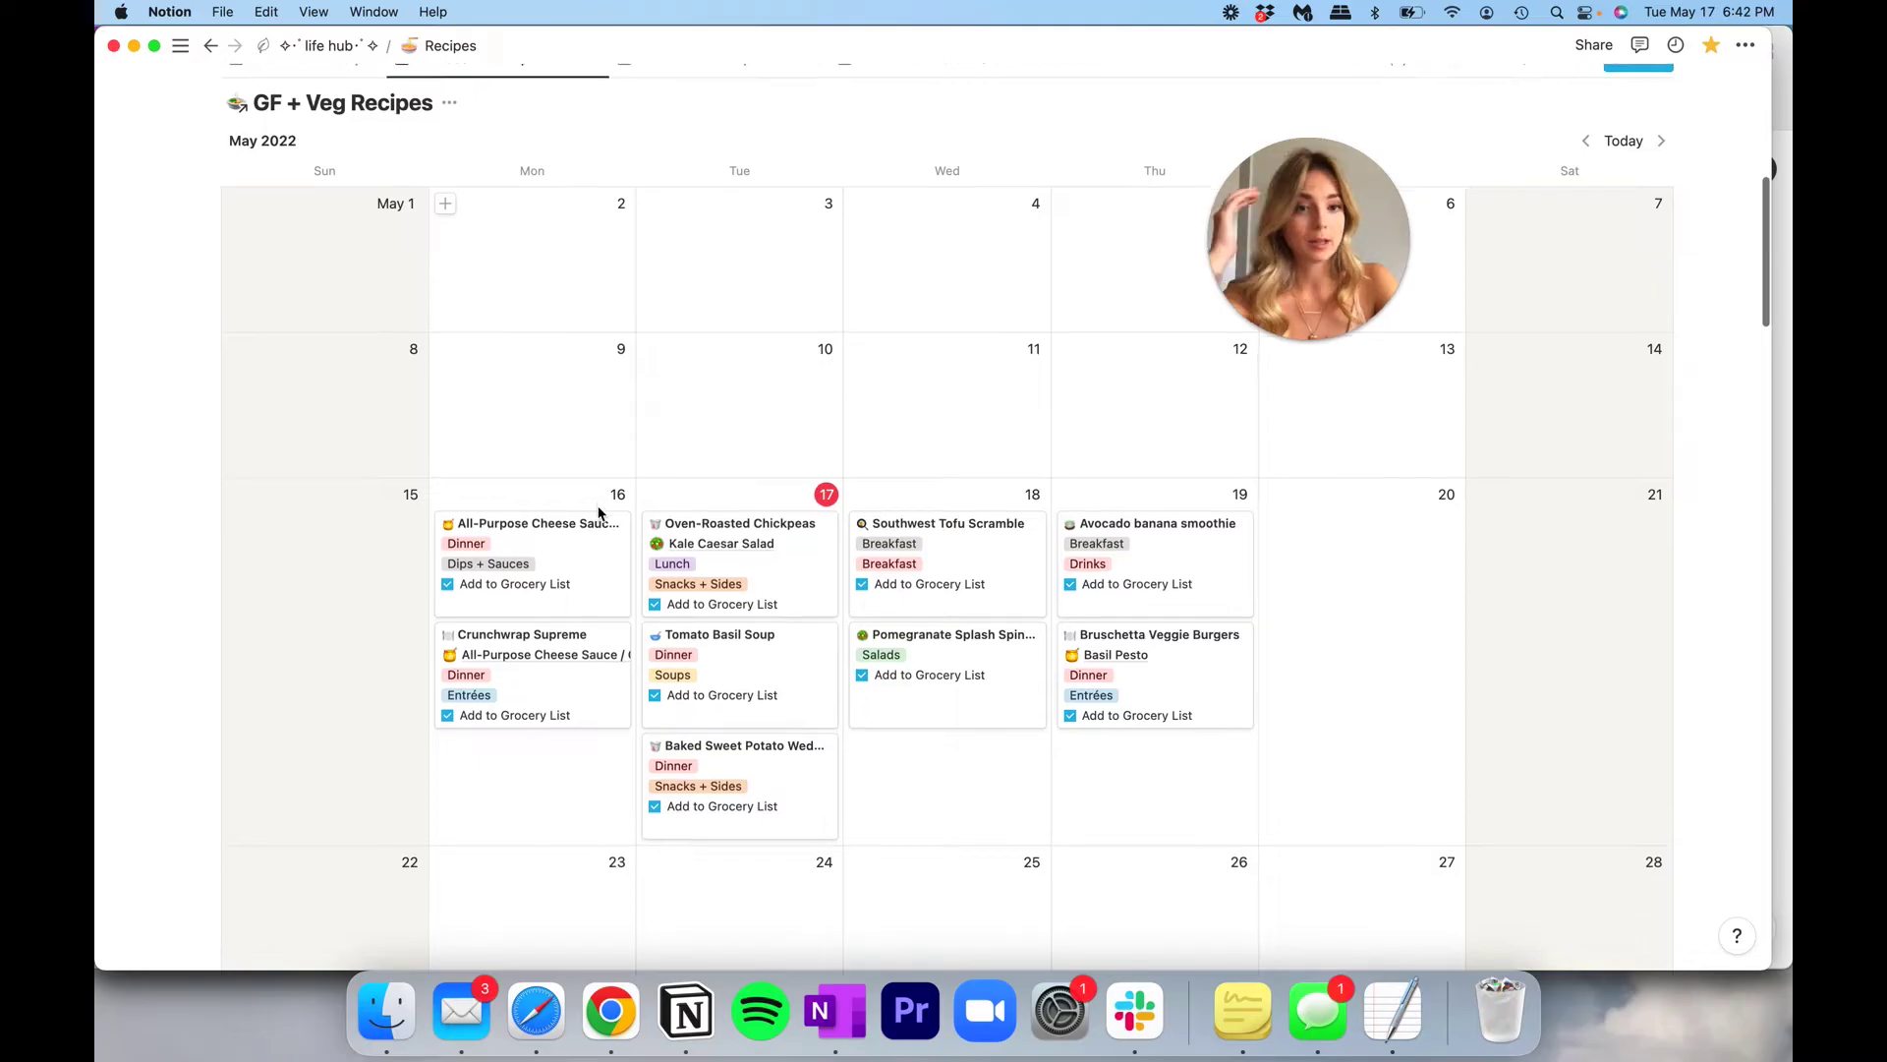
{"action": "scroll", "coordinate": [598, 512], "scroll_direction": "down", "scroll_amount": 2}
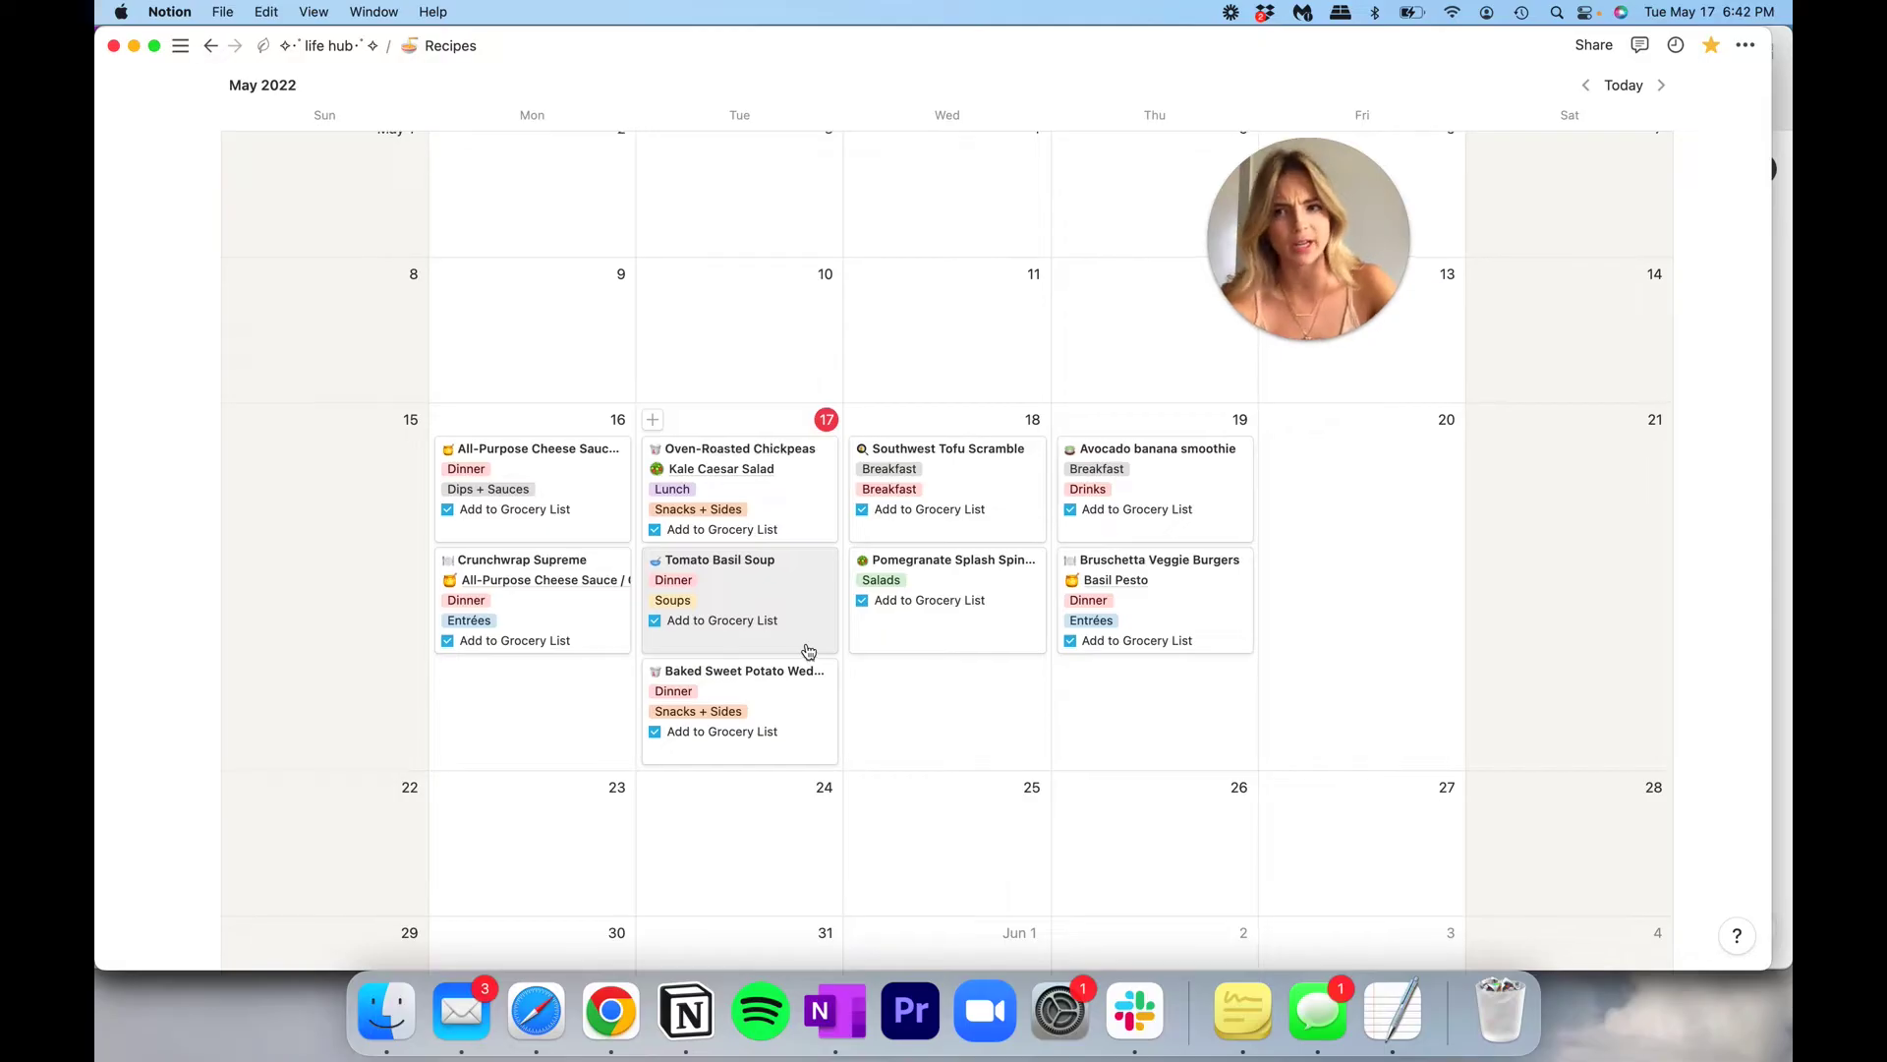
{"action": "scroll", "coordinate": [806, 649], "scroll_direction": "up", "scroll_amount": 2}
{"action": "scroll", "coordinate": [454, 209], "scroll_direction": "up", "scroll_amount": 1}
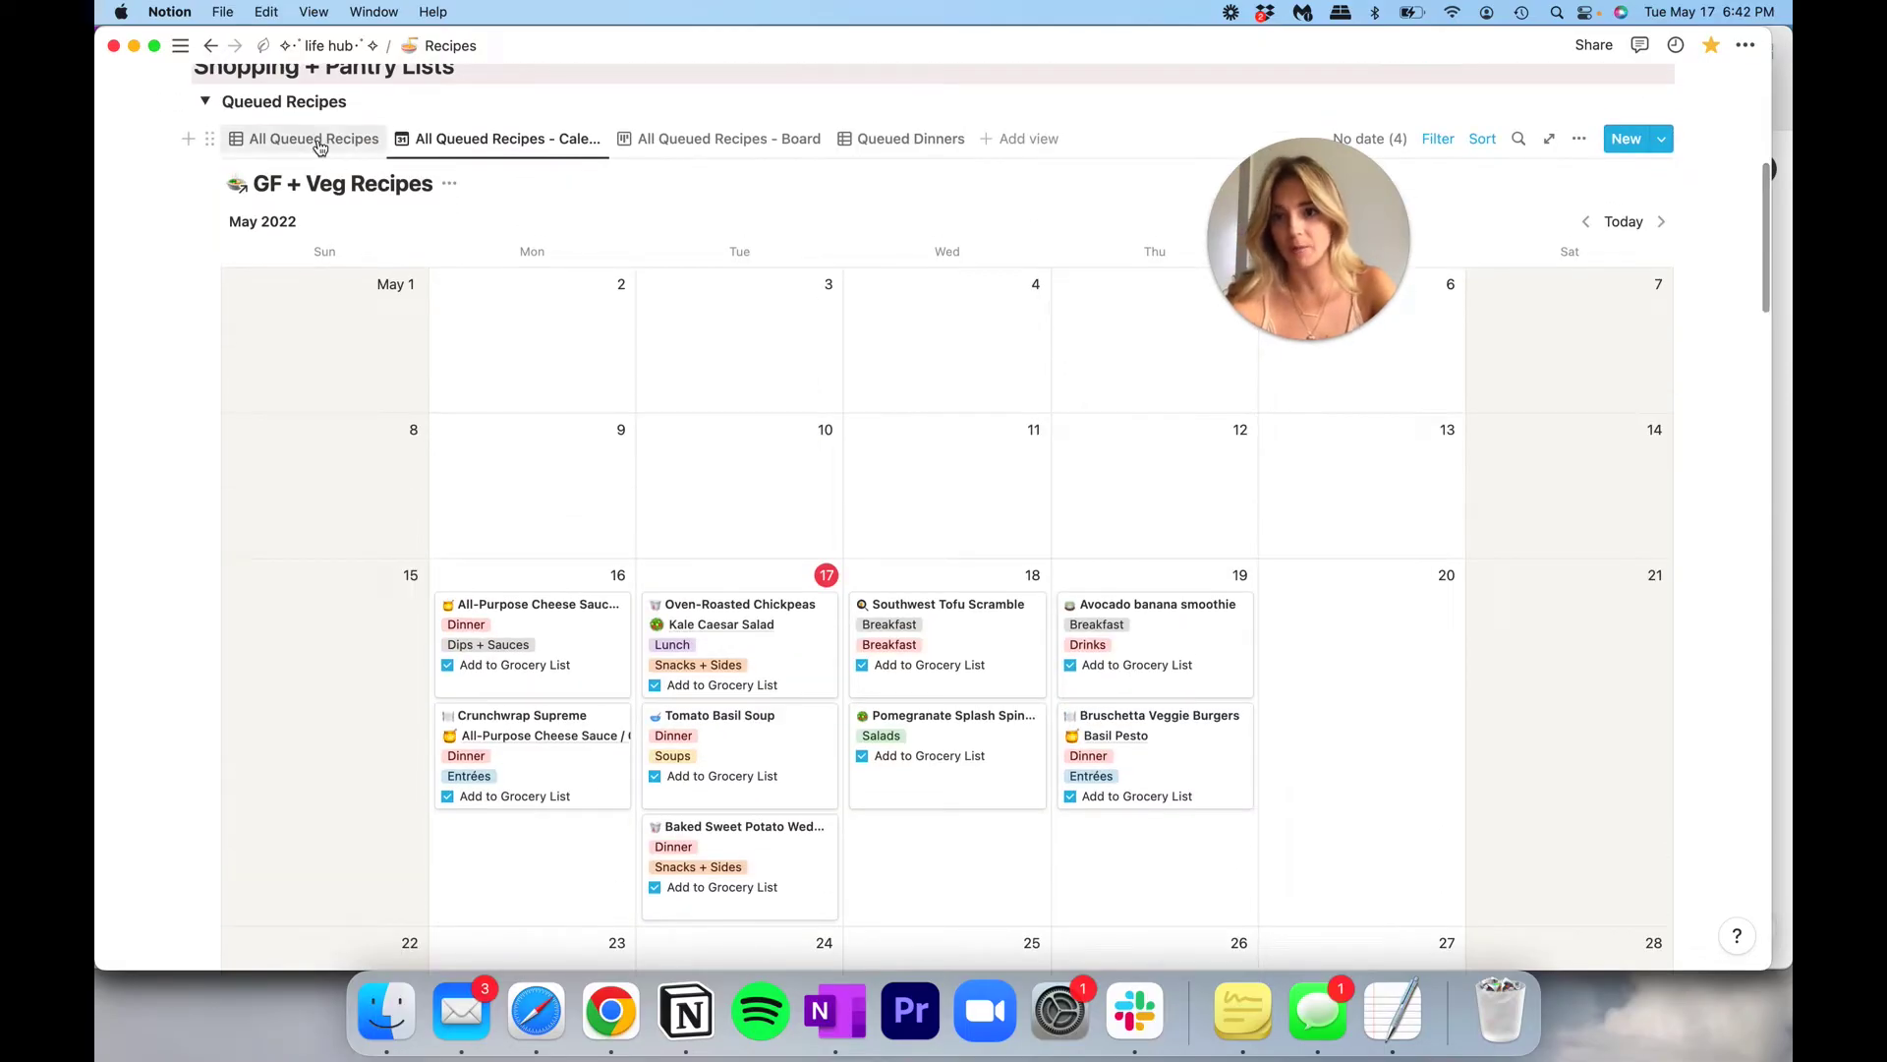
{"action": "left_click", "coordinate": [314, 139]}
{"action": "scroll", "coordinate": [514, 526], "scroll_direction": "down", "scroll_amount": 1}
{"action": "scroll", "coordinate": [514, 526], "scroll_direction": "up", "scroll_amount": 2}
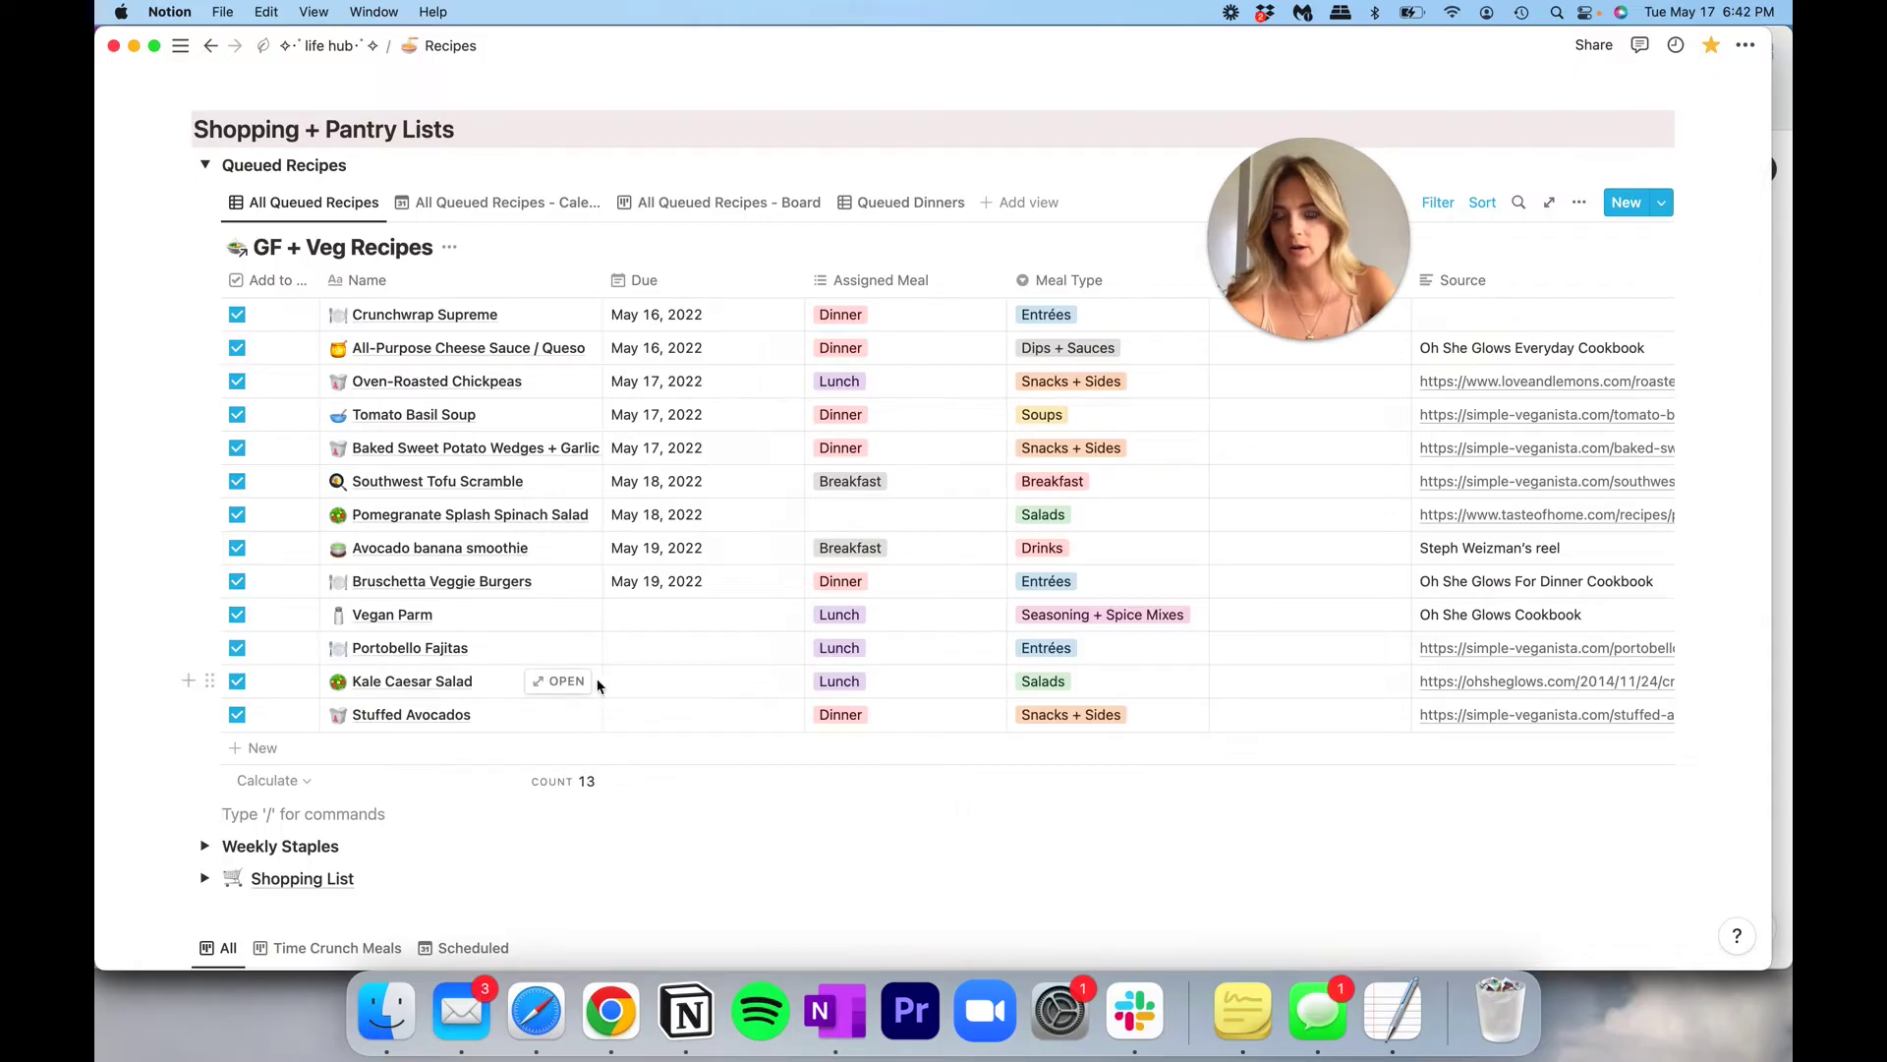
{"action": "left_click", "coordinate": [494, 202]}
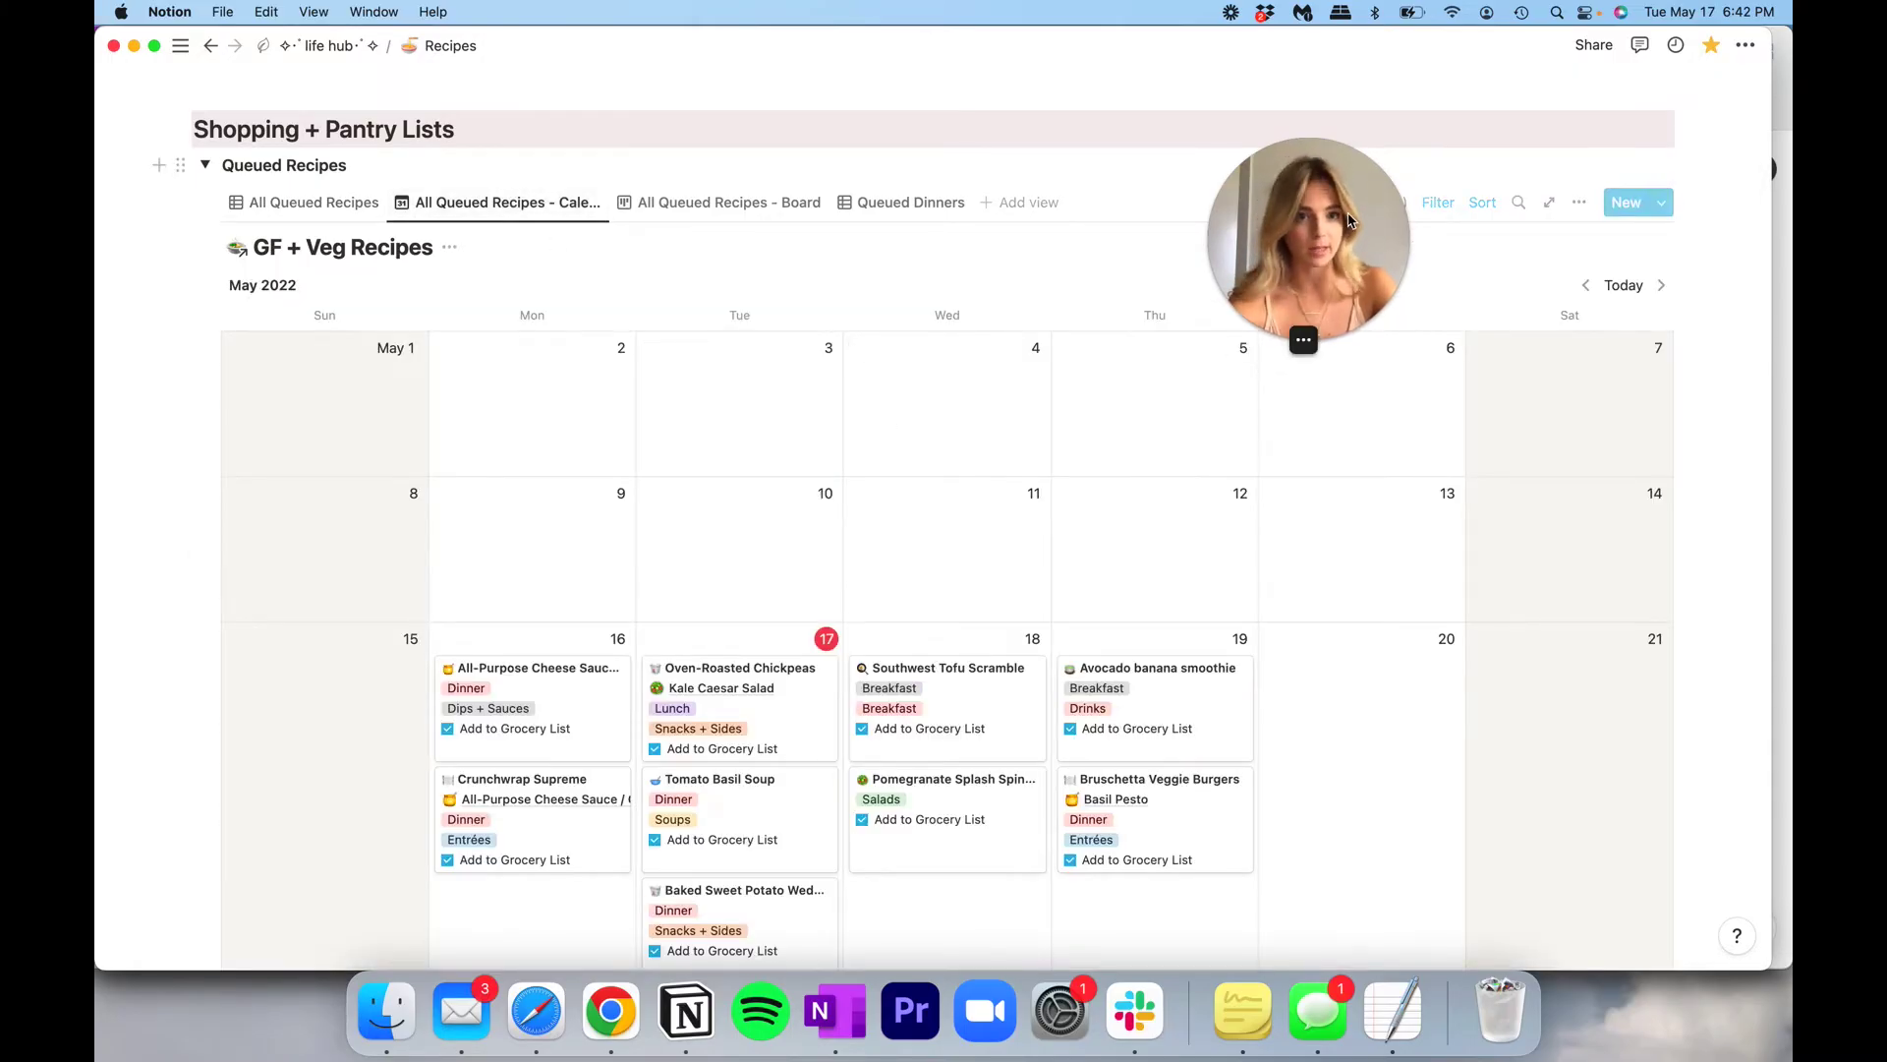
{"action": "left_click", "coordinate": [313, 203]}
{"action": "left_click", "coordinate": [482, 203]}
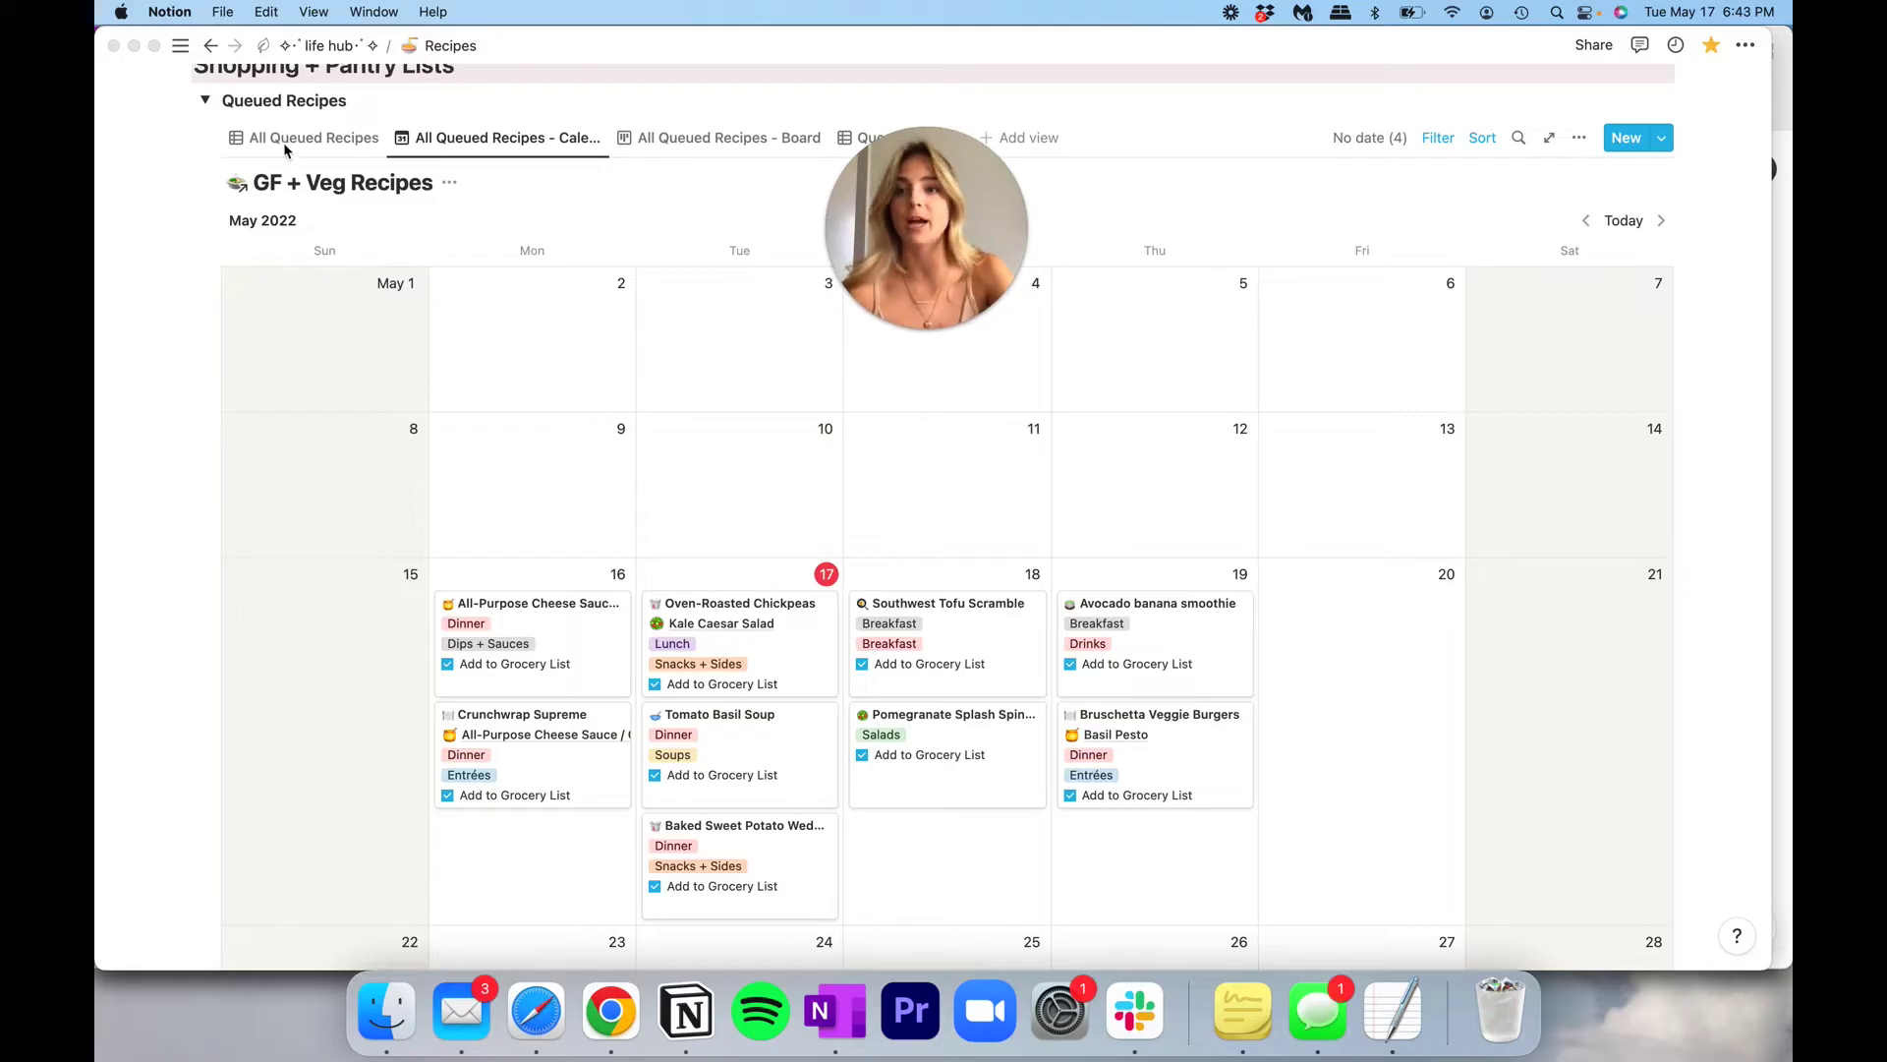
Place Vegan Parm, Portobello Fajitas, Kale Caesar Salad and Stuffed Avocados from No date onto May 17.
{"action": "left_click", "coordinate": [1381, 145]}
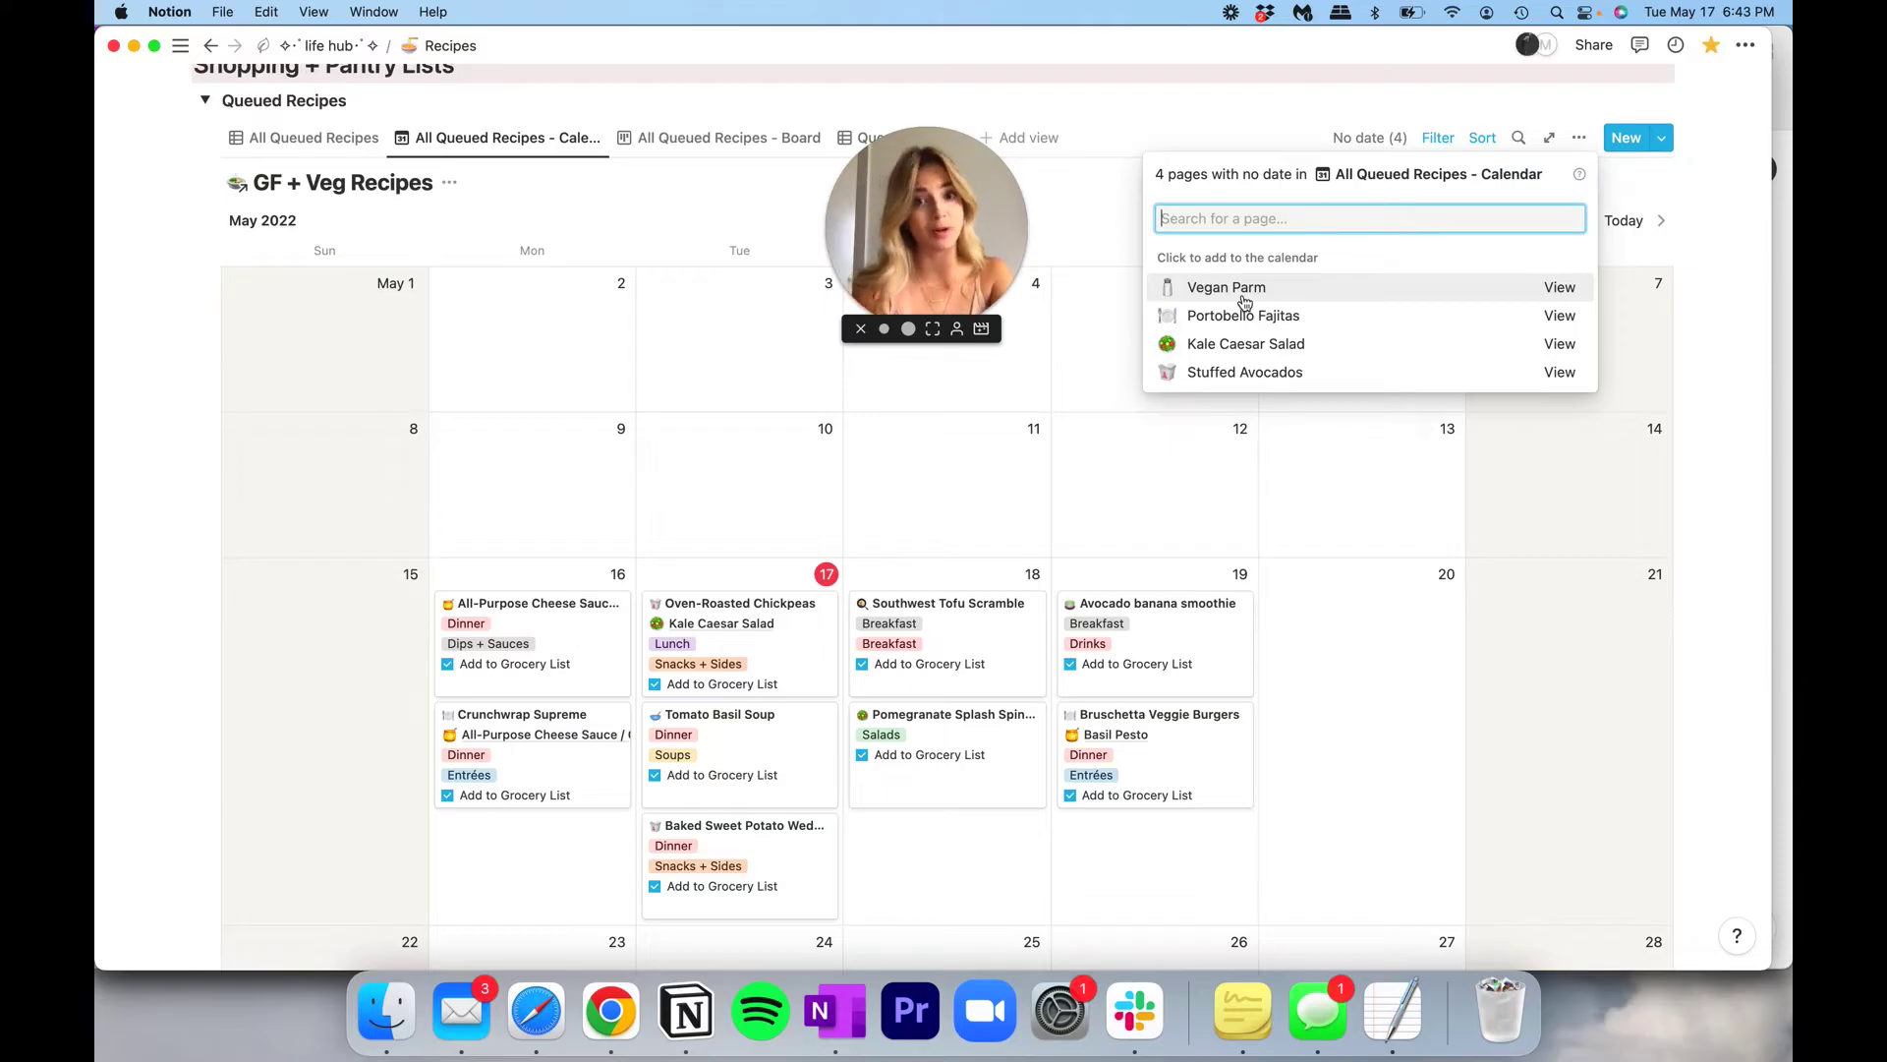
{"action": "left_click", "coordinate": [1246, 295]}
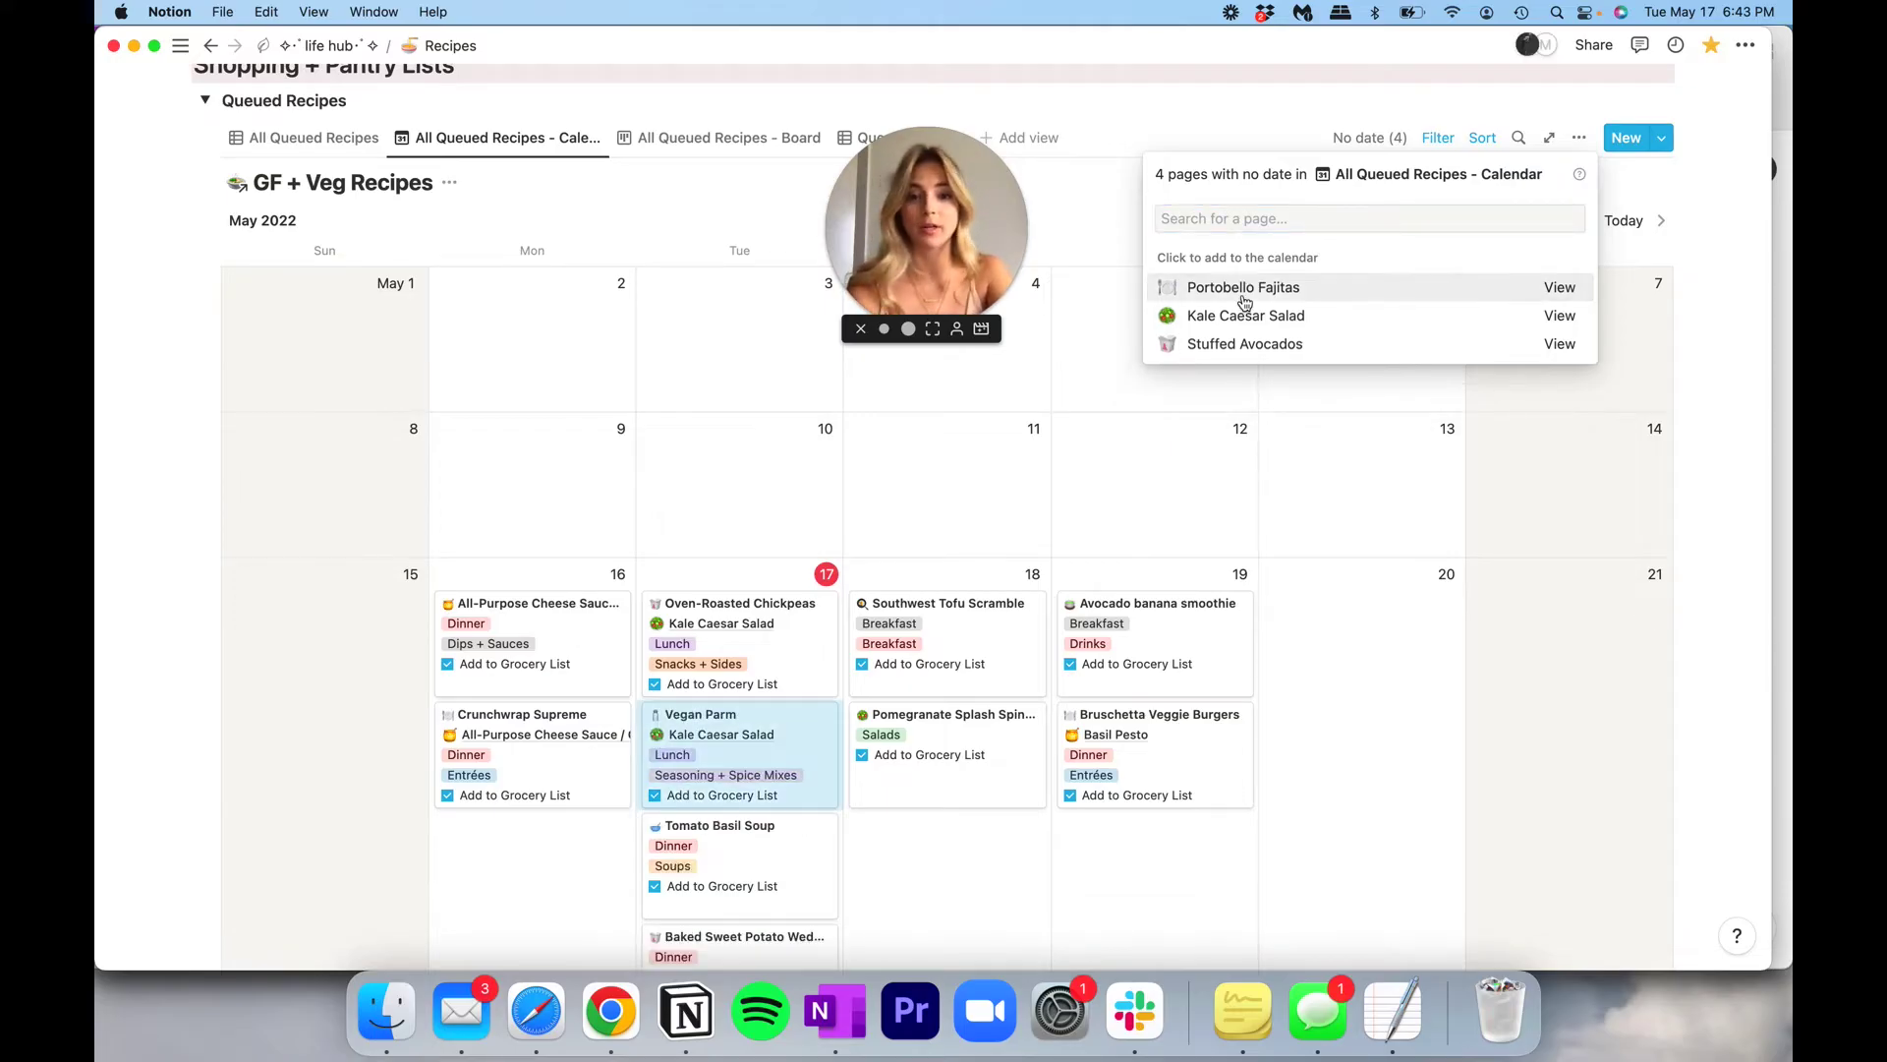
{"action": "left_click", "coordinate": [1243, 295]}
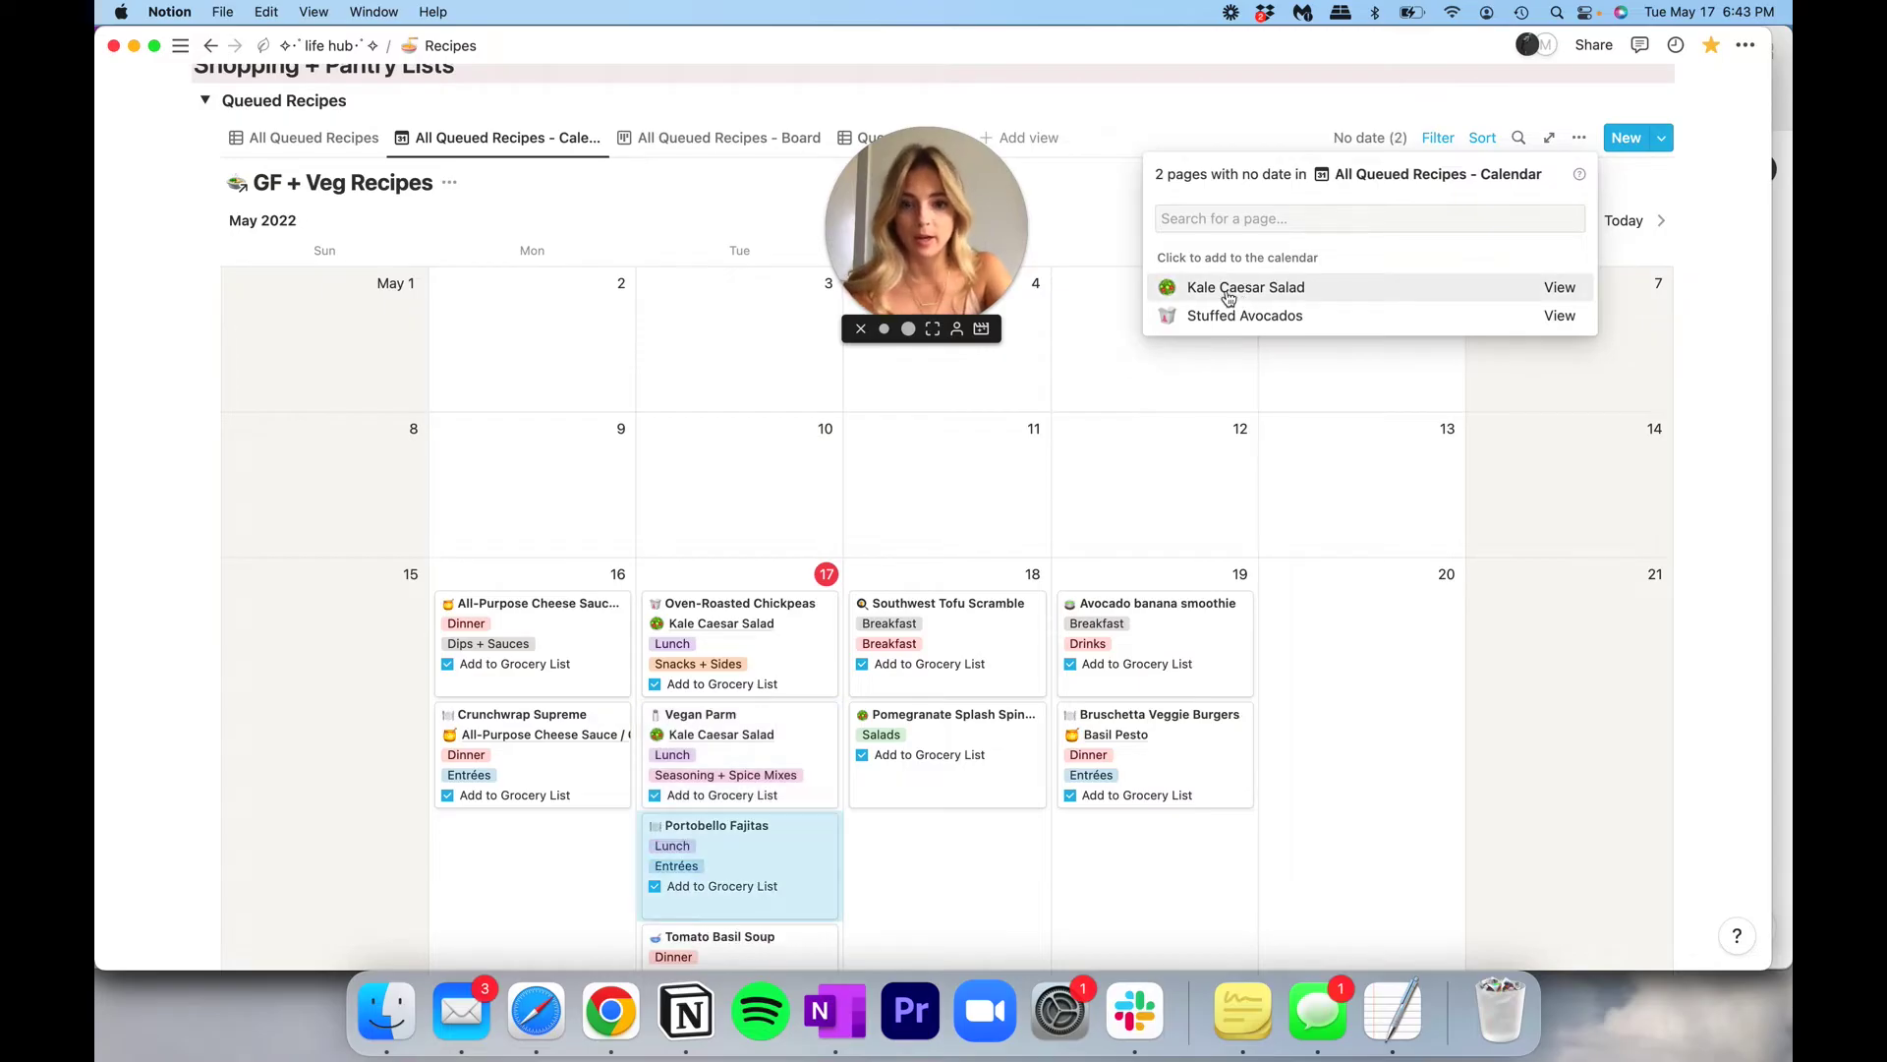
{"action": "left_click", "coordinate": [1229, 293]}
{"action": "left_click", "coordinate": [1229, 295]}
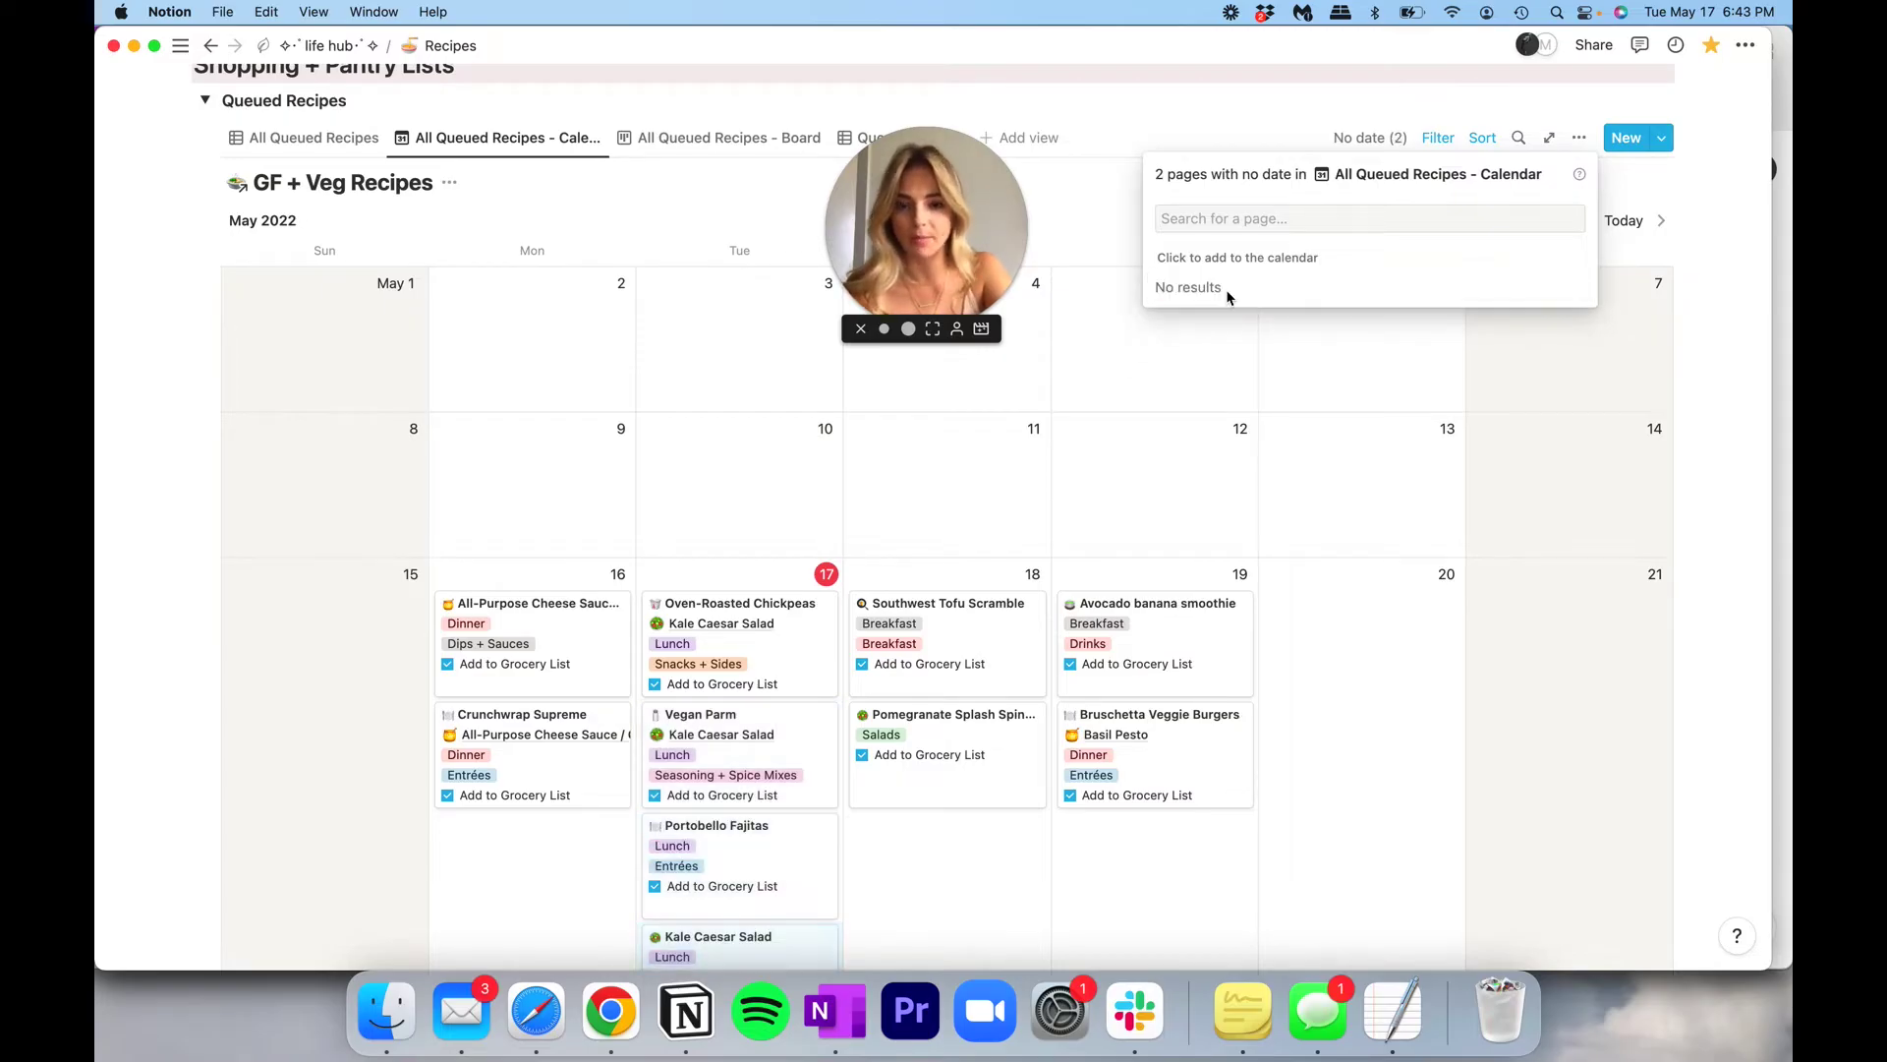
Reschedule Portobello Fajitas to Friday May 20.
{"action": "left_click", "coordinate": [744, 539]}
{"action": "scroll", "coordinate": [732, 549], "scroll_direction": "down", "scroll_amount": 5}
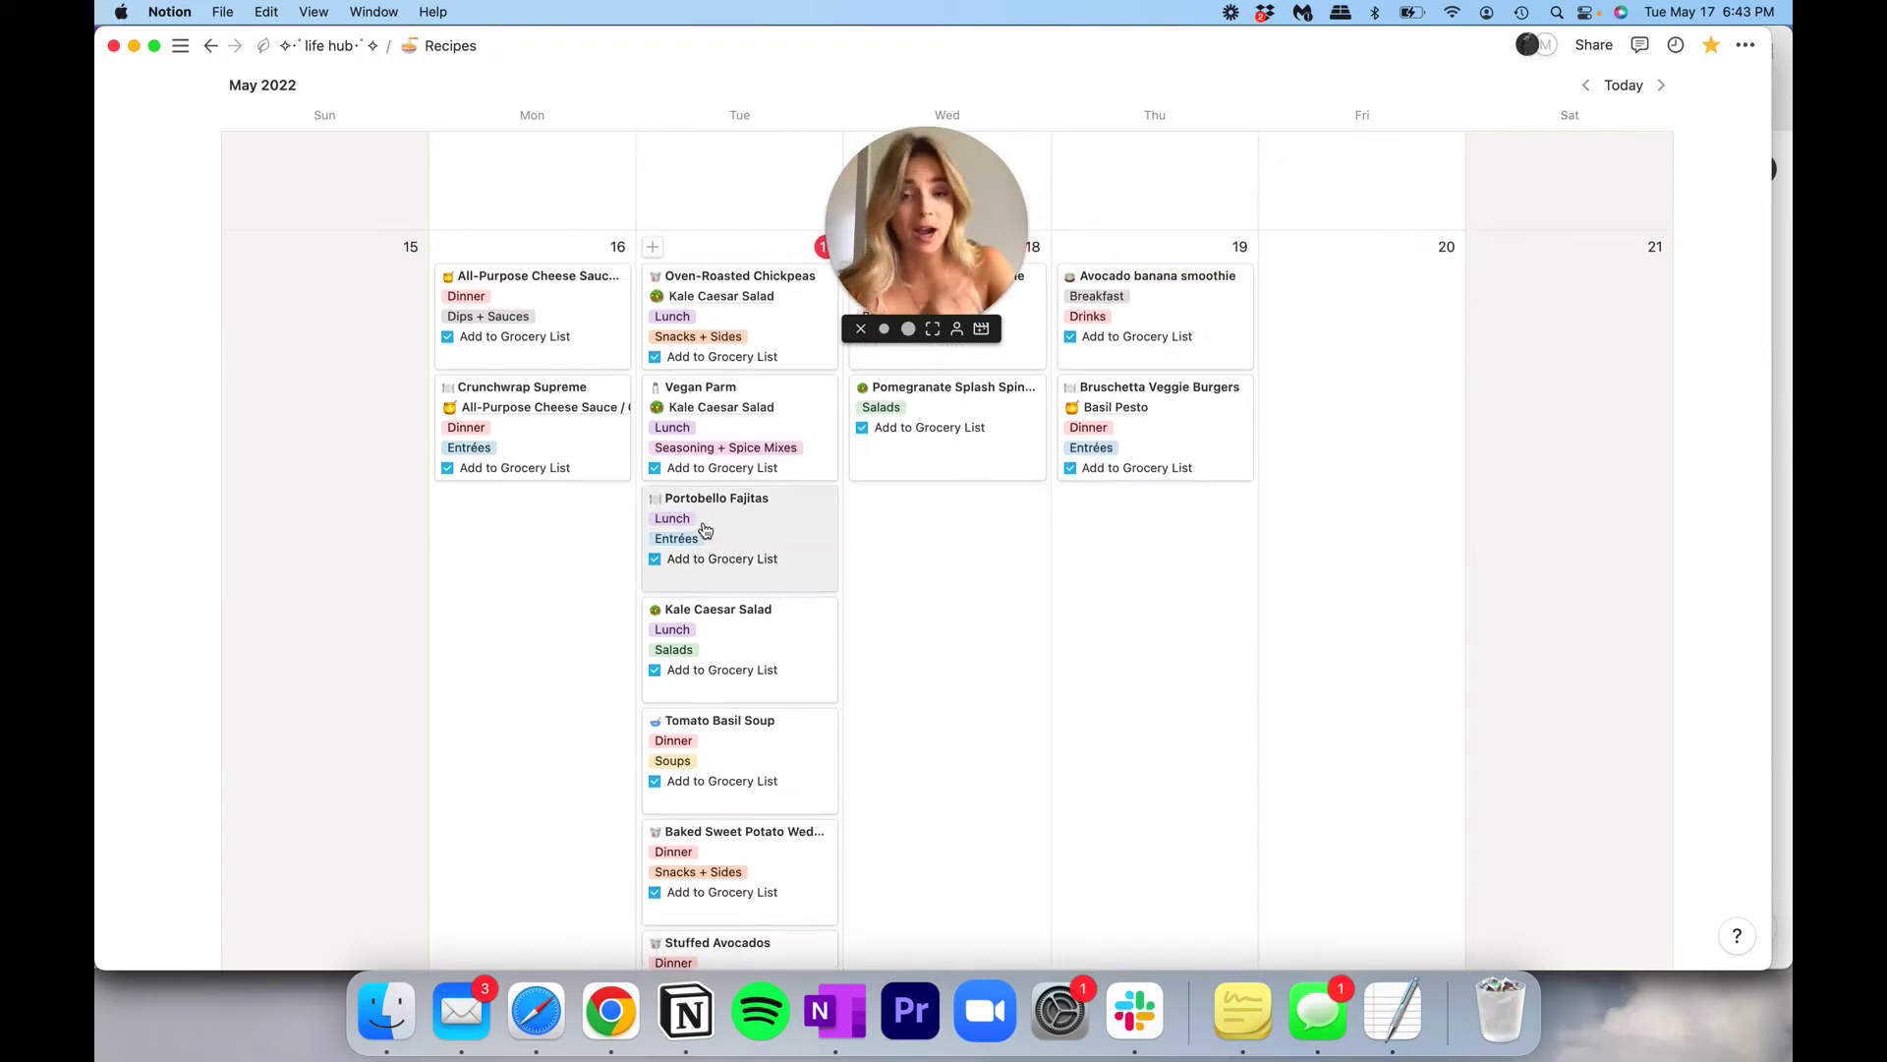
{"action": "left_click_drag", "start_coordinate": [769, 536], "coordinate": [1372, 310]}
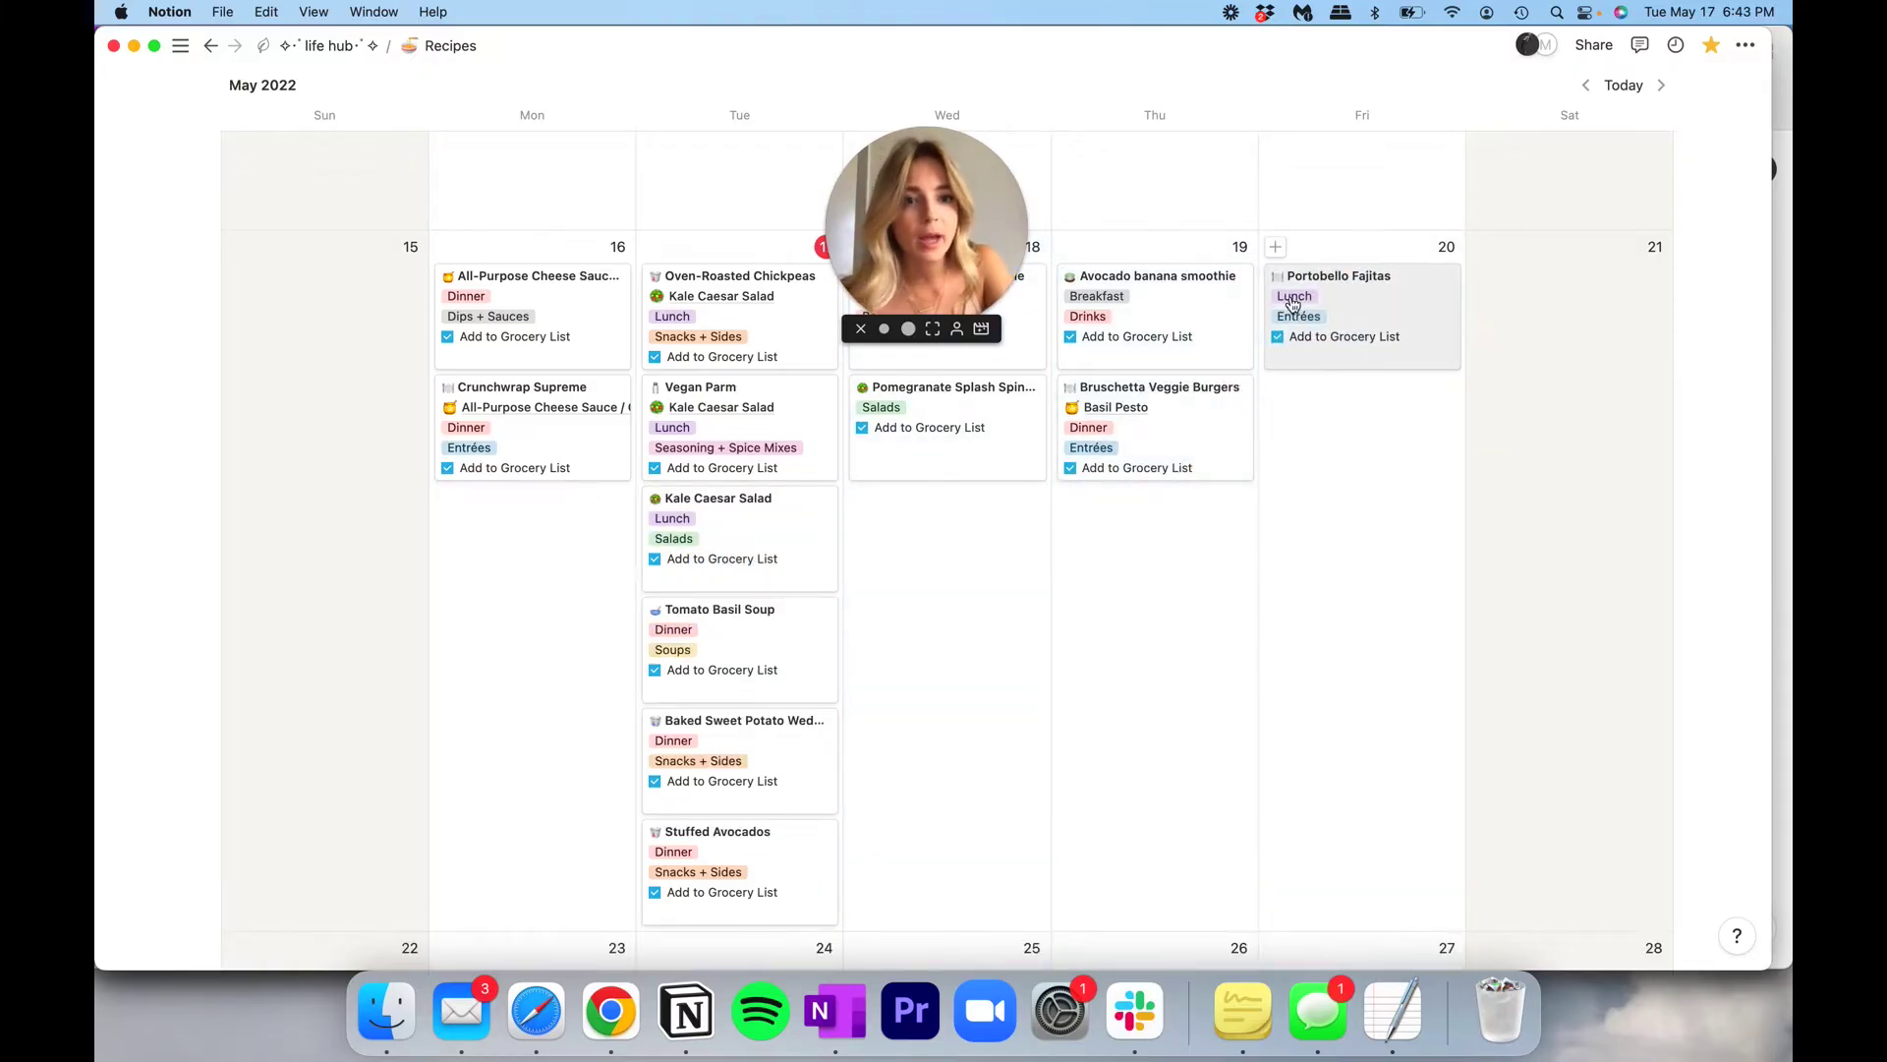
Set Kale Caesar Salad's Assigned Meal back to Lunch only after trying Dinner.
{"action": "left_click", "coordinate": [766, 522]}
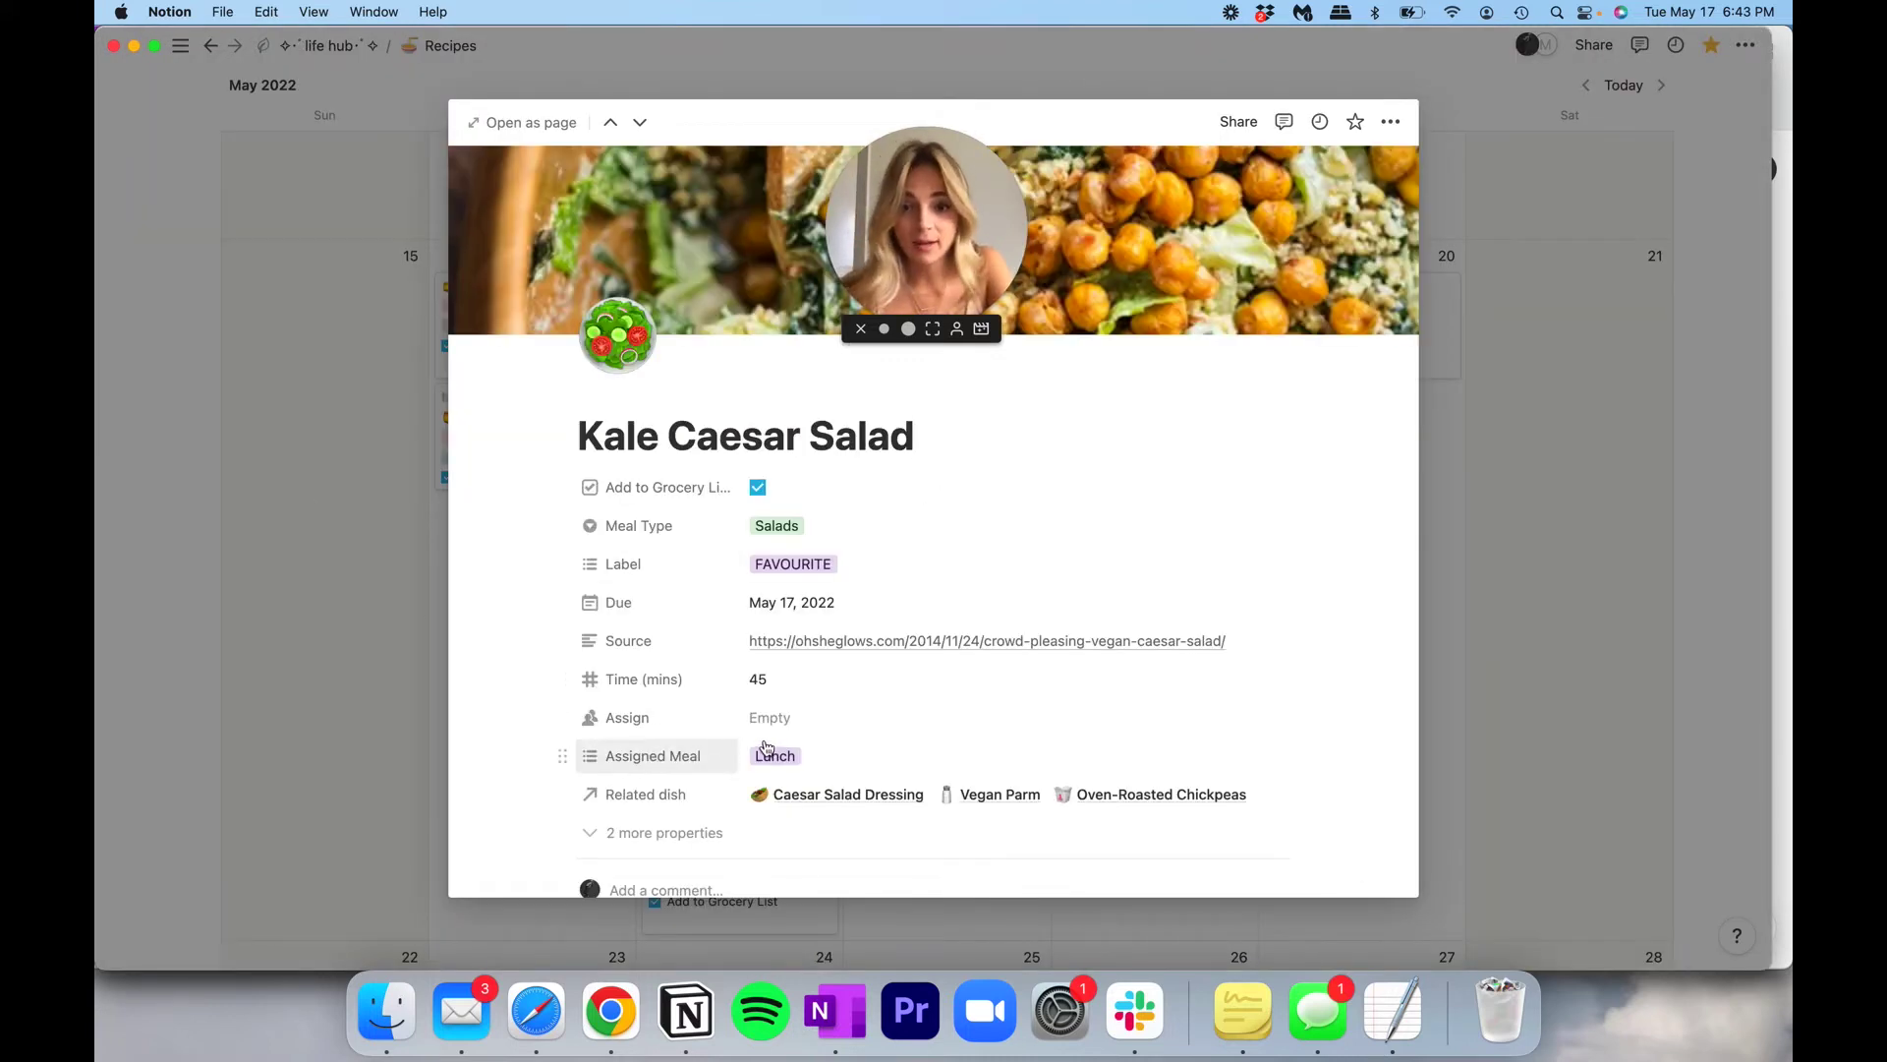
{"action": "left_click", "coordinate": [798, 757]}
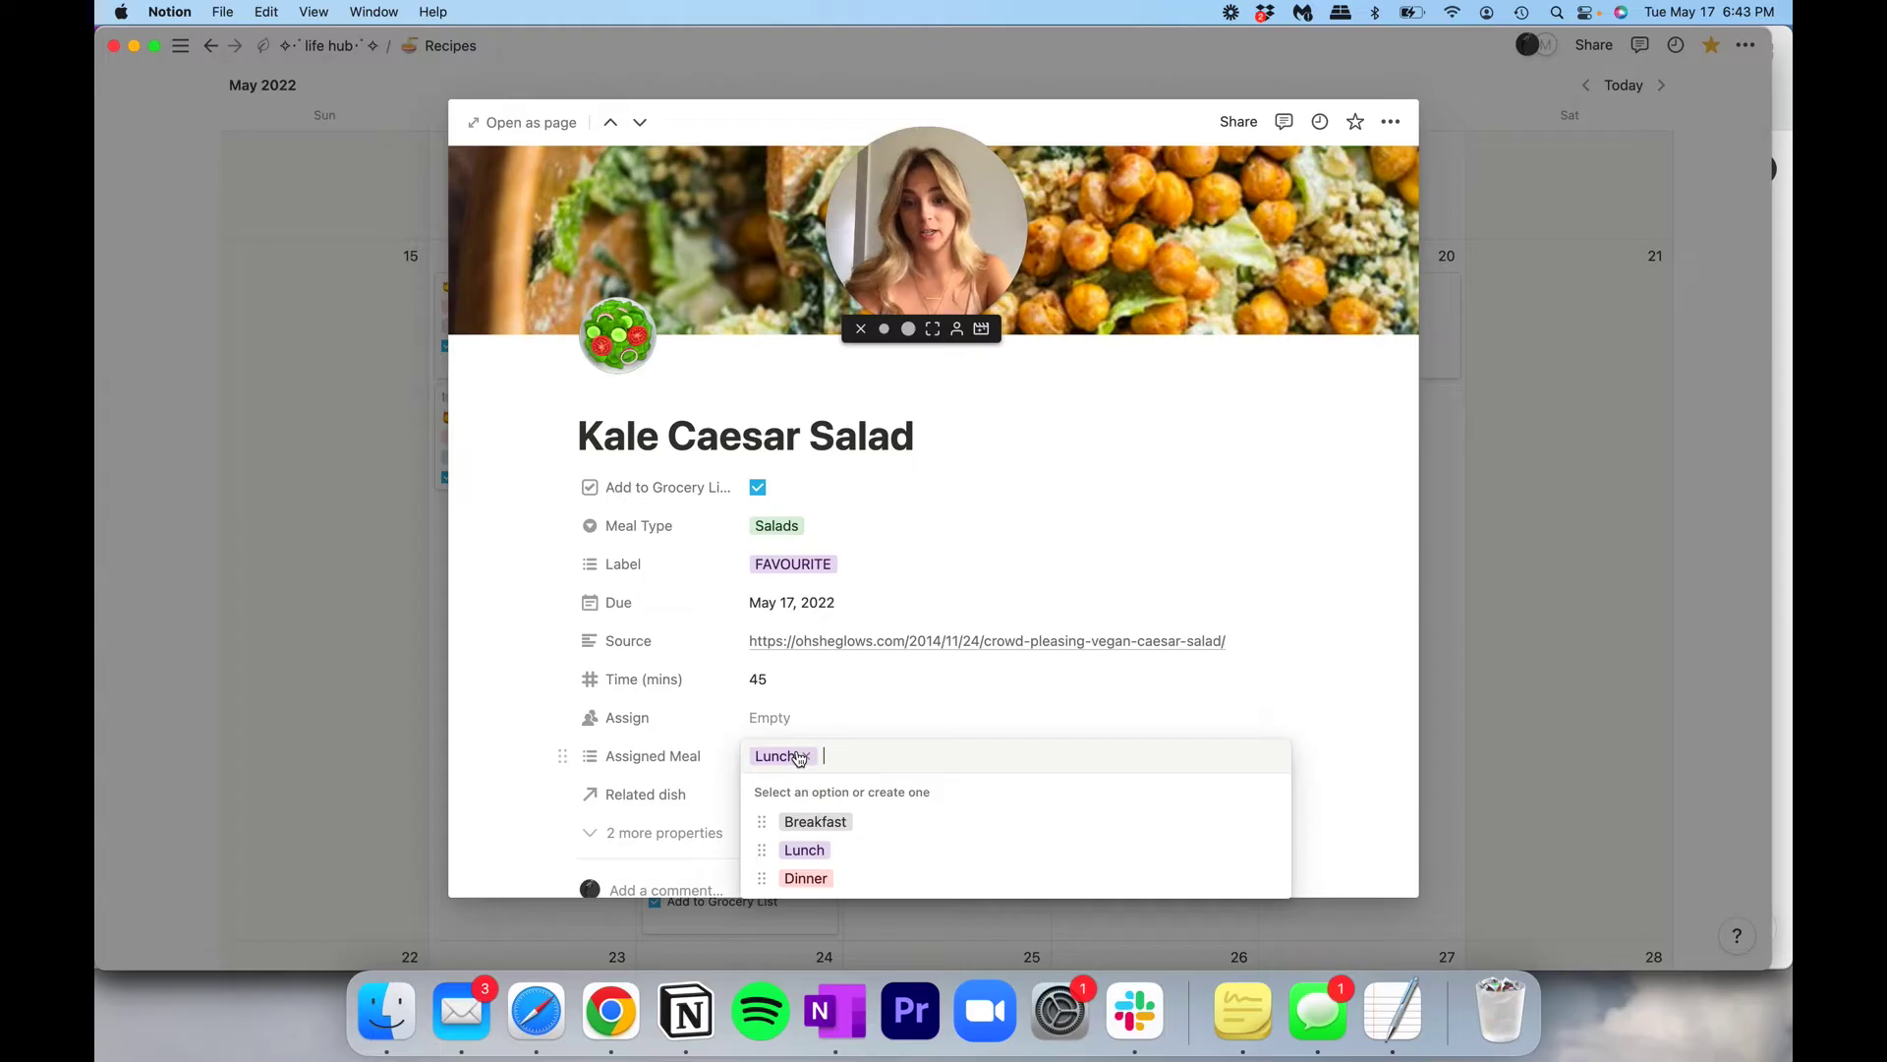
{"action": "left_click", "coordinate": [806, 879]}
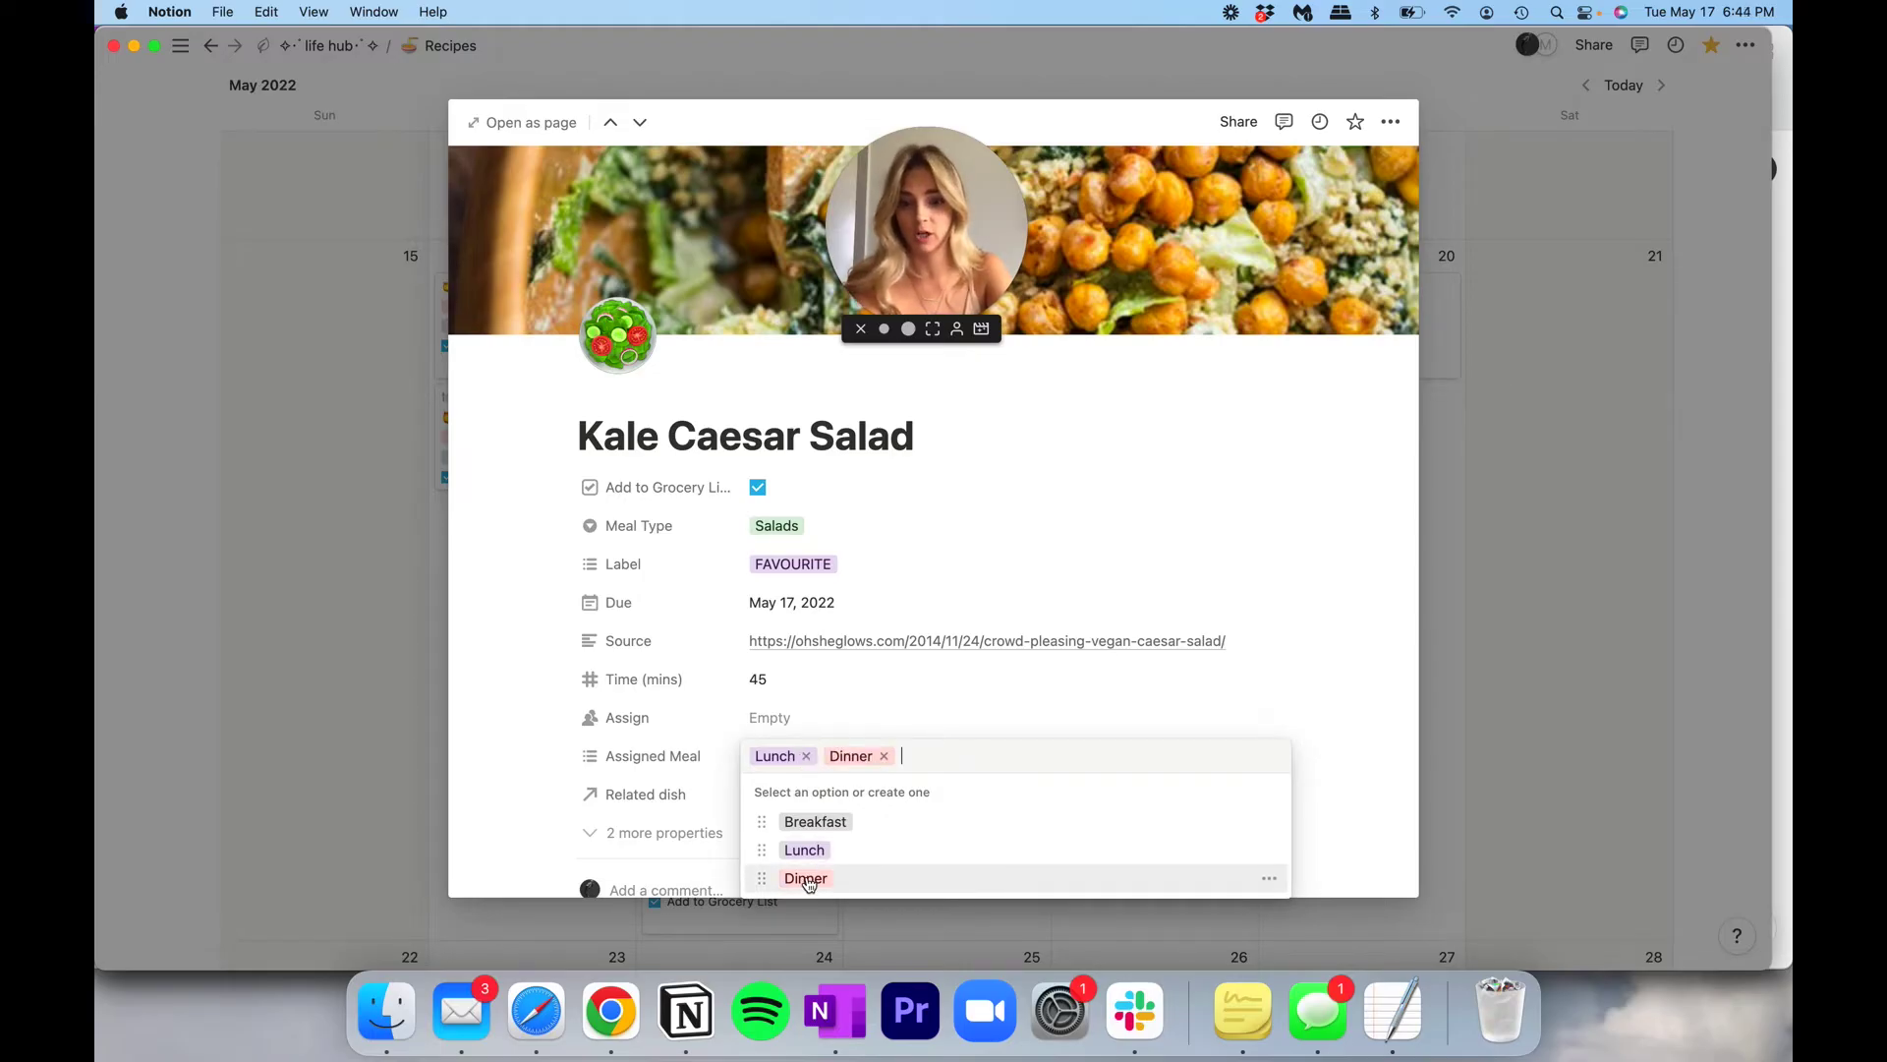
{"action": "left_click", "coordinate": [806, 757]}
{"action": "left_click", "coordinate": [808, 757]}
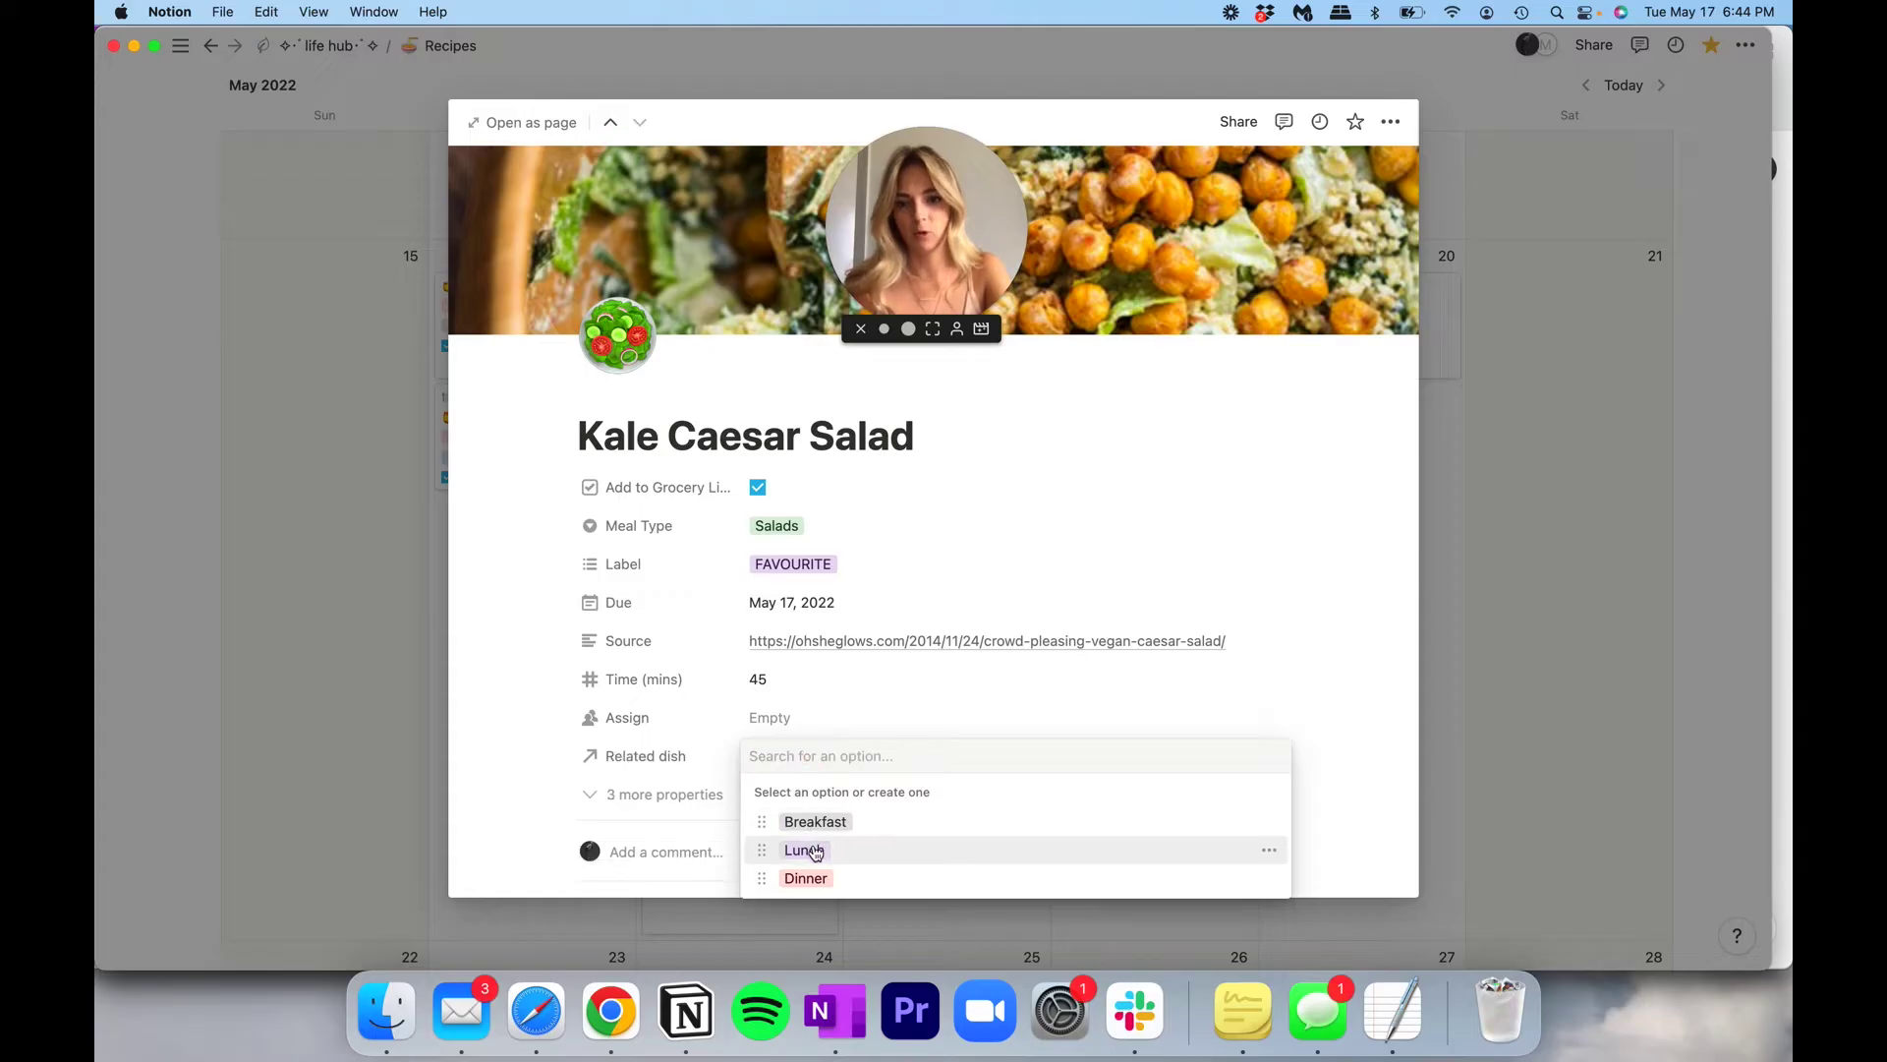
{"action": "left_click", "coordinate": [815, 851]}
{"action": "left_click", "coordinate": [325, 712]}
{"action": "left_click", "coordinate": [317, 714]}
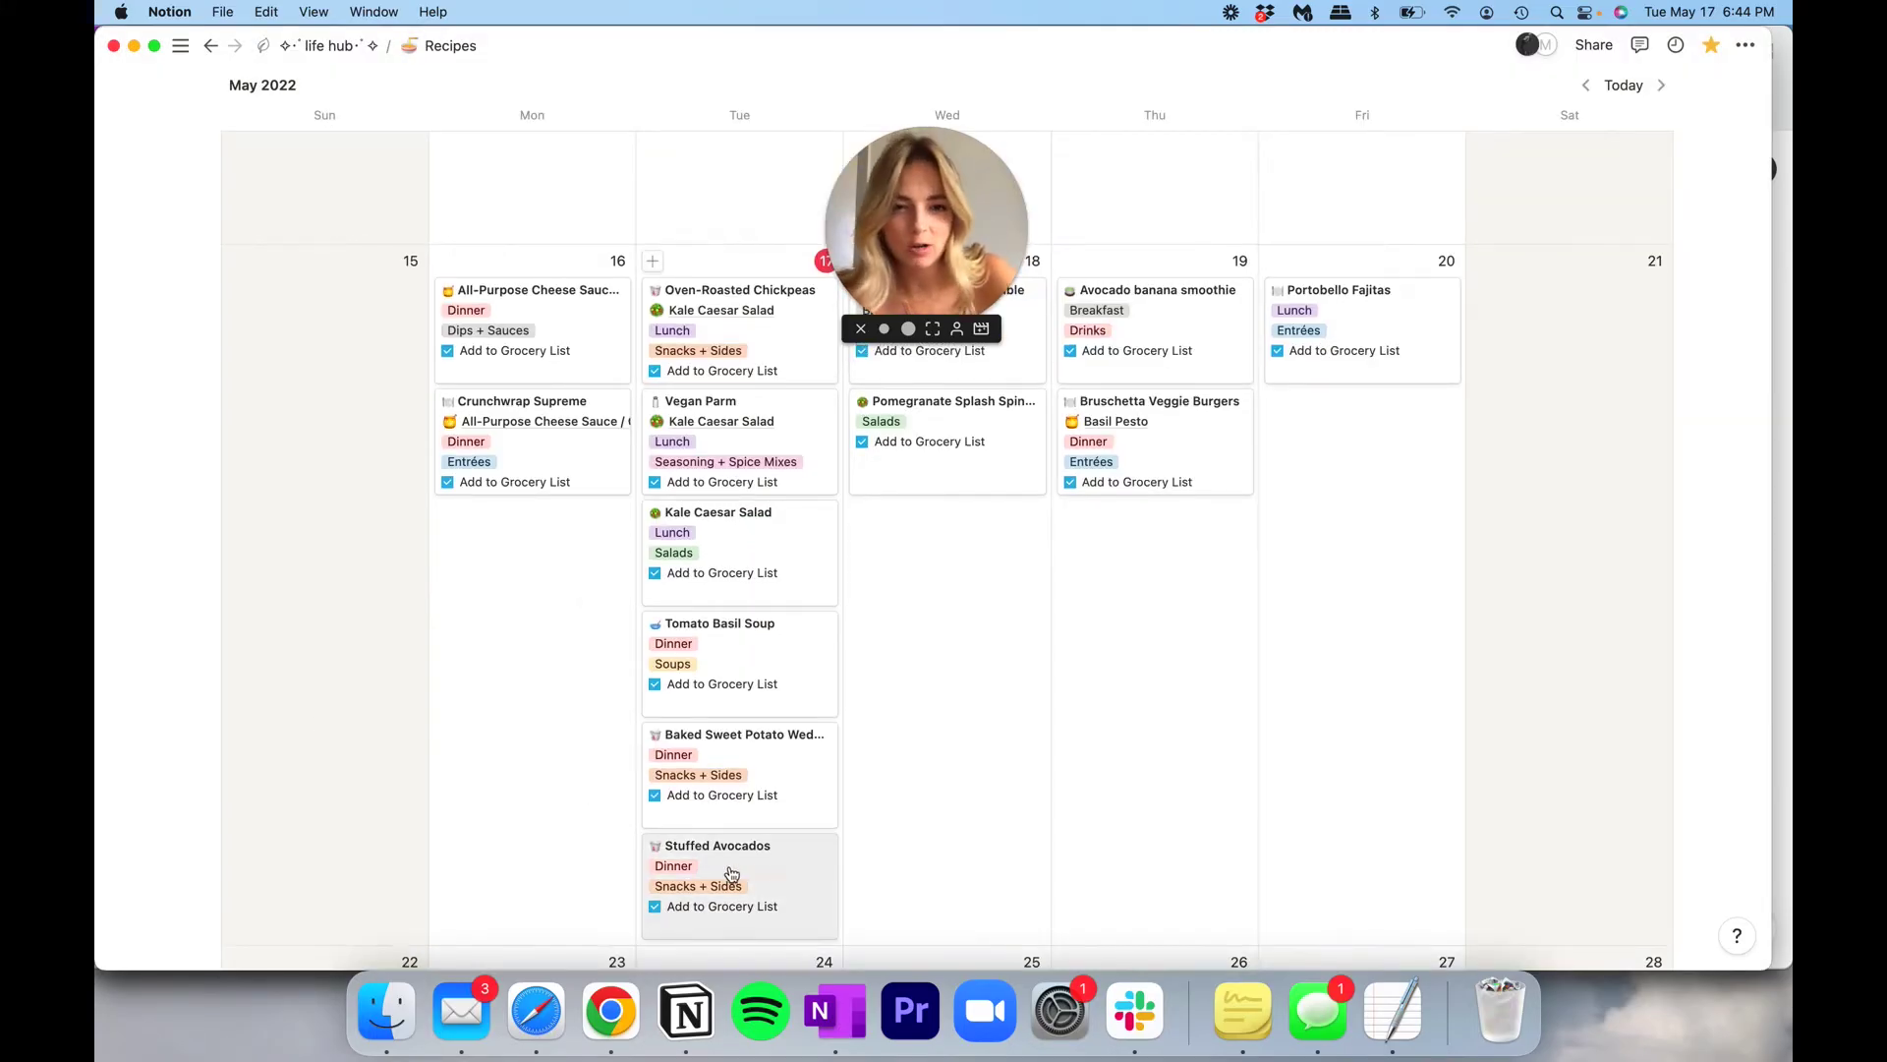
Move Stuffed Avocados from May 17 to Wednesday May 18.
{"action": "left_click_drag", "start_coordinate": [725, 873], "coordinate": [943, 560]}
{"action": "scroll", "coordinate": [777, 512], "scroll_direction": "up", "scroll_amount": 3}
{"action": "scroll", "coordinate": [777, 512], "scroll_direction": "down", "scroll_amount": 2}
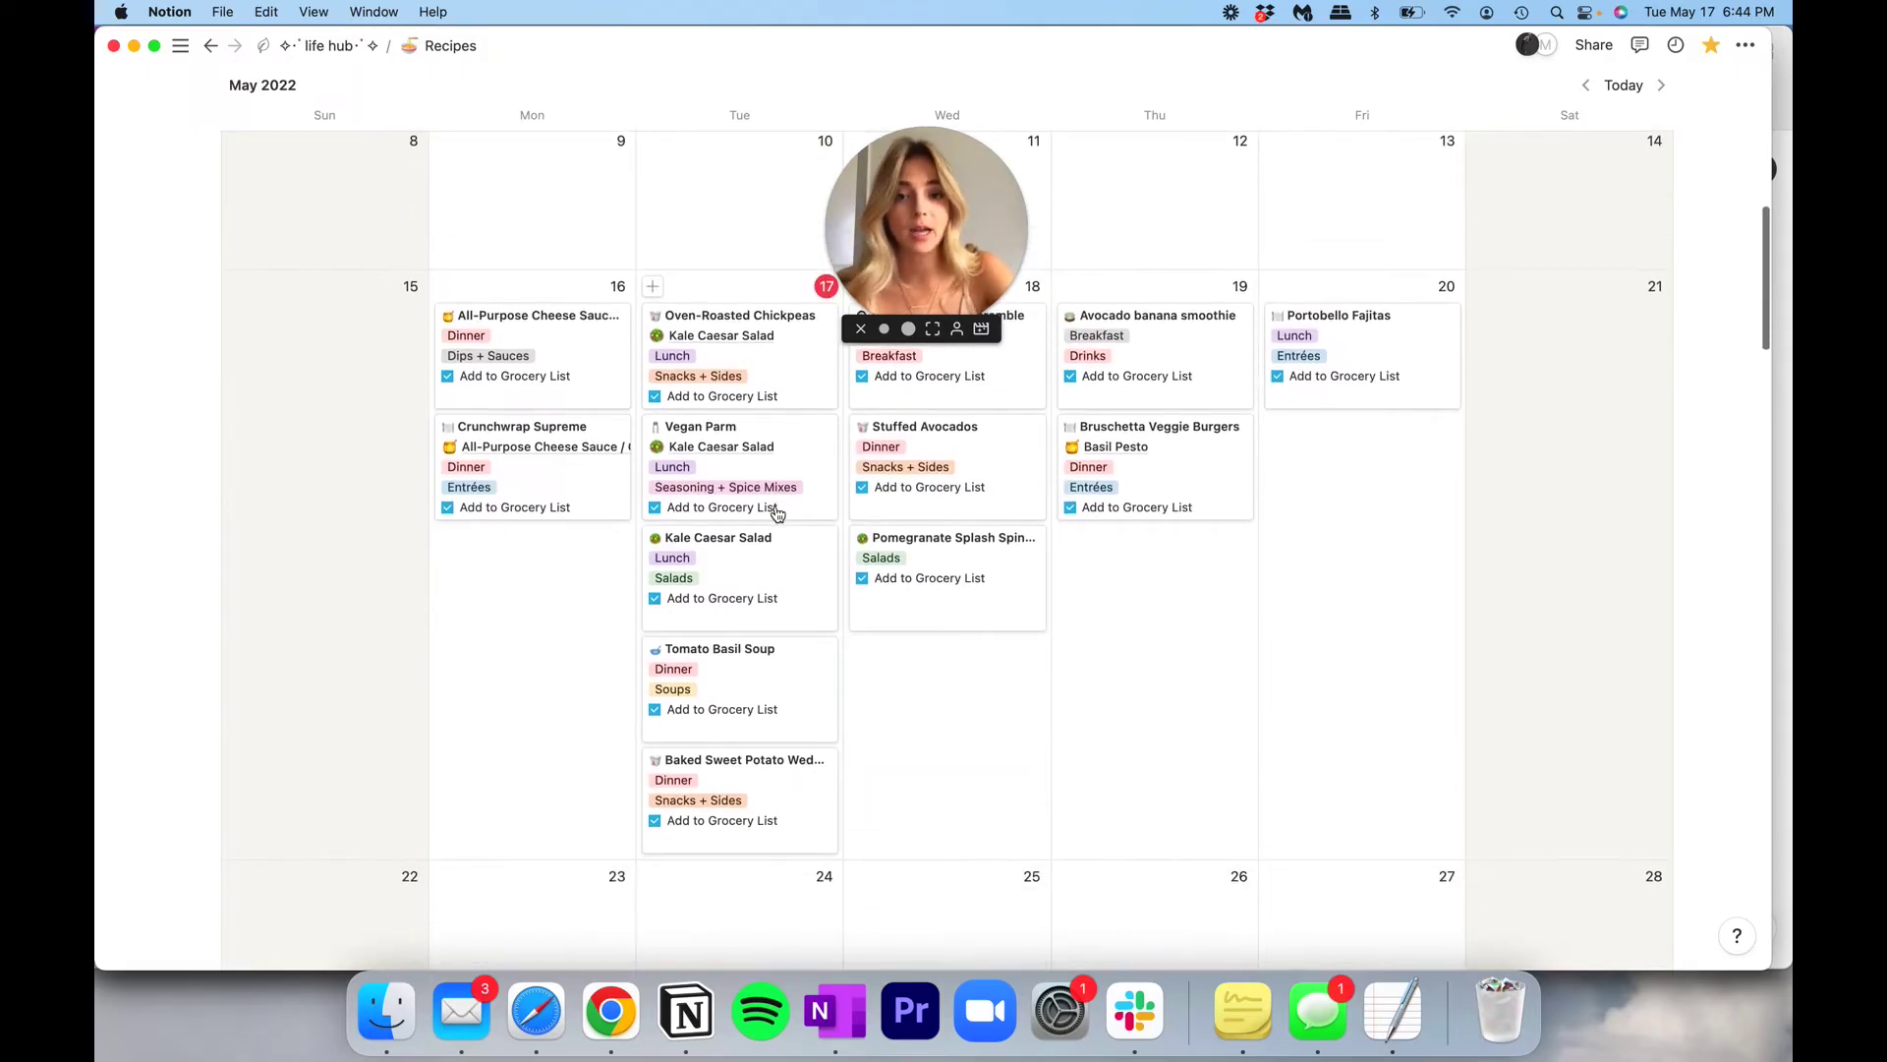
{"action": "scroll", "coordinate": [777, 512], "scroll_direction": "up", "scroll_amount": 5}
{"action": "scroll", "coordinate": [777, 512], "scroll_direction": "up", "scroll_amount": 1}
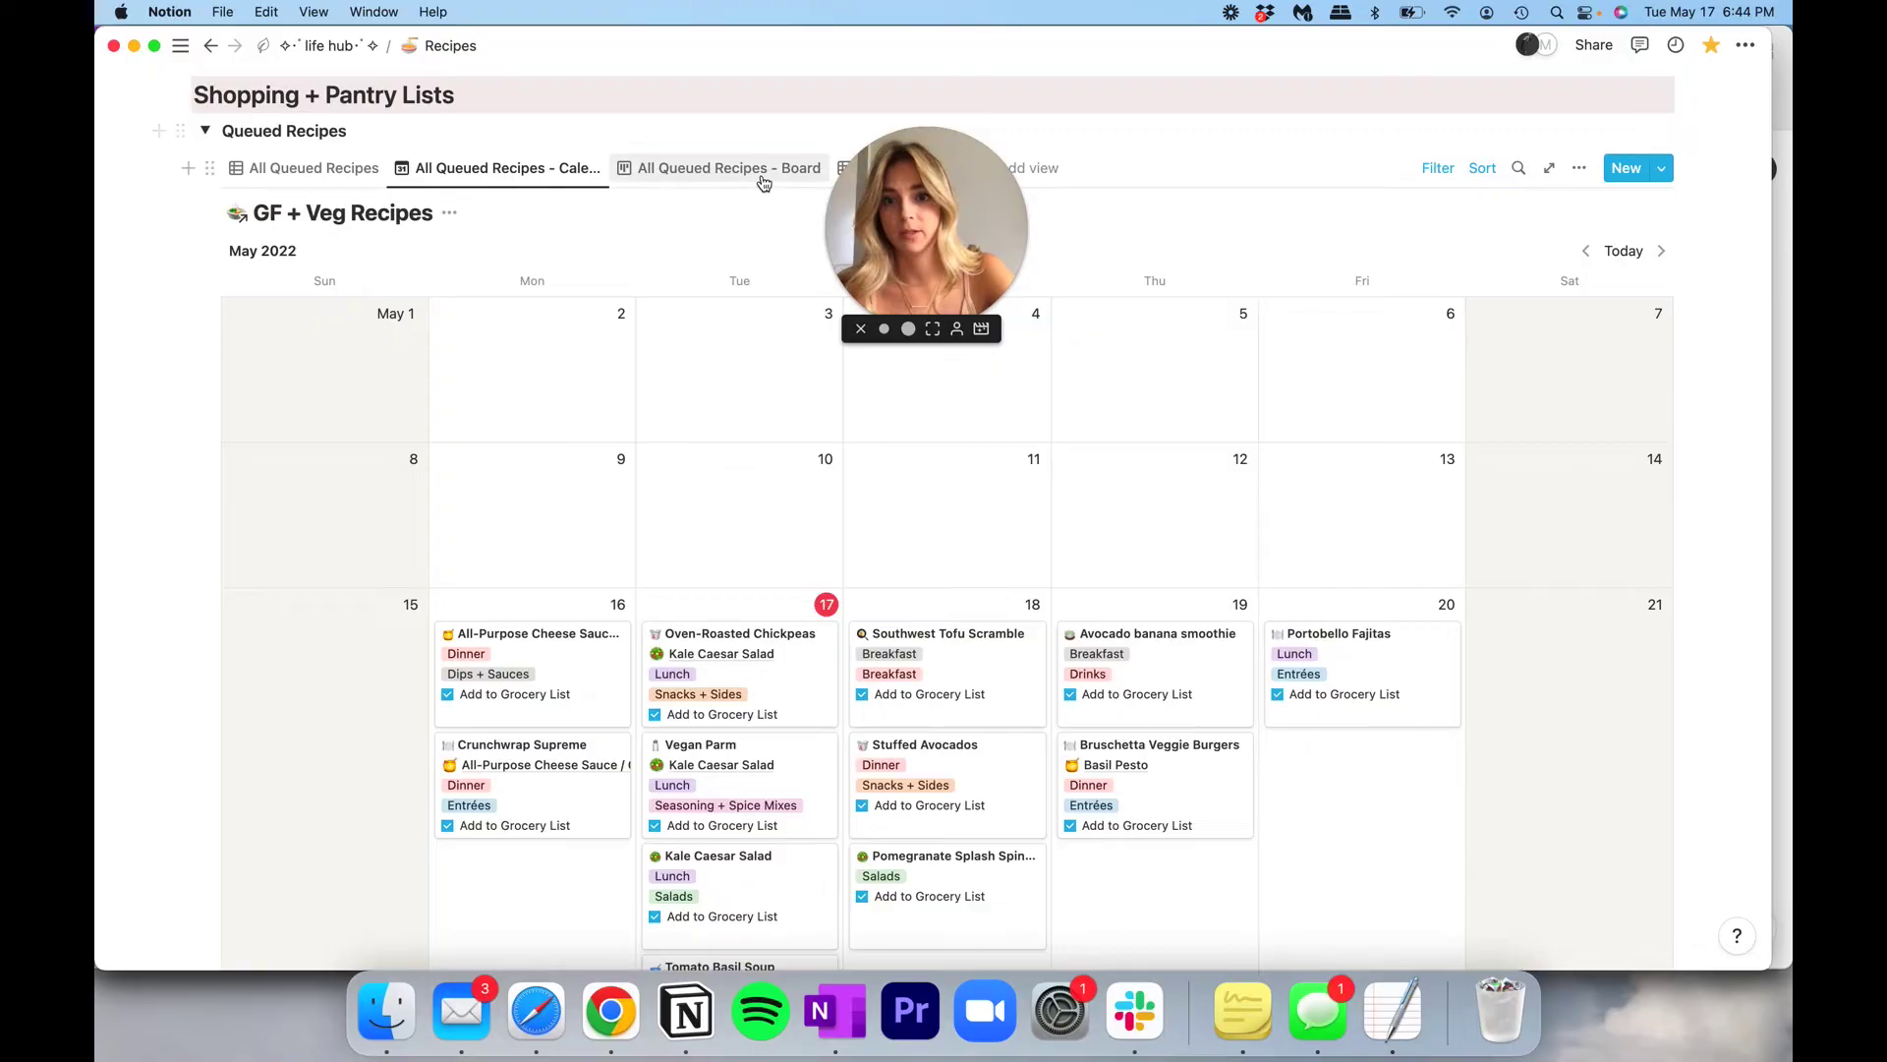
Cycle through the board, Queued Dinners and All Queued Recipes views, then collapse Queued Recipes.
{"action": "left_click", "coordinate": [764, 183]}
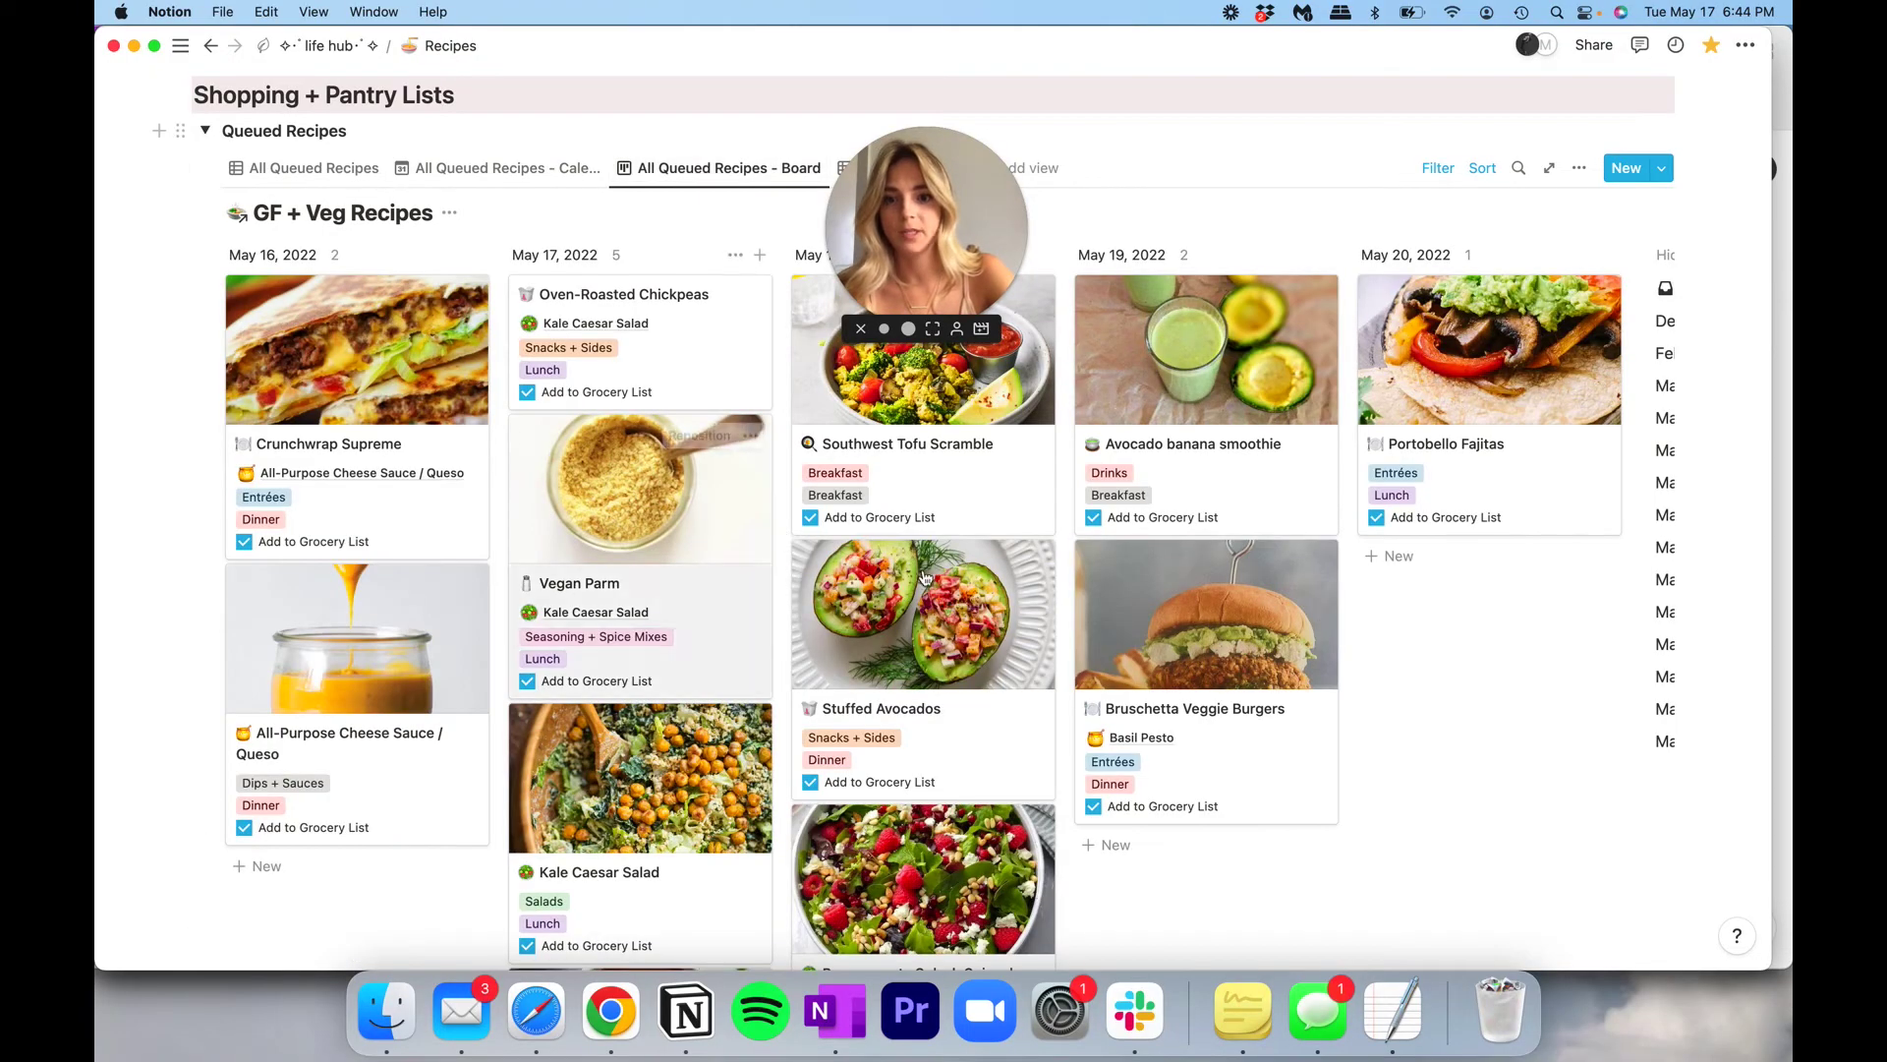
{"action": "scroll", "coordinate": [857, 610], "scroll_direction": "up", "scroll_amount": 3}
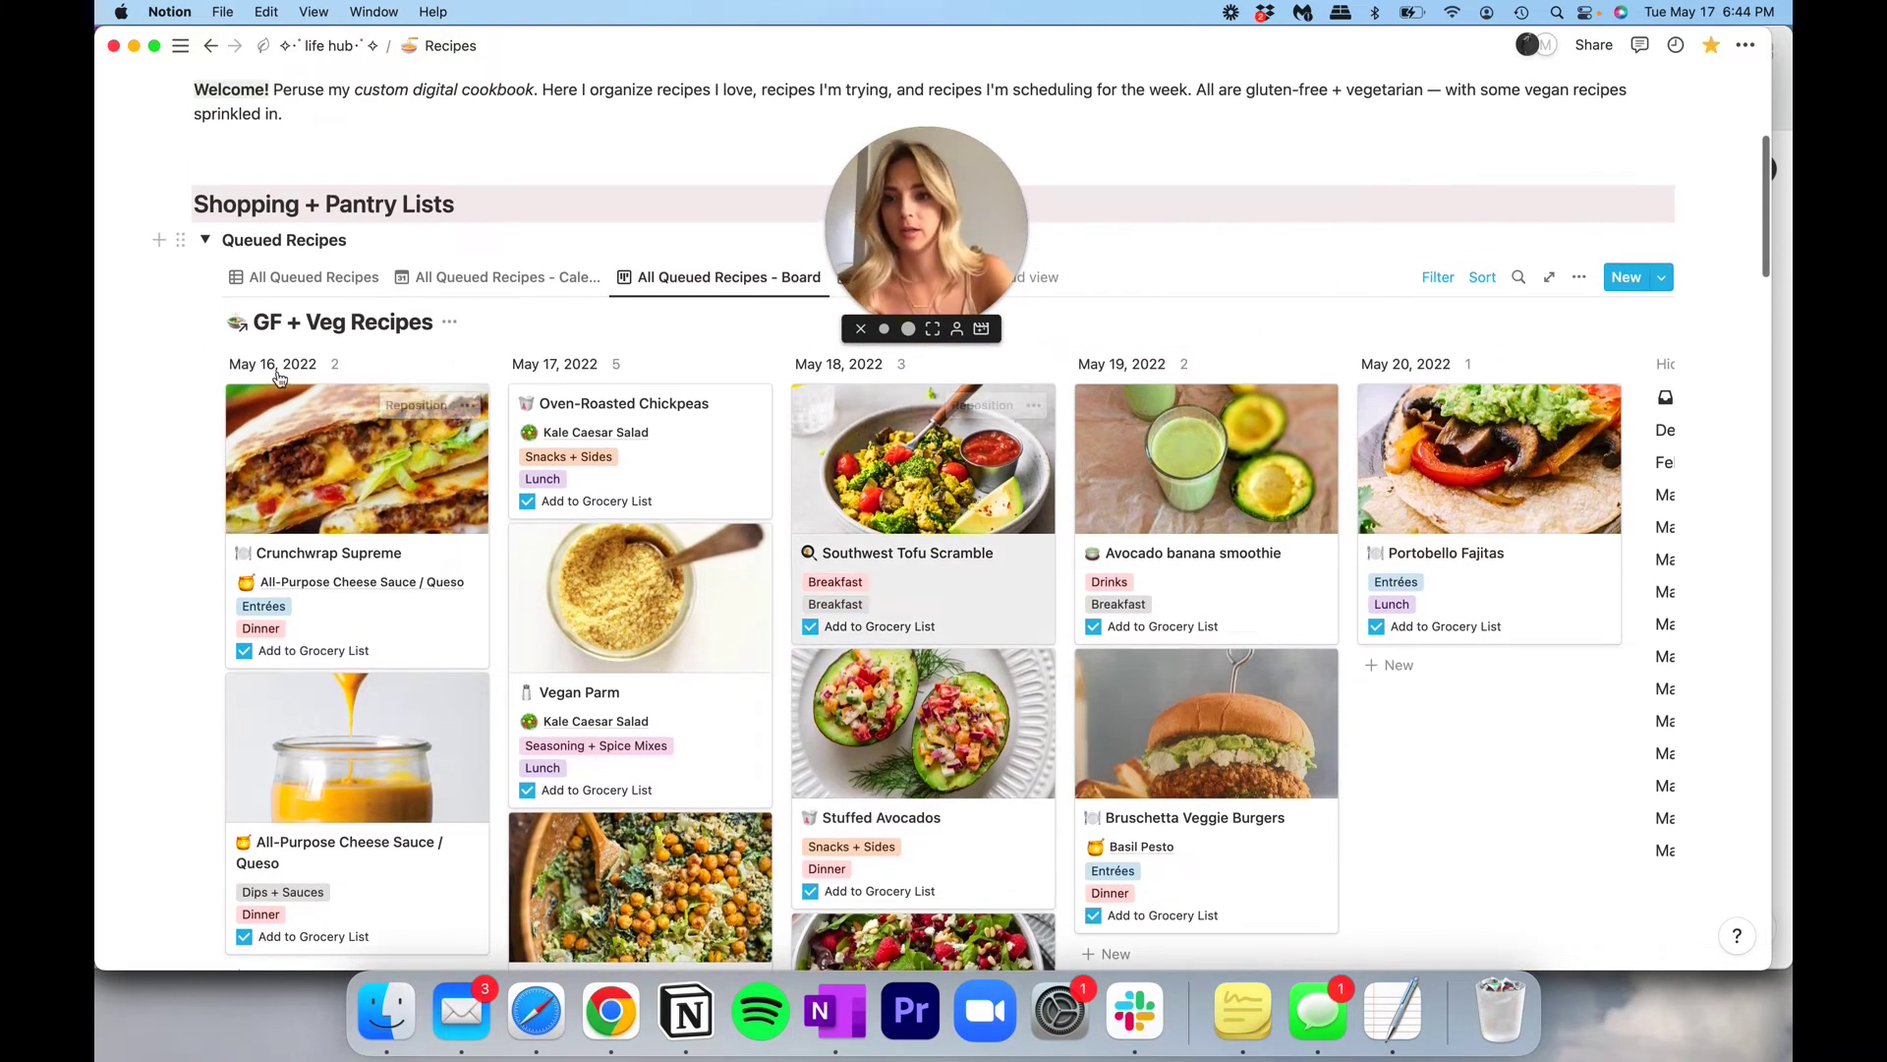
{"action": "scroll", "coordinate": [280, 364], "scroll_direction": "down", "scroll_amount": 1}
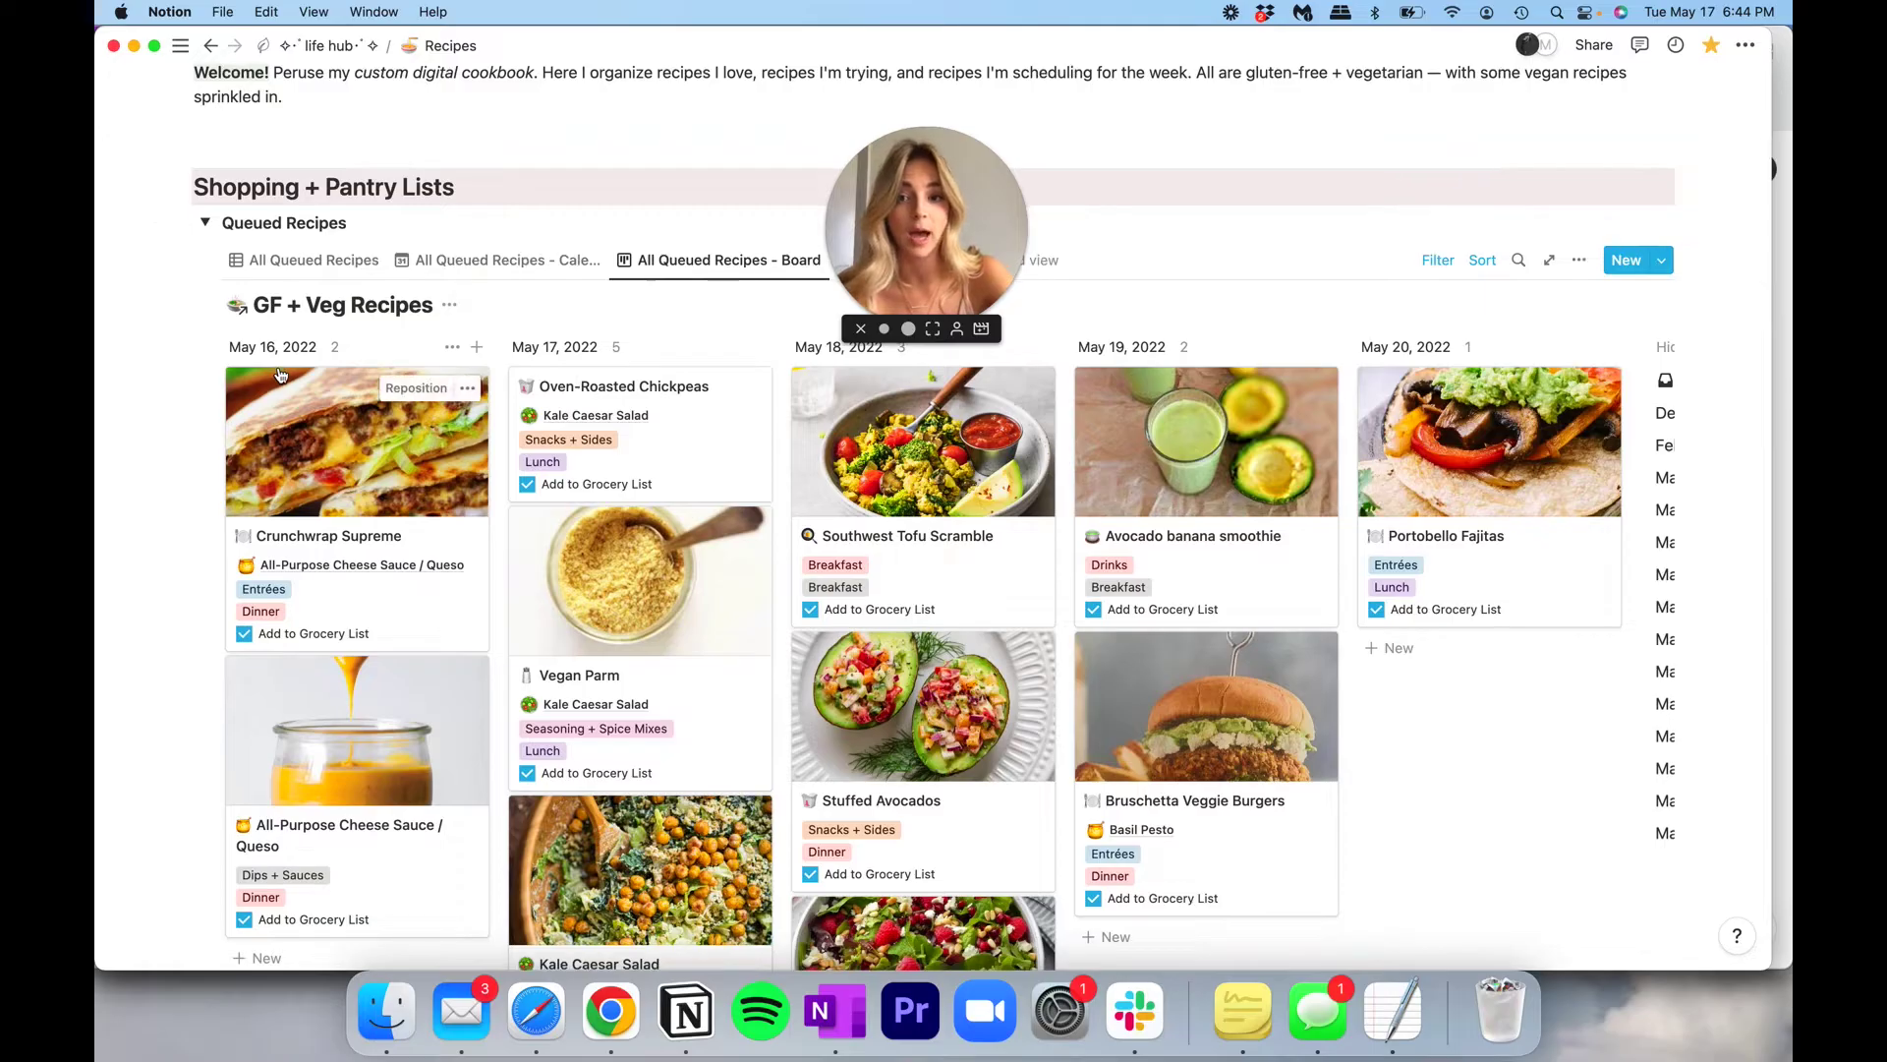
{"action": "left_click", "coordinate": [848, 272]}
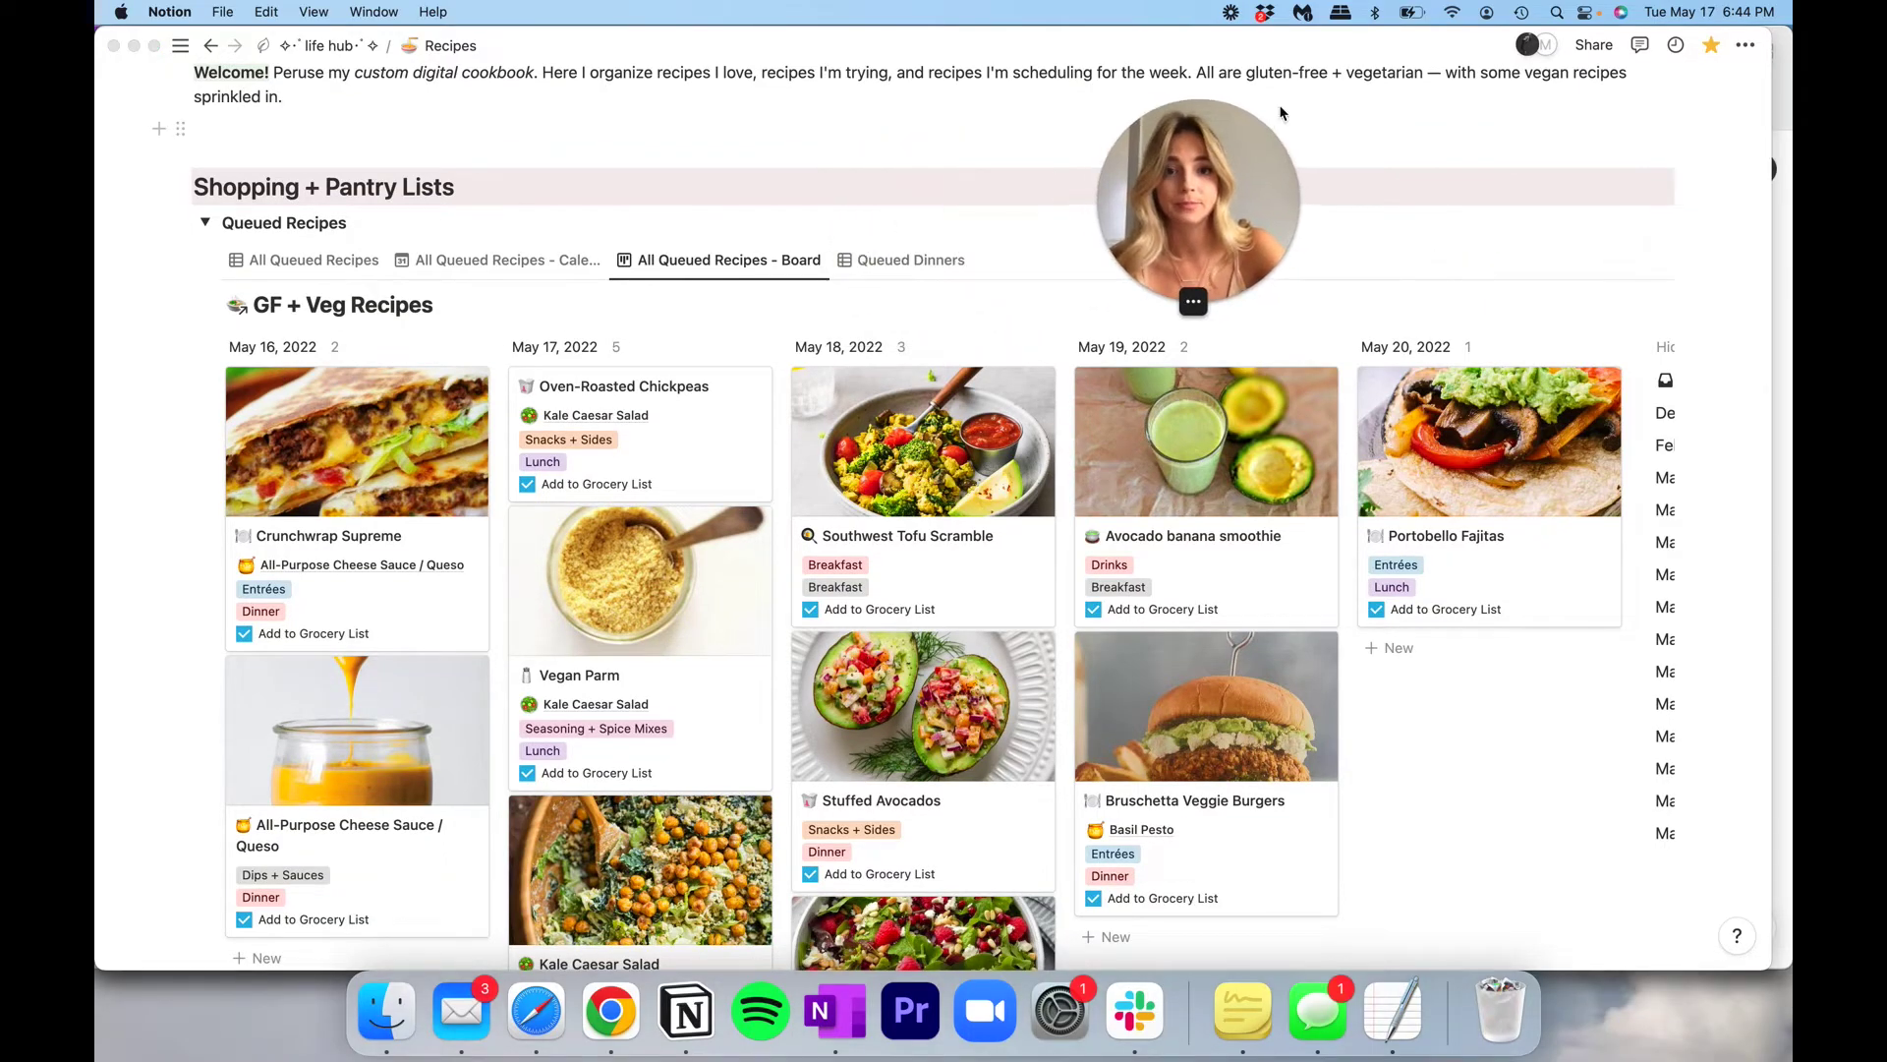
{"action": "left_click", "coordinate": [884, 273]}
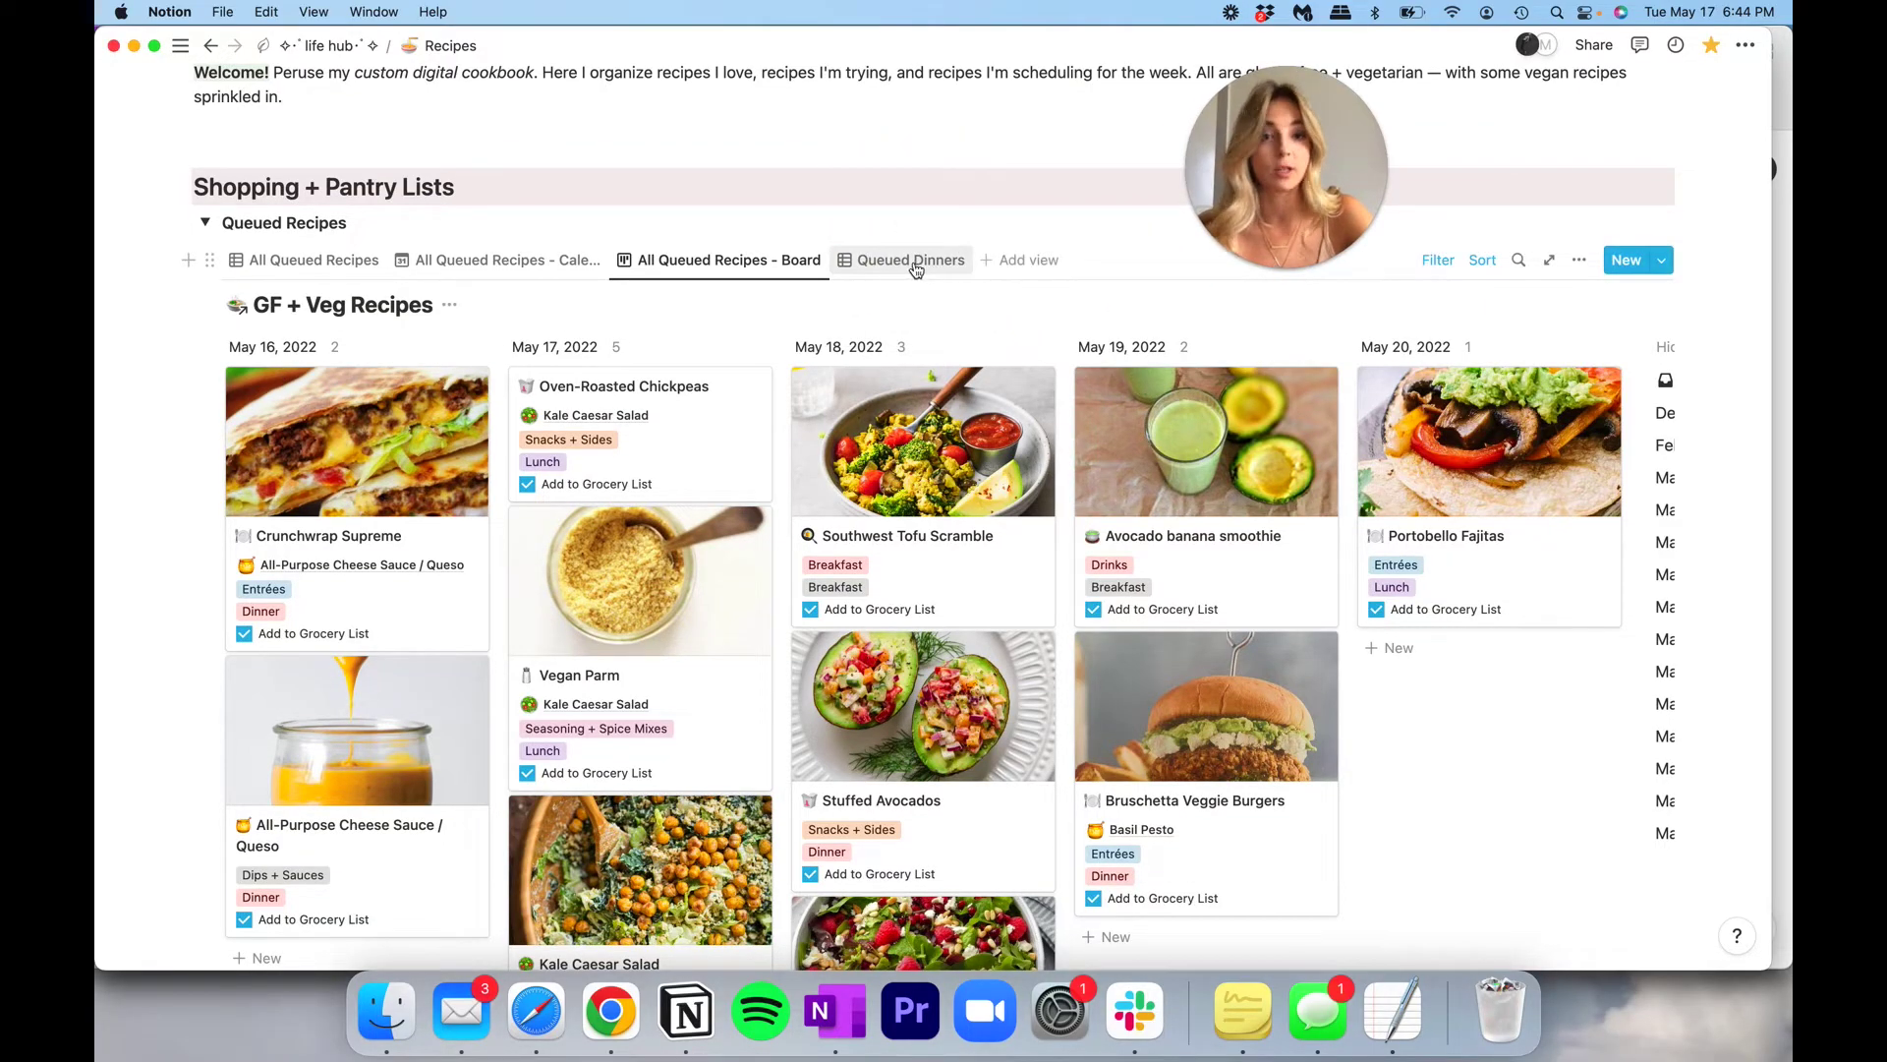
{"action": "left_click", "coordinate": [912, 262]}
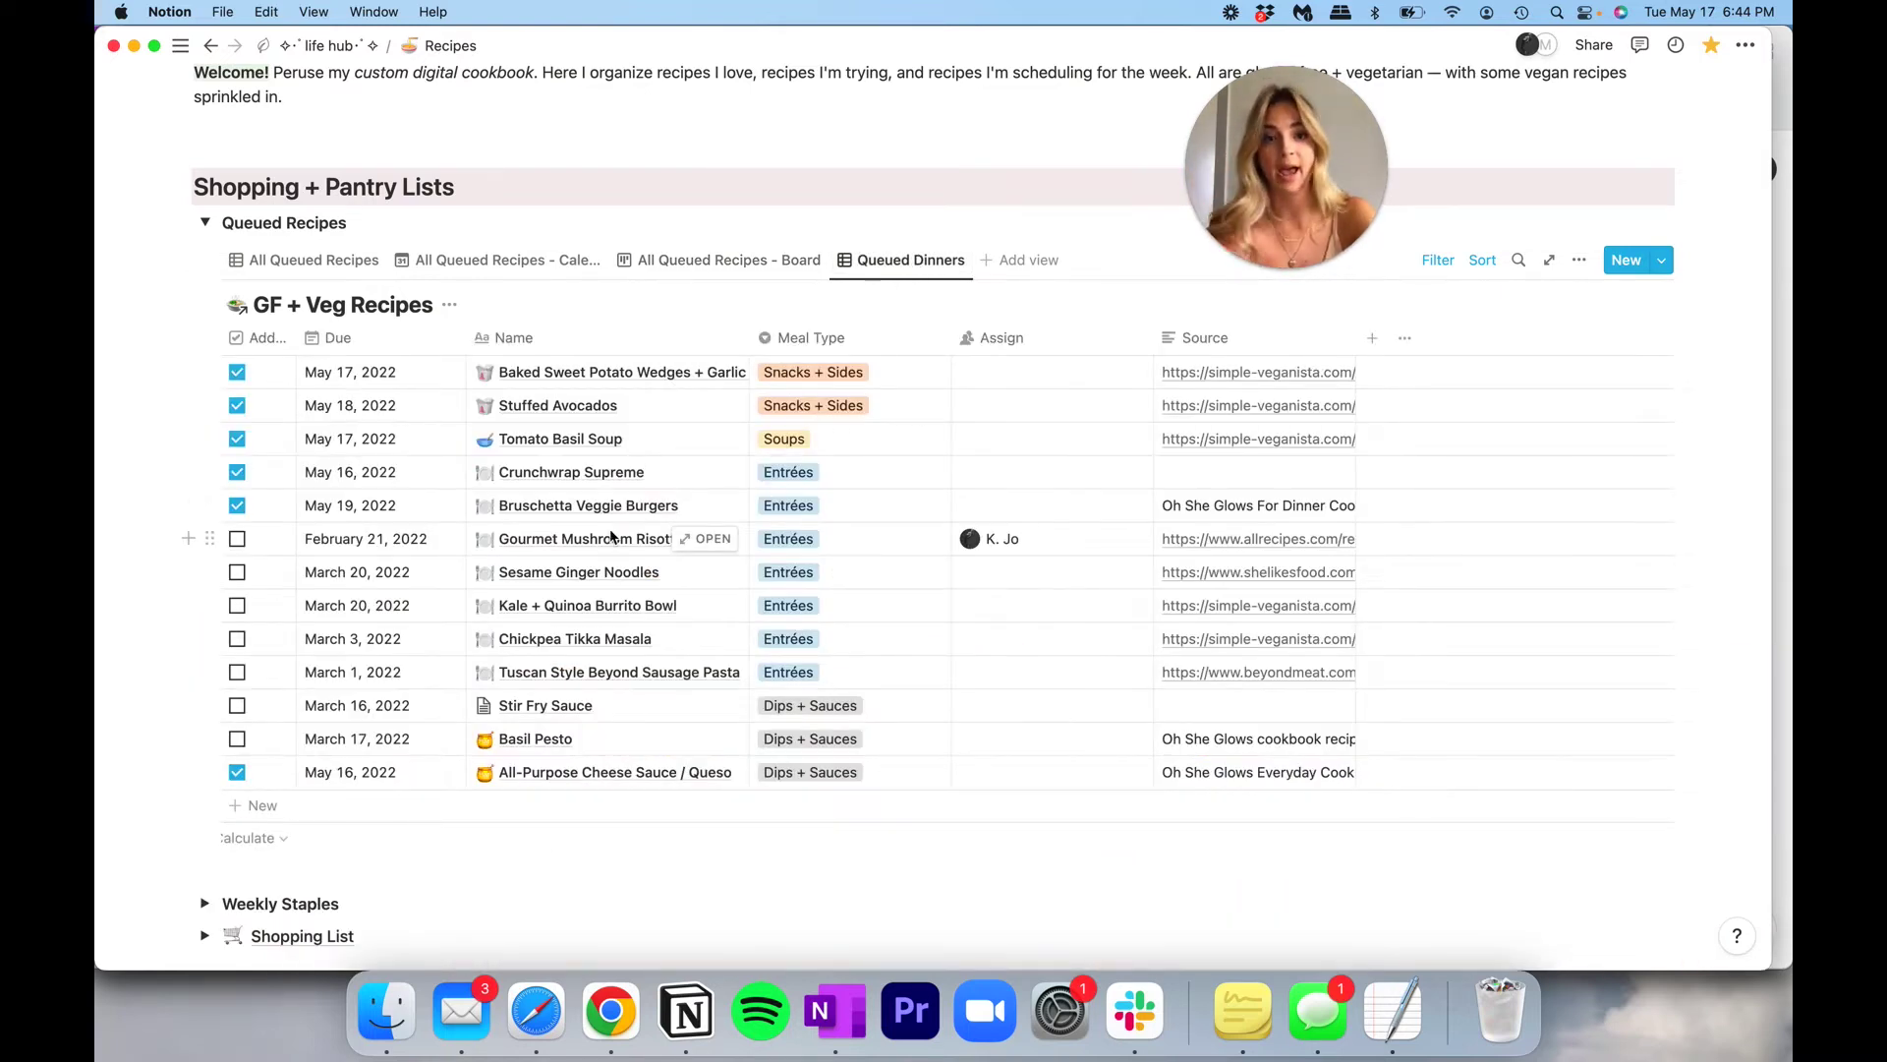
{"action": "left_click", "coordinate": [313, 261]}
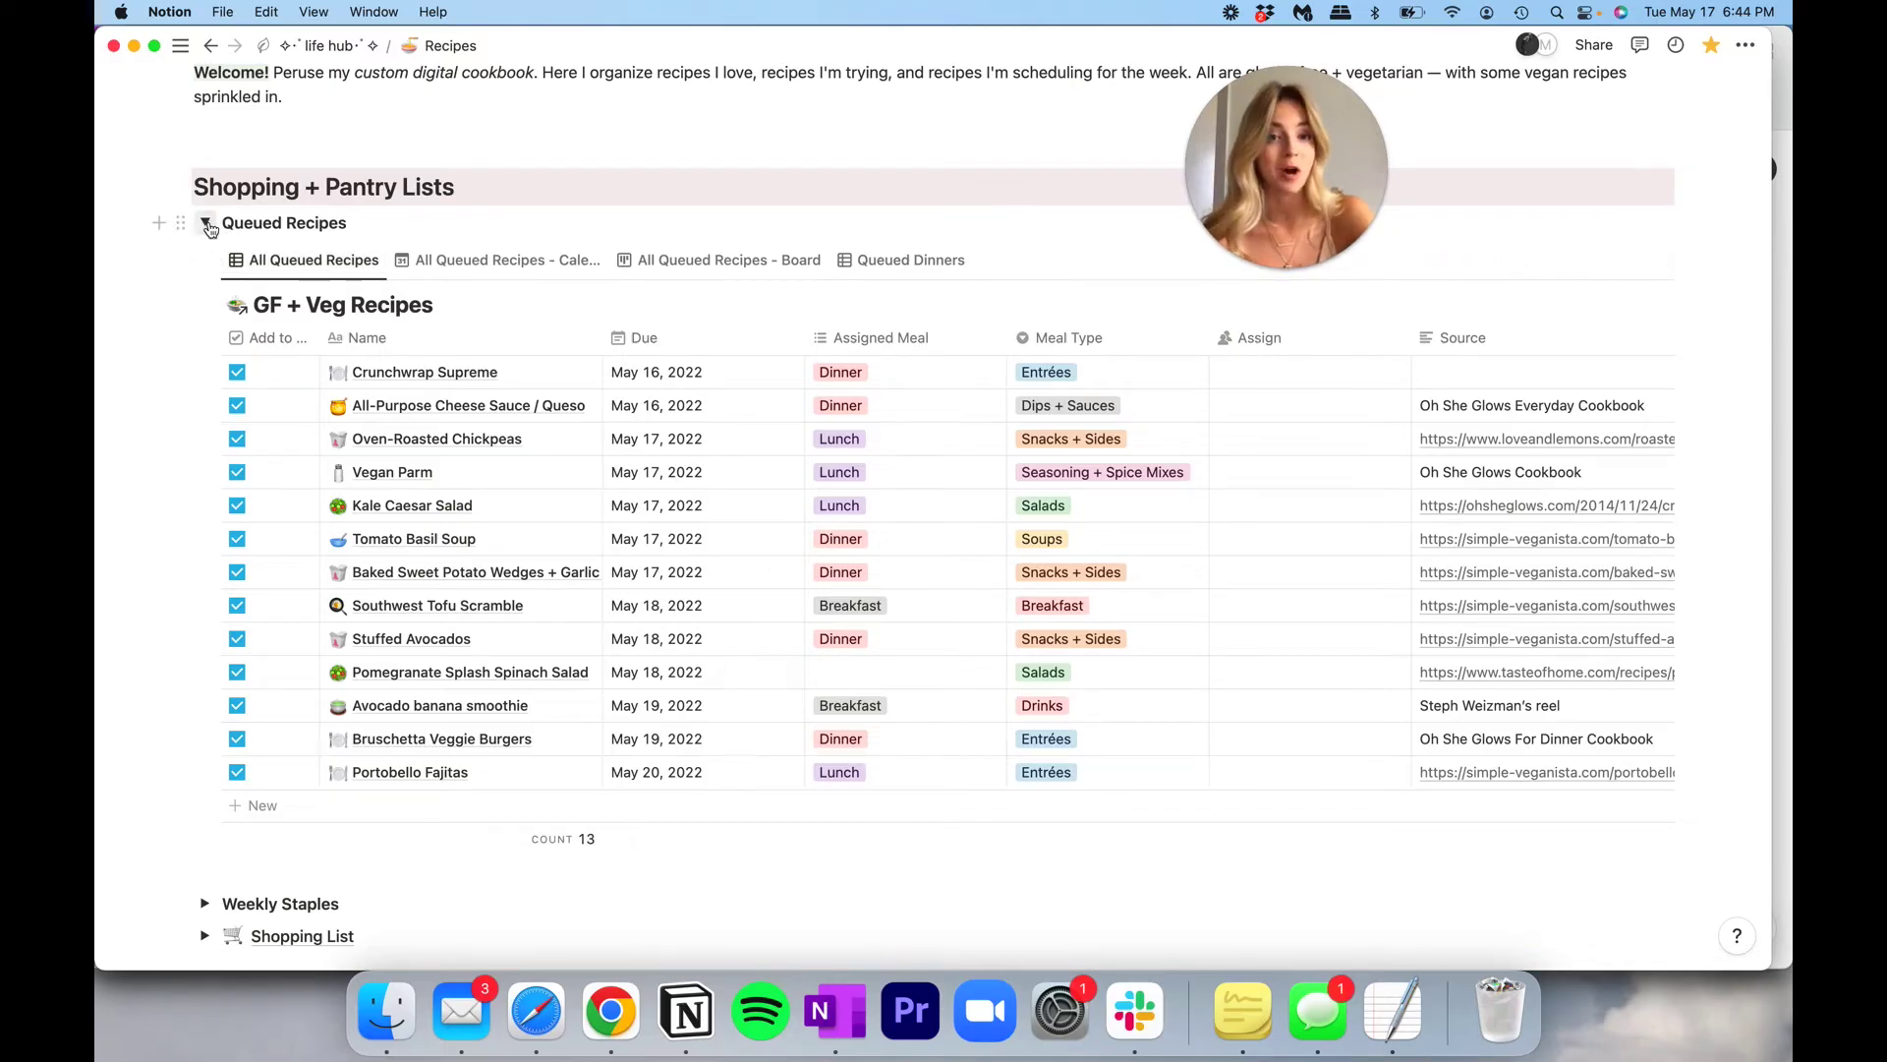
{"action": "left_click", "coordinate": [208, 225]}
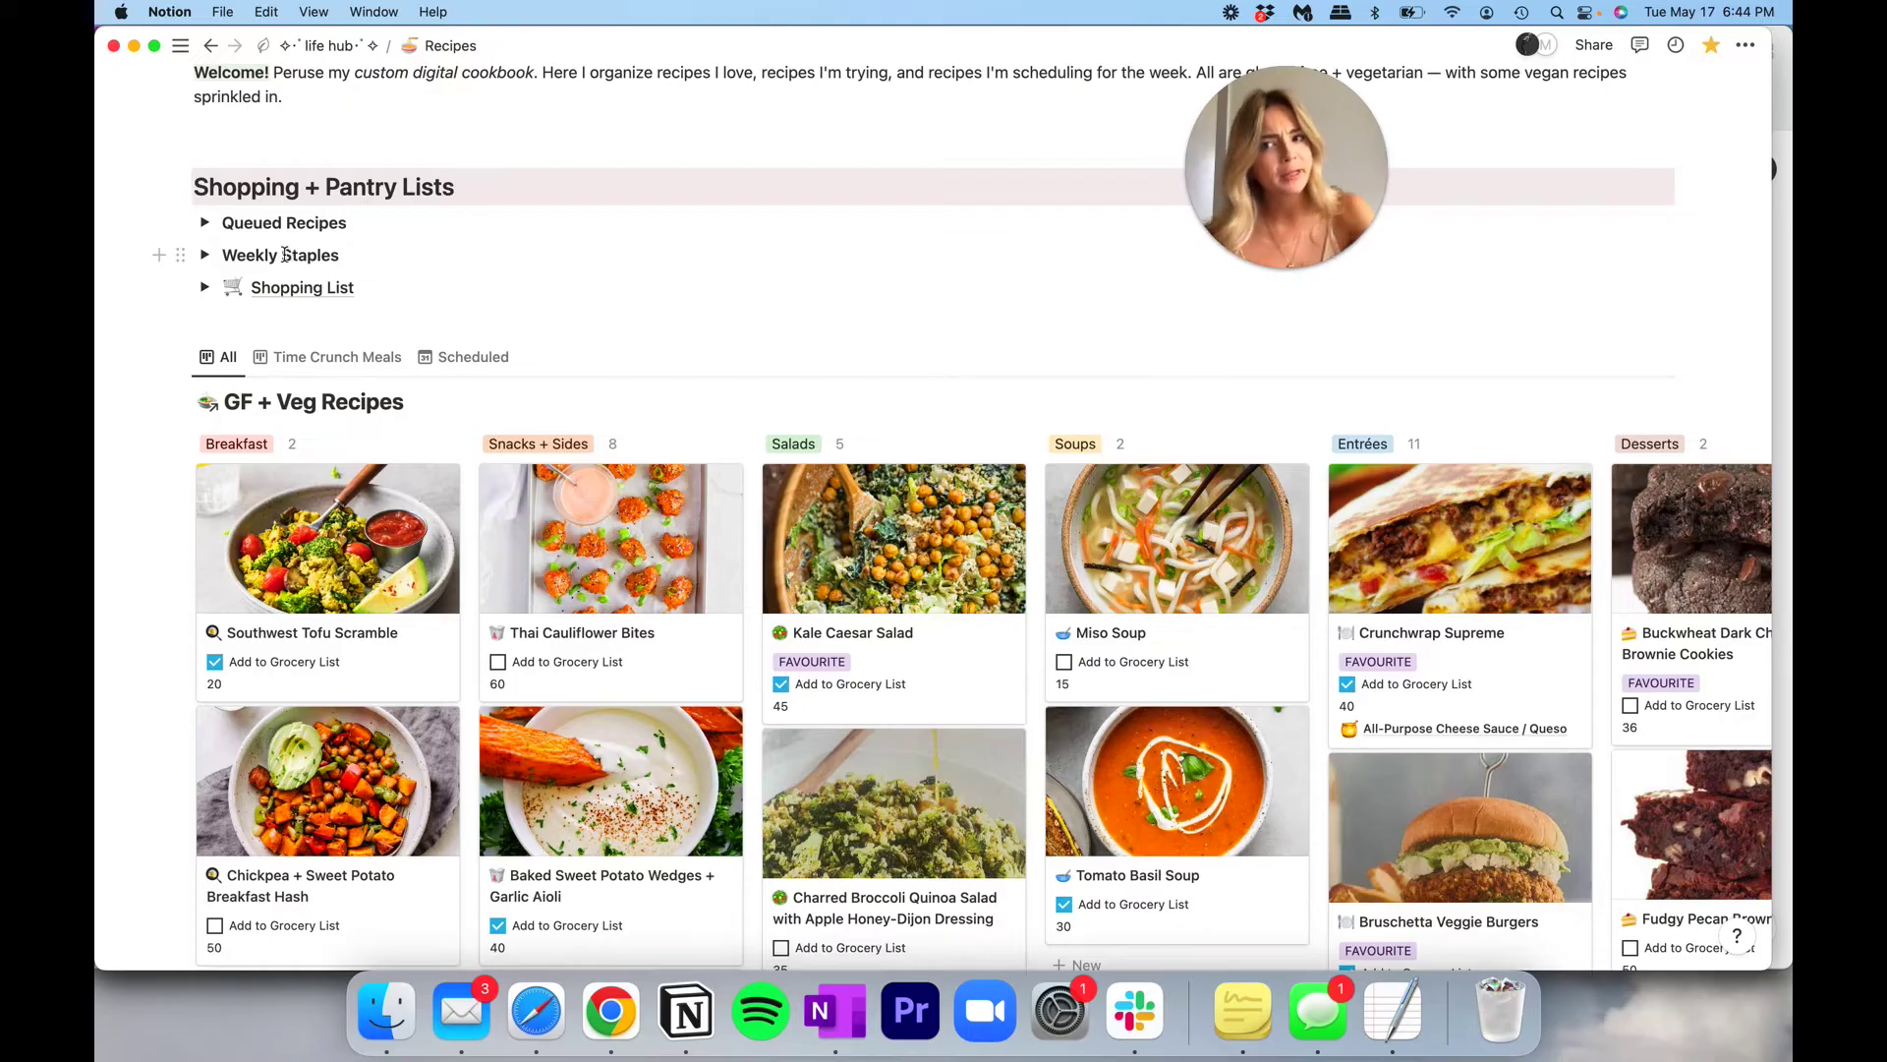
{"action": "left_click", "coordinate": [204, 254]}
{"action": "left_click", "coordinate": [204, 255]}
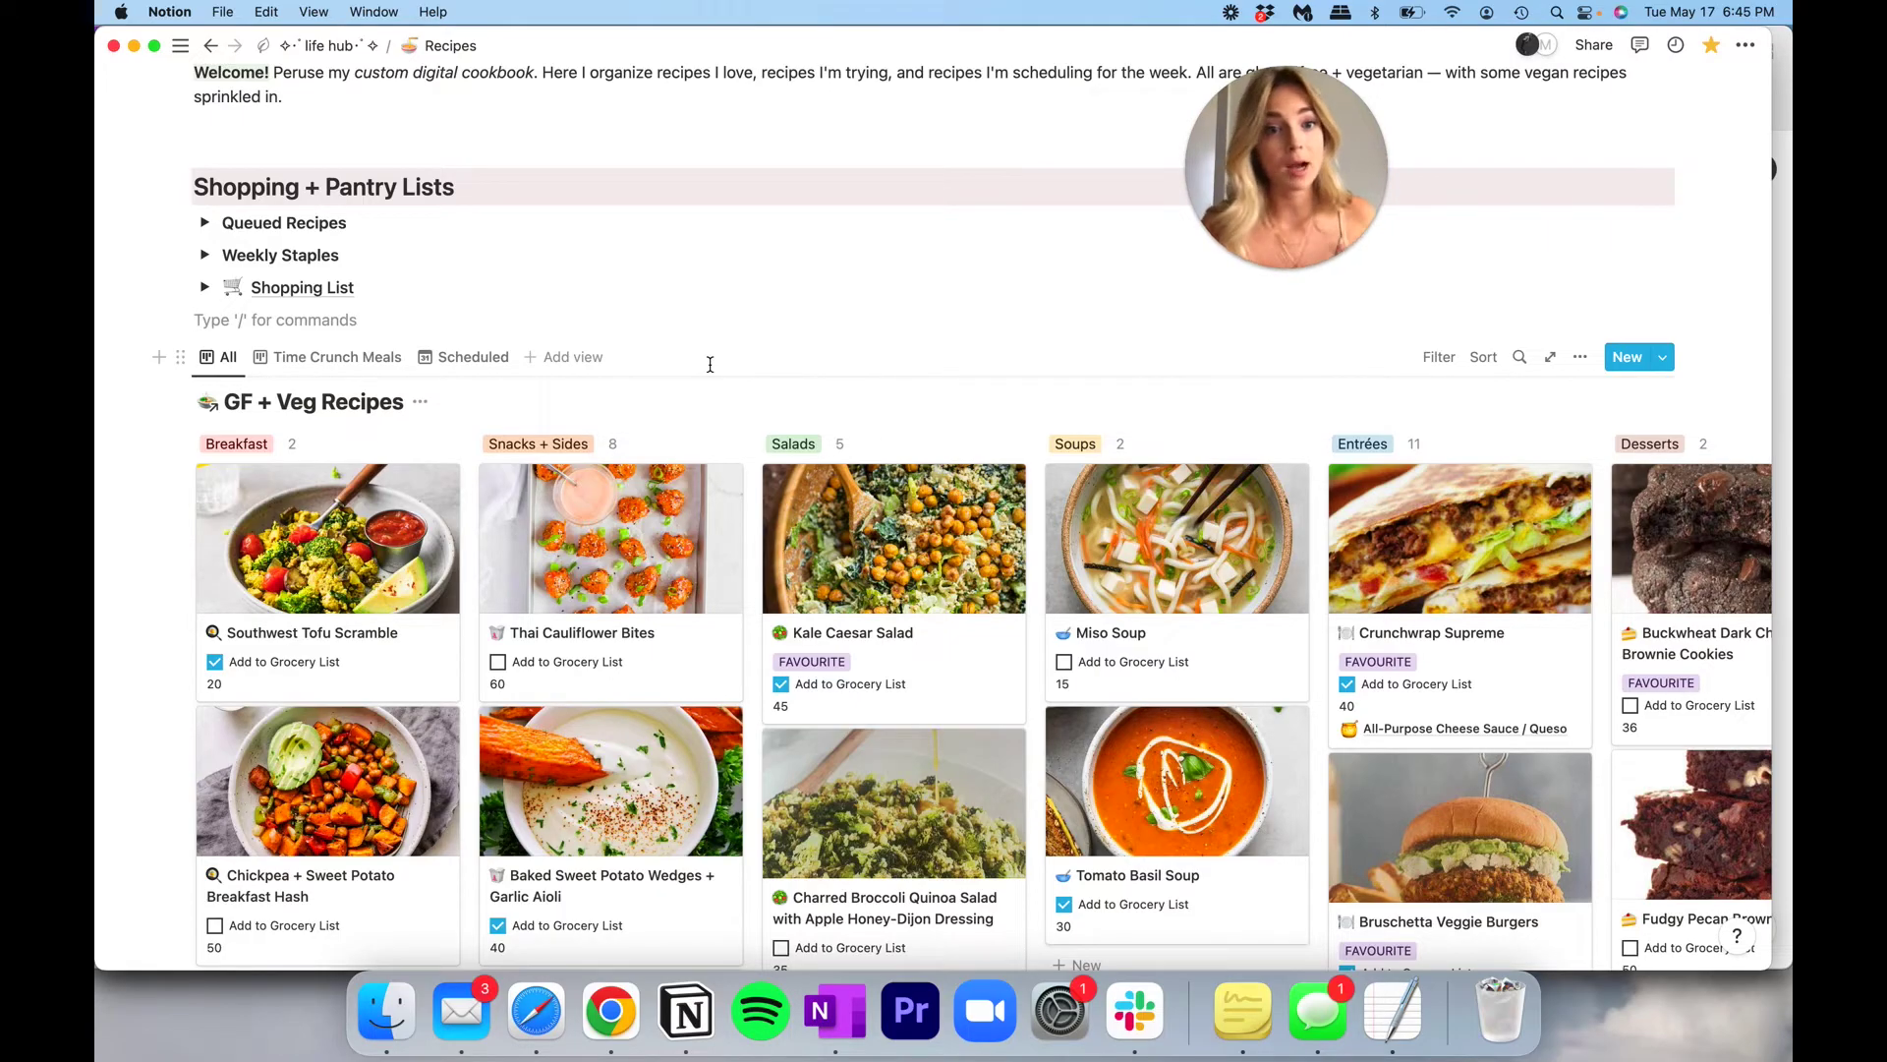
{"action": "left_click", "coordinate": [205, 258]}
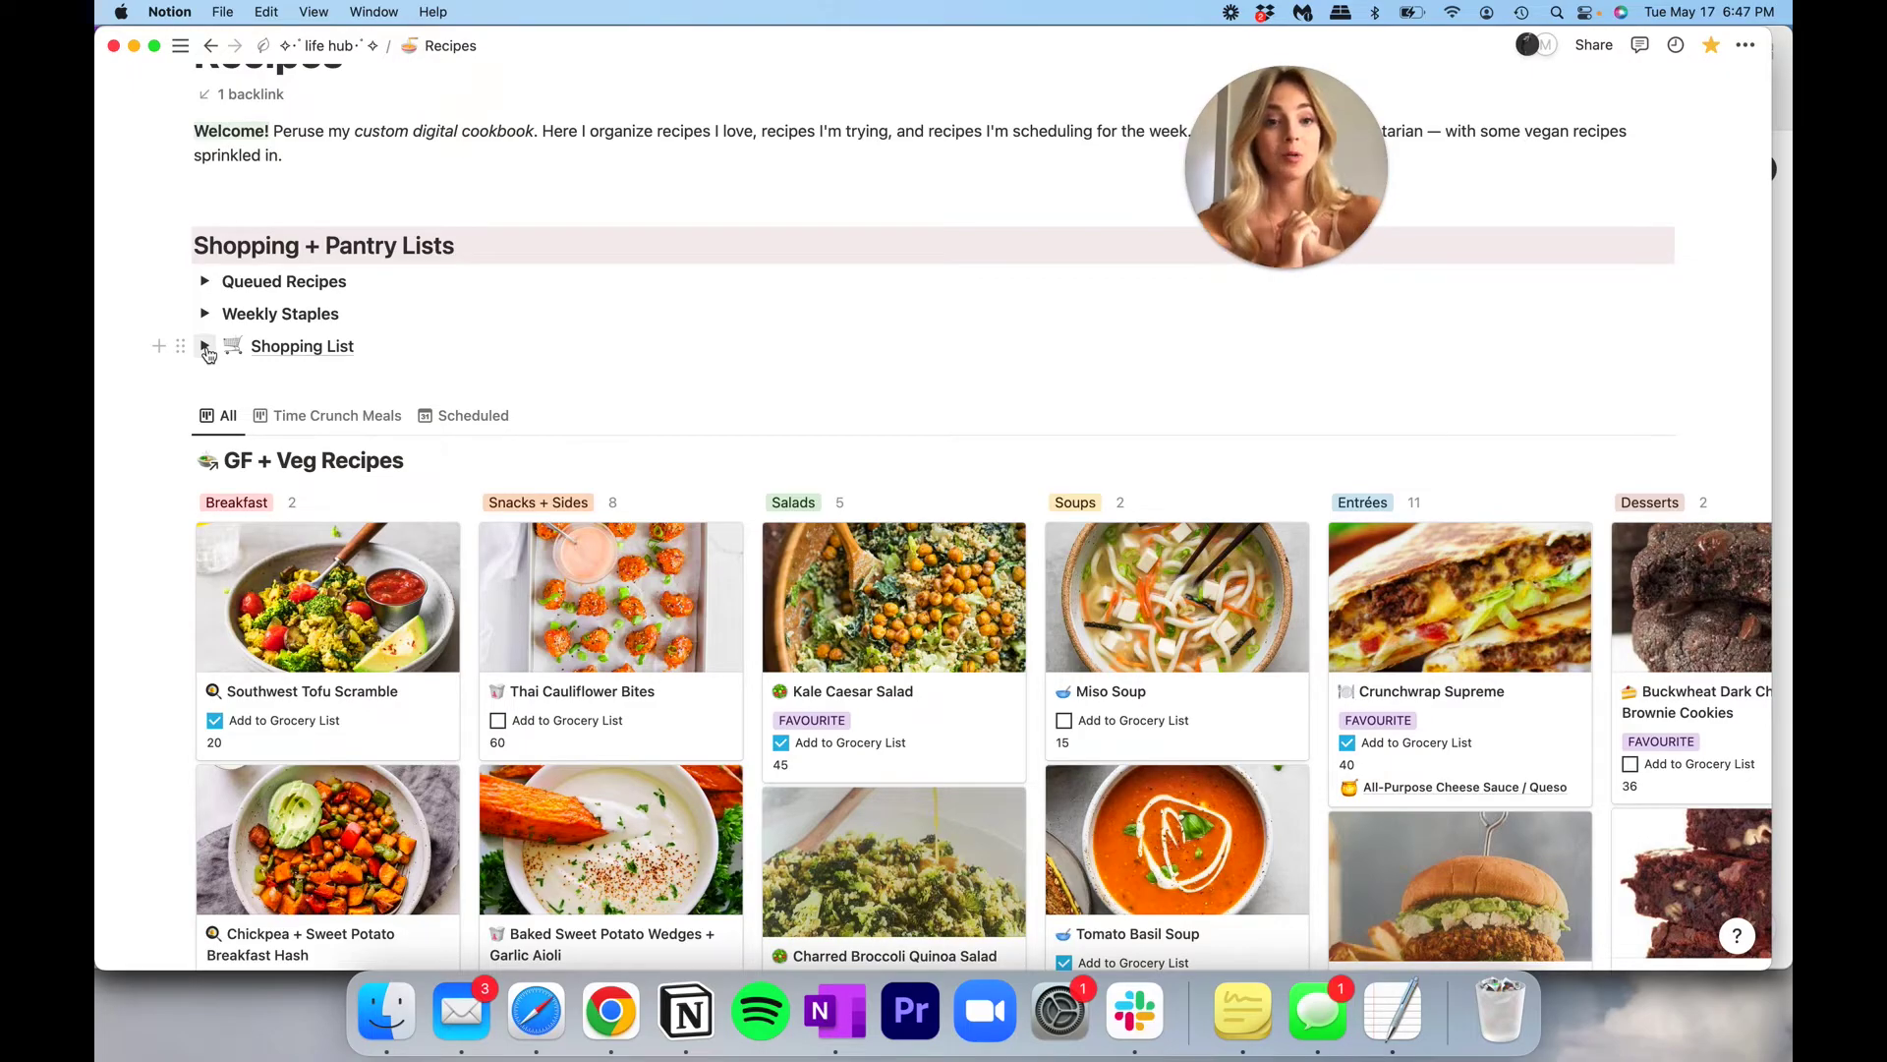
Expand Shopping List, preview it as a page, then return and scroll to its To Buy Ingredients table.
{"action": "left_click", "coordinate": [207, 348]}
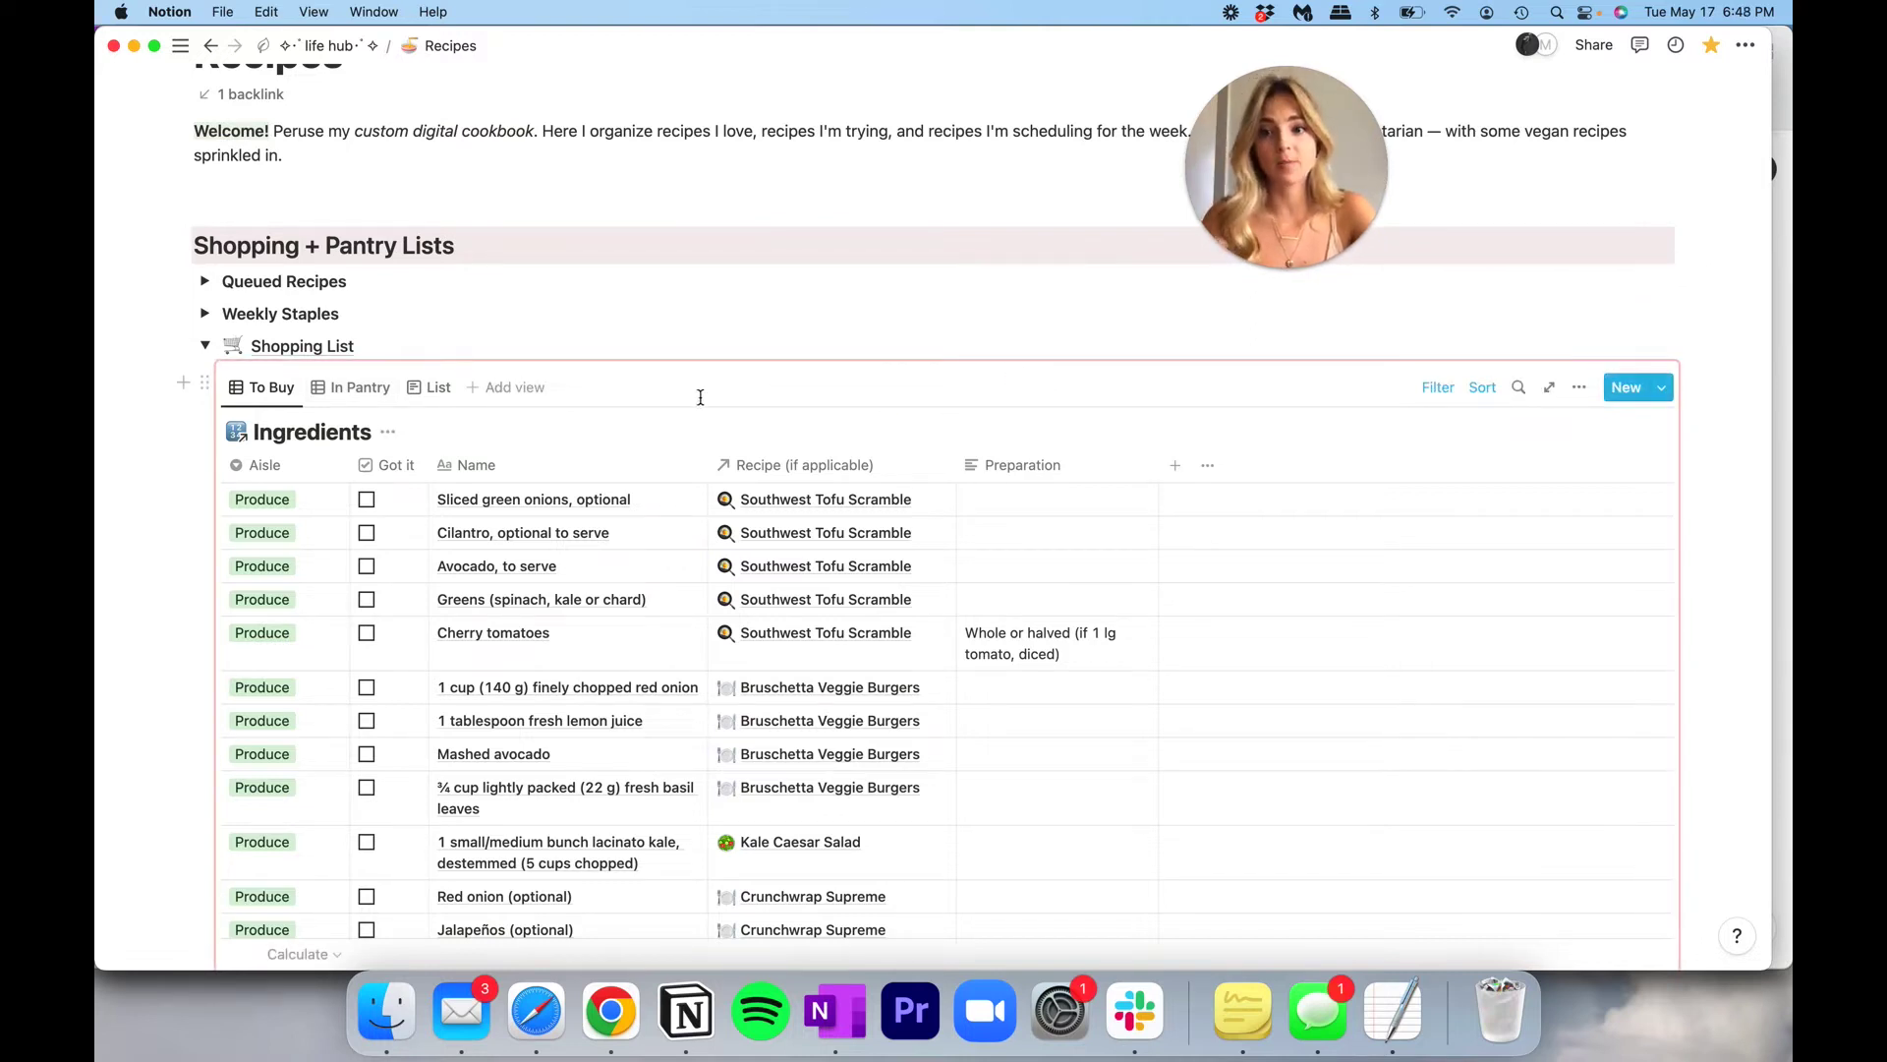
{"action": "left_click", "coordinate": [304, 349]}
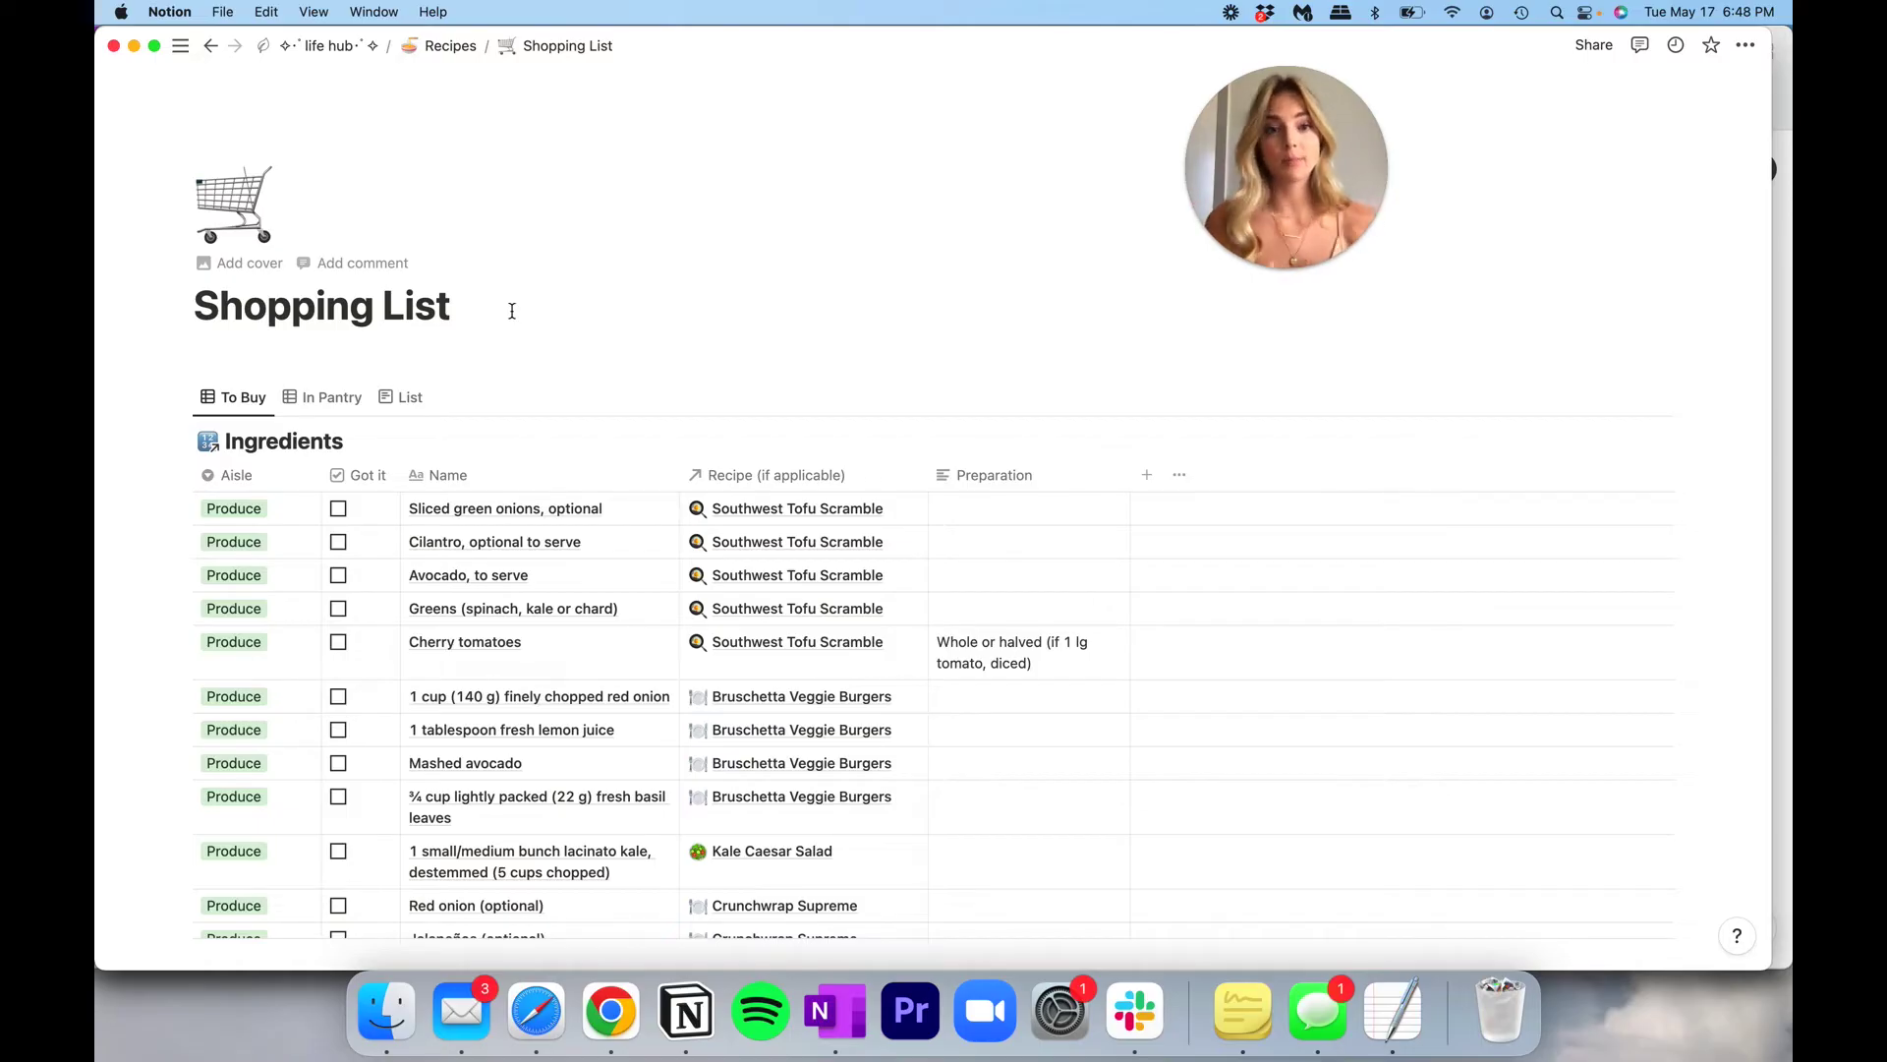
{"action": "key", "text": "super+bracketleft"}
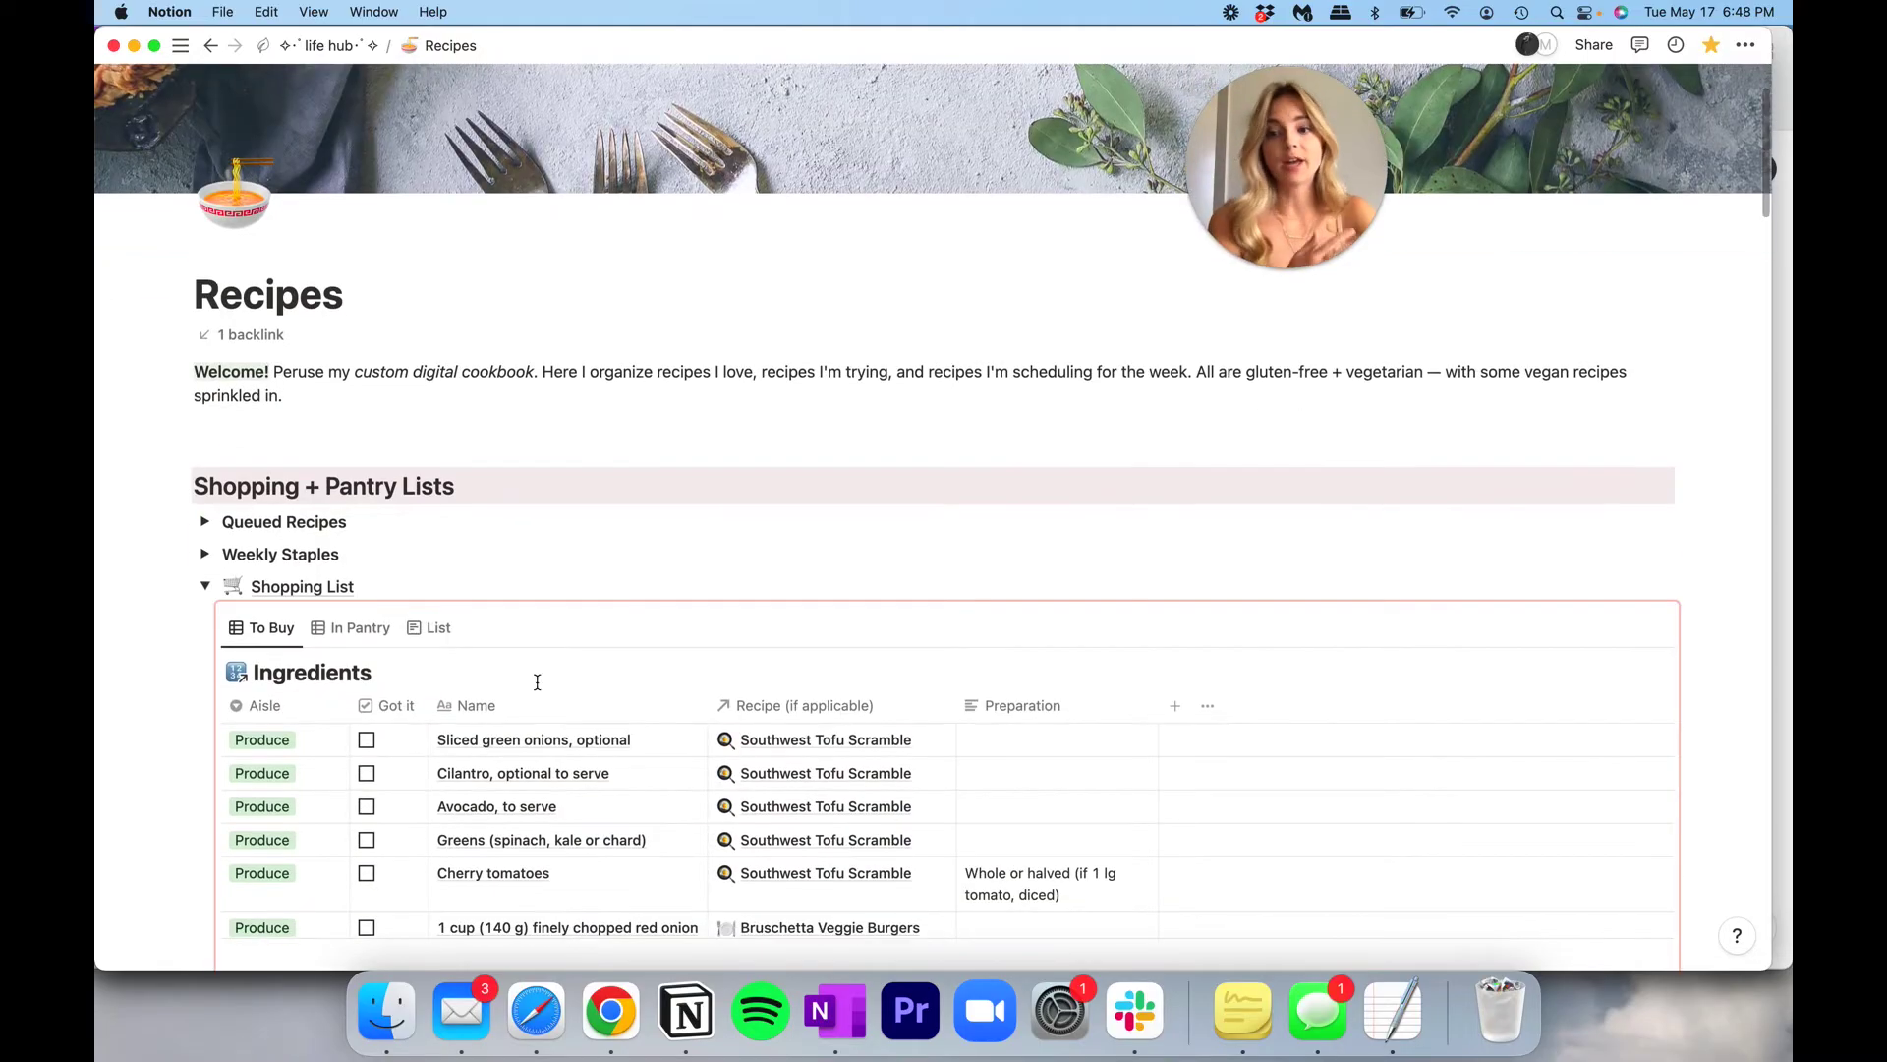
{"action": "scroll", "coordinate": [987, 515], "scroll_direction": "down", "scroll_amount": 3}
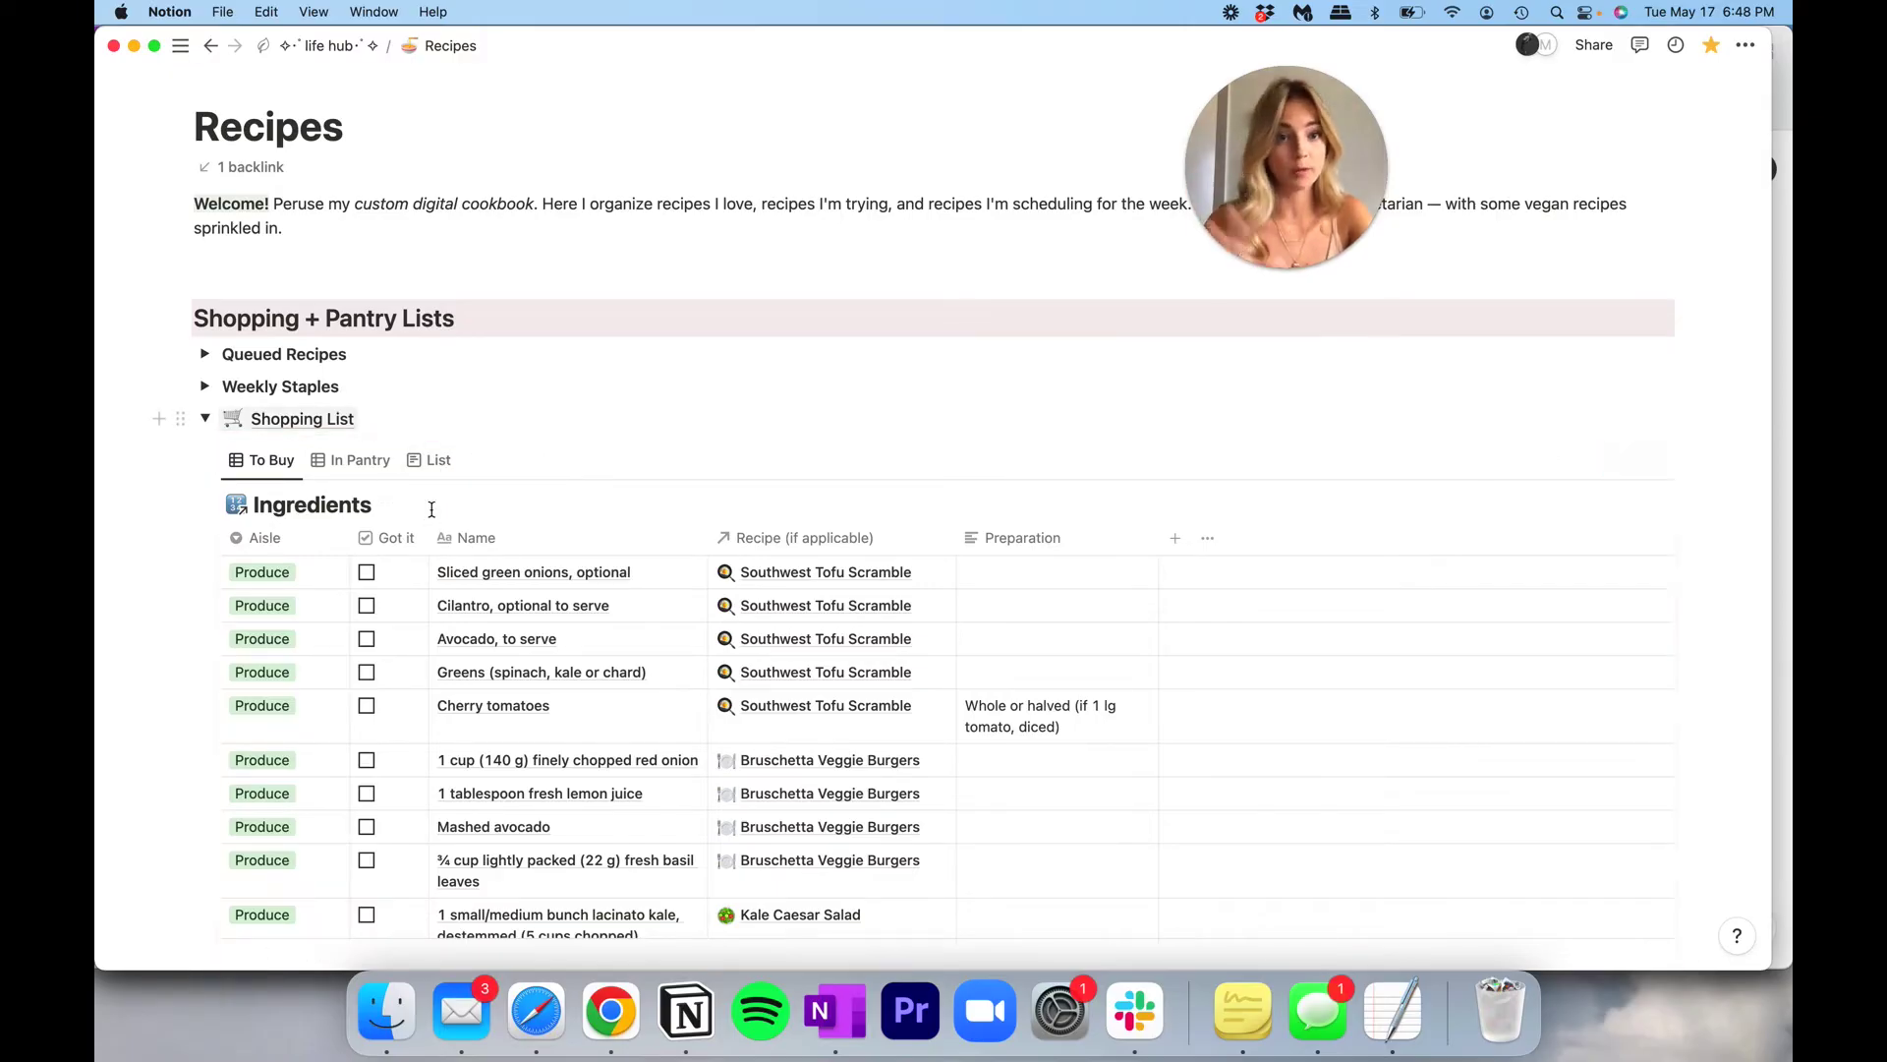
{"action": "scroll", "coordinate": [432, 509], "scroll_direction": "down", "scroll_amount": 1}
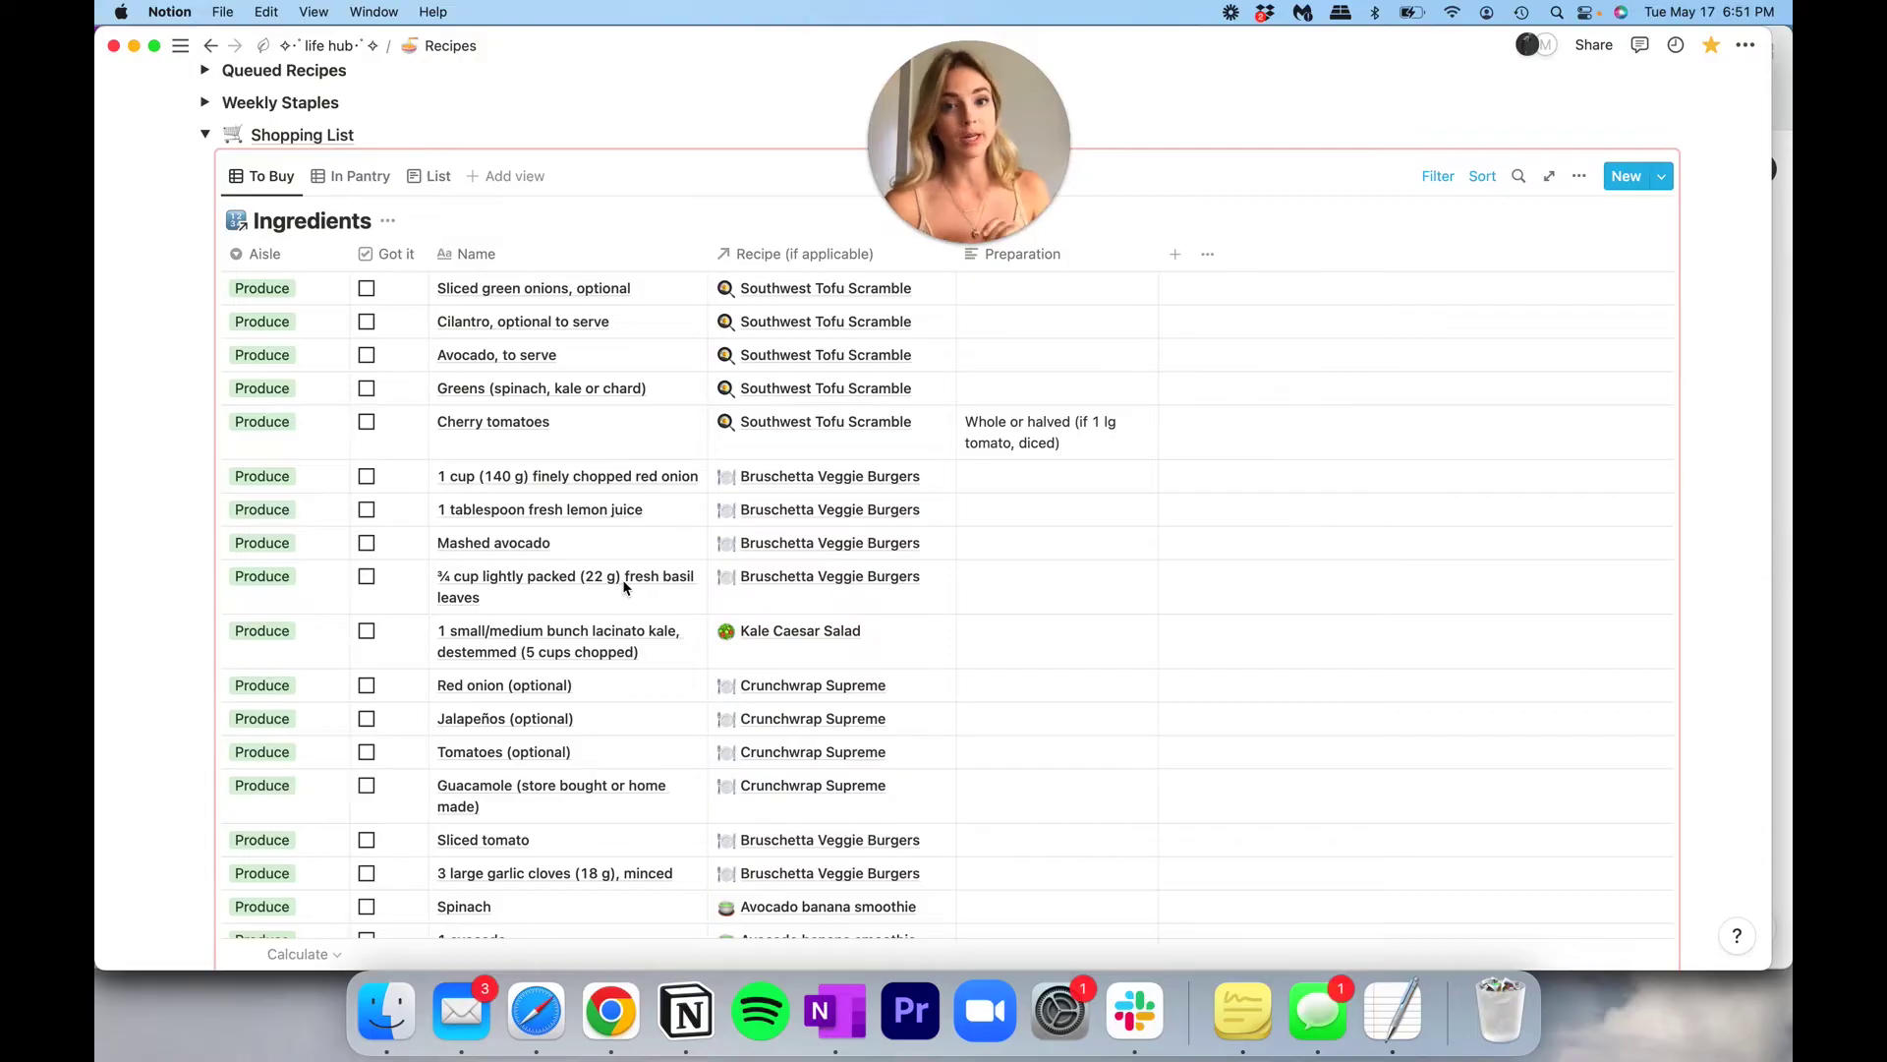
{"action": "scroll", "coordinate": [622, 580], "scroll_direction": "down", "scroll_amount": 10}
{"action": "scroll", "coordinate": [622, 580], "scroll_direction": "up", "scroll_amount": 7}
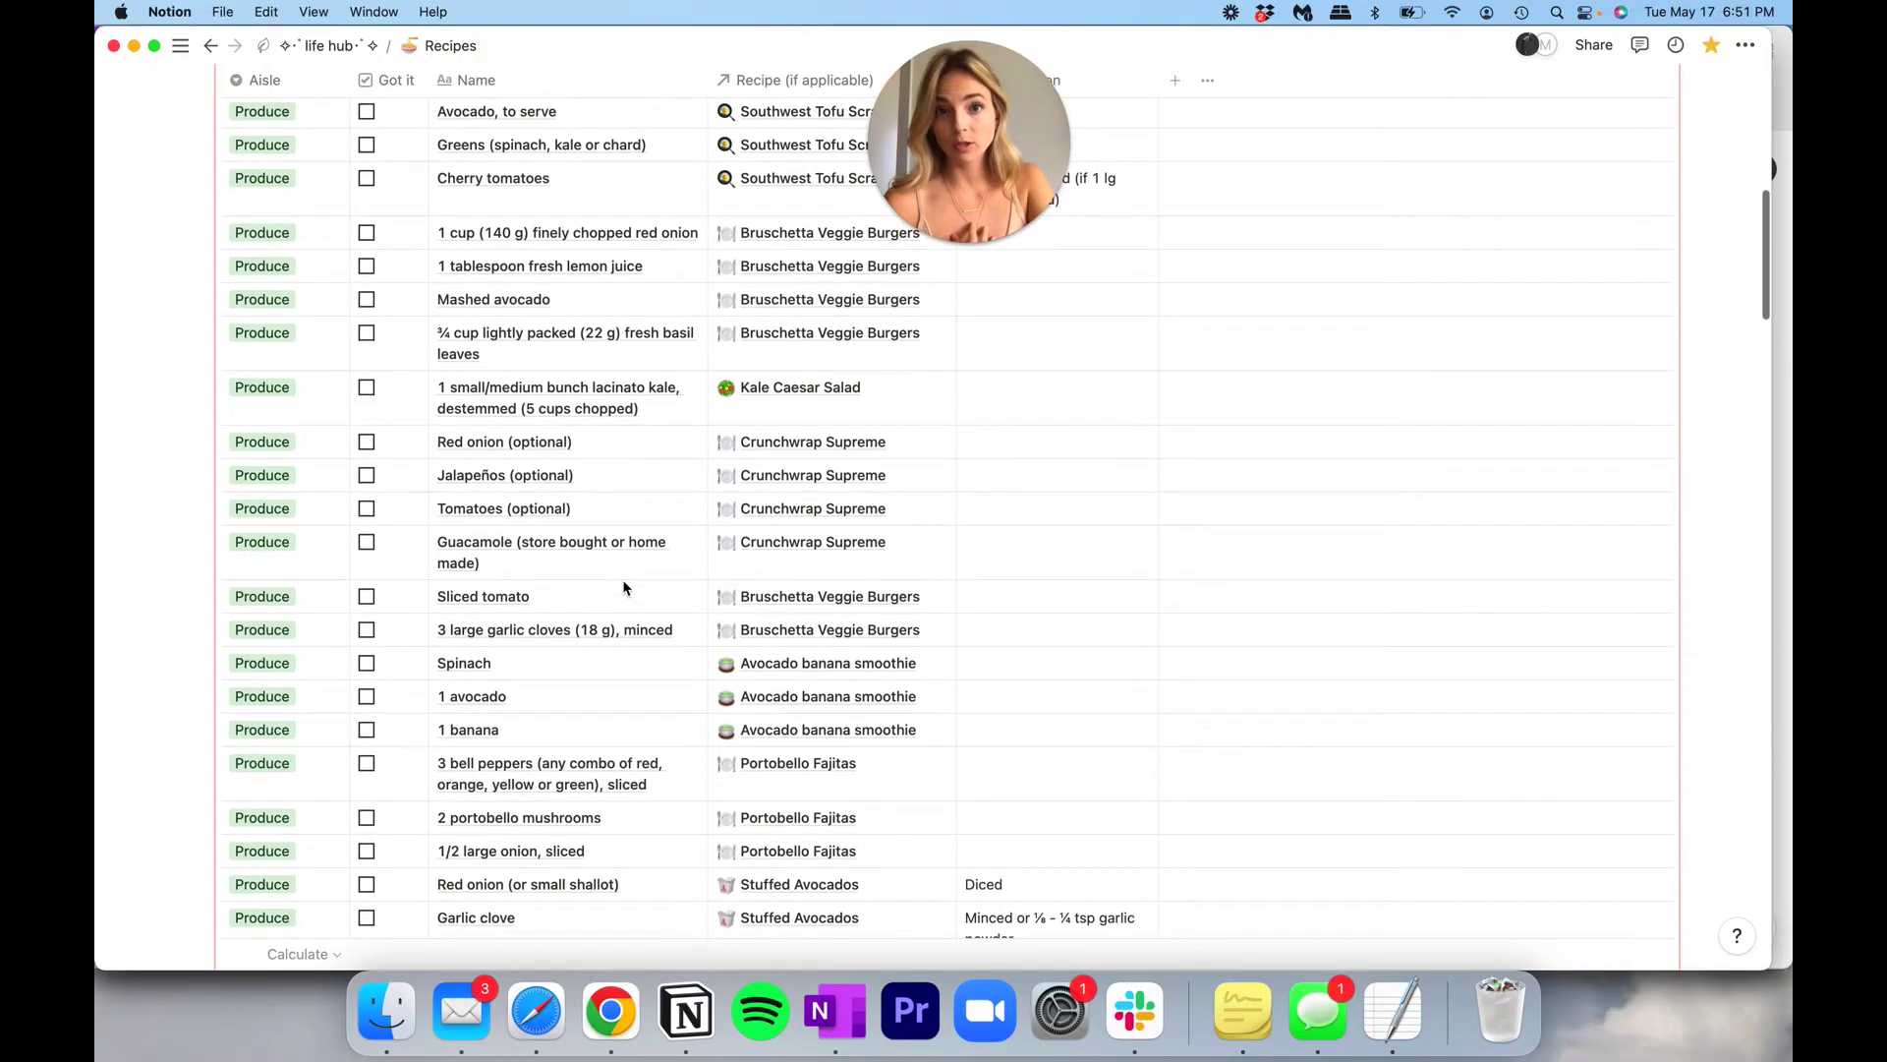
{"action": "scroll", "coordinate": [624, 587], "scroll_direction": "up", "scroll_amount": 5}
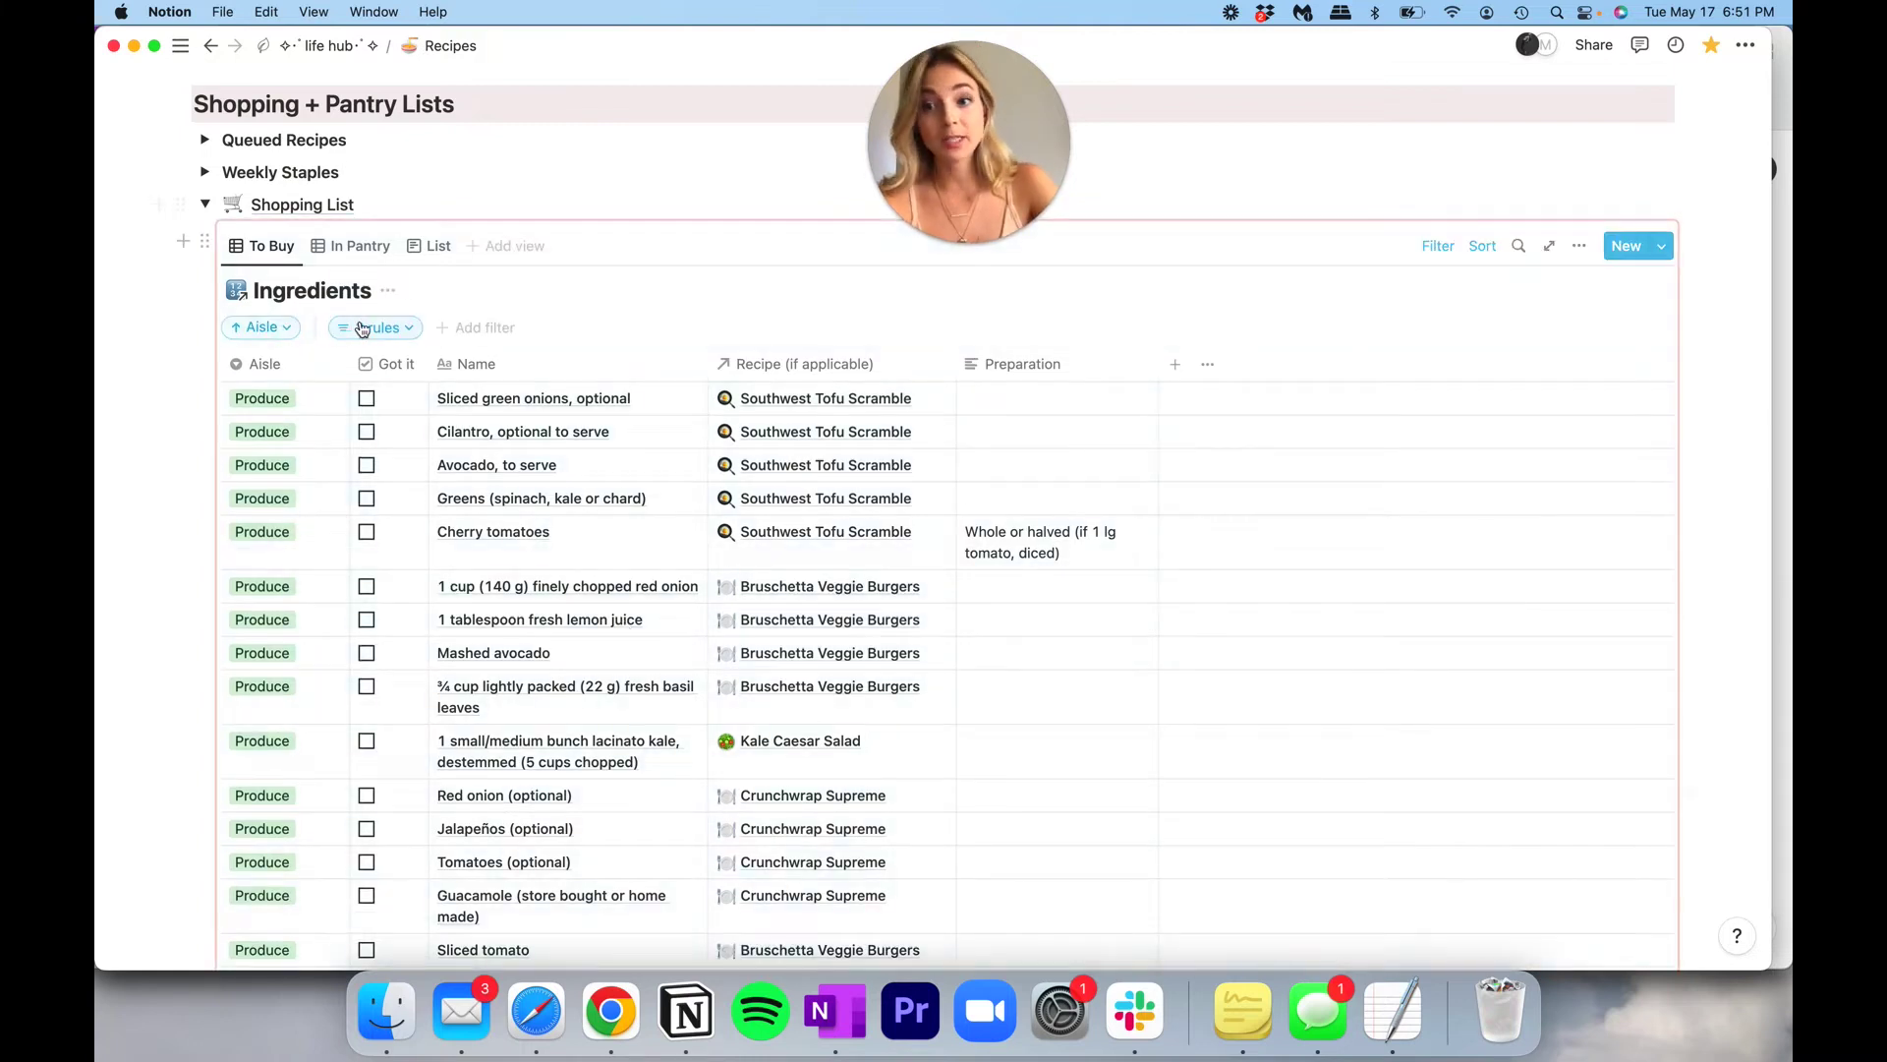
{"action": "left_click", "coordinate": [374, 327]}
{"action": "left_click", "coordinate": [363, 387]}
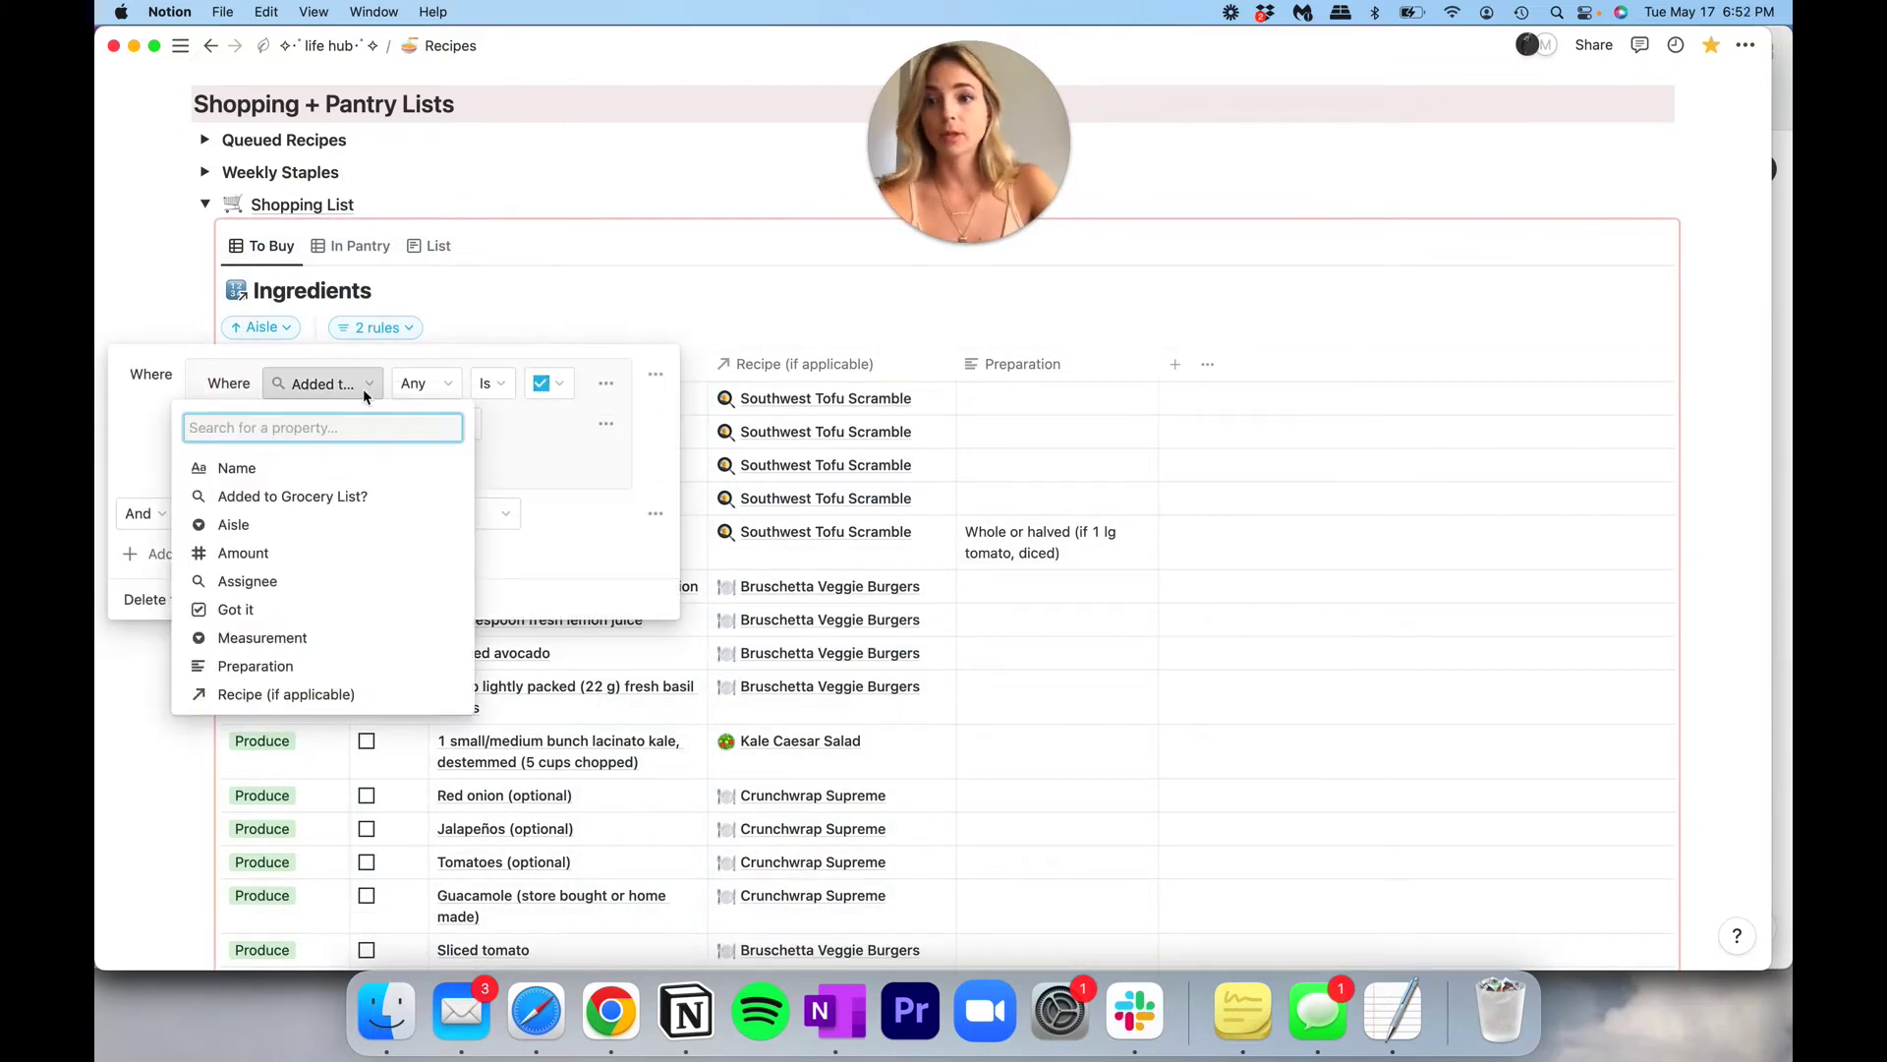
{"action": "left_click", "coordinate": [423, 383]}
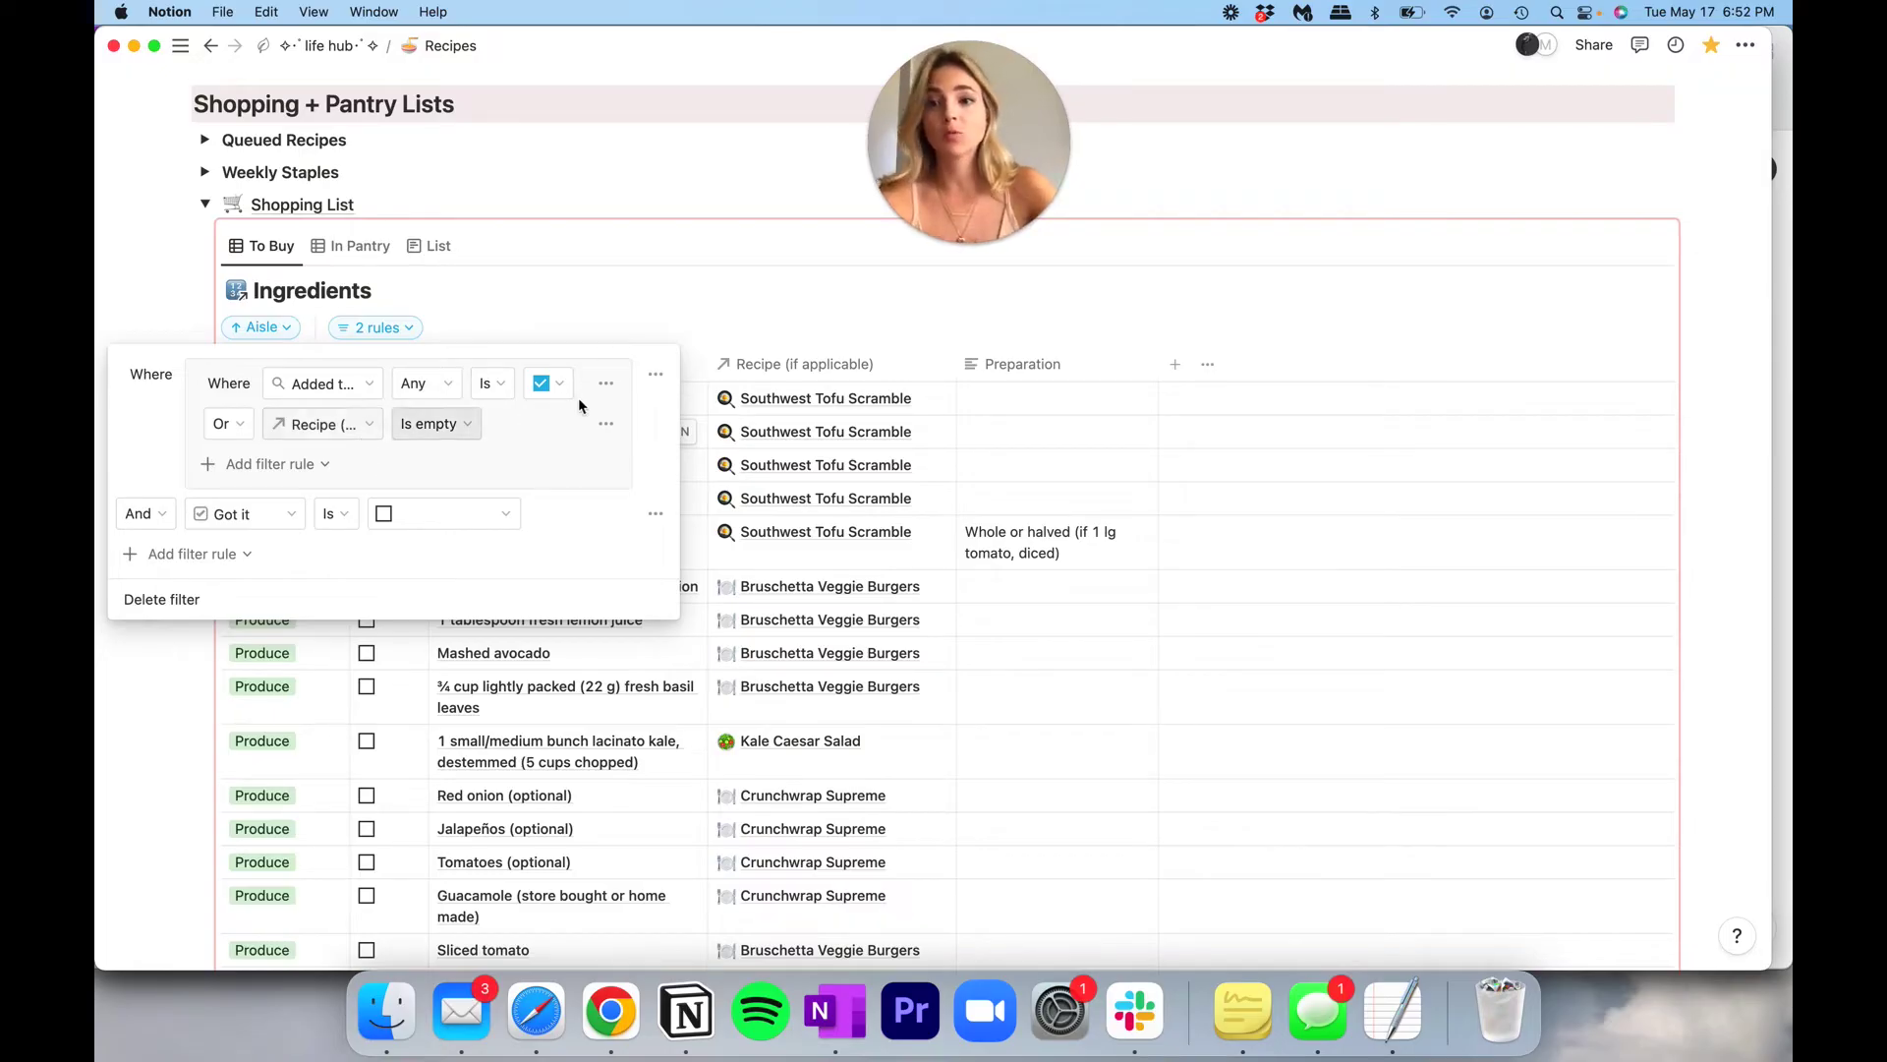
{"action": "key", "text": "Escape"}
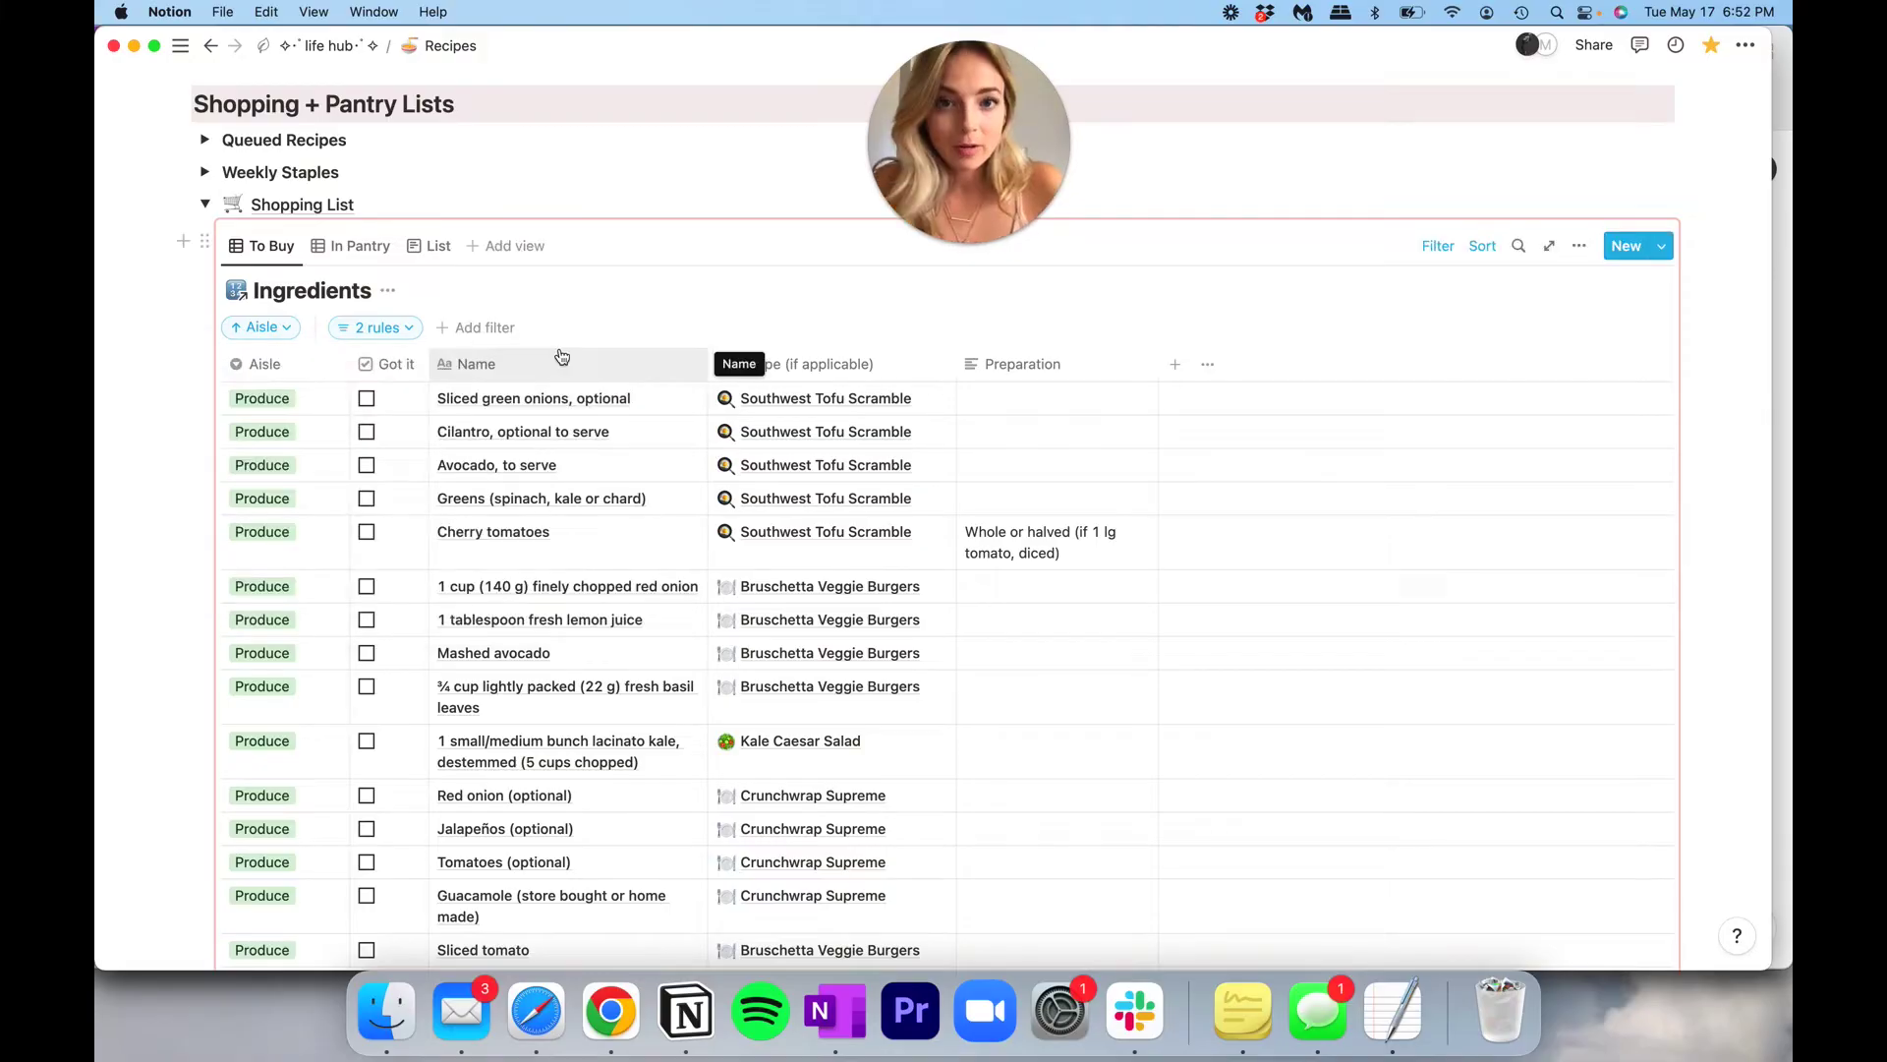
{"action": "scroll", "coordinate": [170, 385], "scroll_direction": "down", "scroll_amount": 1}
{"action": "scroll", "coordinate": [170, 384], "scroll_direction": "down", "scroll_amount": 1}
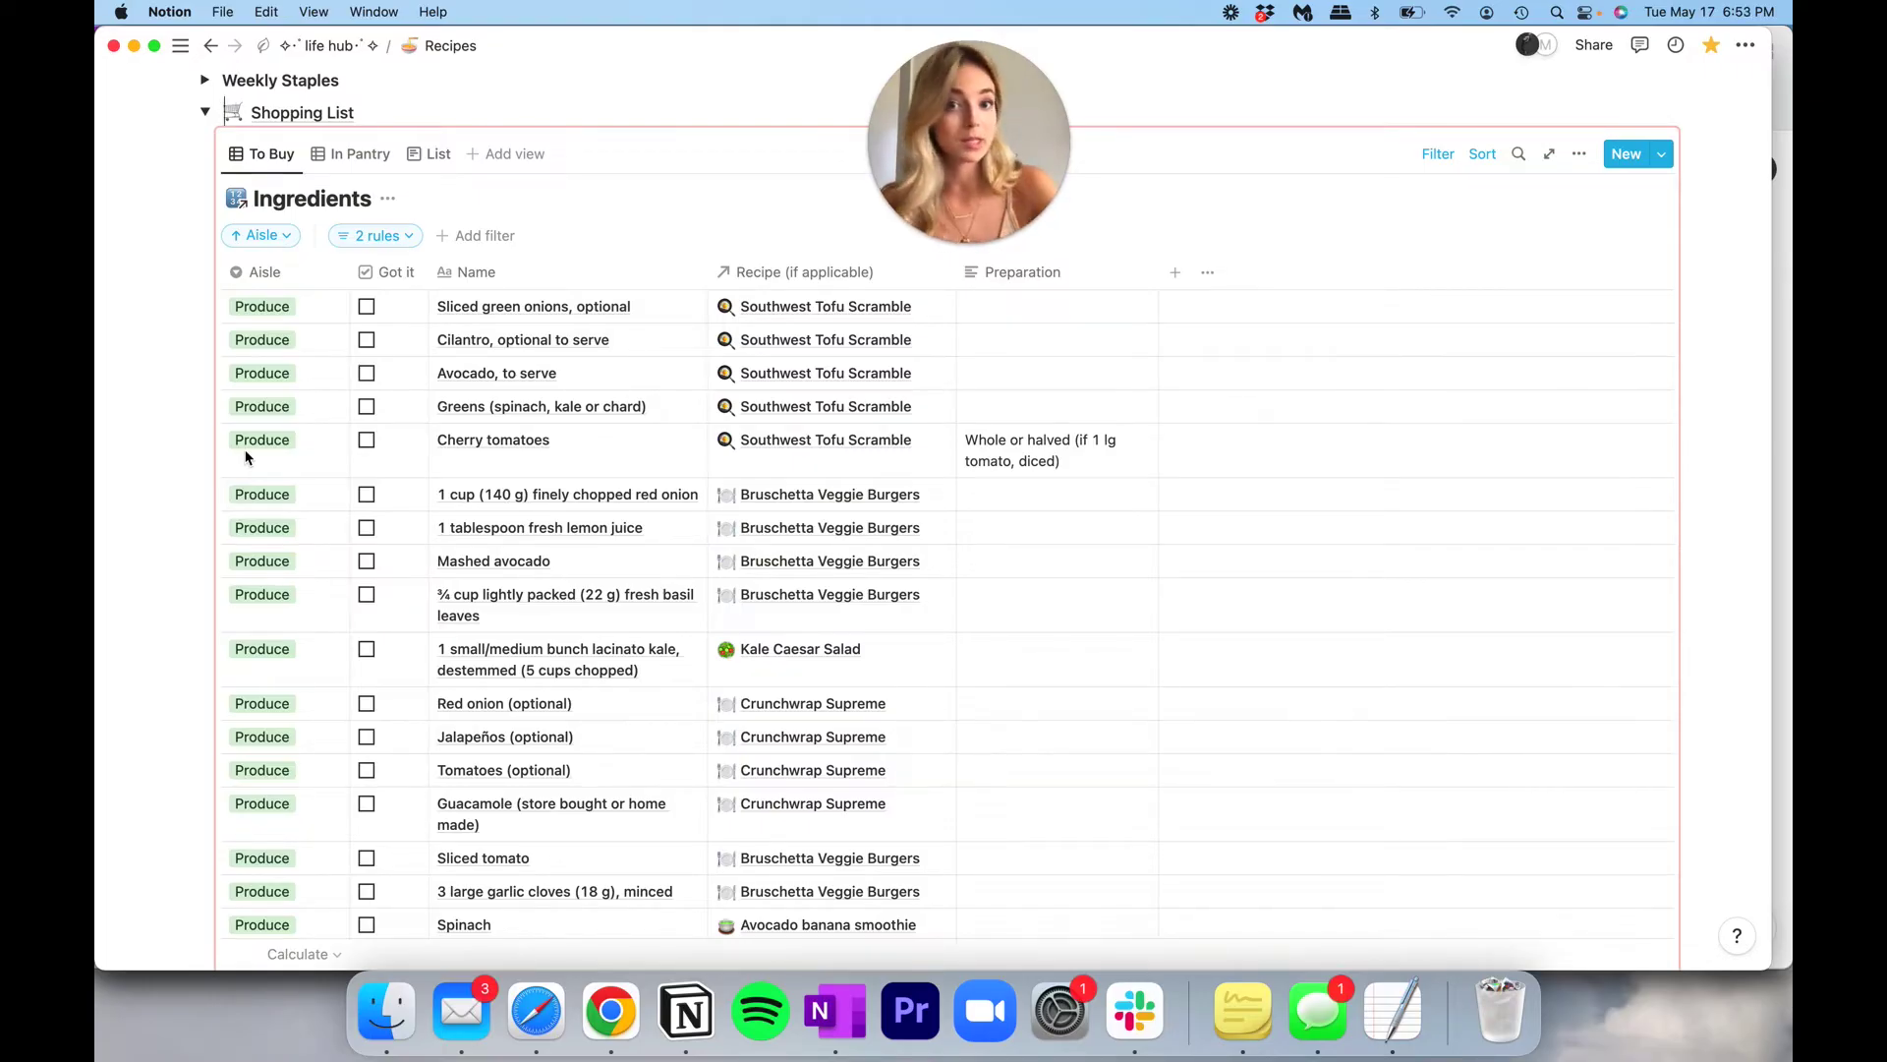
{"action": "scroll", "coordinate": [335, 490], "scroll_direction": "down", "scroll_amount": 10}
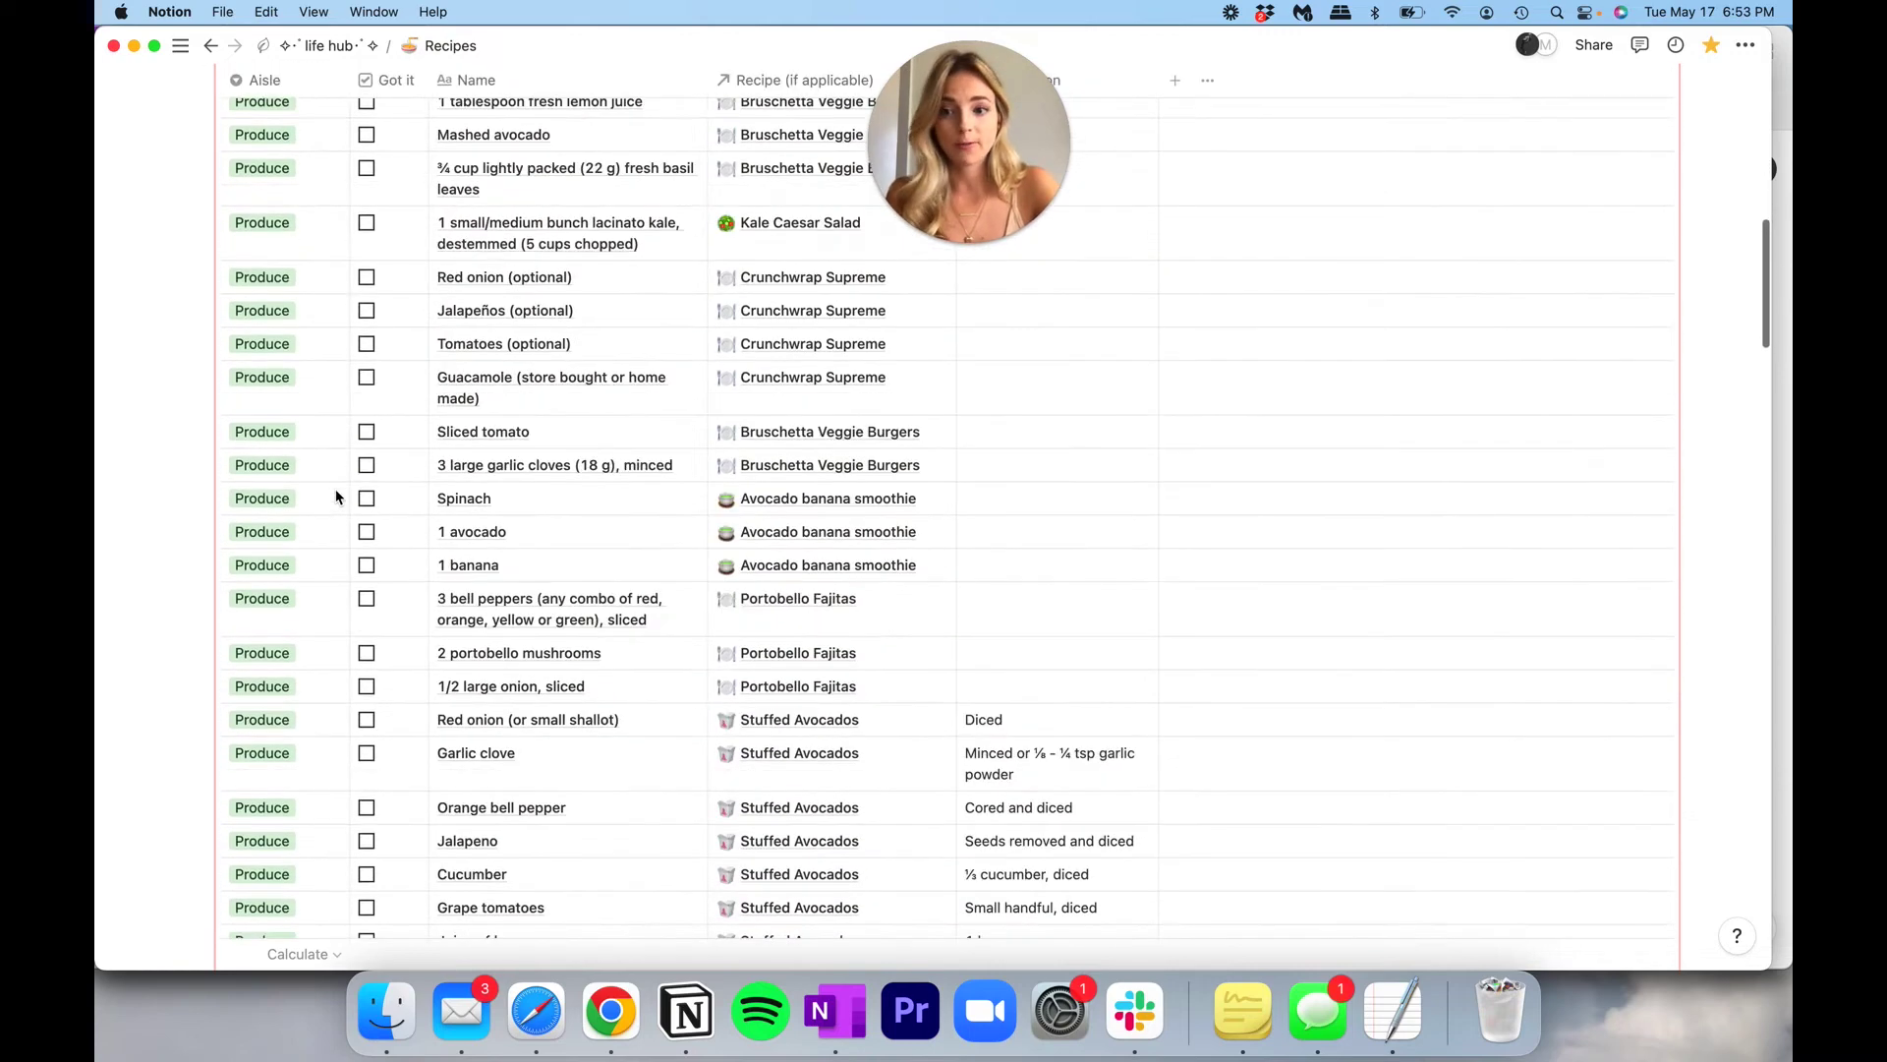
{"action": "scroll", "coordinate": [334, 488], "scroll_direction": "down", "scroll_amount": 10}
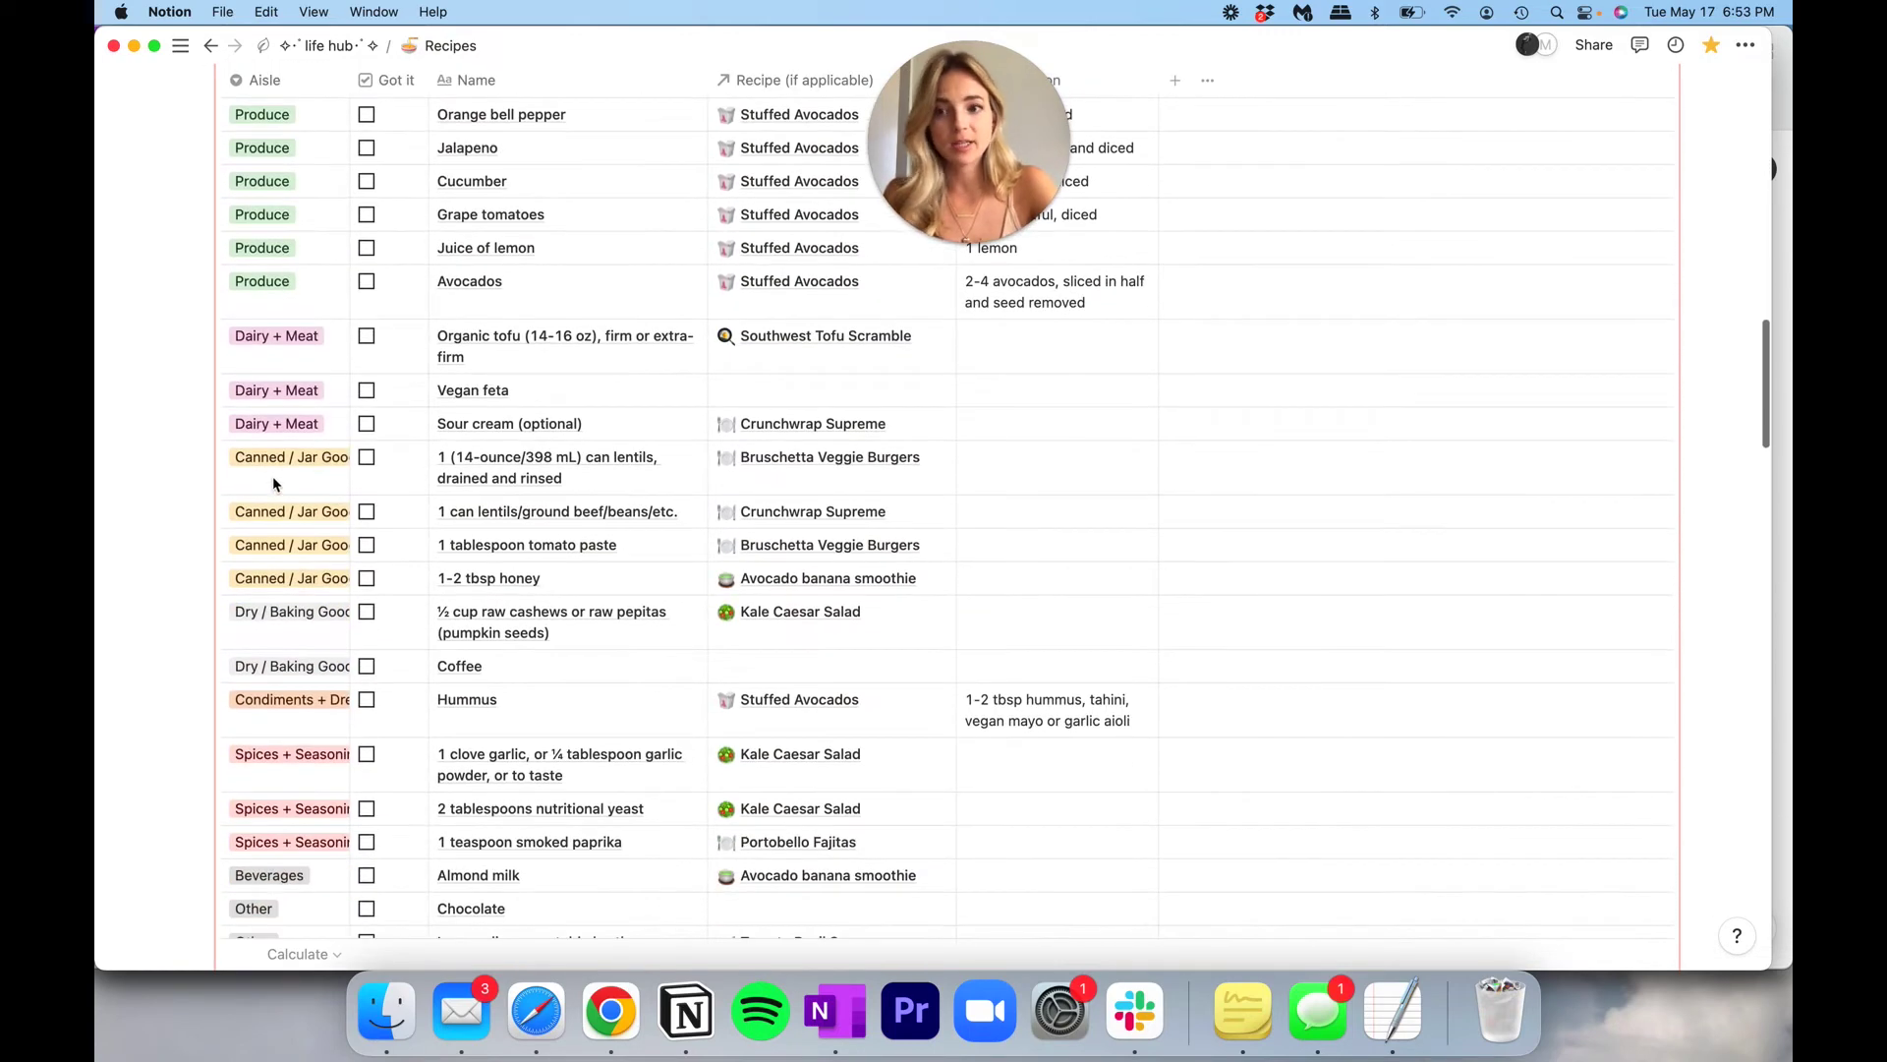
{"action": "scroll", "coordinate": [287, 469], "scroll_direction": "down", "scroll_amount": 3}
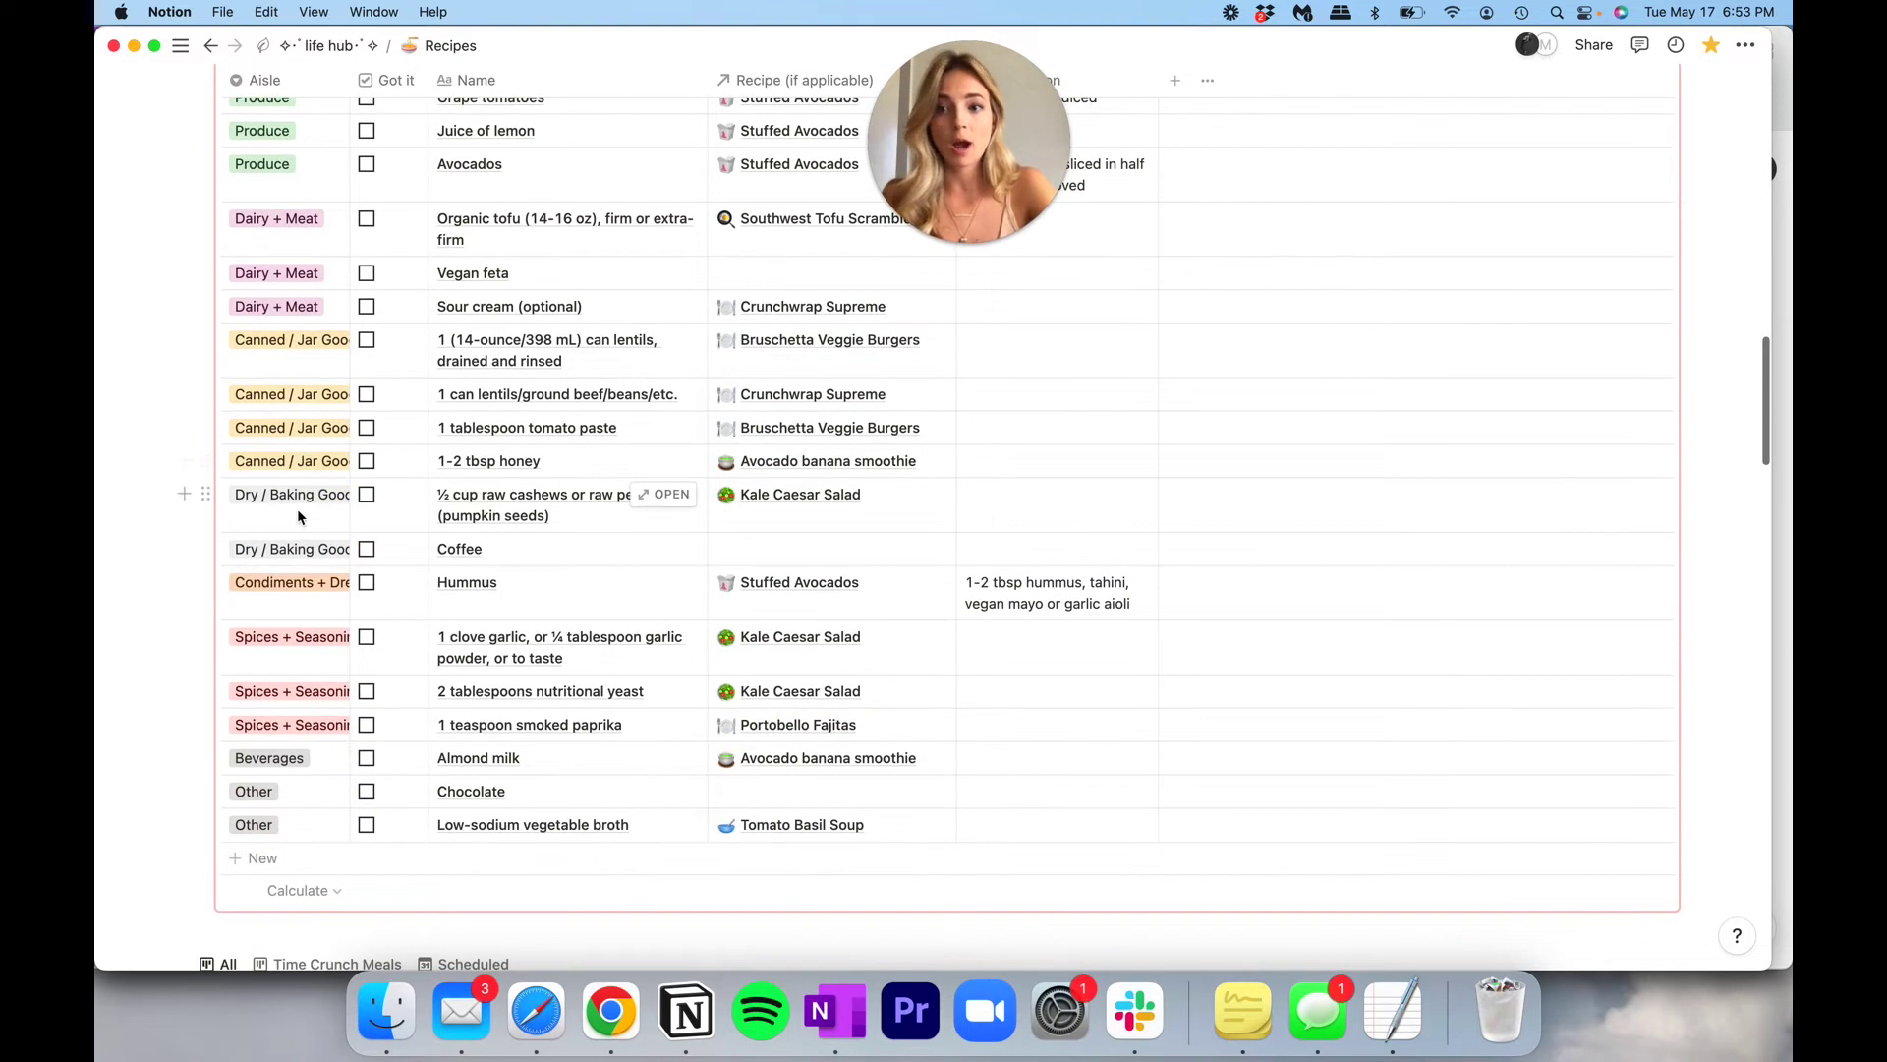
{"action": "left_click", "coordinate": [282, 649]}
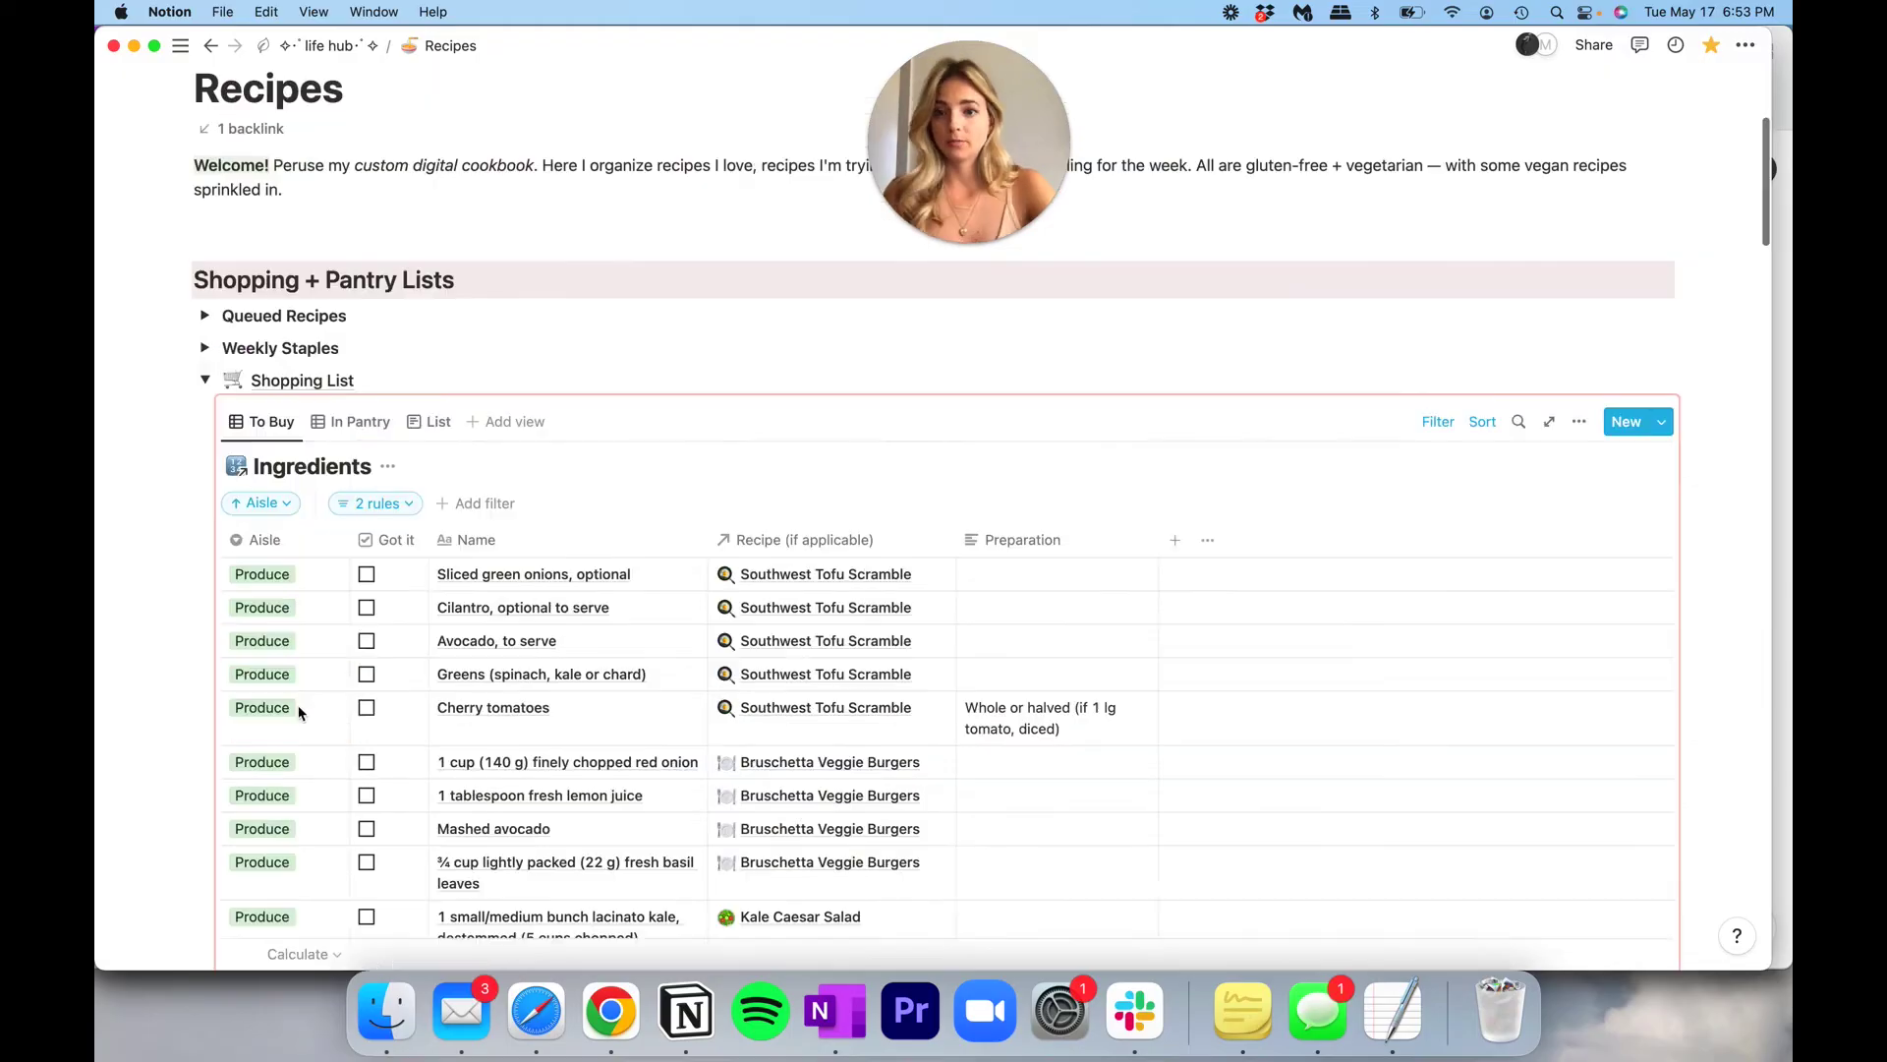
{"action": "scroll", "coordinate": [433, 570], "scroll_direction": "down", "scroll_amount": 1}
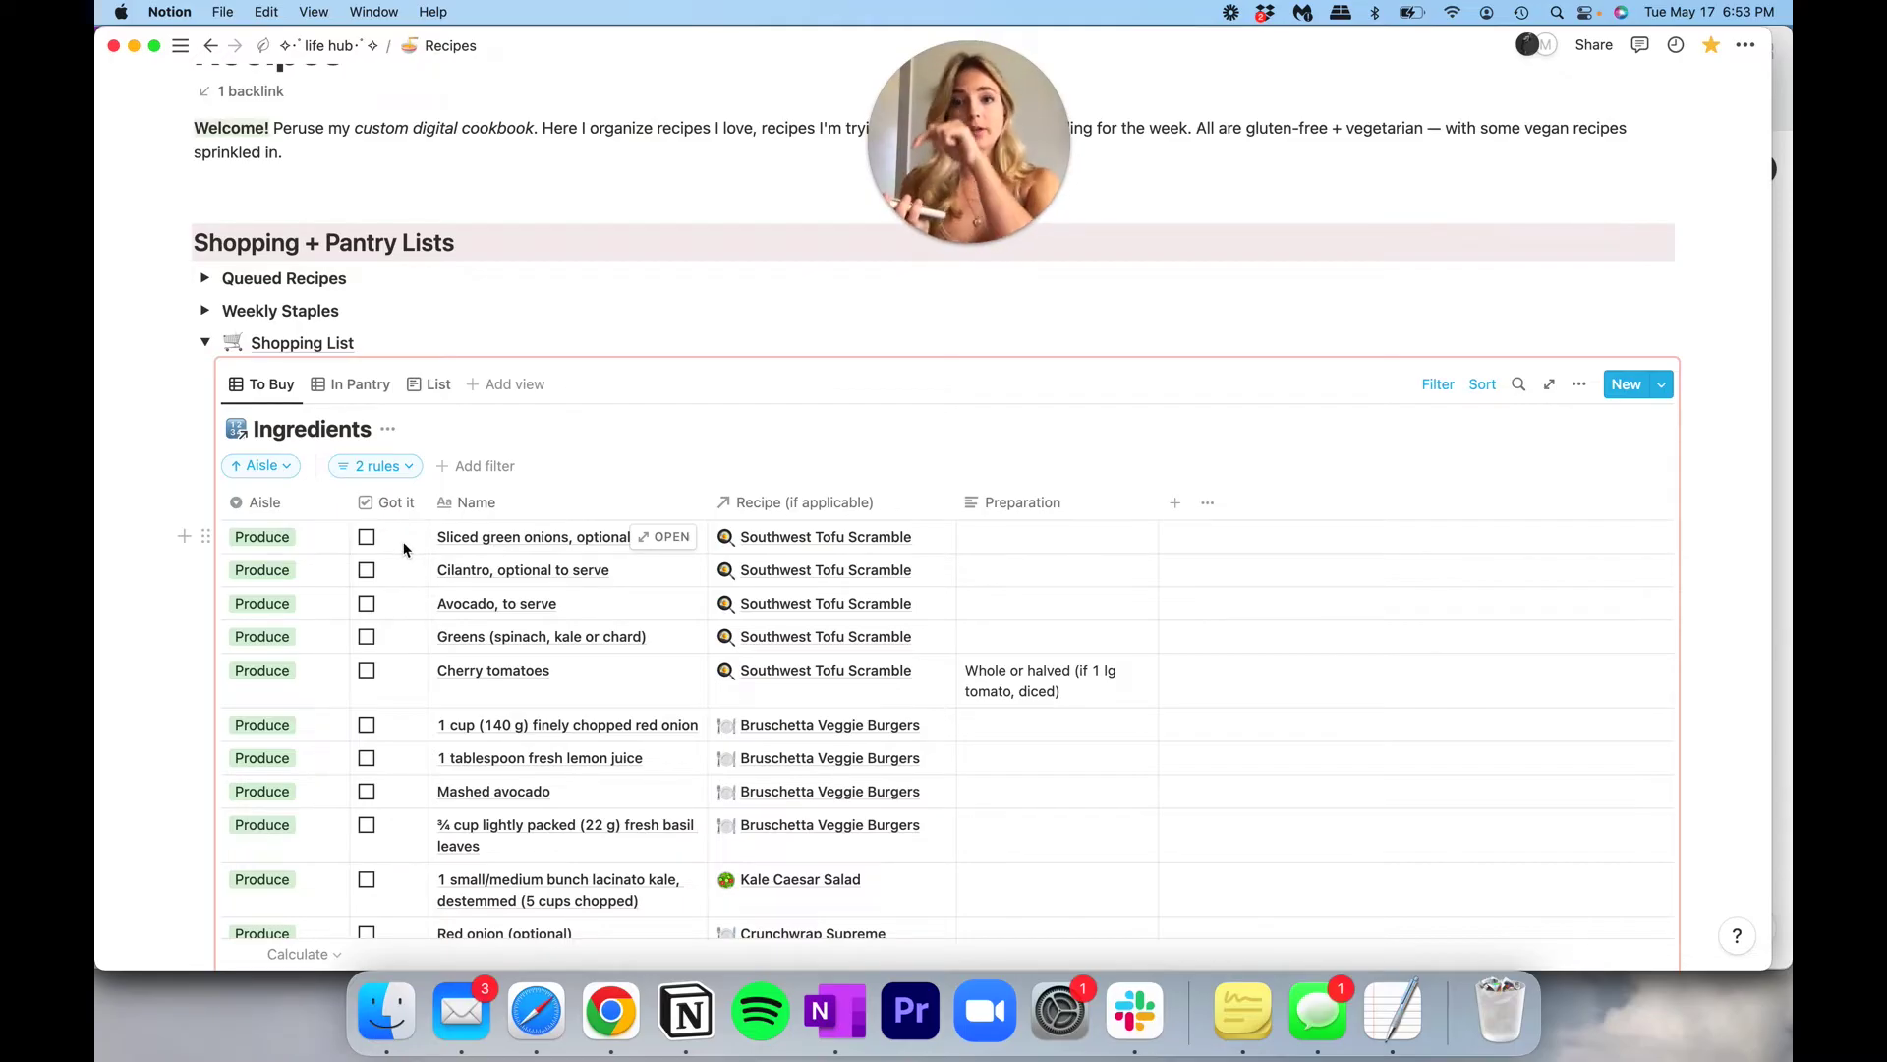
Mark sliced green onions as already got and browse the In Pantry view.
{"action": "left_click", "coordinate": [366, 538]}
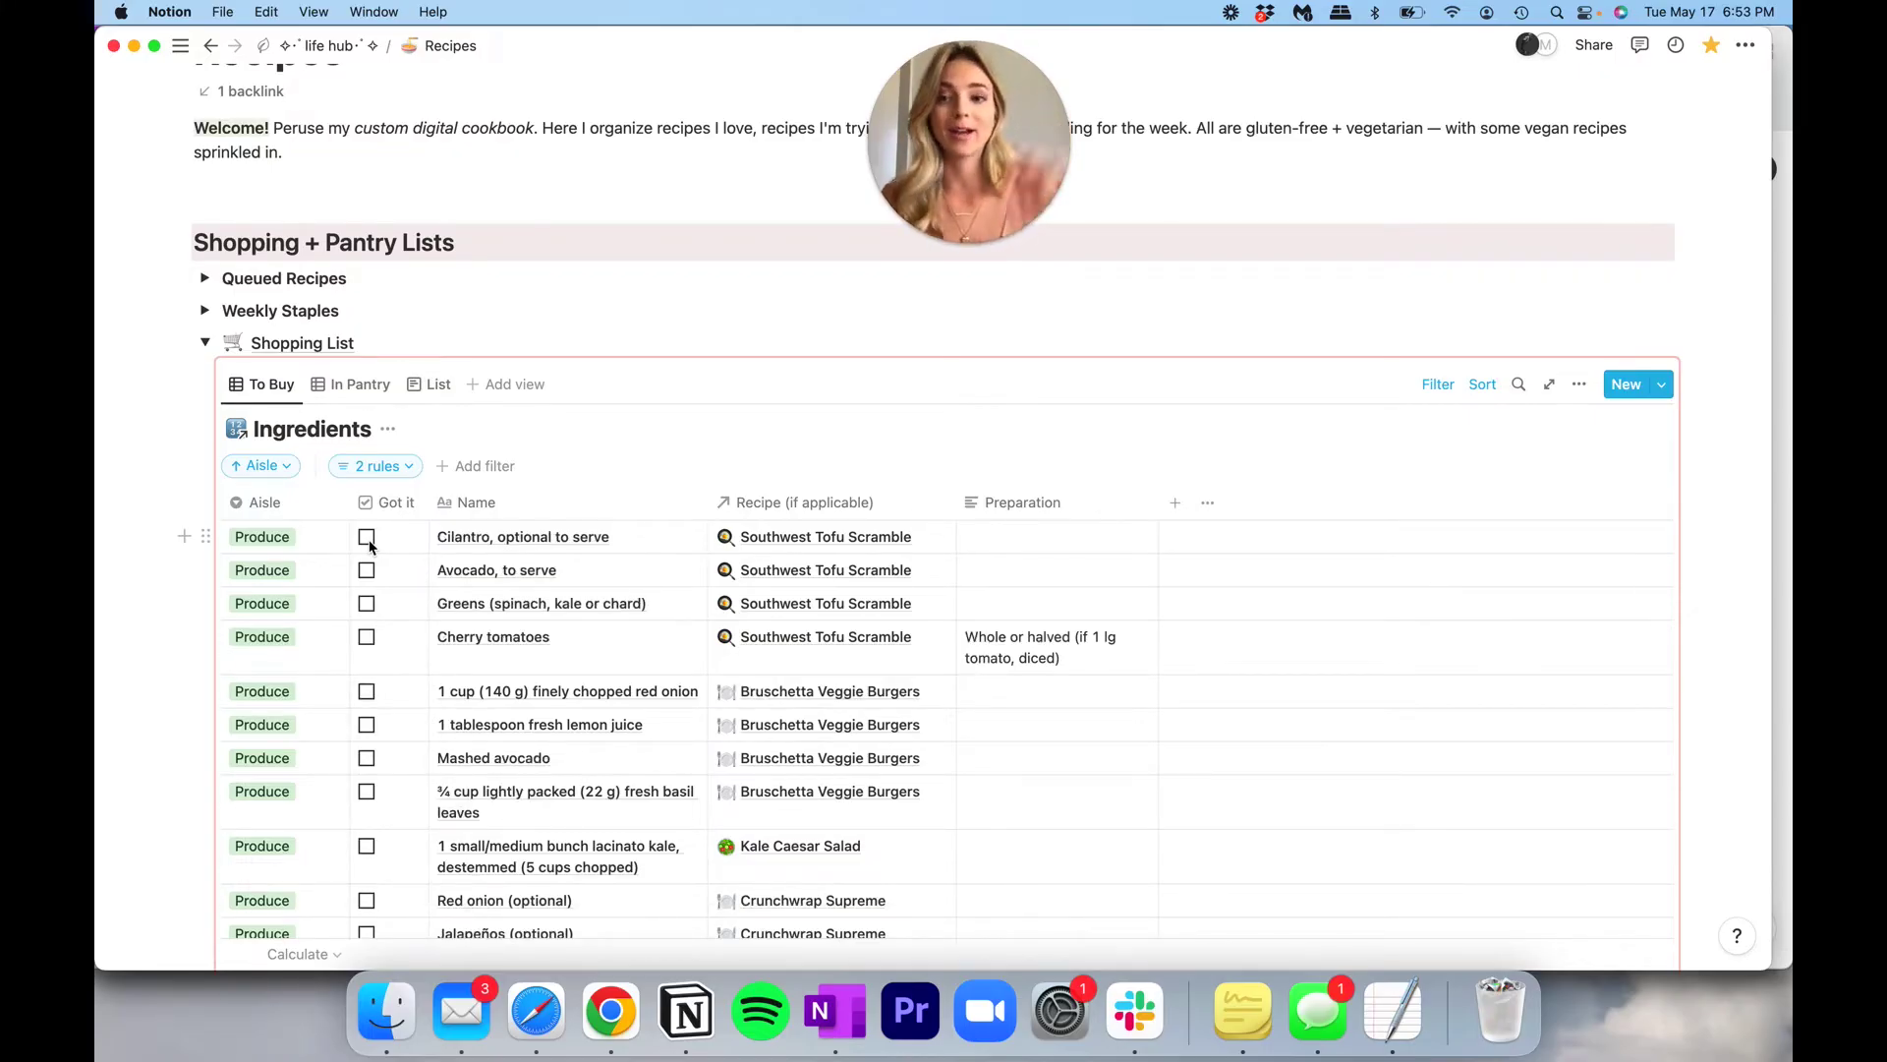
{"action": "left_click", "coordinate": [360, 384]}
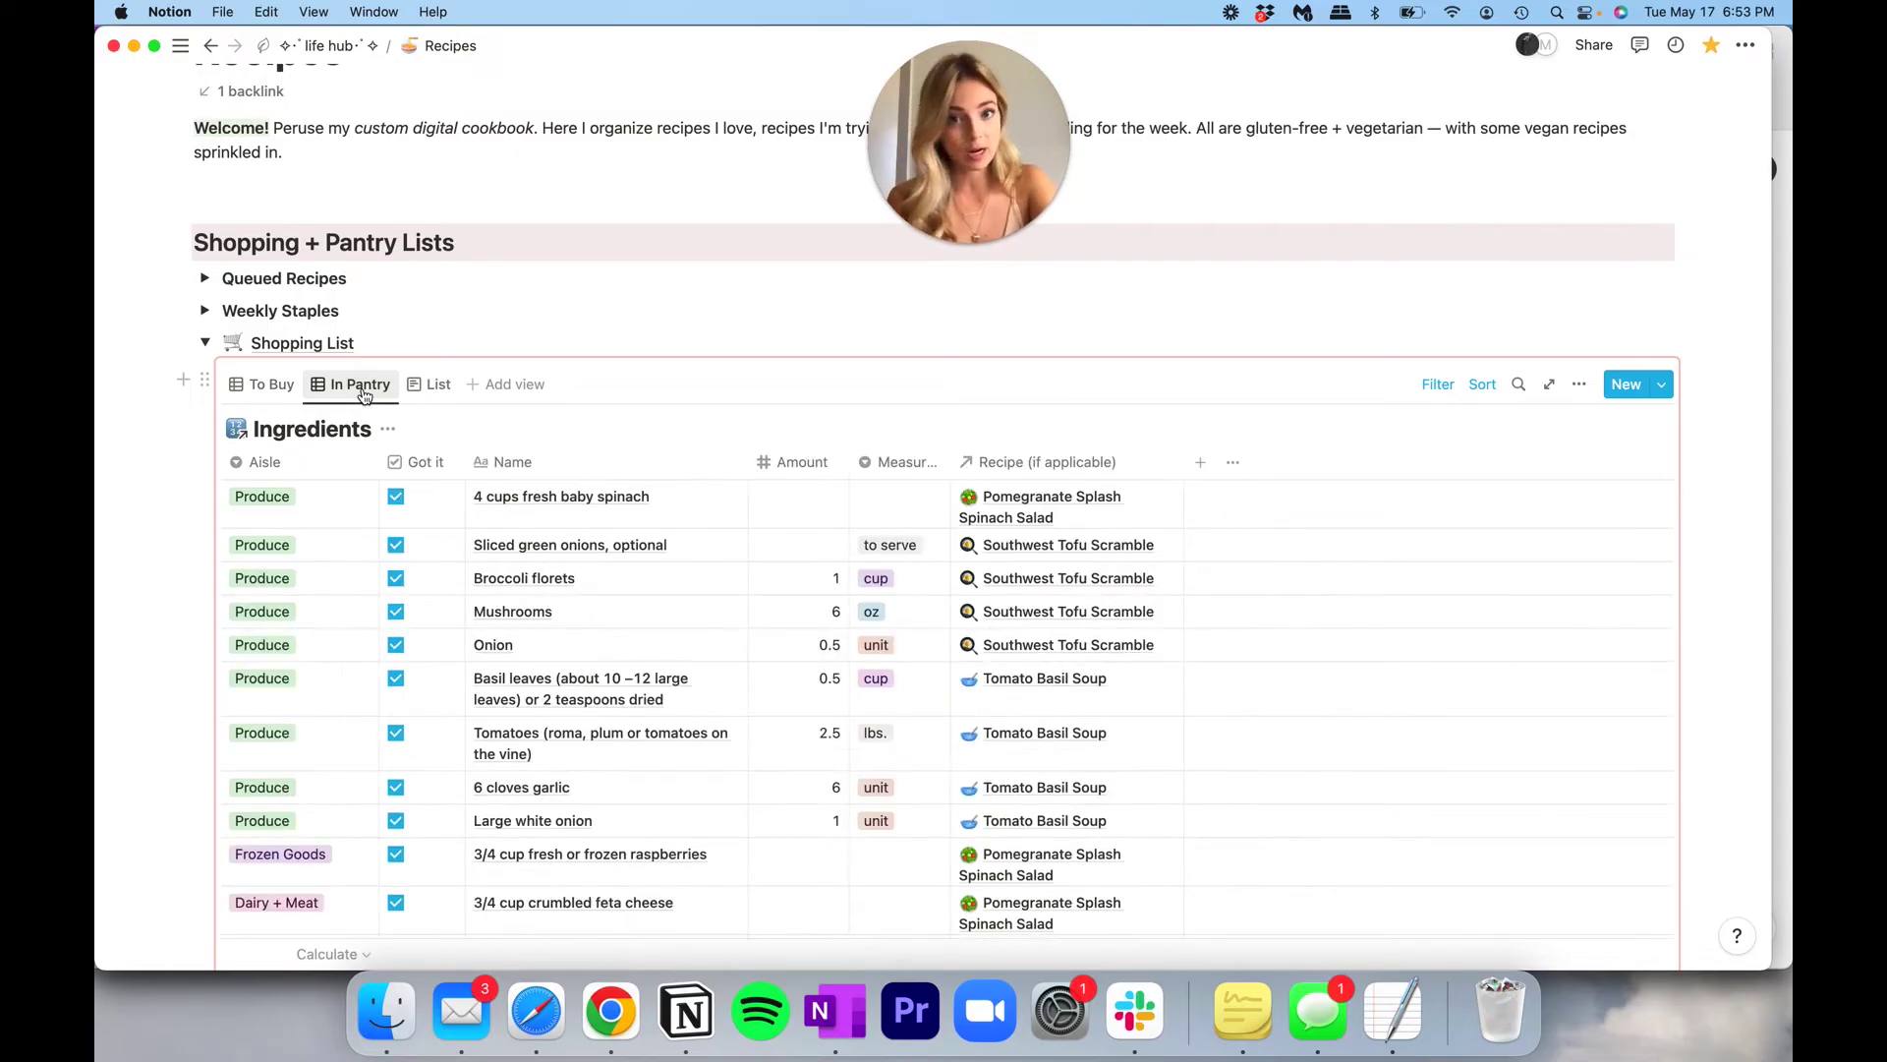
{"action": "scroll", "coordinate": [412, 629], "scroll_direction": "down", "scroll_amount": 2}
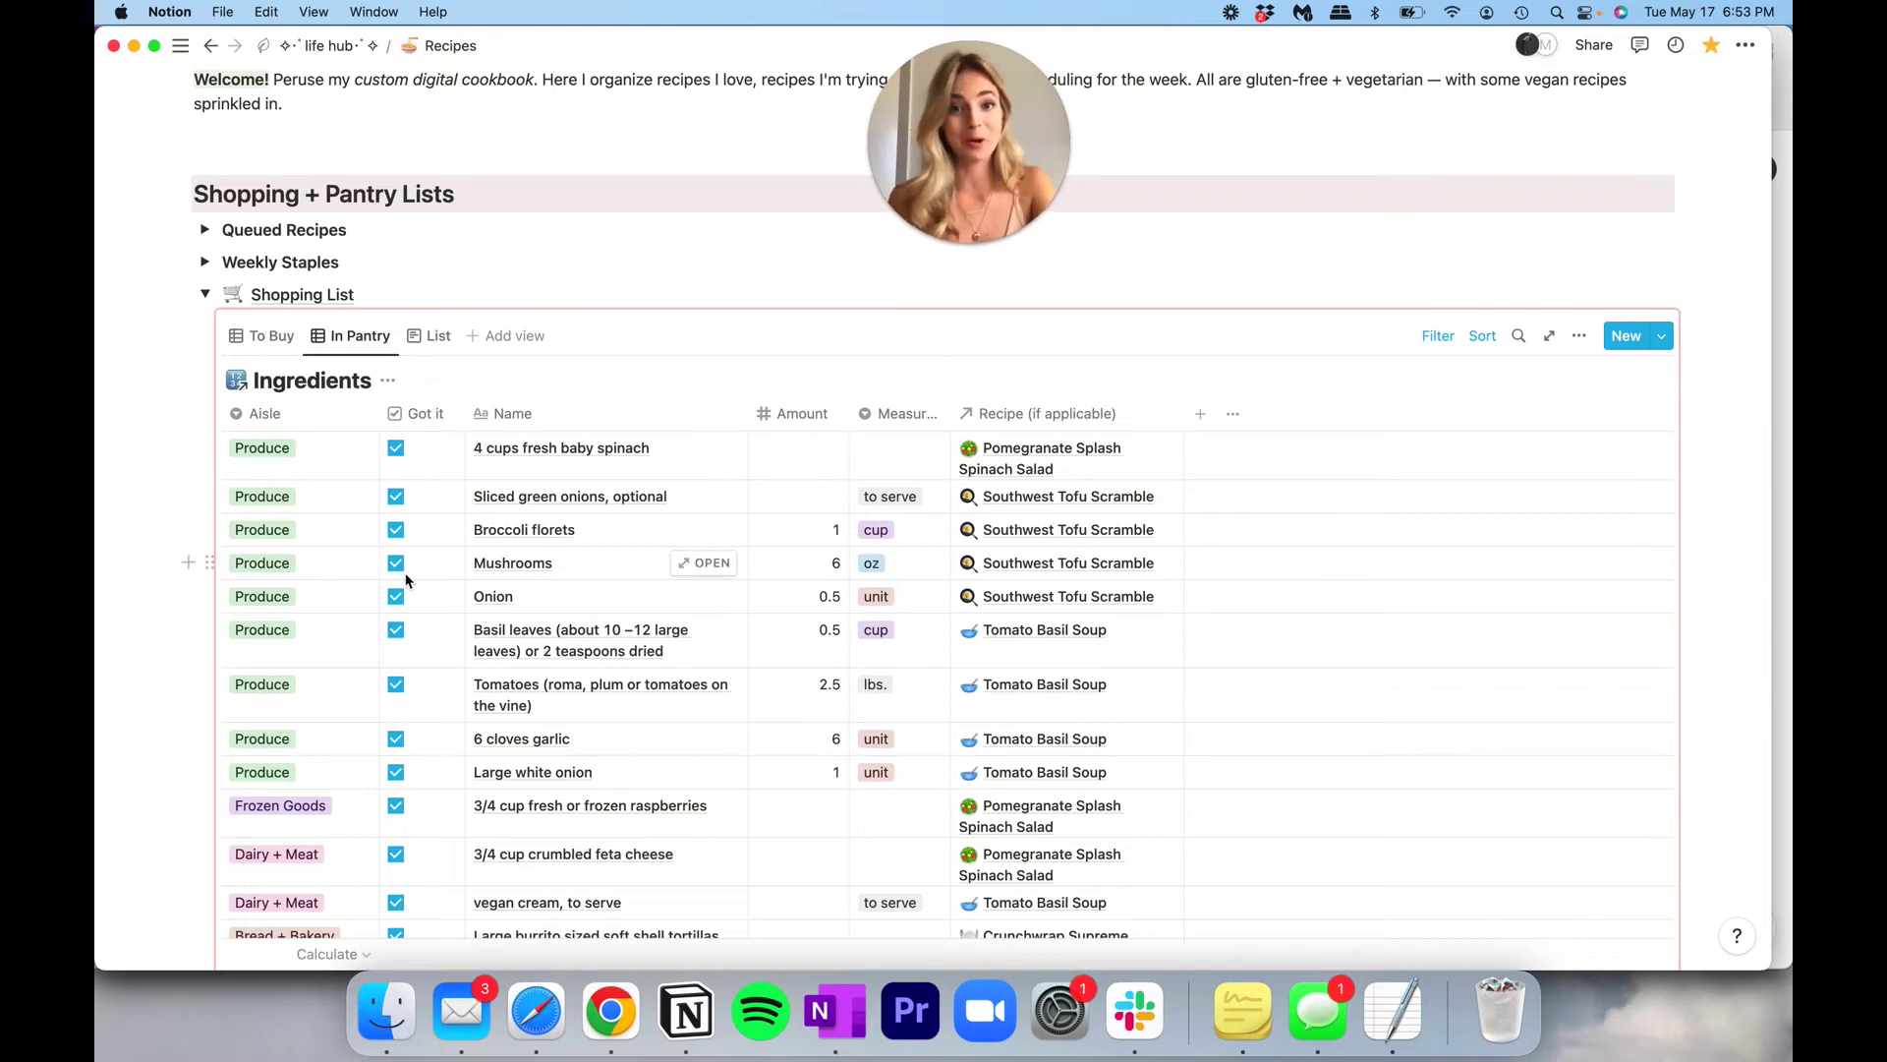
{"action": "scroll", "coordinate": [468, 686], "scroll_direction": "down", "scroll_amount": 6}
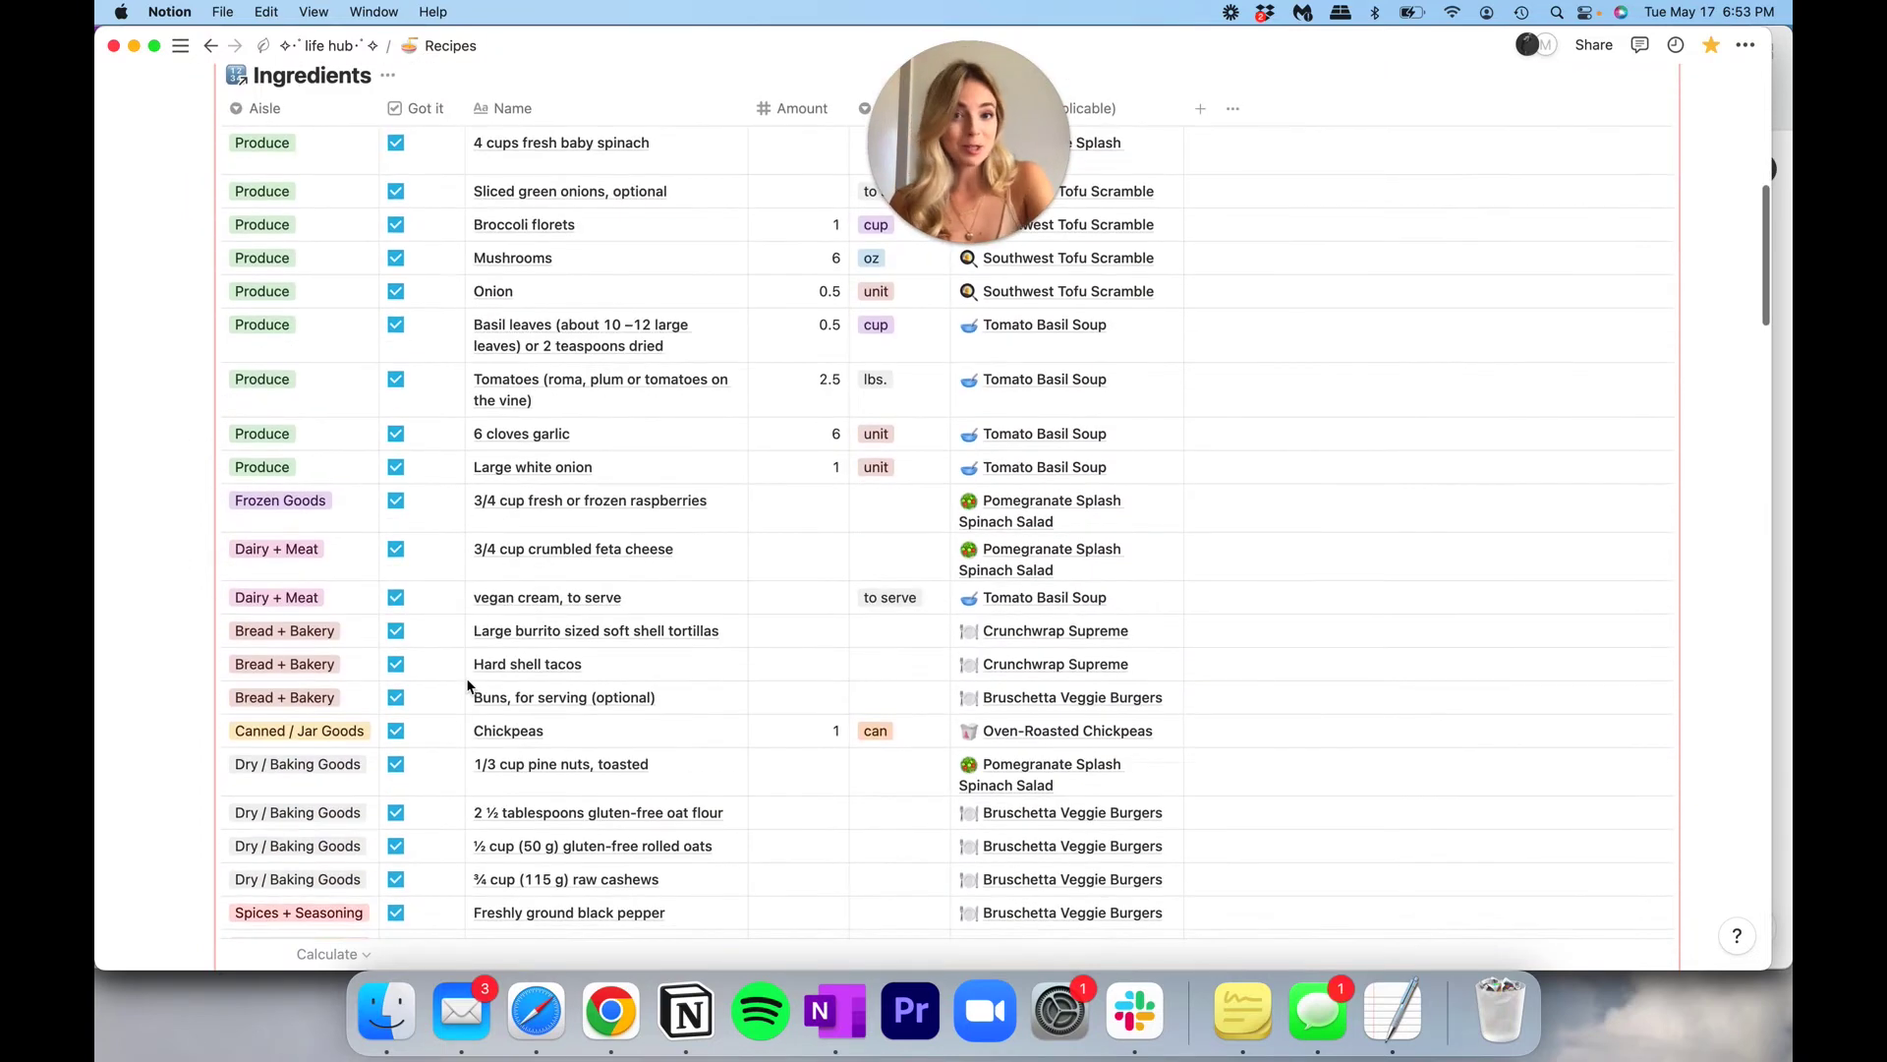
{"action": "scroll", "coordinate": [467, 685], "scroll_direction": "up", "scroll_amount": 14}
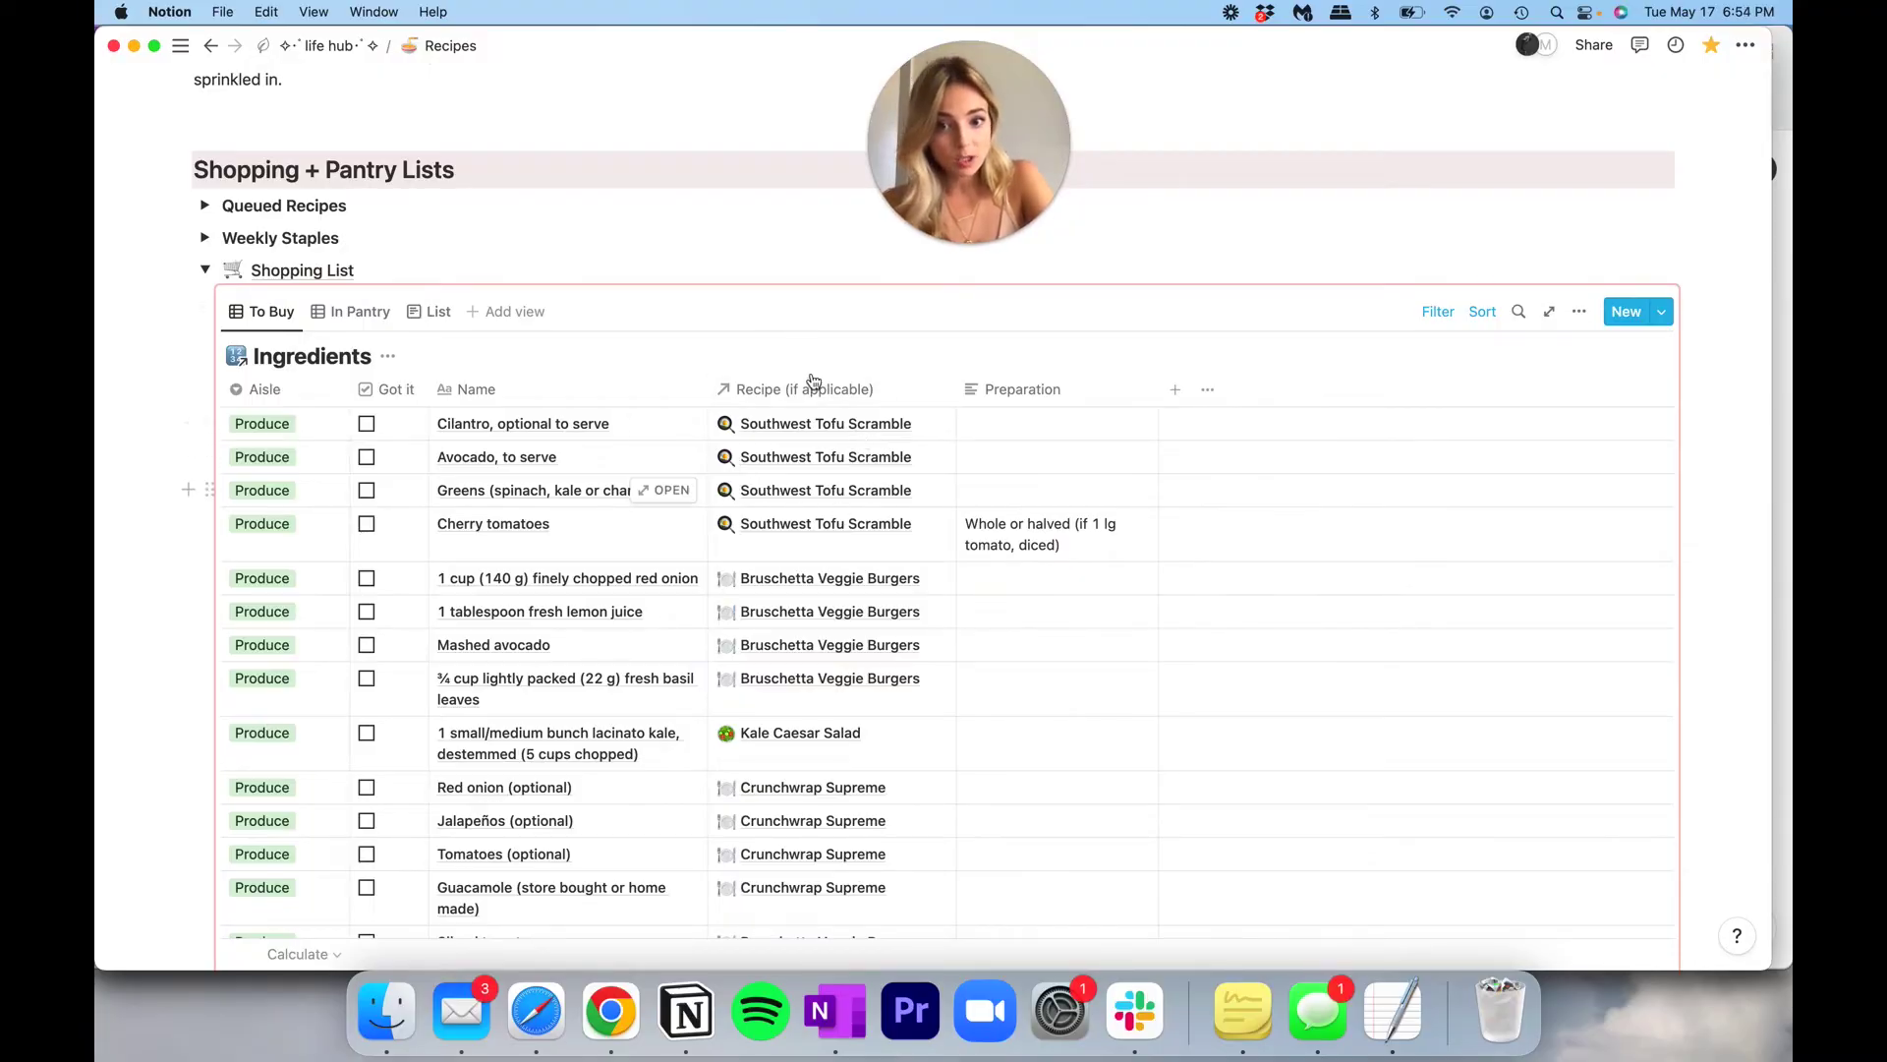
{"action": "scroll", "coordinate": [464, 785], "scroll_direction": "down", "scroll_amount": 2}
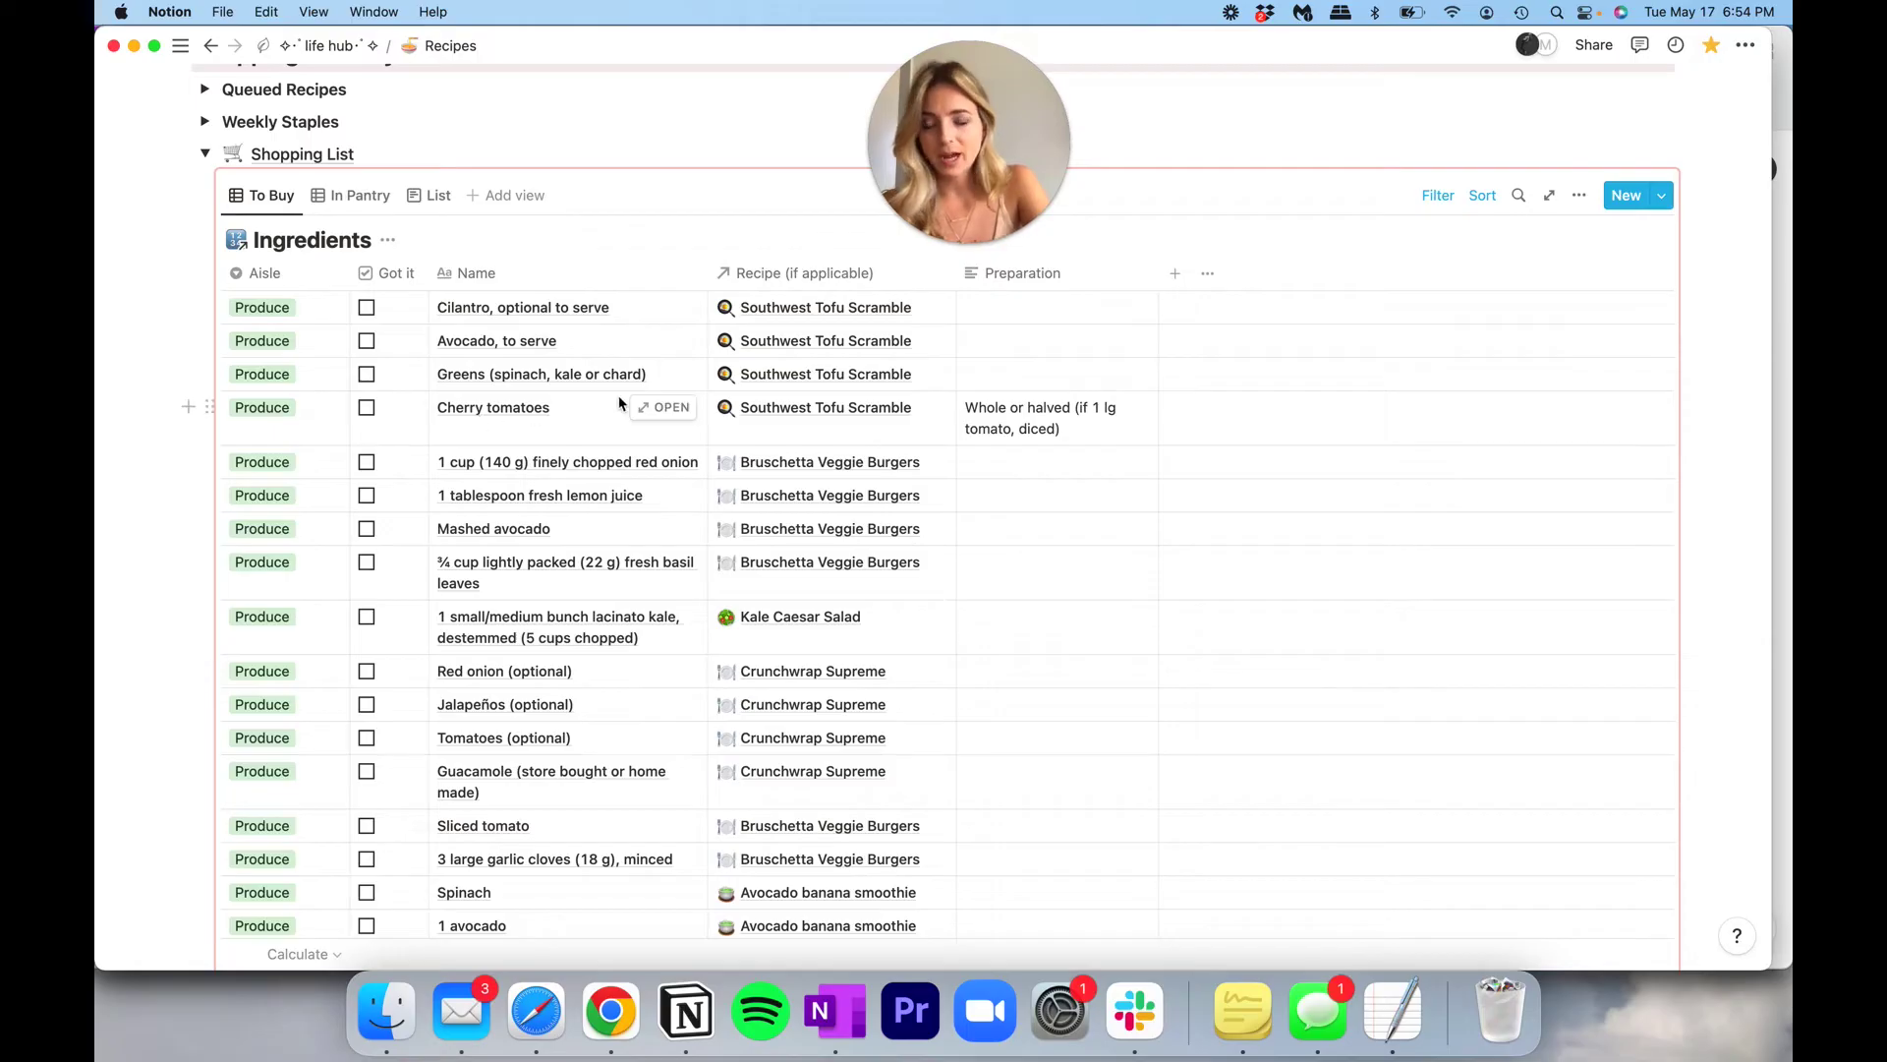
Leave the Cherry tomatoes Preparation note unchanged and bring up the To Buy view options.
{"action": "left_click", "coordinate": [1100, 420]}
{"action": "key", "text": "Escape"}
{"action": "scroll", "coordinate": [745, 575], "scroll_direction": "up", "scroll_amount": 2}
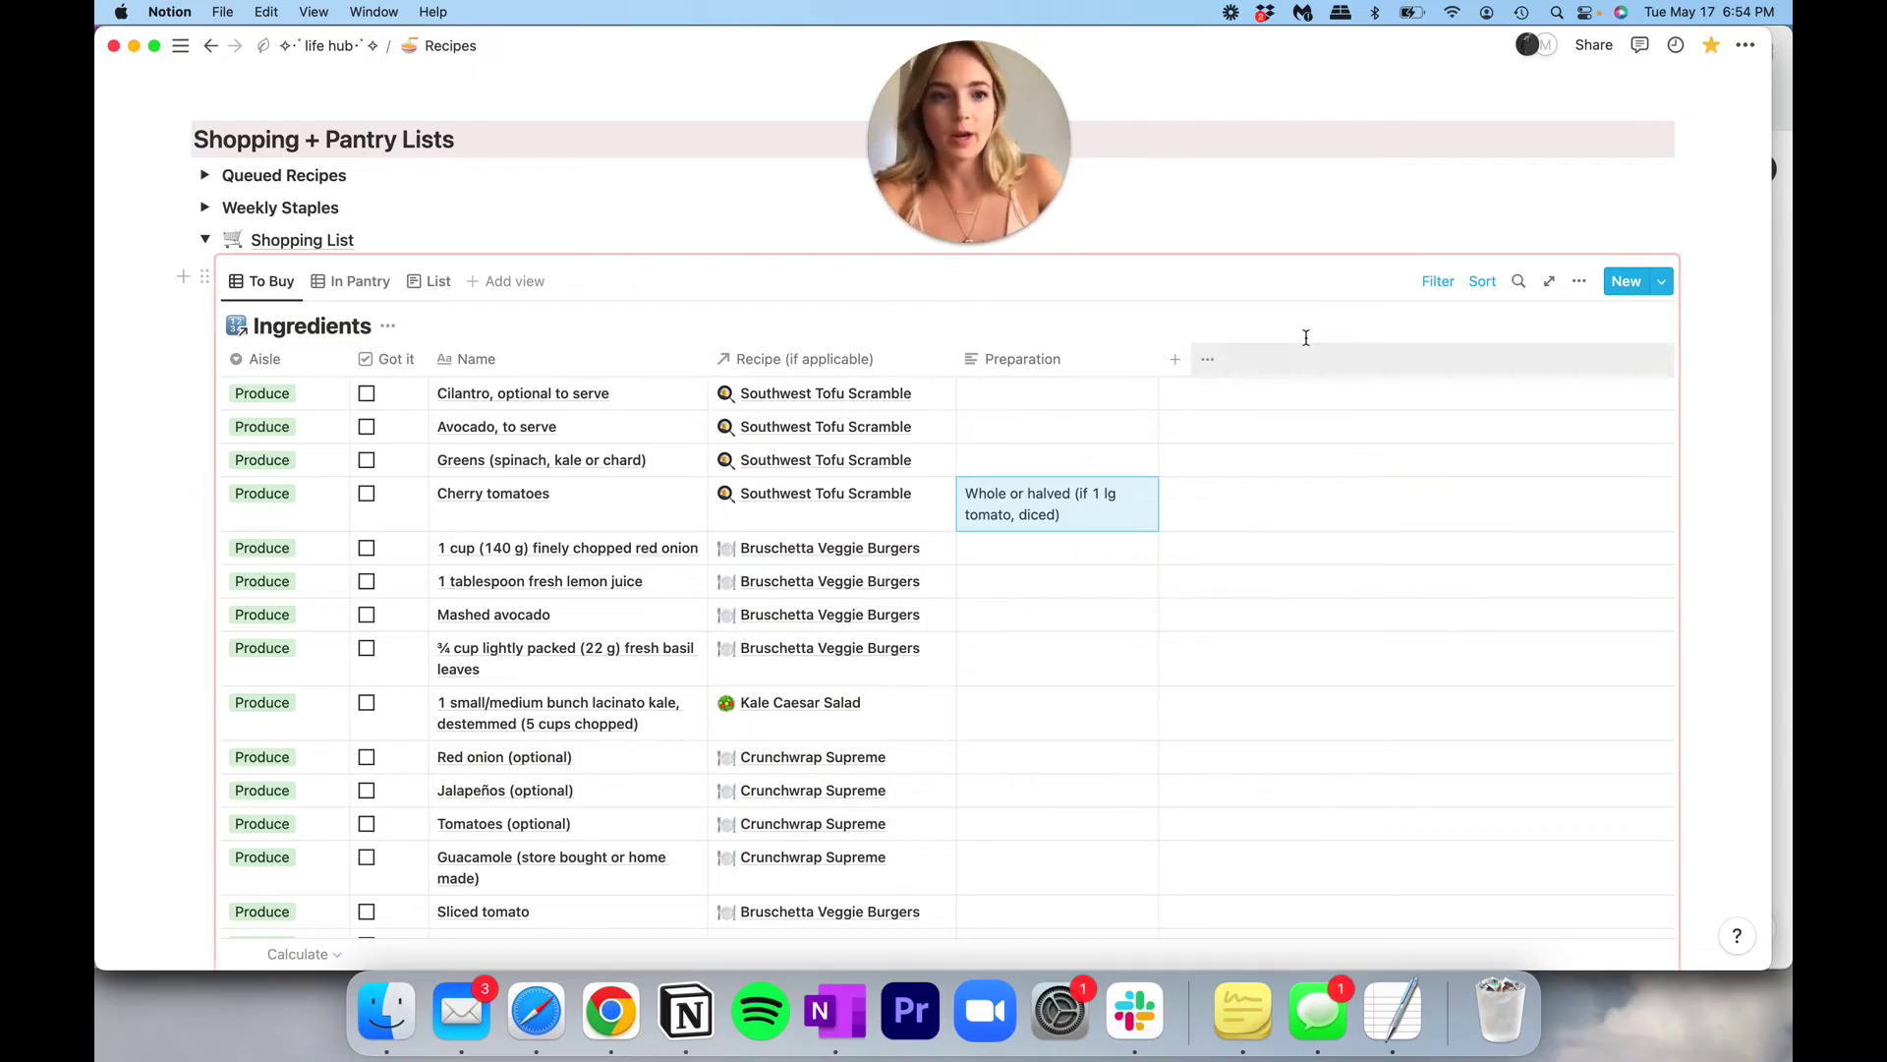
{"action": "left_click", "coordinate": [1579, 281]}
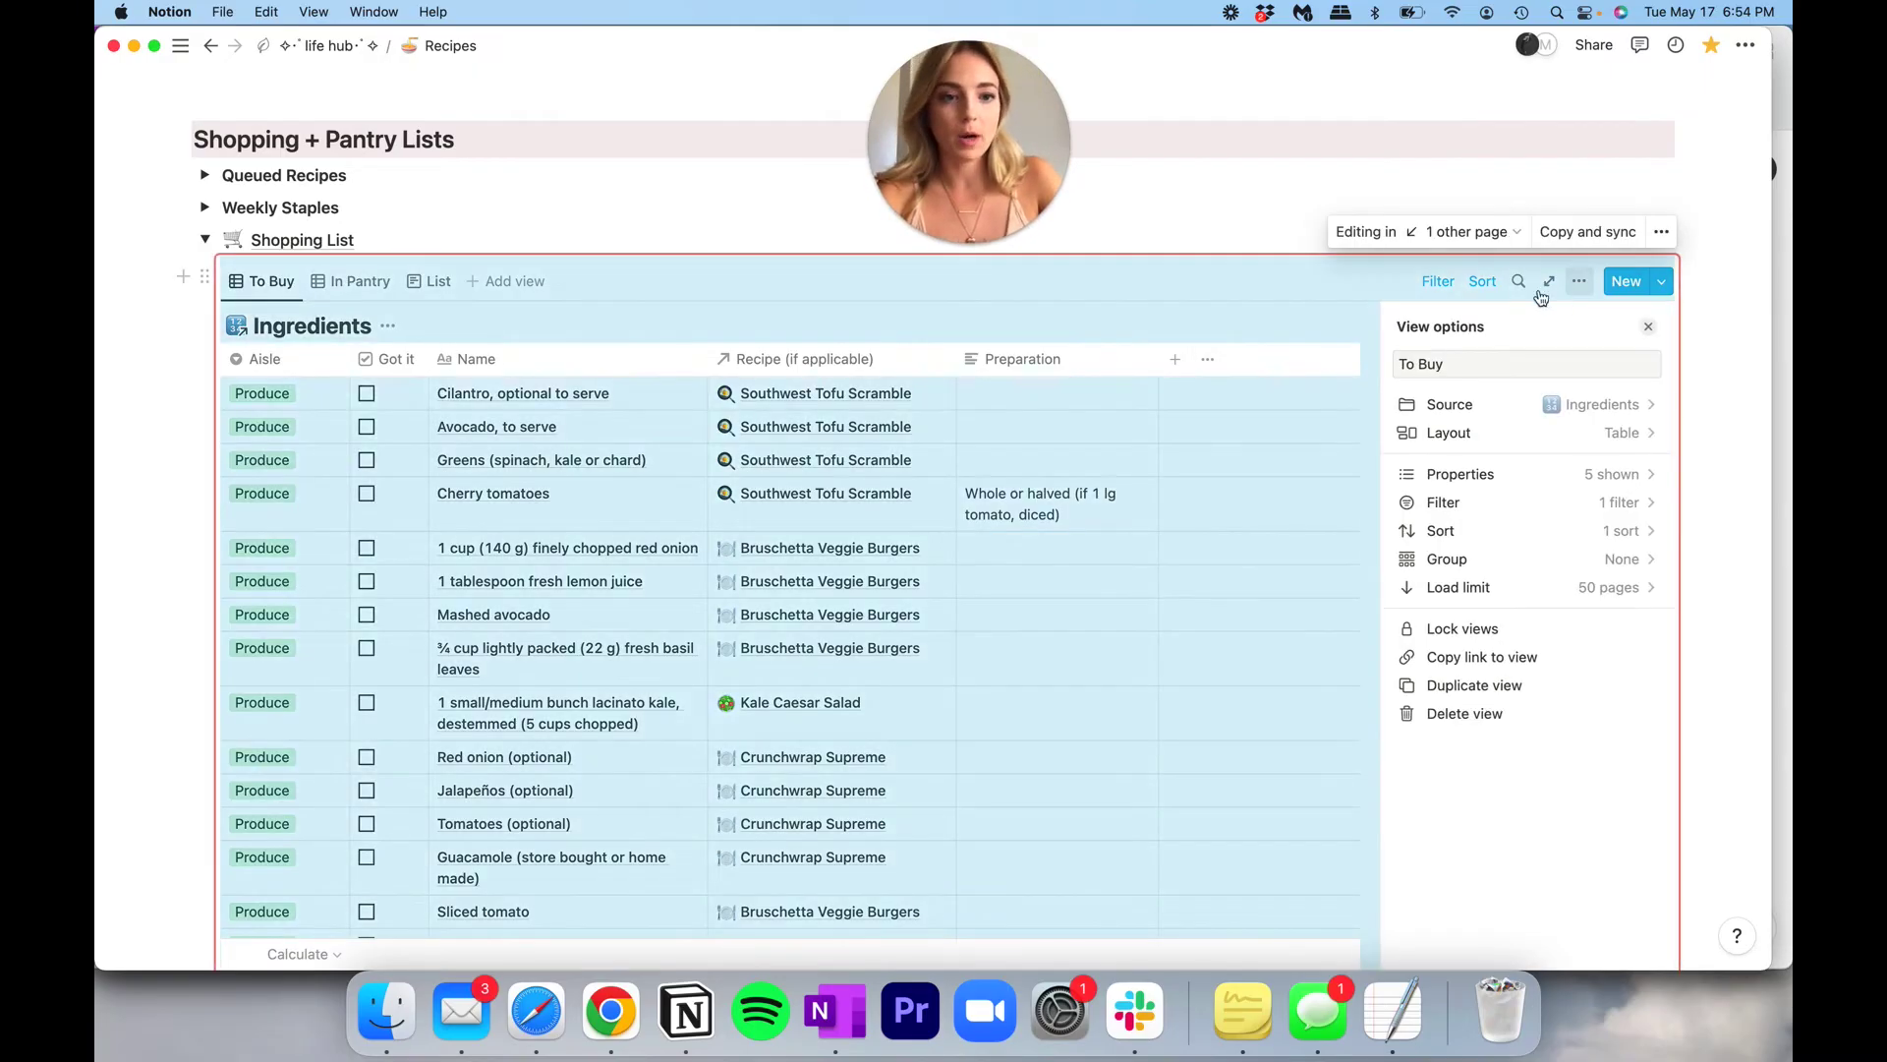
Turn on the 'Added to Grocery List?' property in the To Buy view's visible properties.
{"action": "left_click", "coordinate": [1529, 468]}
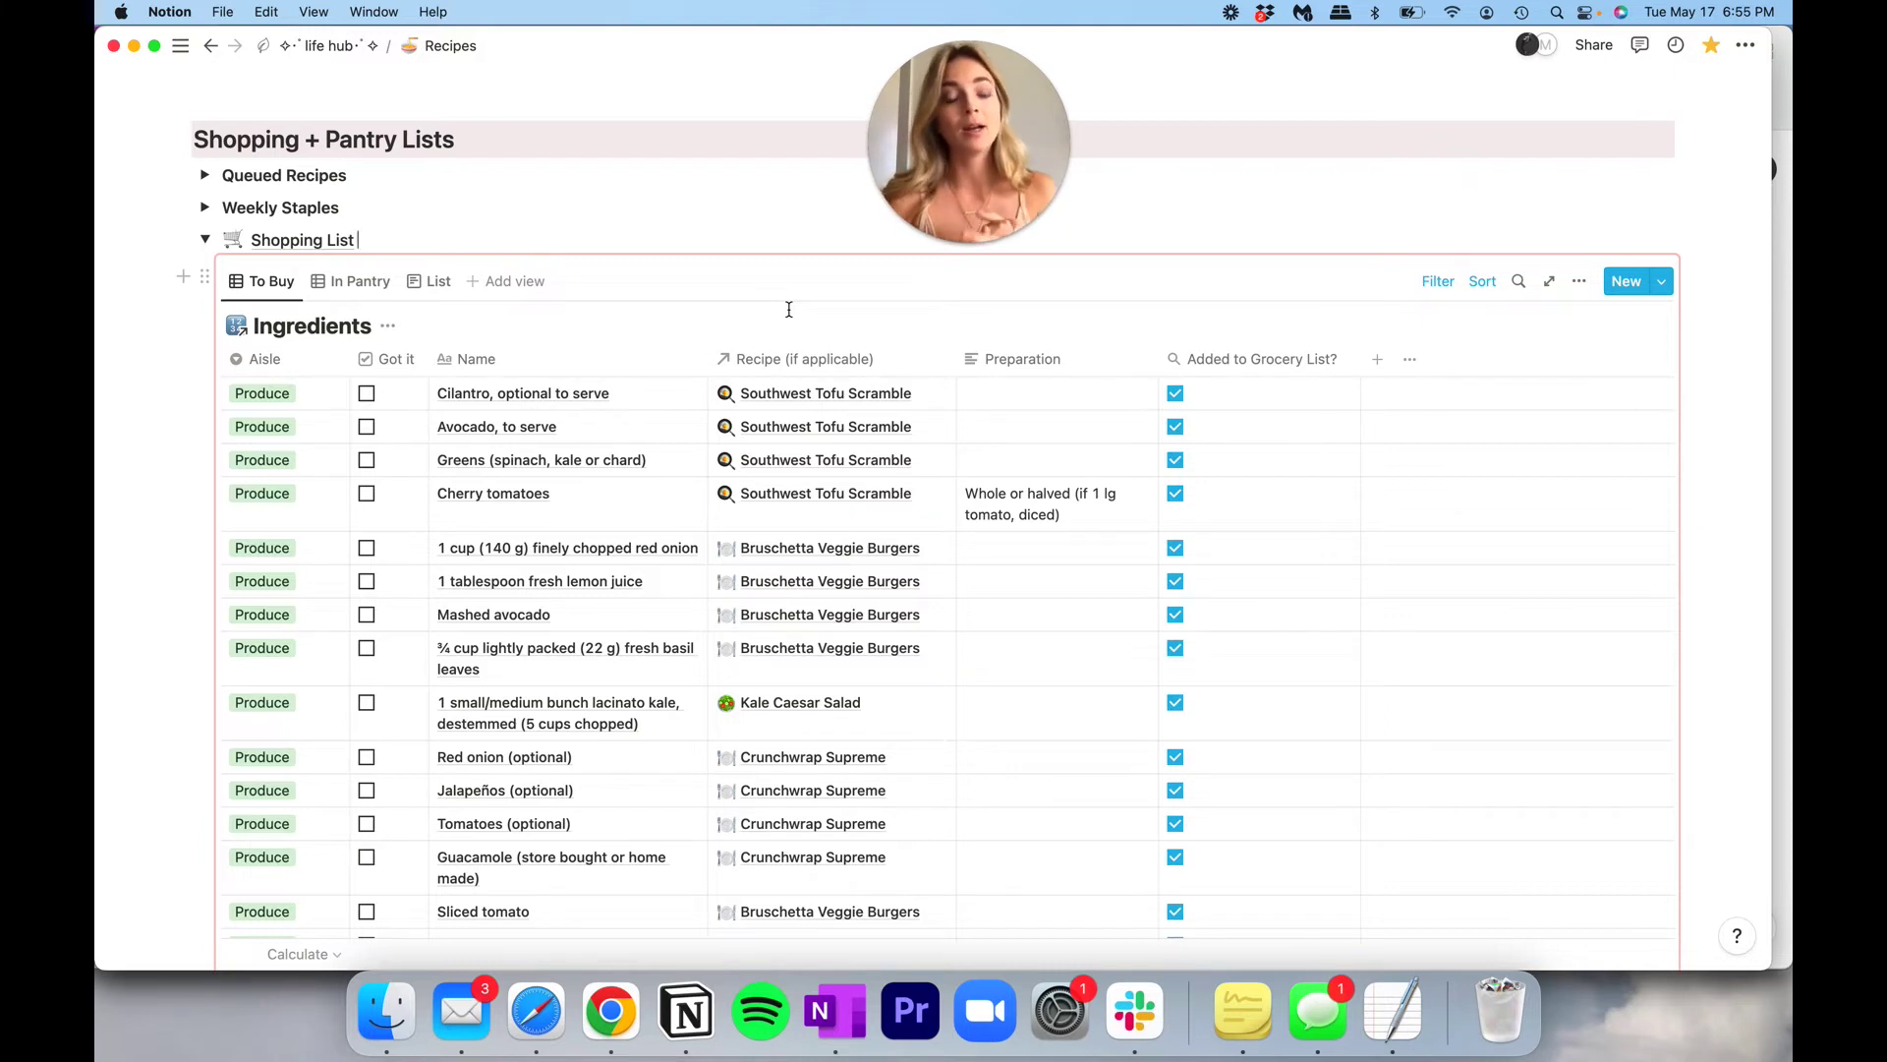
{"action": "scroll", "coordinate": [910, 383], "scroll_direction": "down", "scroll_amount": 1}
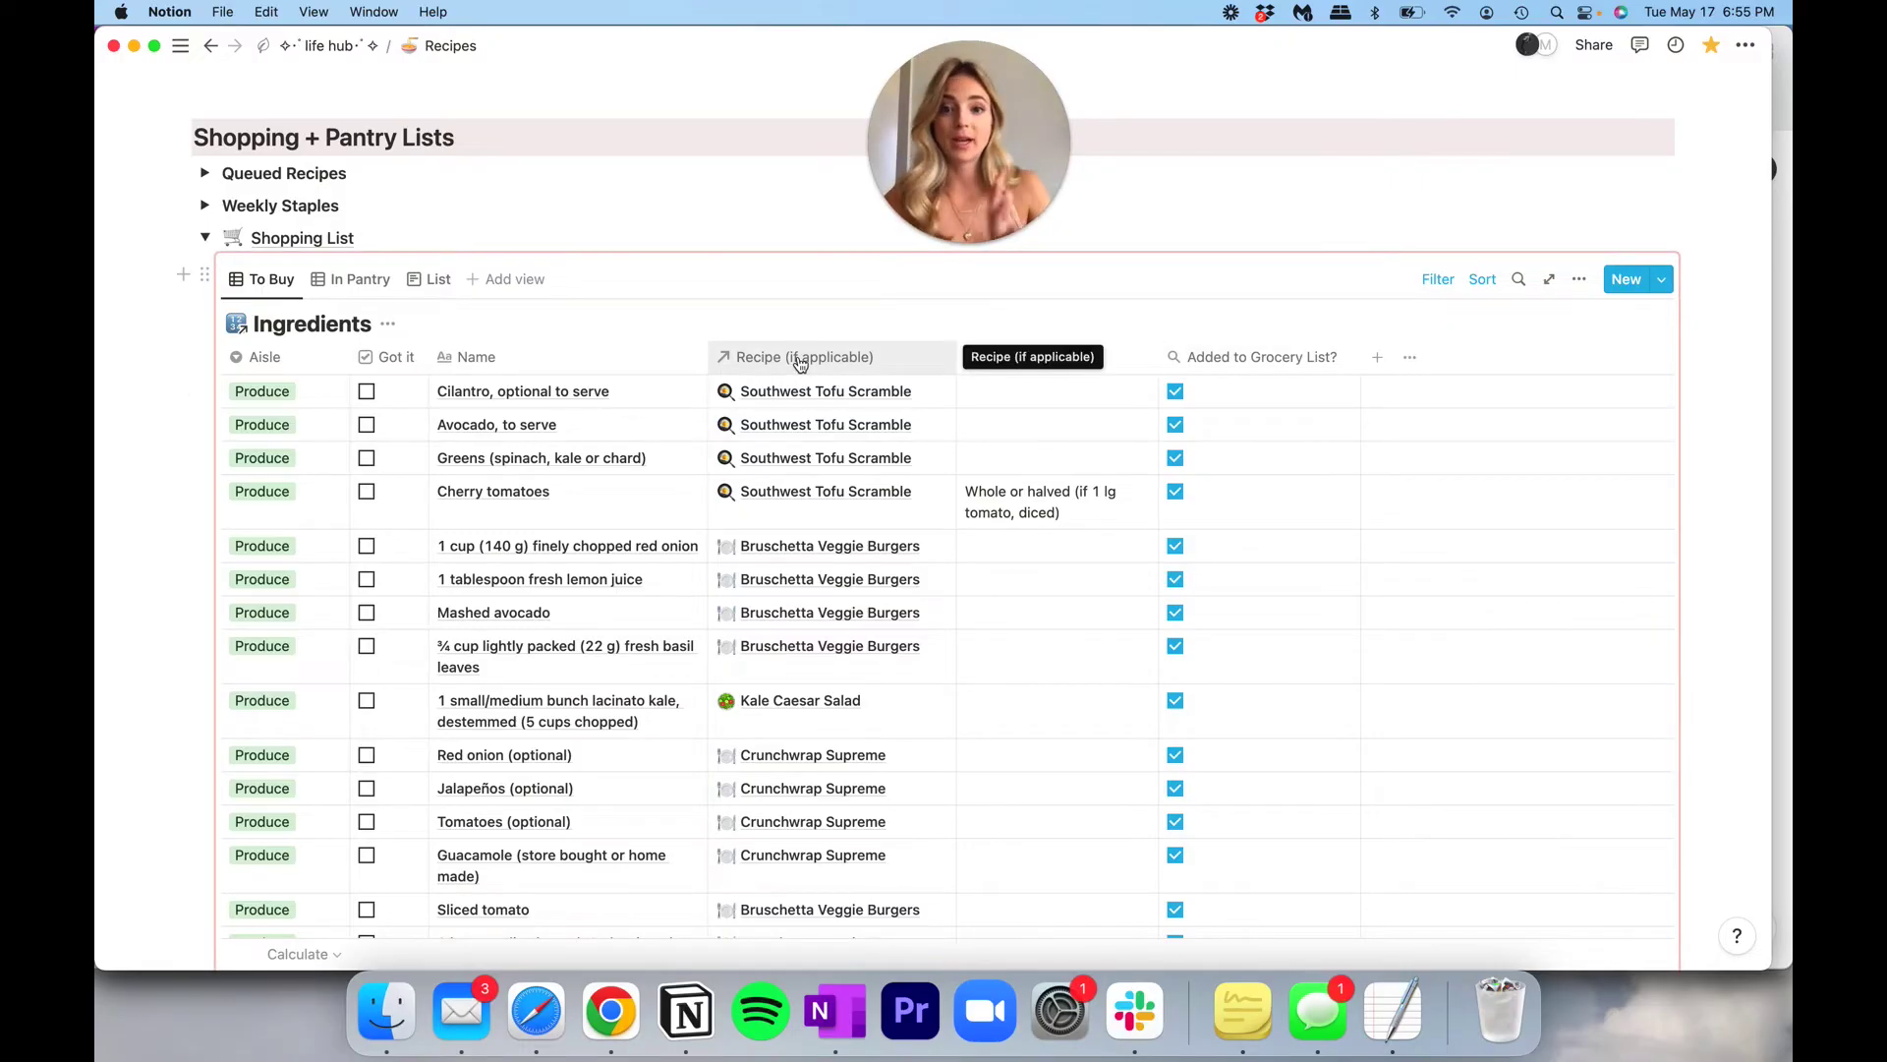
{"action": "left_click", "coordinate": [1202, 366]}
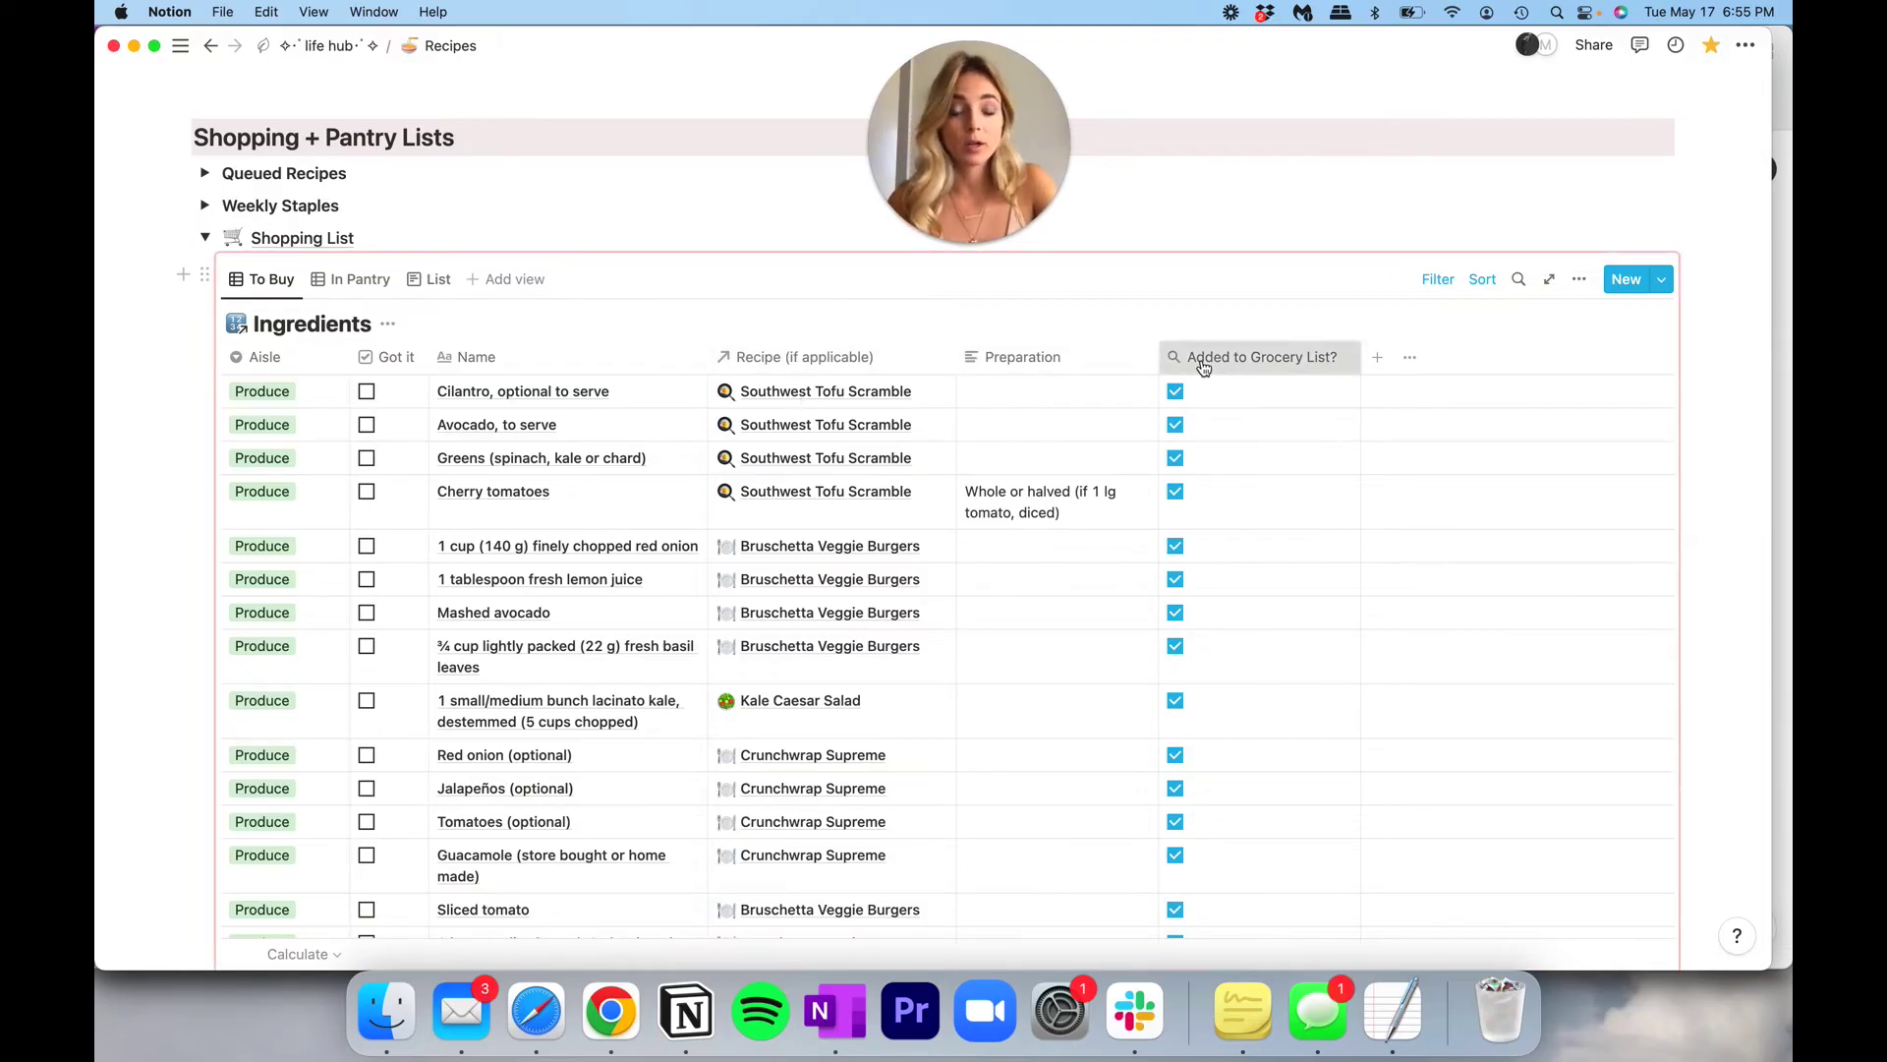
Add a new property column named 'Added to List' to the Ingredients table.
{"action": "left_click", "coordinate": [1202, 362]}
{"action": "left_click", "coordinate": [1377, 357]}
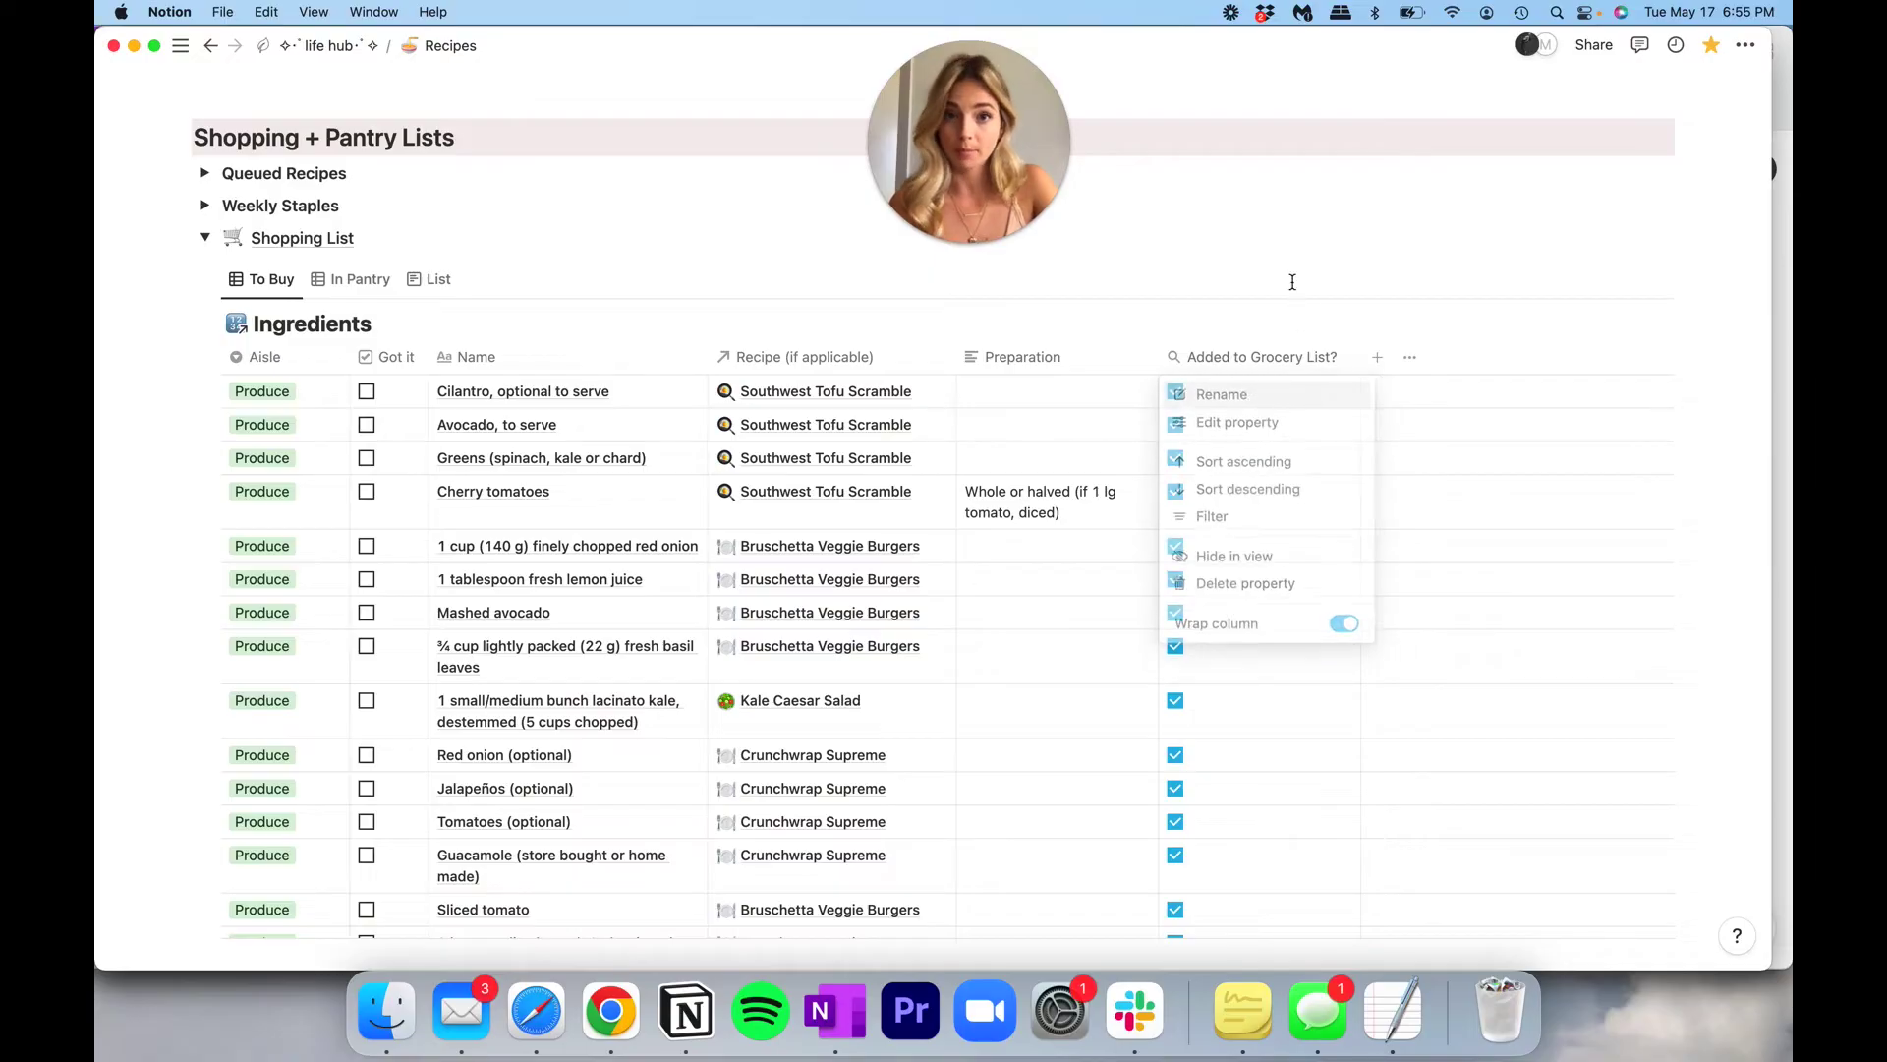
{"action": "left_click", "coordinate": [1377, 357]}
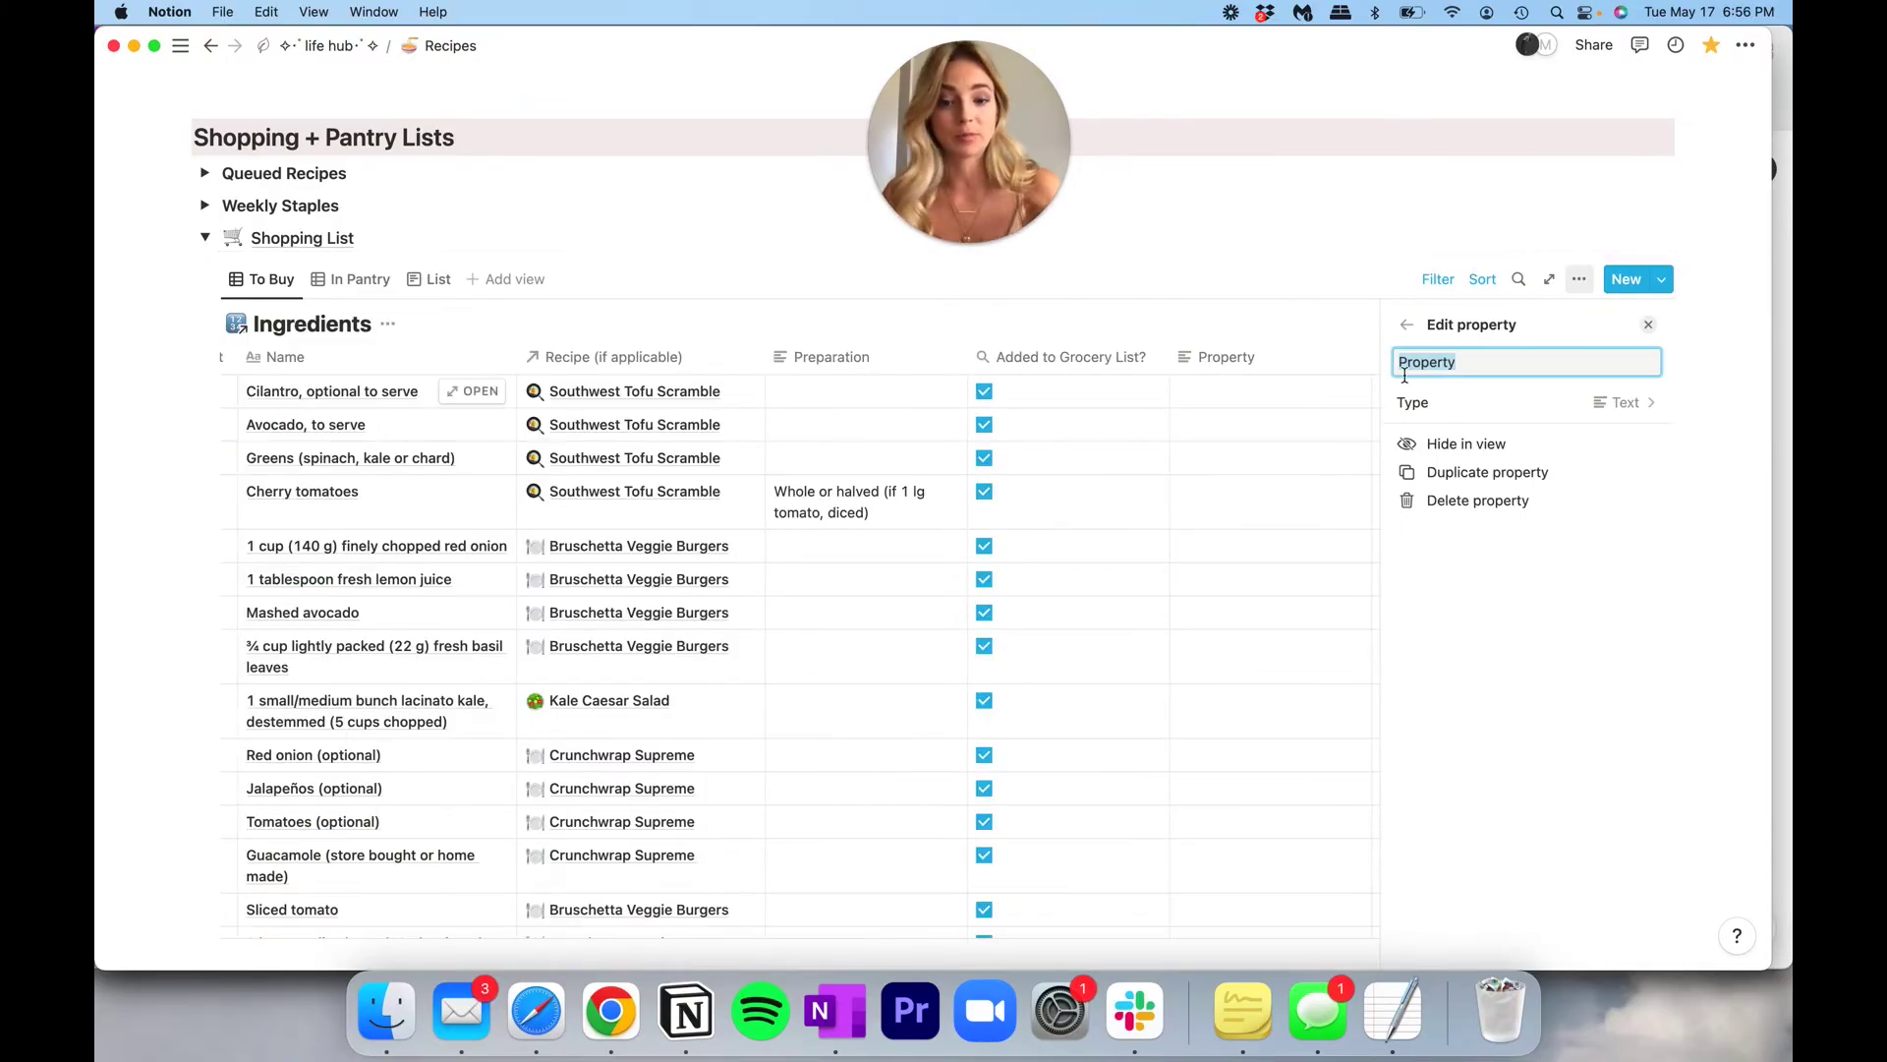
{"action": "type", "text": "Added"}
{"action": "key", "text": "BackSpace"}
{"action": "key", "text": "BackSpace"}
{"action": "type", "text": "edt"}
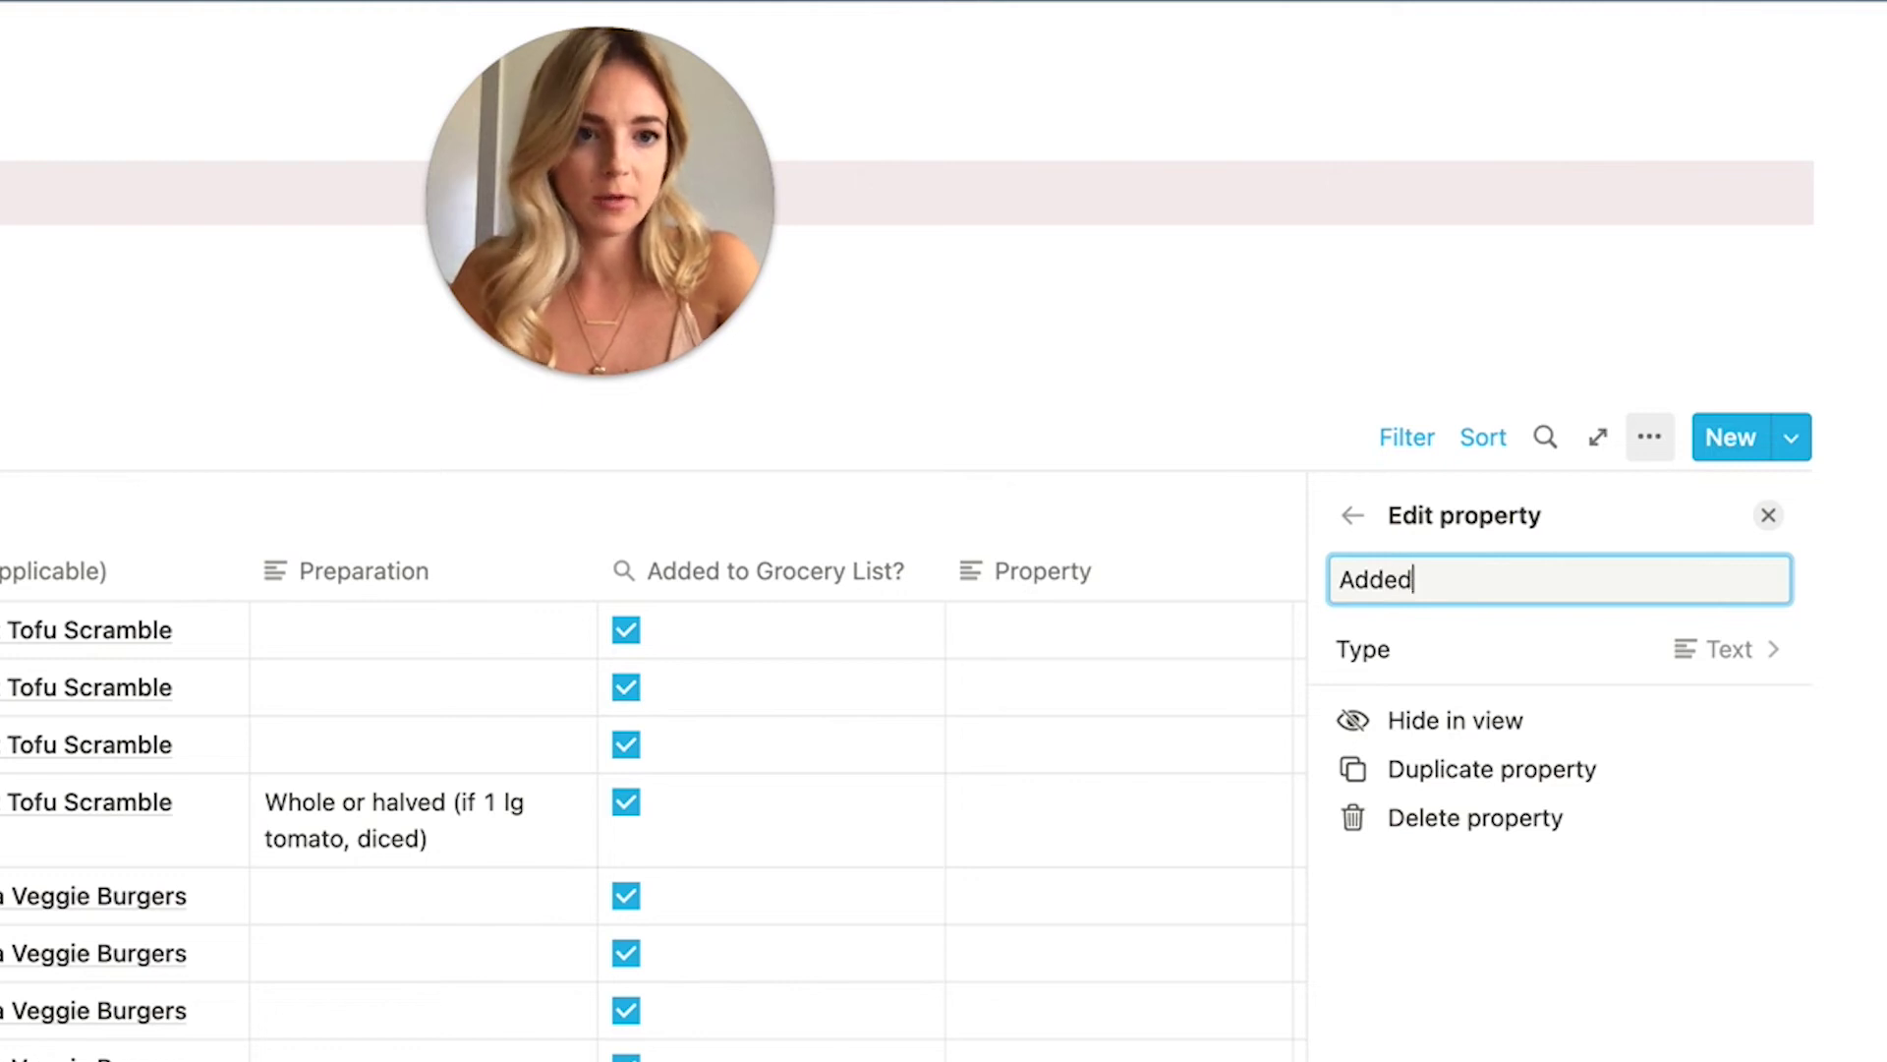
{"action": "key", "text": "BackSpace"}
{"action": "key", "text": "BackSpace"}
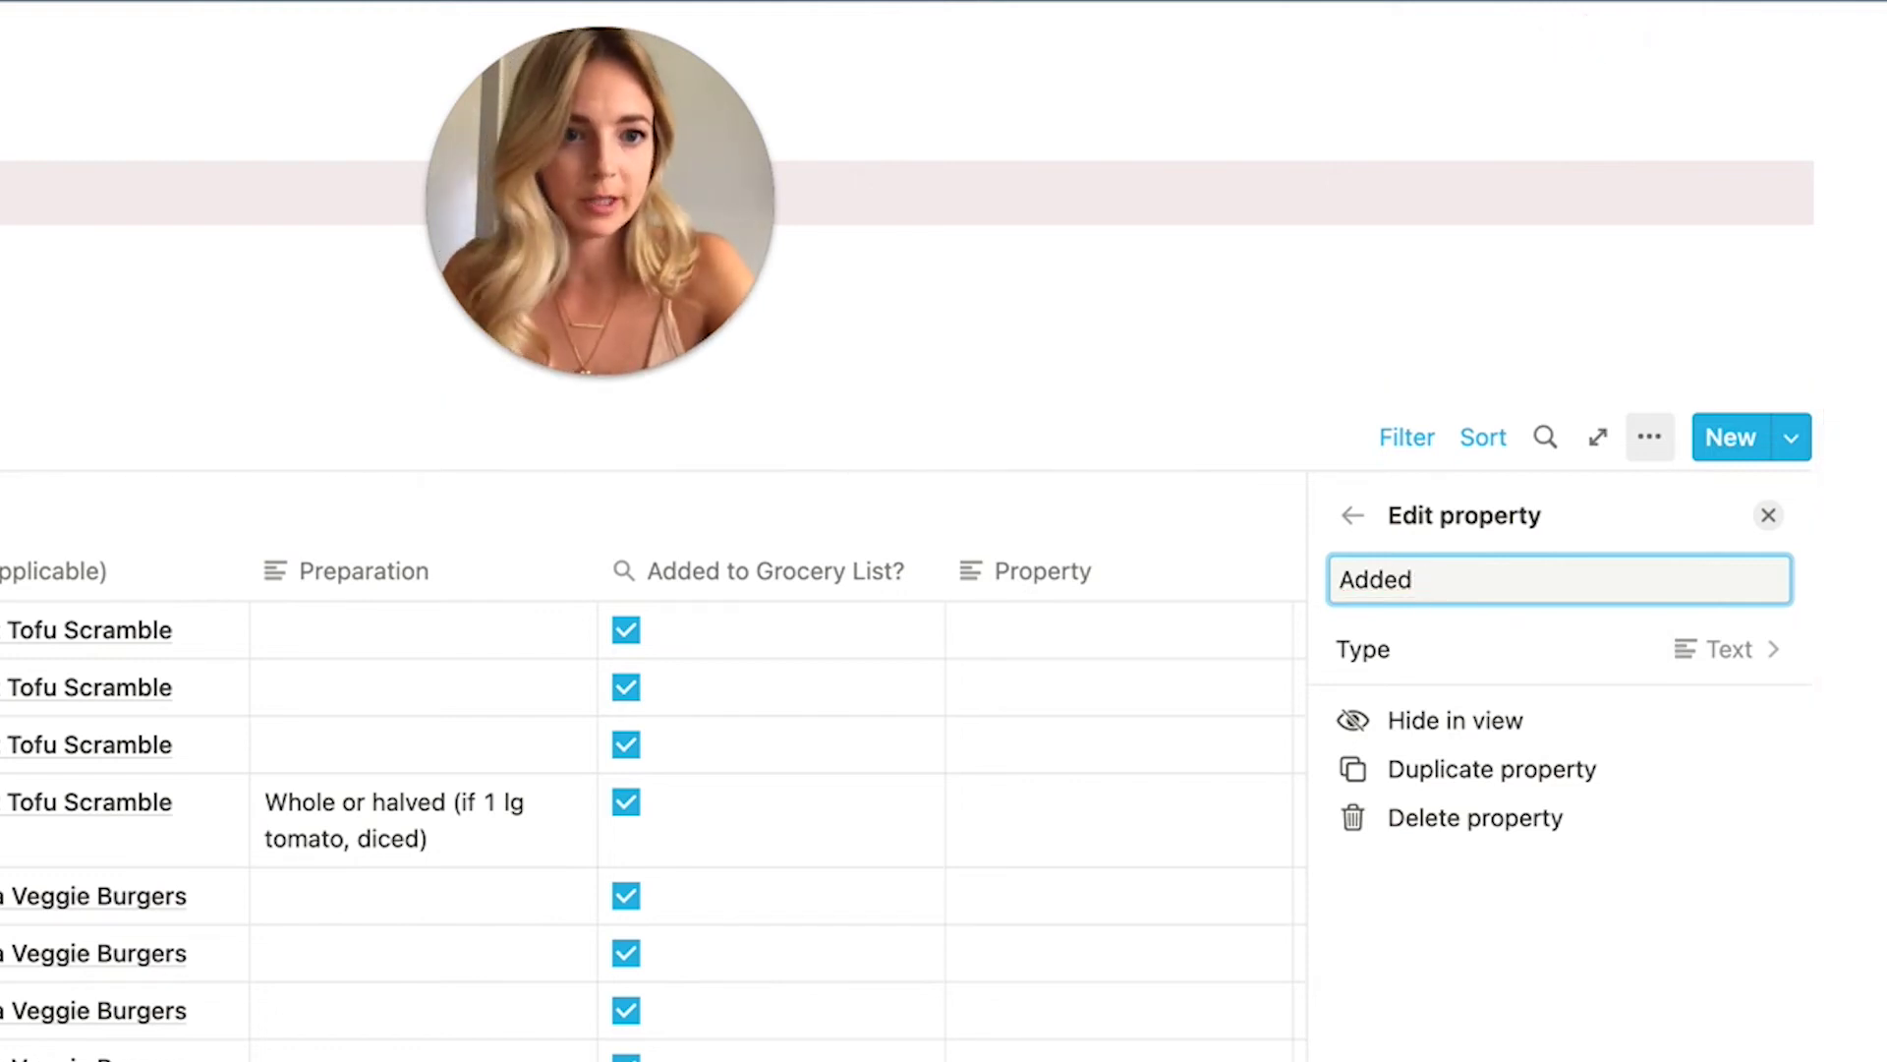
{"action": "type", "text": "to List"}
Make 'Added to List' a rollup of Add to Grocery List via Recipe (if applicable).
{"action": "left_click", "coordinate": [1605, 650]}
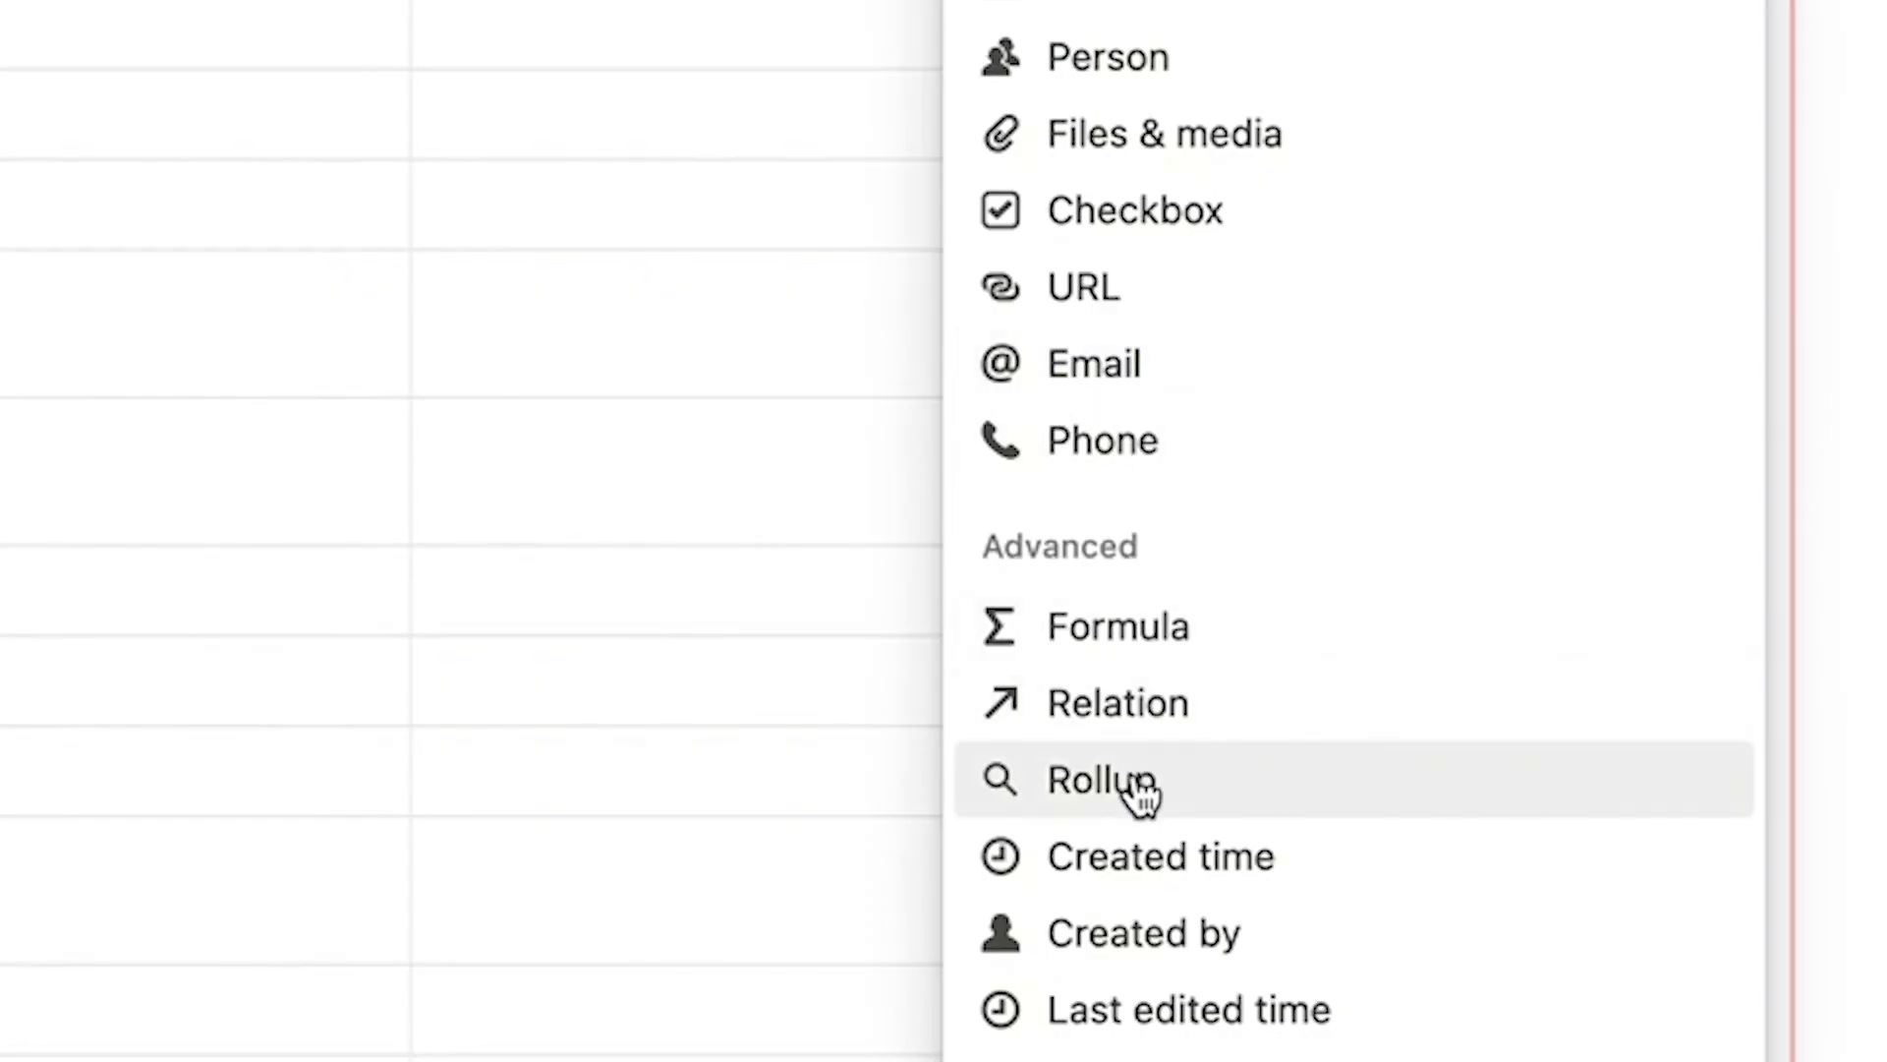
{"action": "left_click", "coordinate": [1136, 793]}
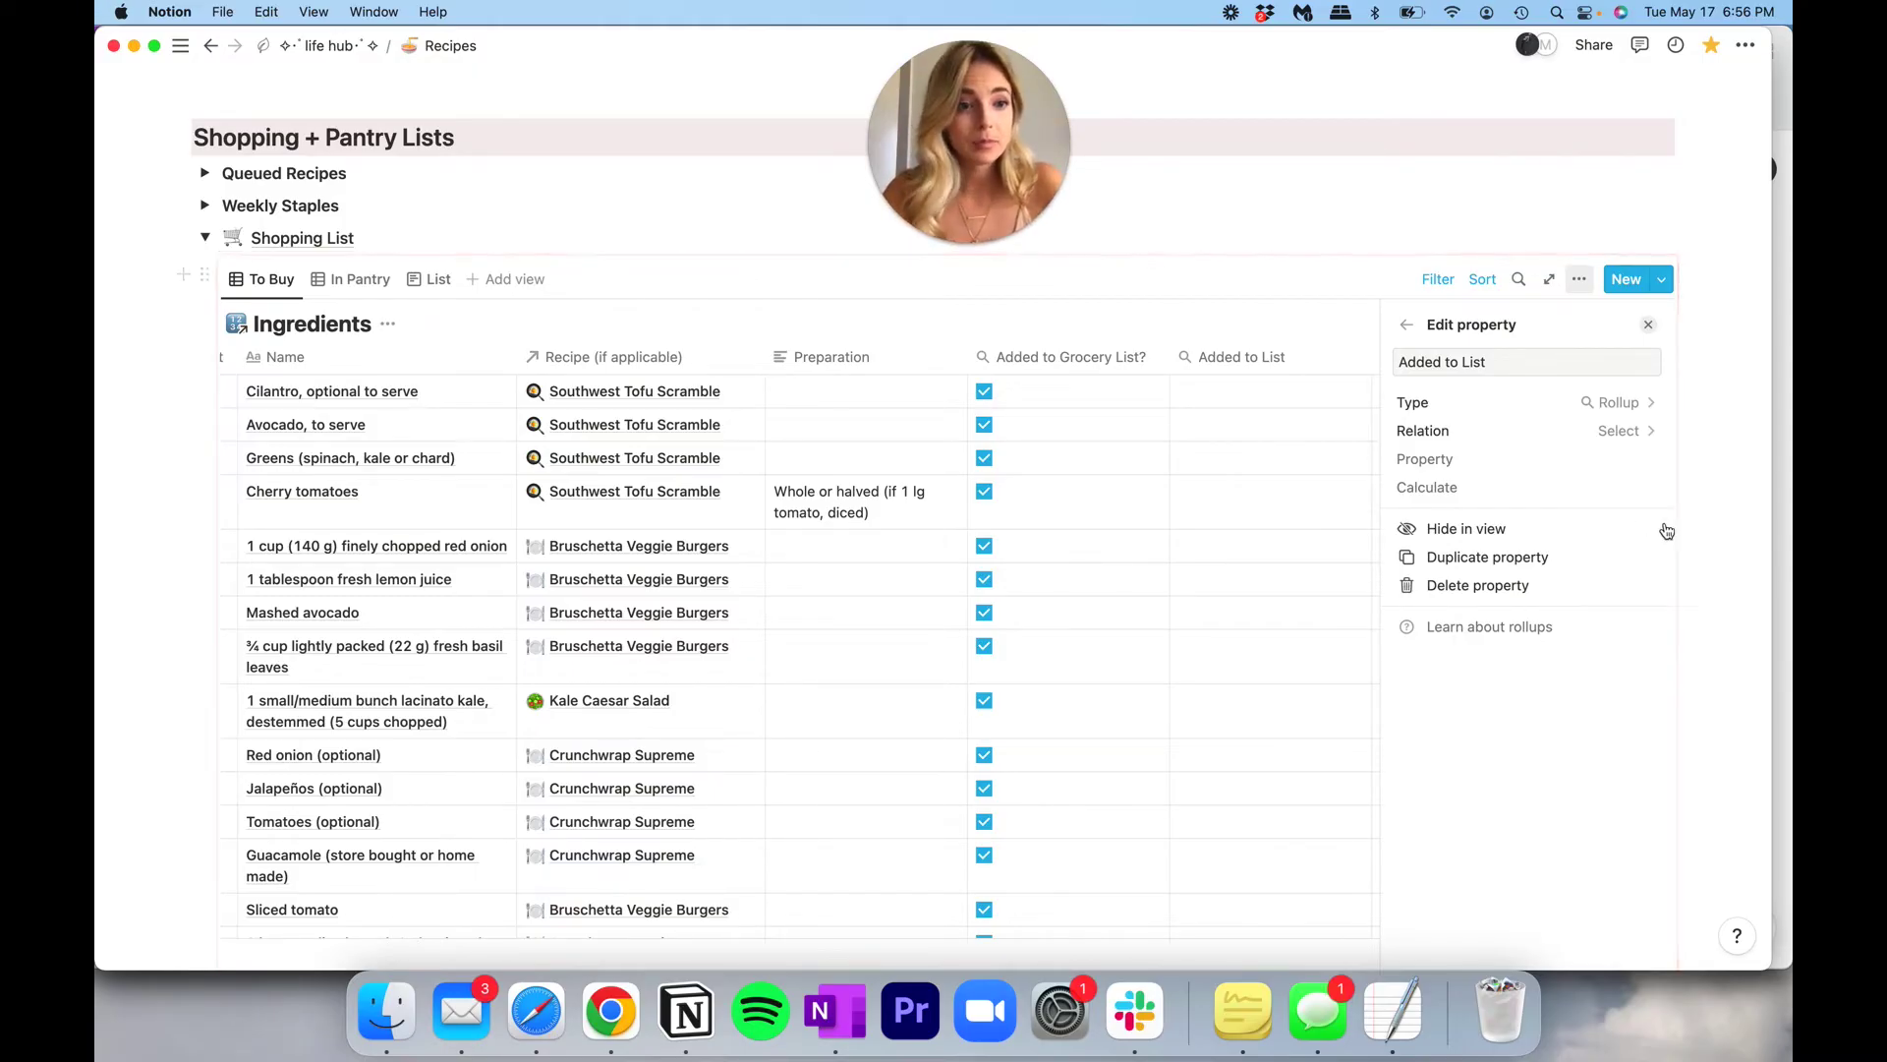
{"action": "left_click", "coordinate": [1612, 433]}
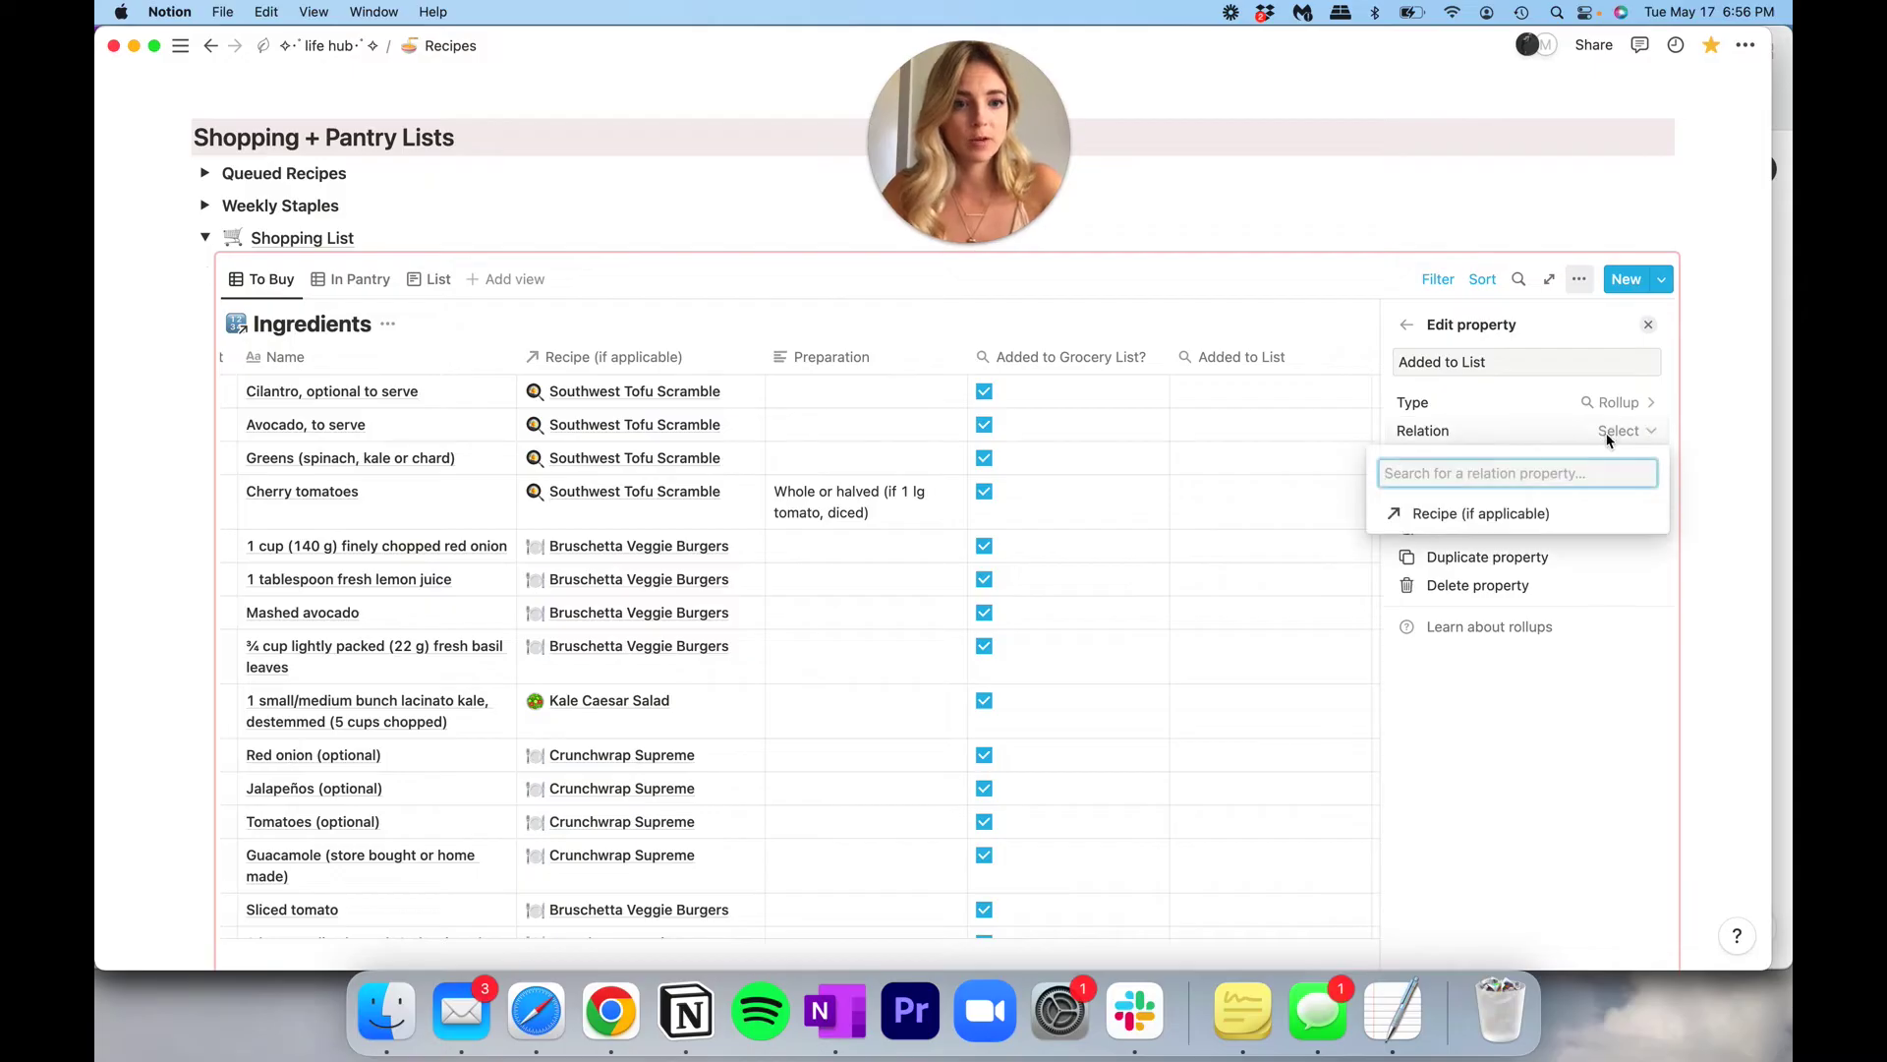
{"action": "left_click", "coordinate": [1435, 515]}
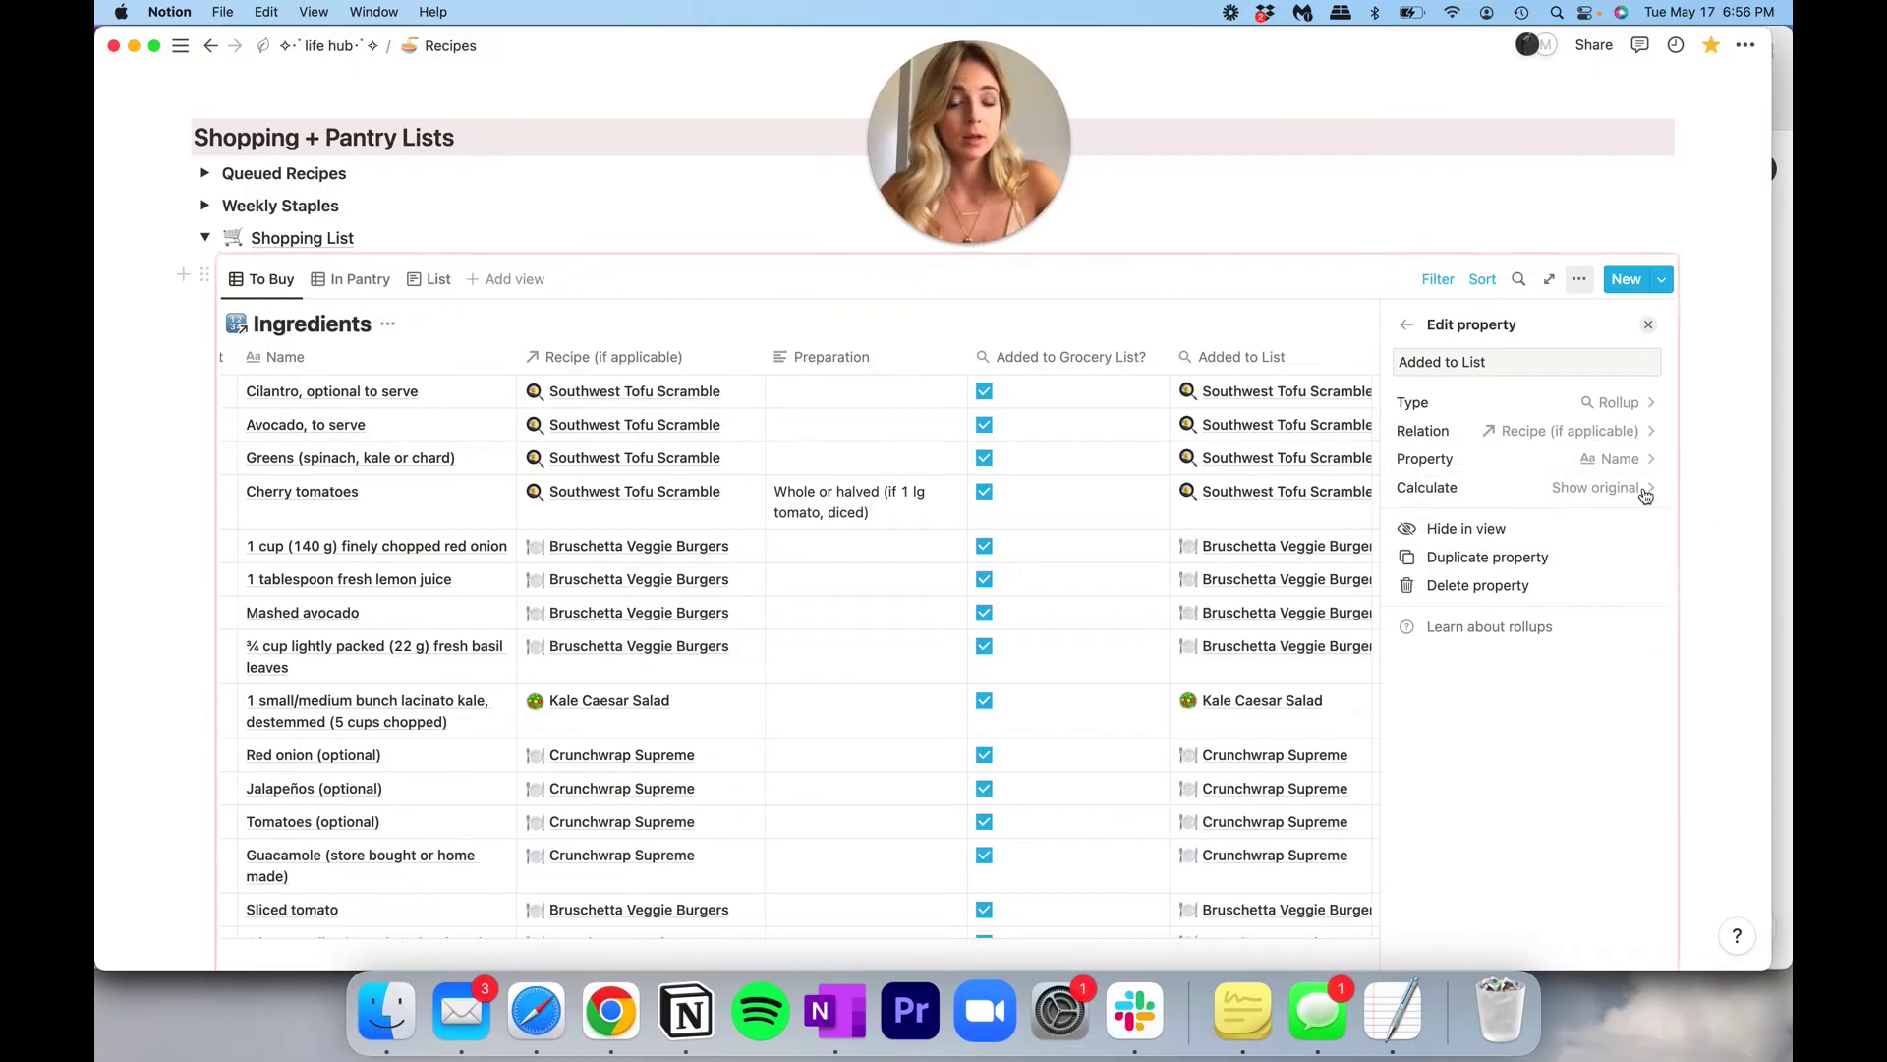
{"action": "left_click", "coordinate": [1617, 459]}
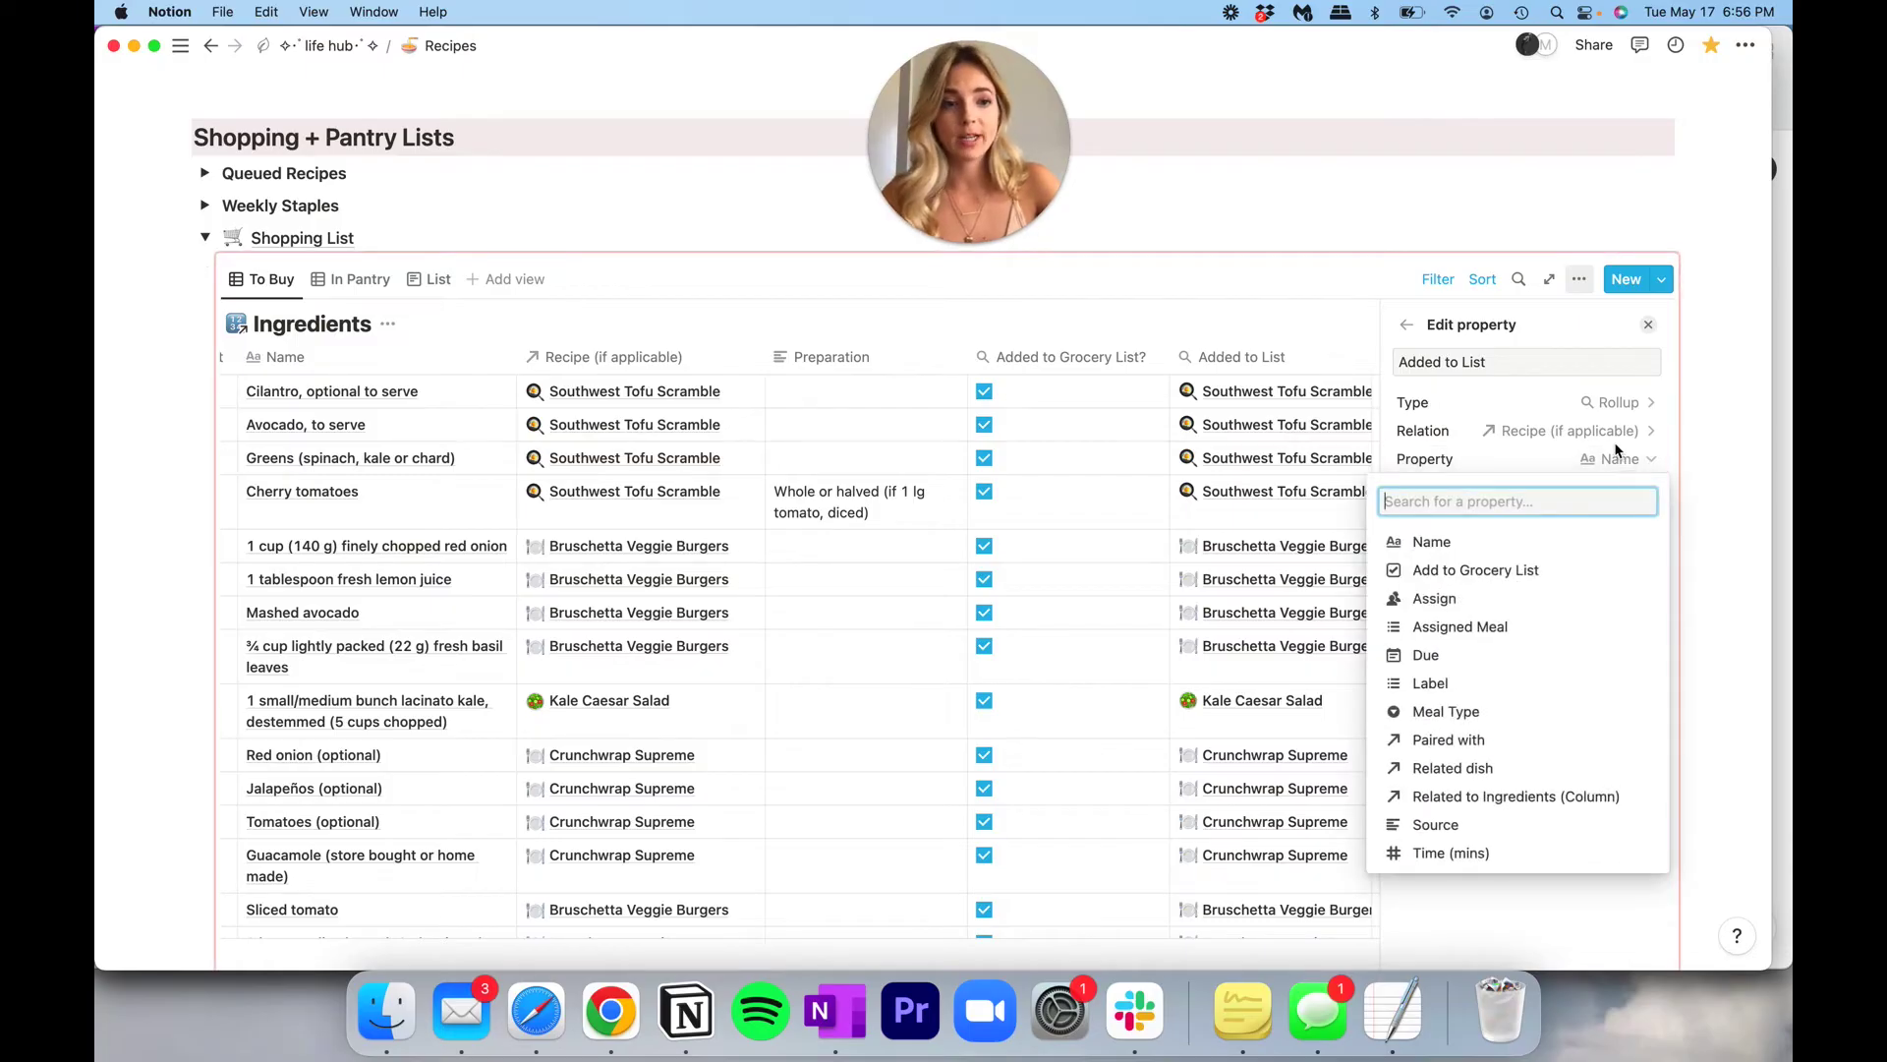
{"action": "left_click", "coordinate": [1617, 459]}
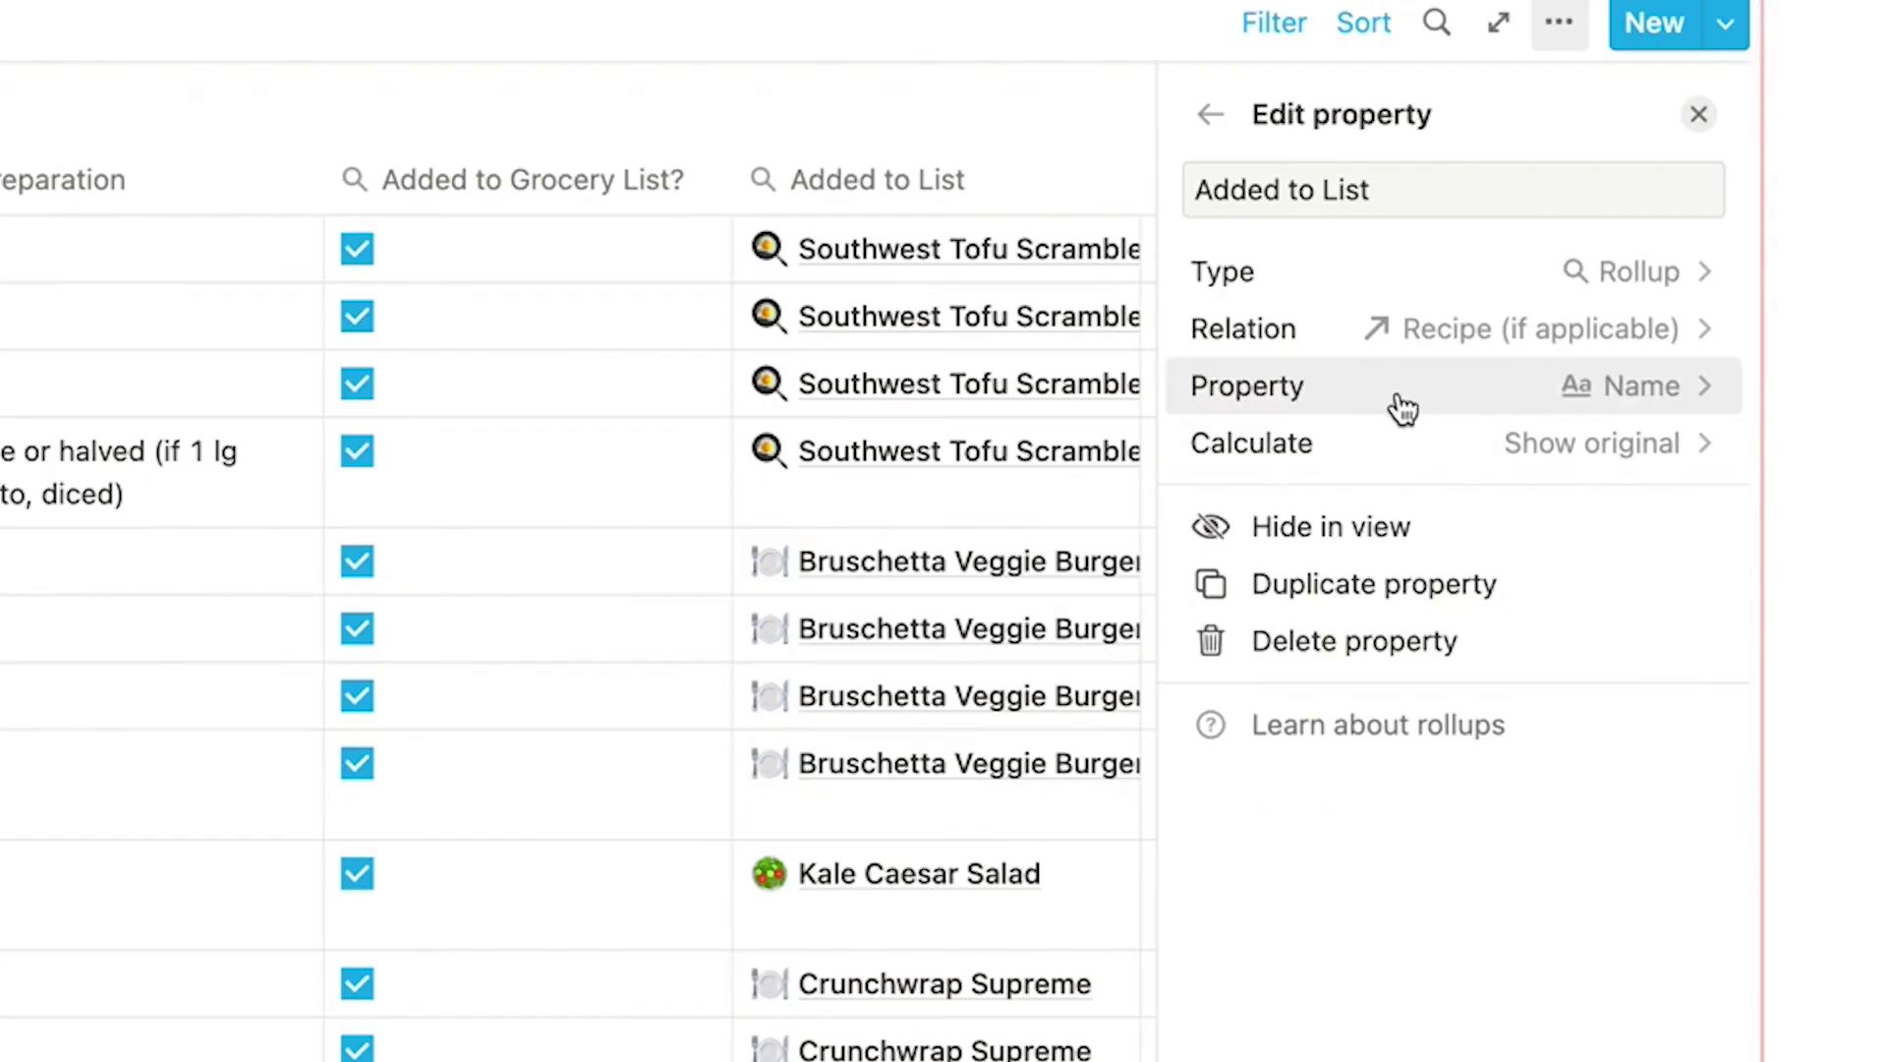
{"action": "left_click", "coordinate": [1649, 394]}
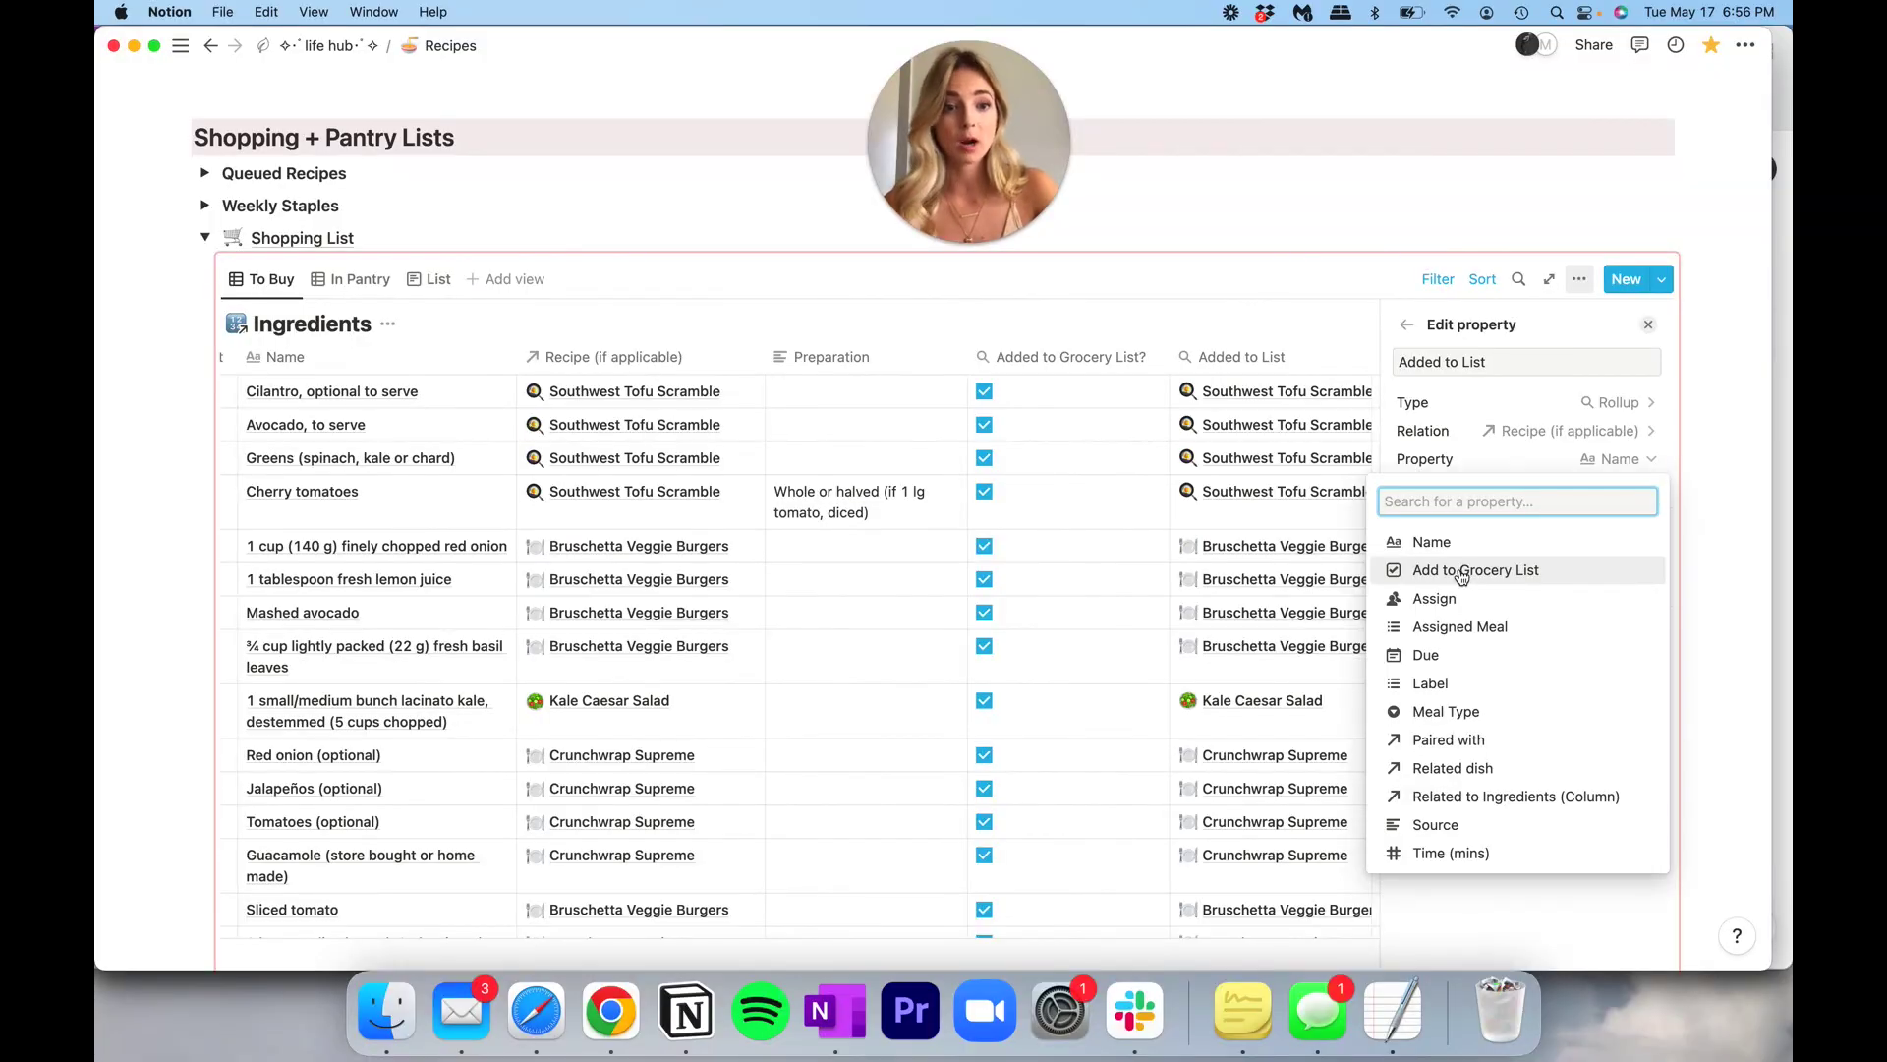
{"action": "left_click", "coordinate": [1462, 571]}
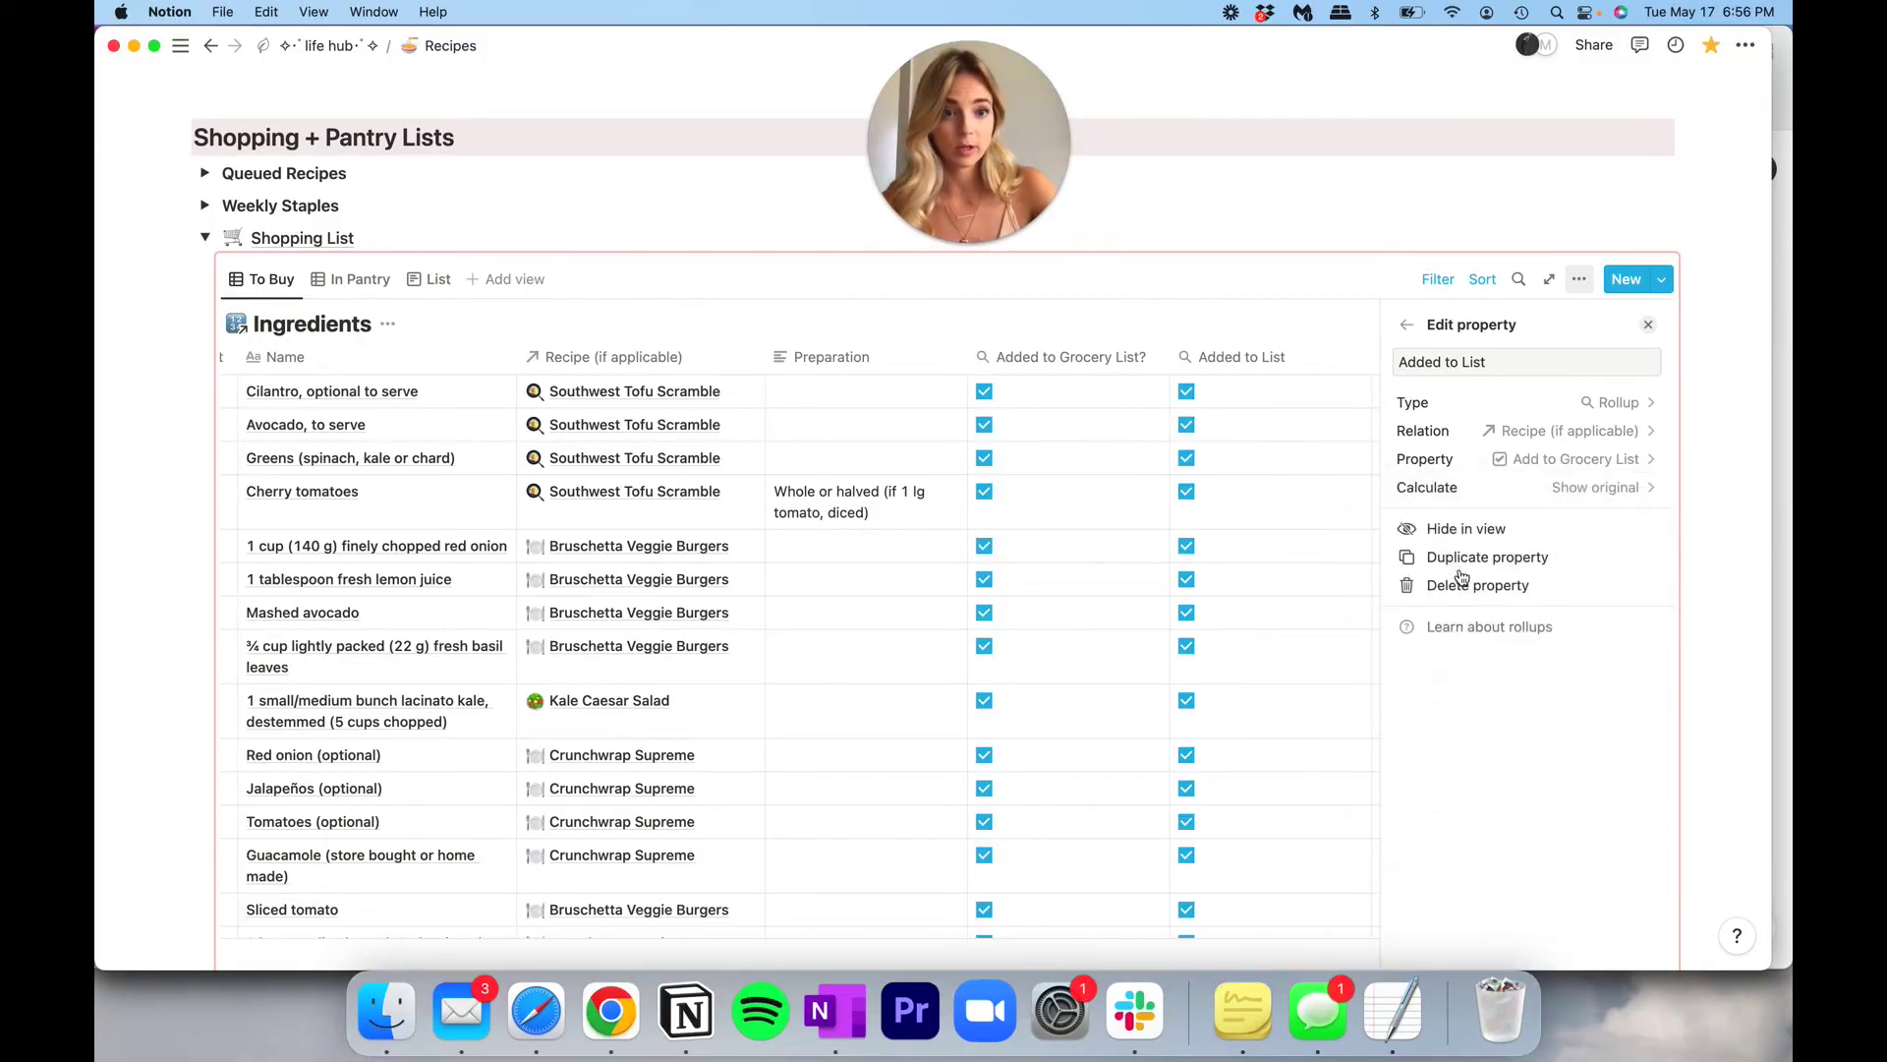
{"action": "left_click", "coordinate": [1292, 310]}
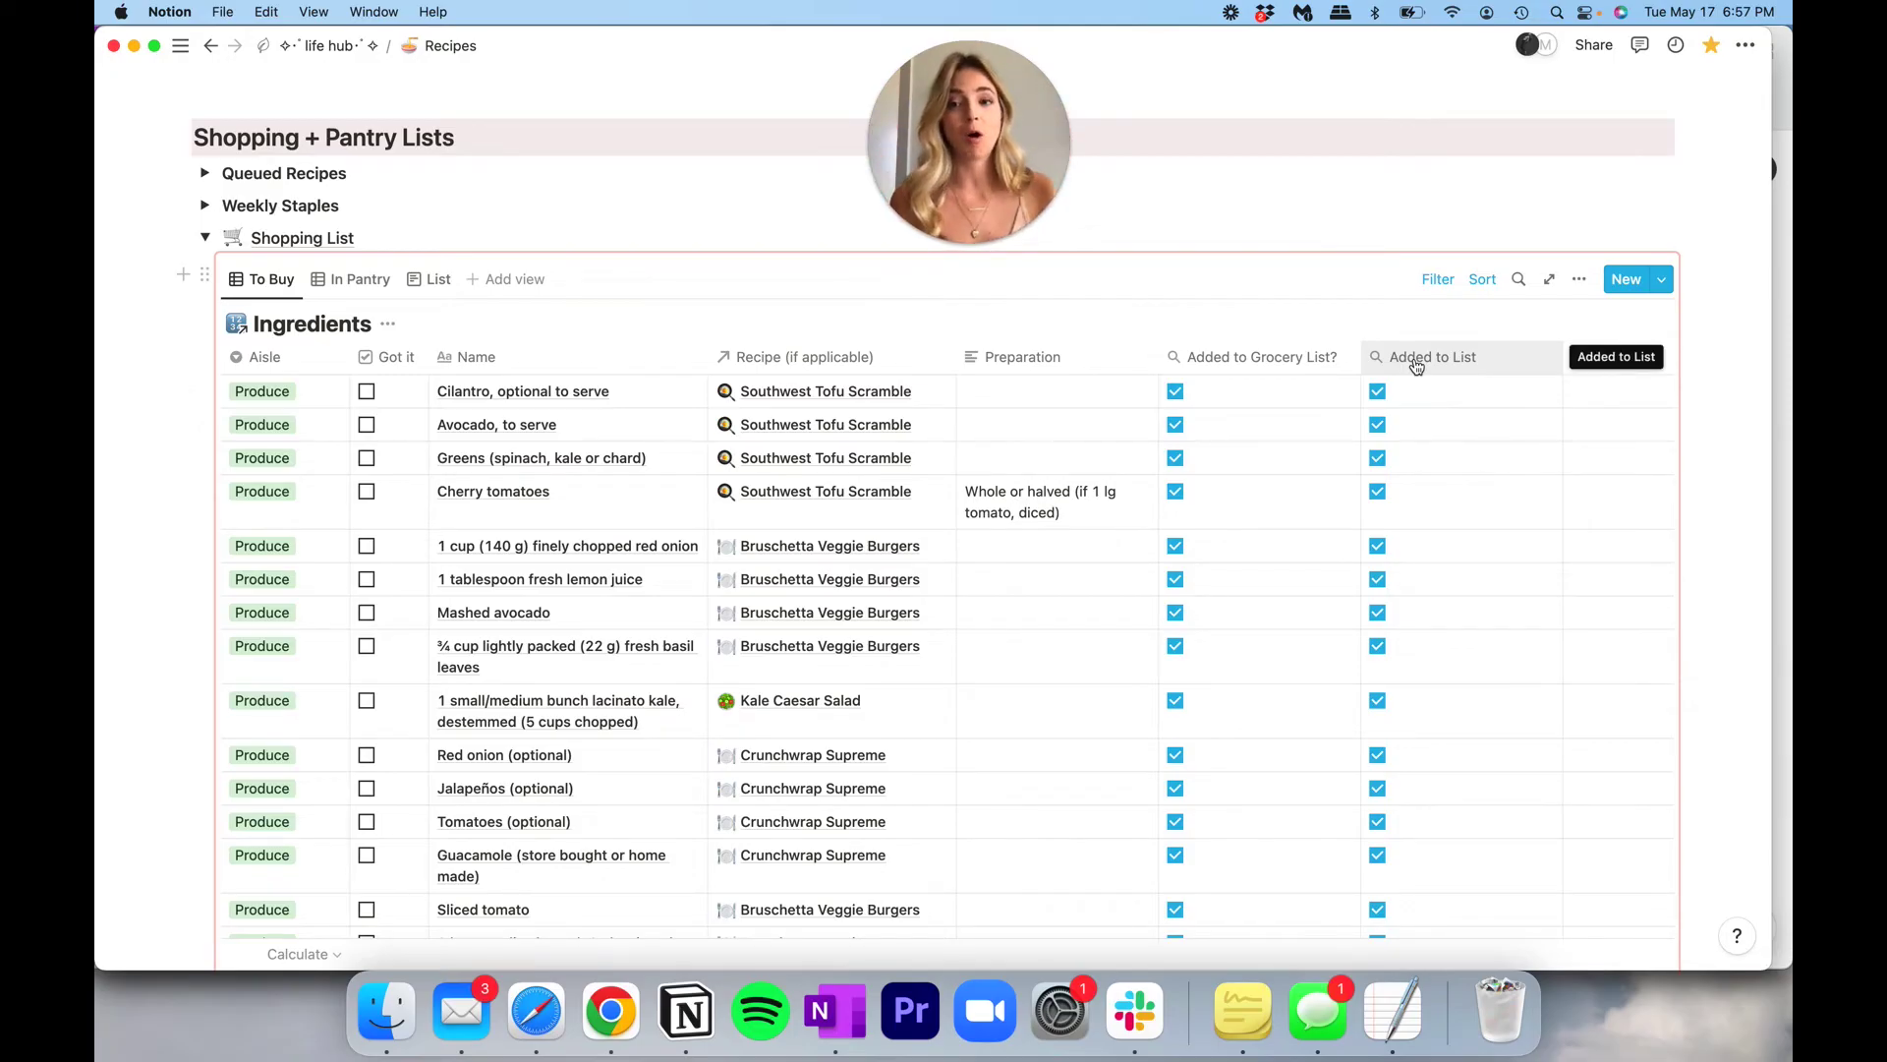
Review the To Buy view's filter rules without changing them.
{"action": "left_click", "coordinate": [1438, 279]}
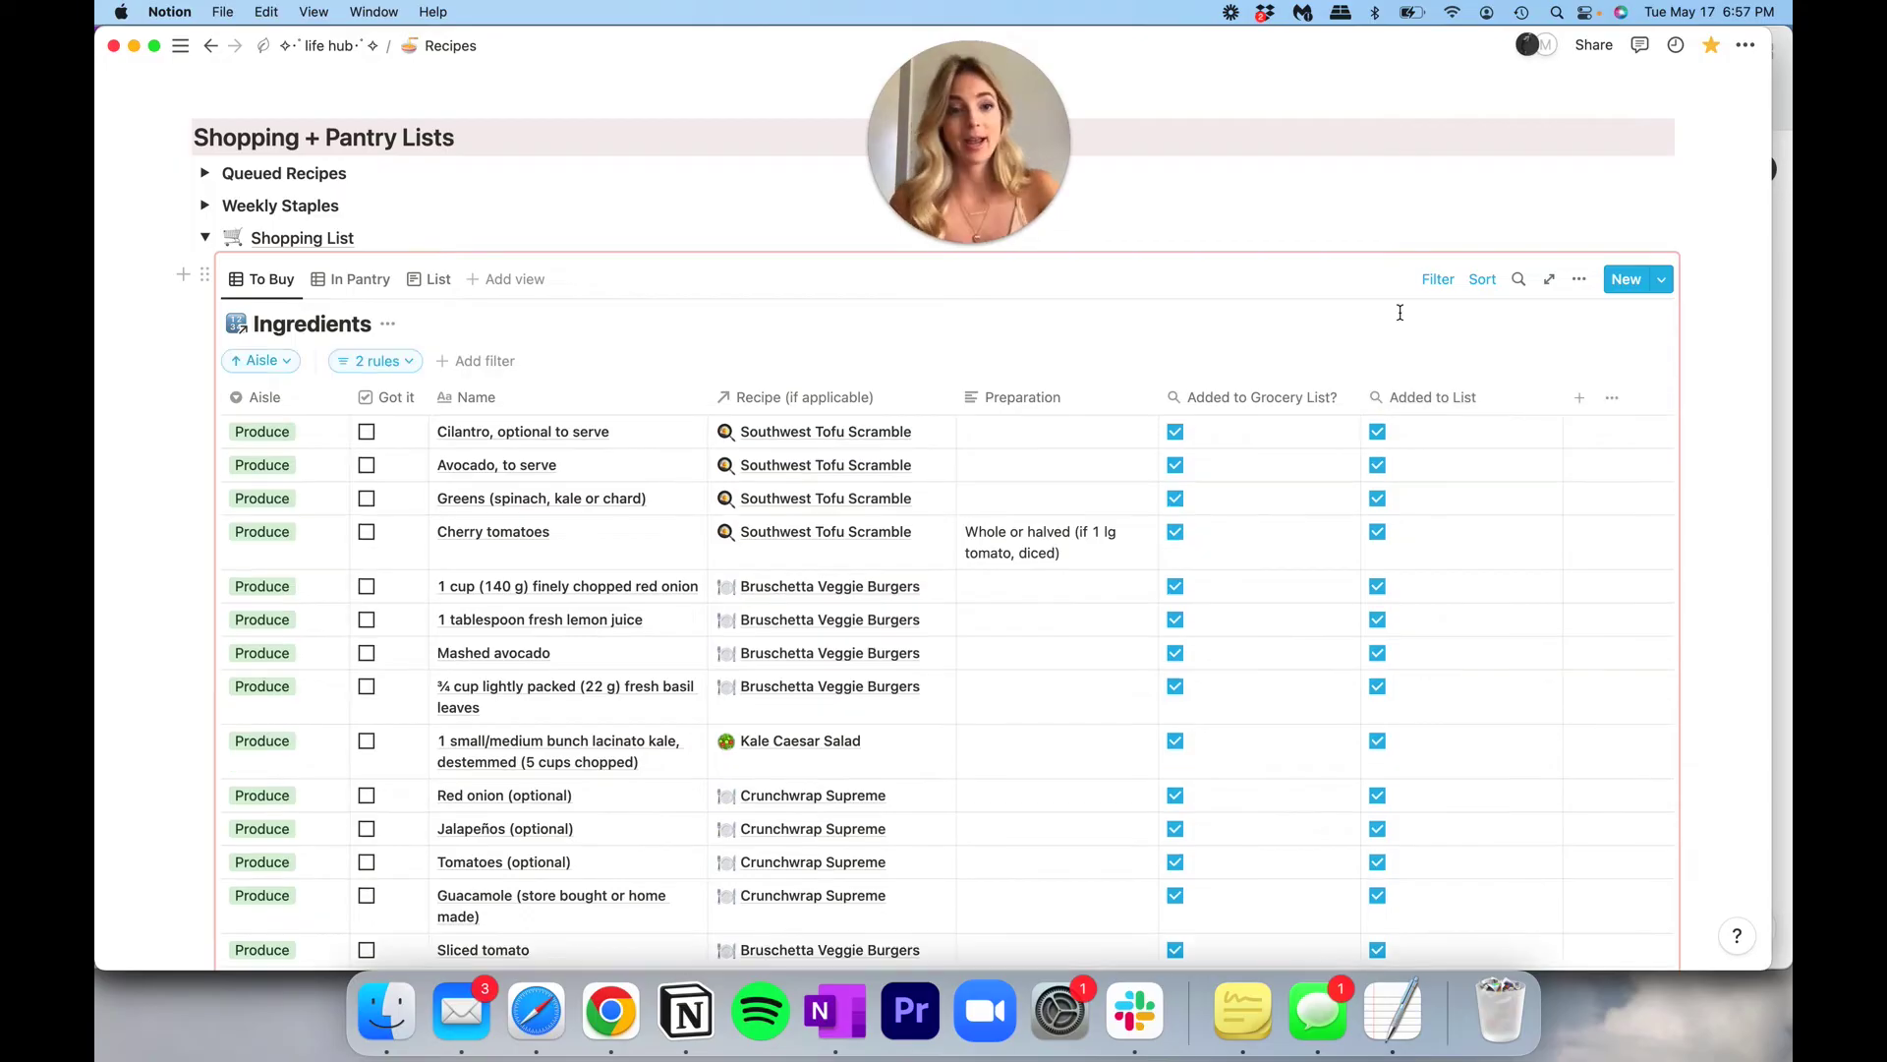
{"action": "left_click", "coordinate": [381, 366]}
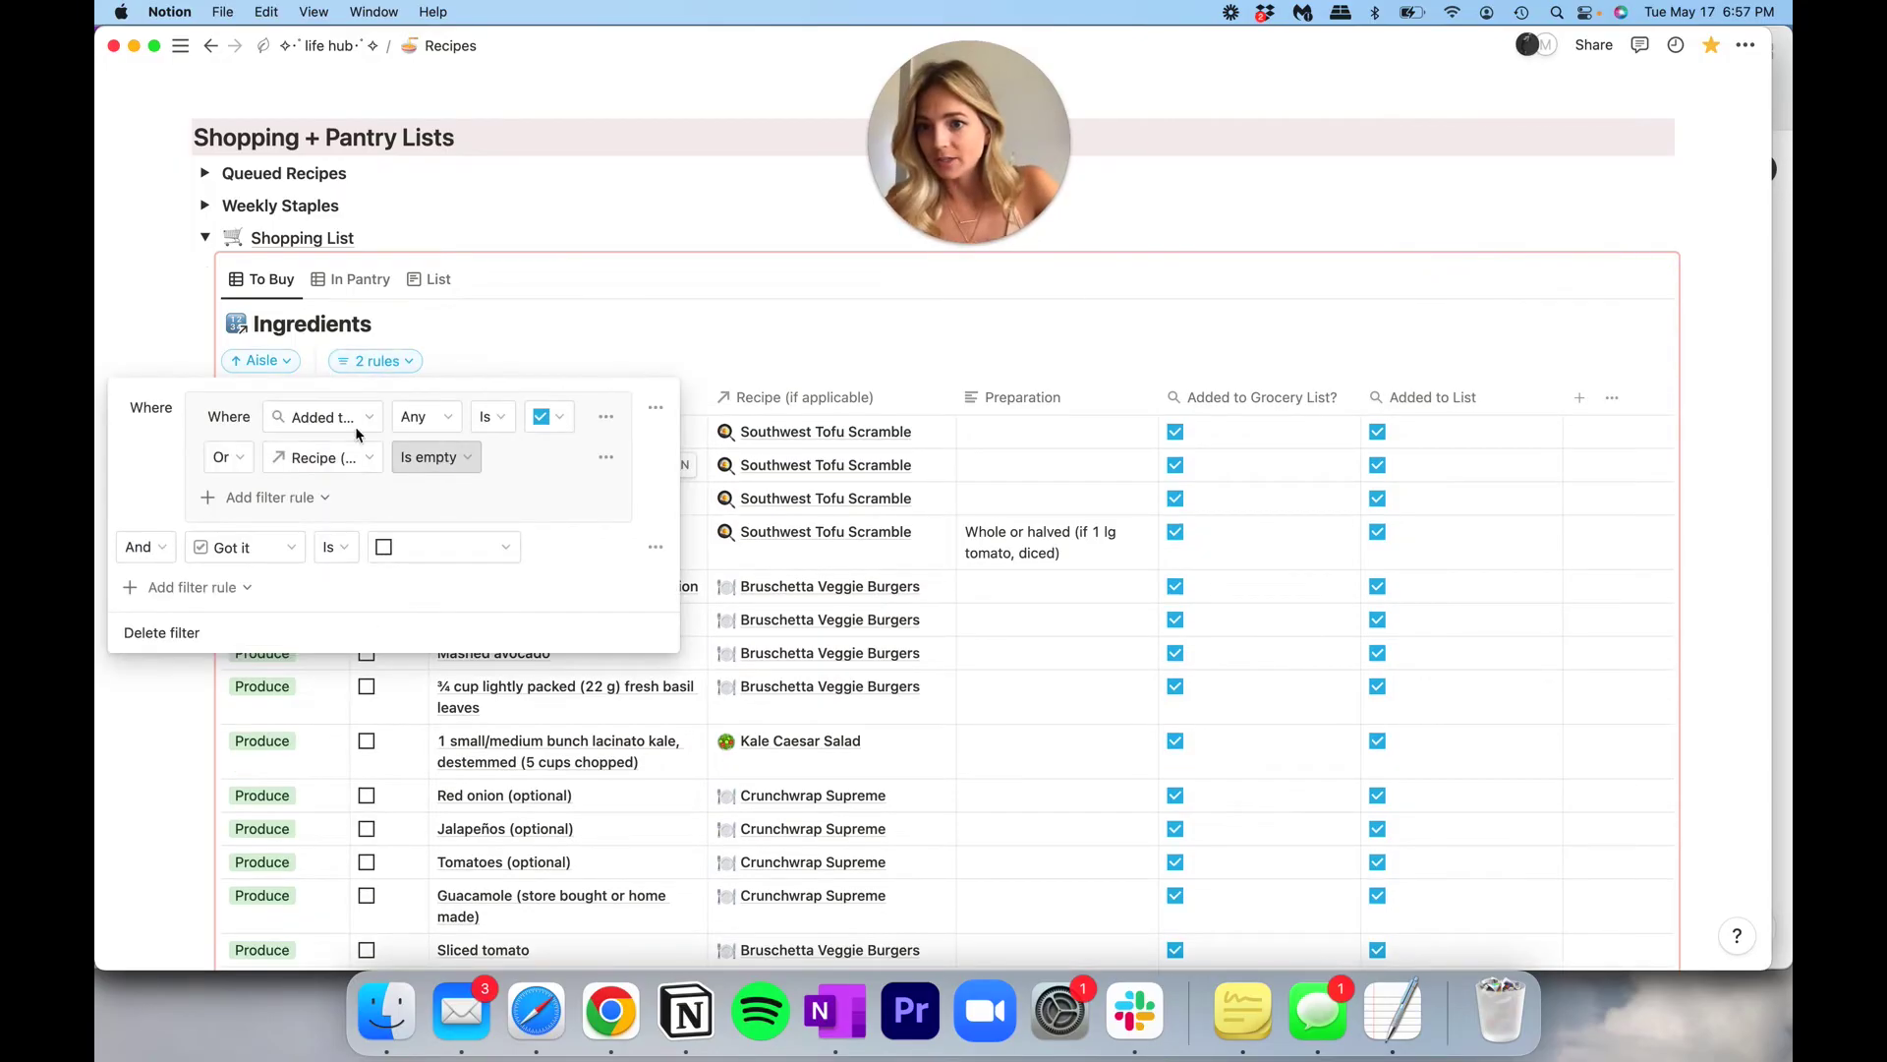
{"action": "left_click", "coordinate": [323, 418]}
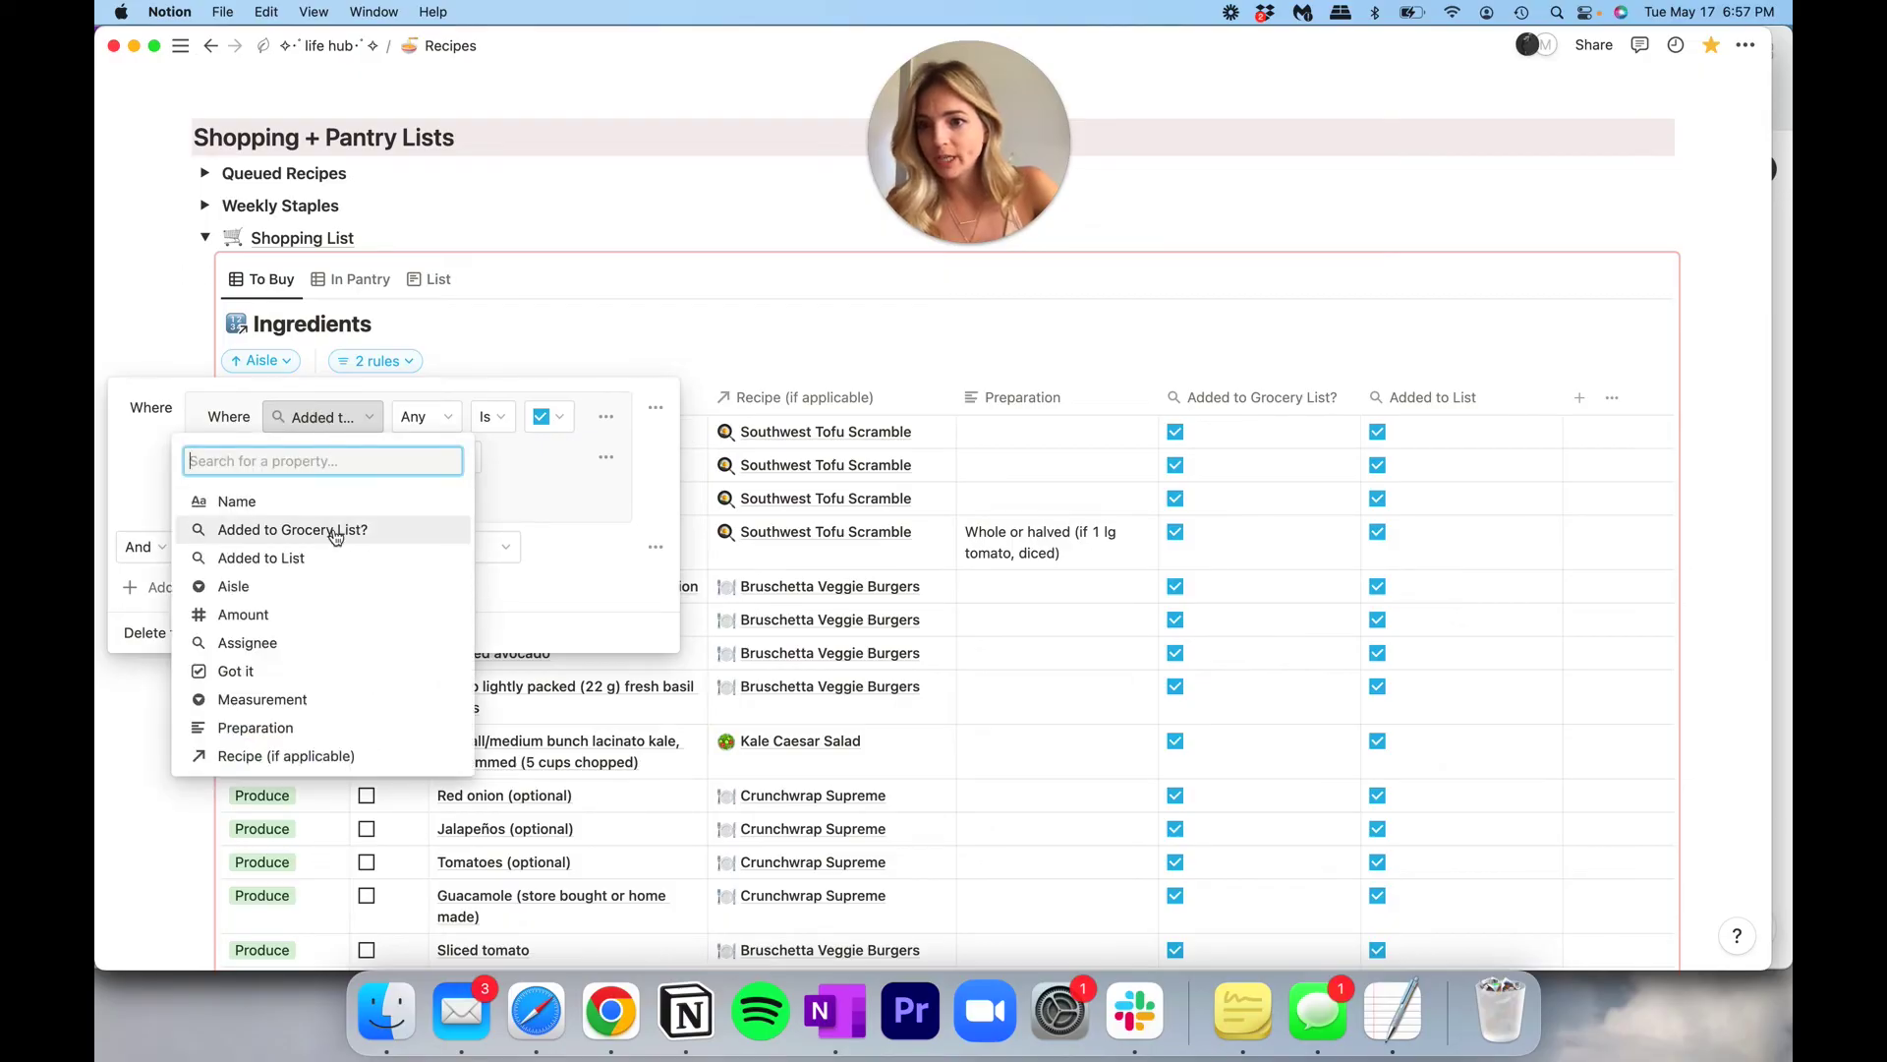
{"action": "left_click", "coordinate": [317, 417]}
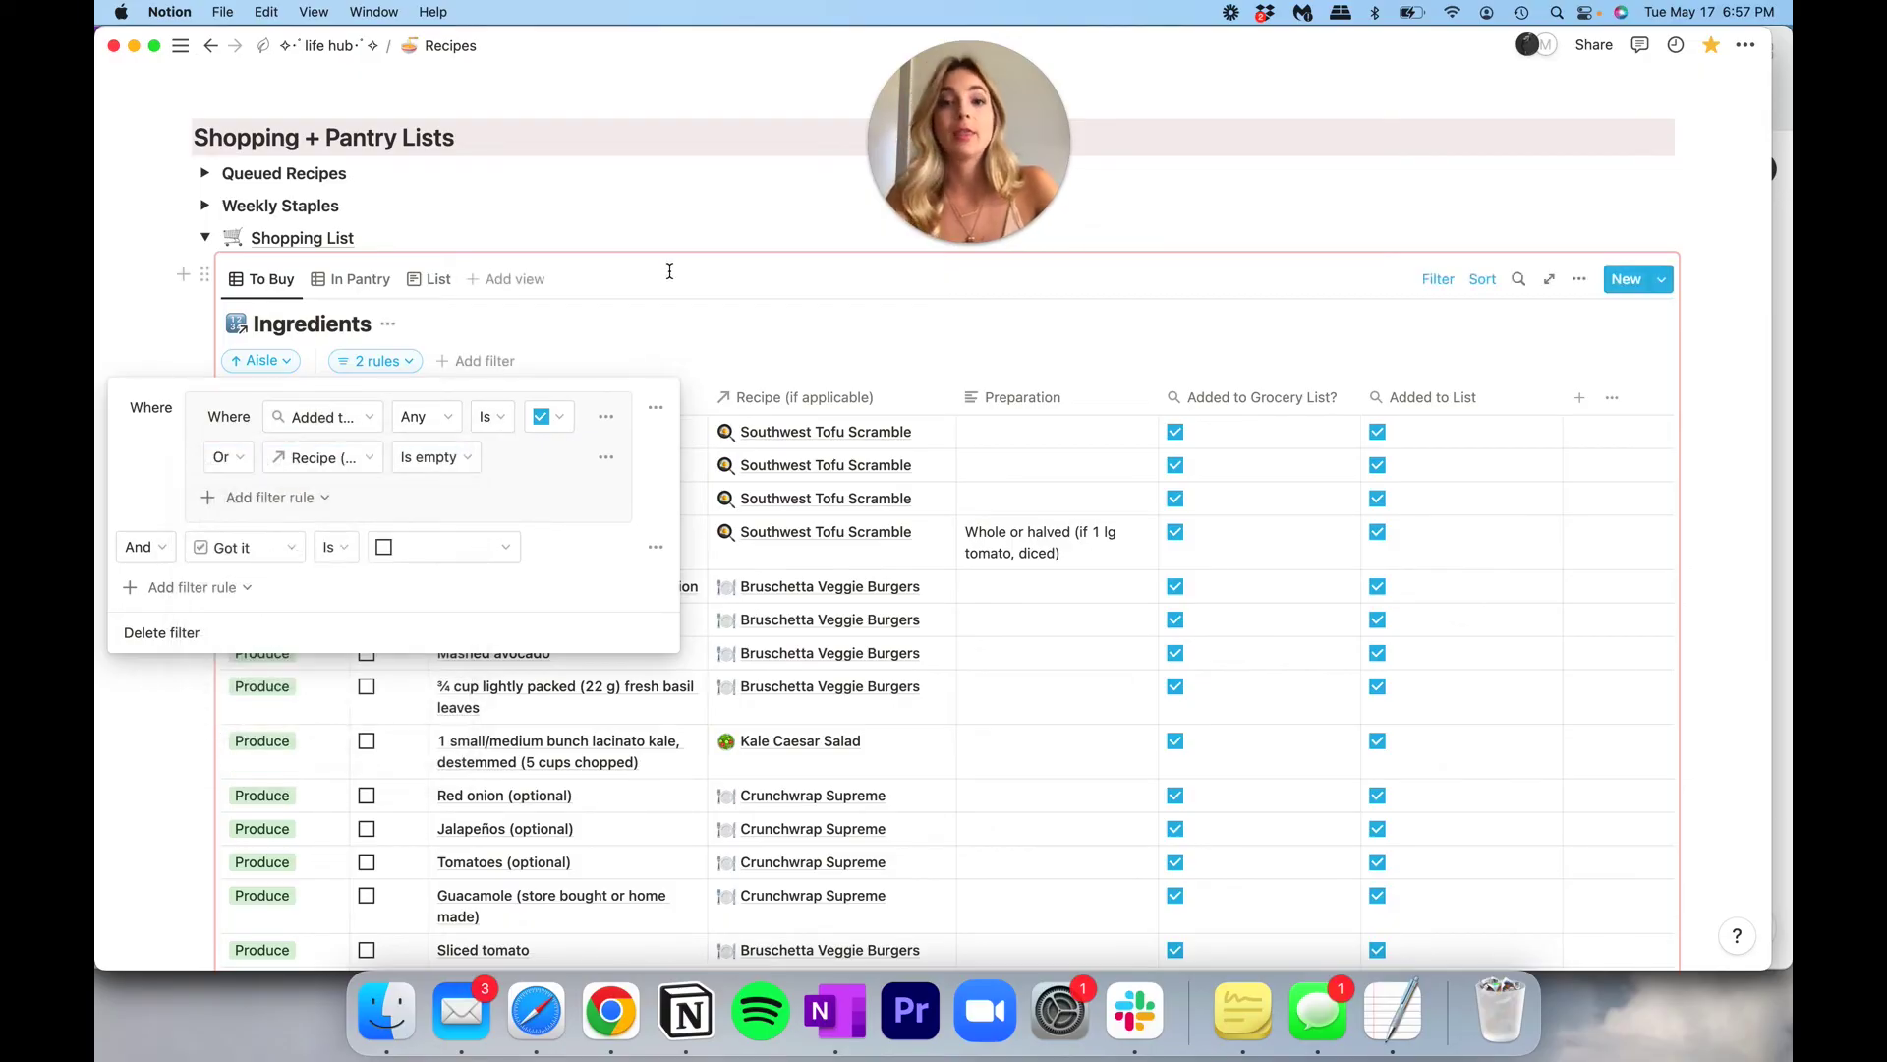
{"action": "key", "text": "Escape"}
{"action": "left_click", "coordinate": [649, 241]}
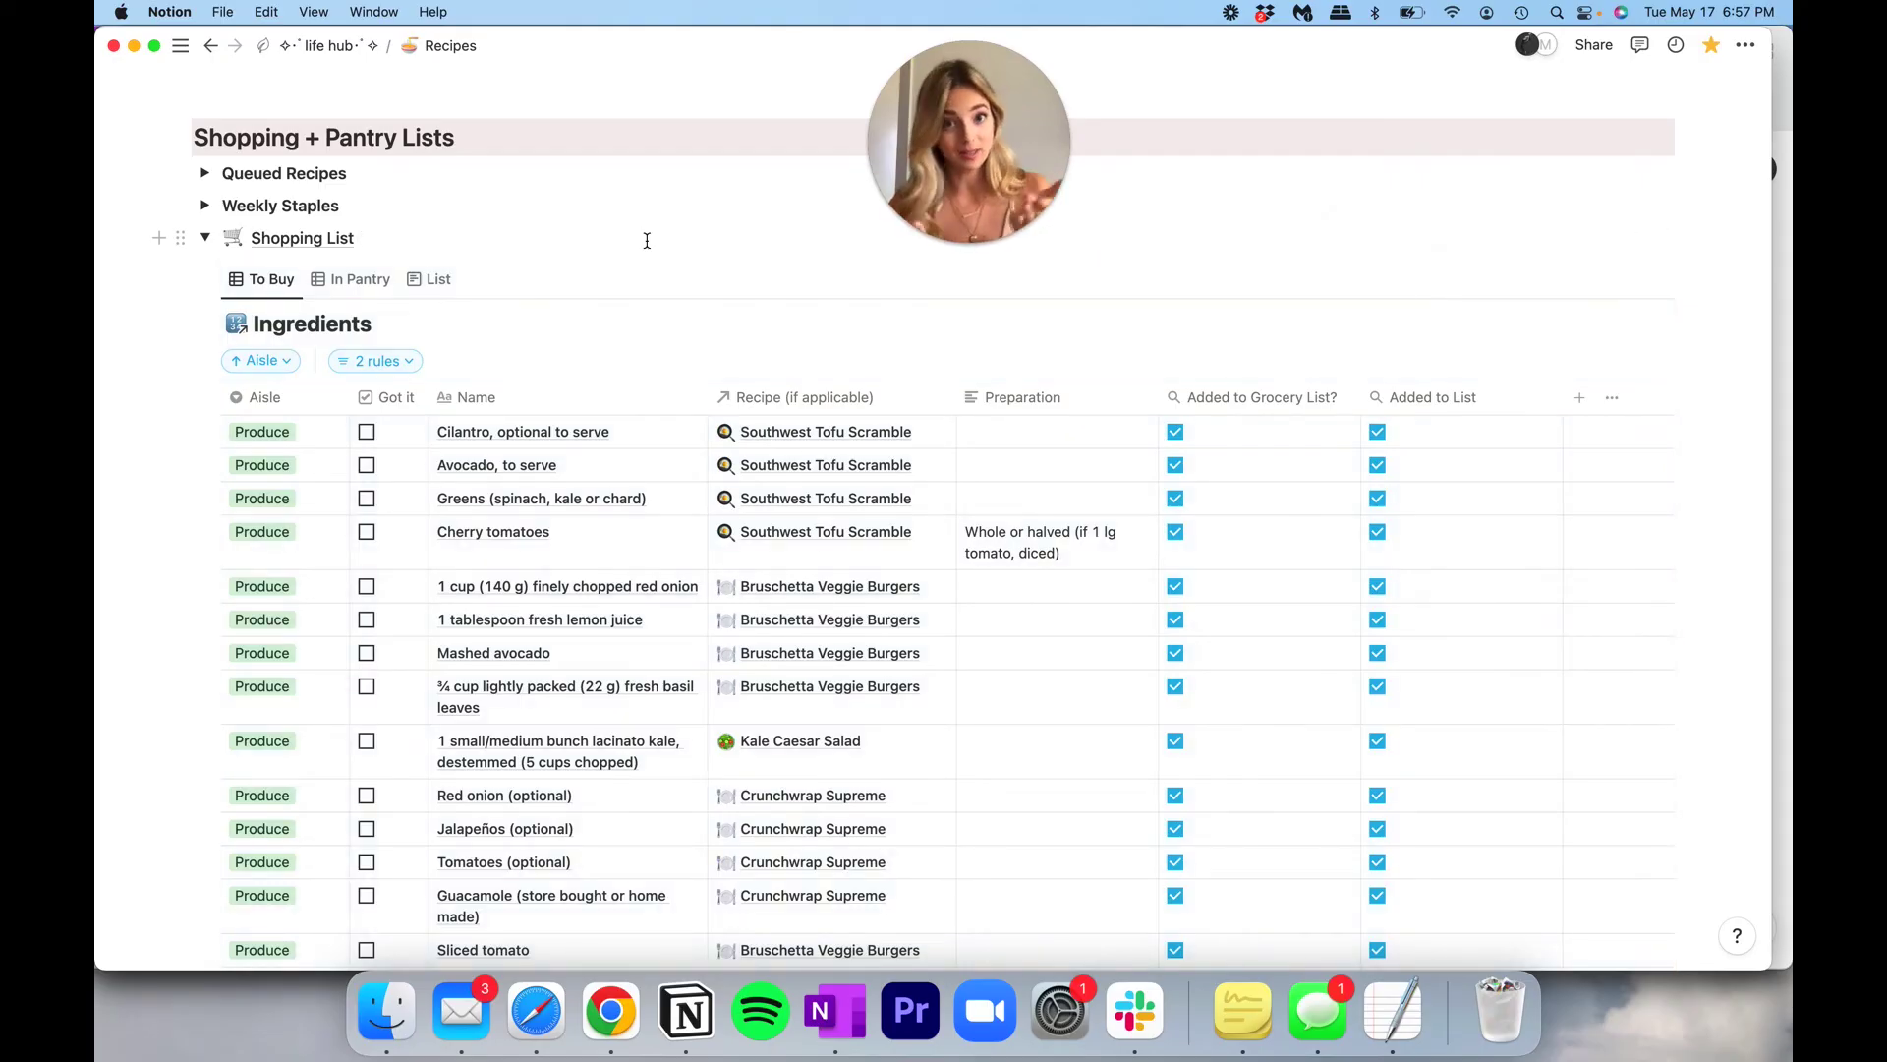
Switch between the In Pantry and To Buy views, ending on the List view.
{"action": "left_click", "coordinate": [356, 279]}
{"action": "left_click", "coordinate": [285, 280]}
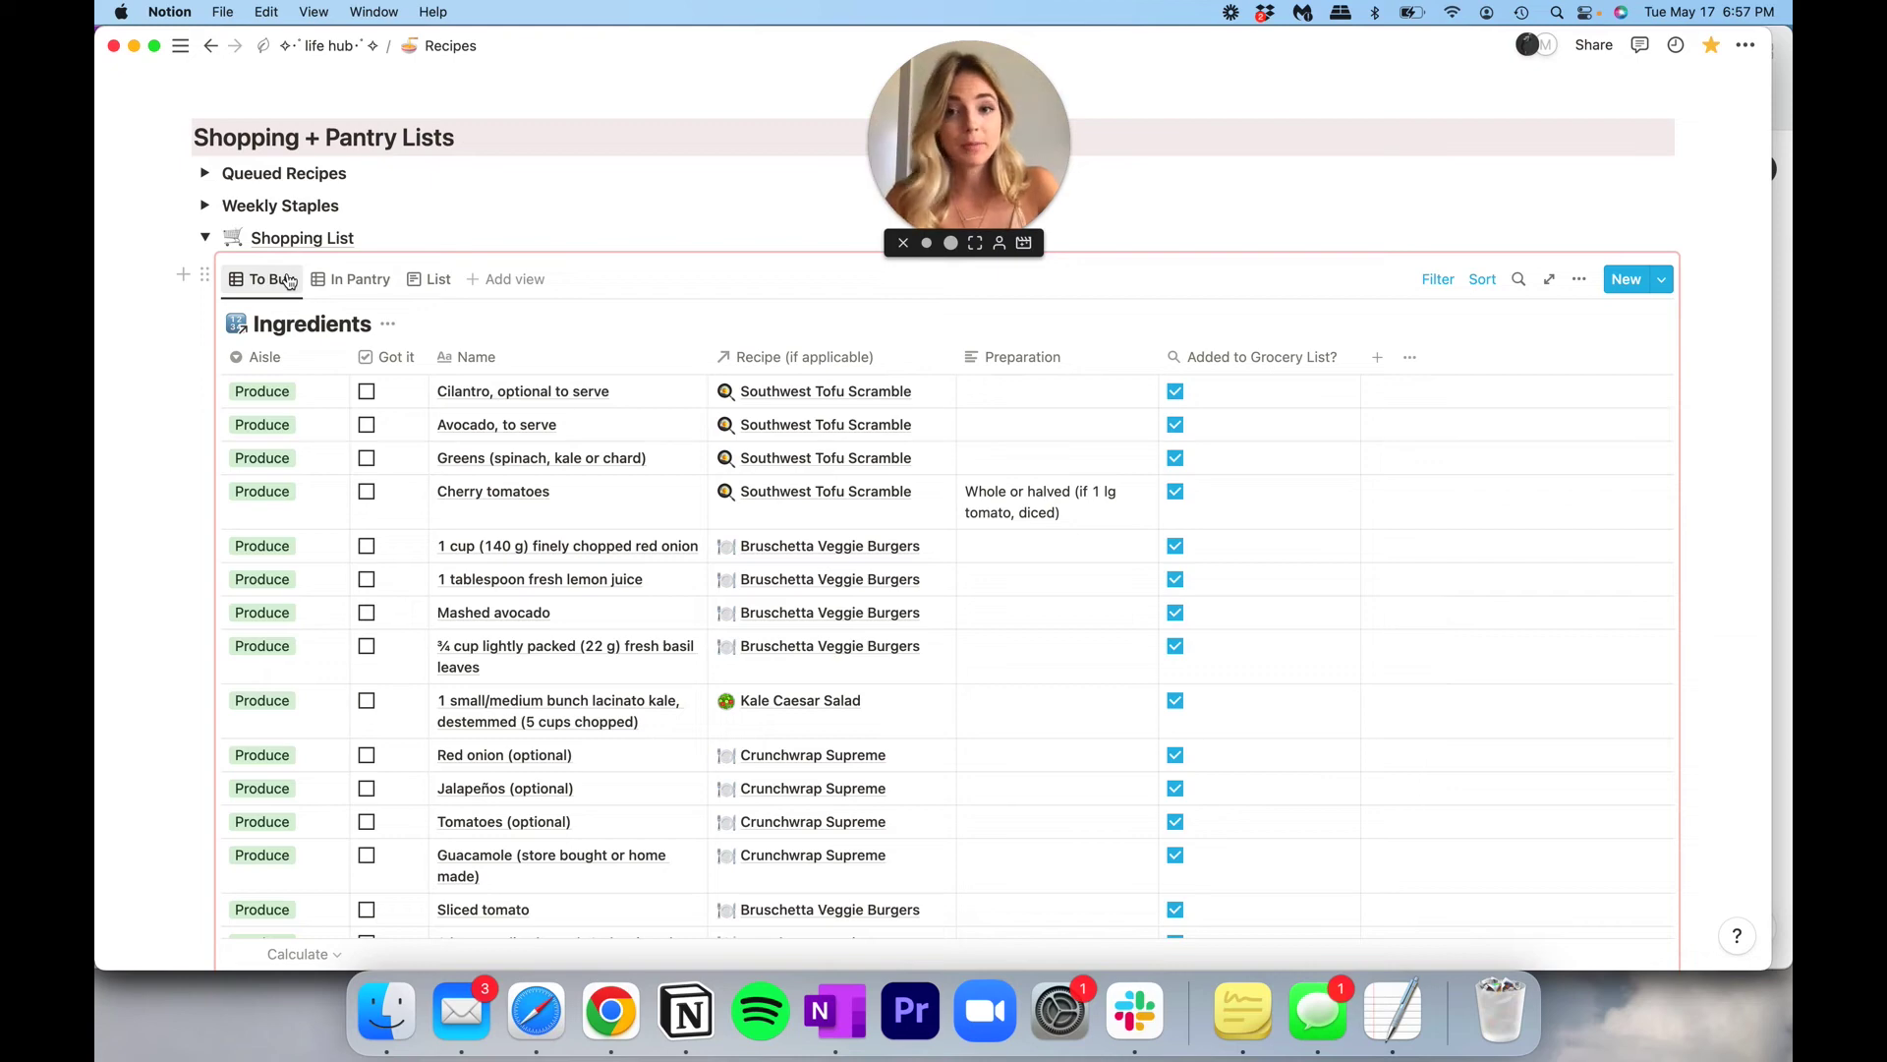
{"action": "left_click", "coordinate": [341, 285]}
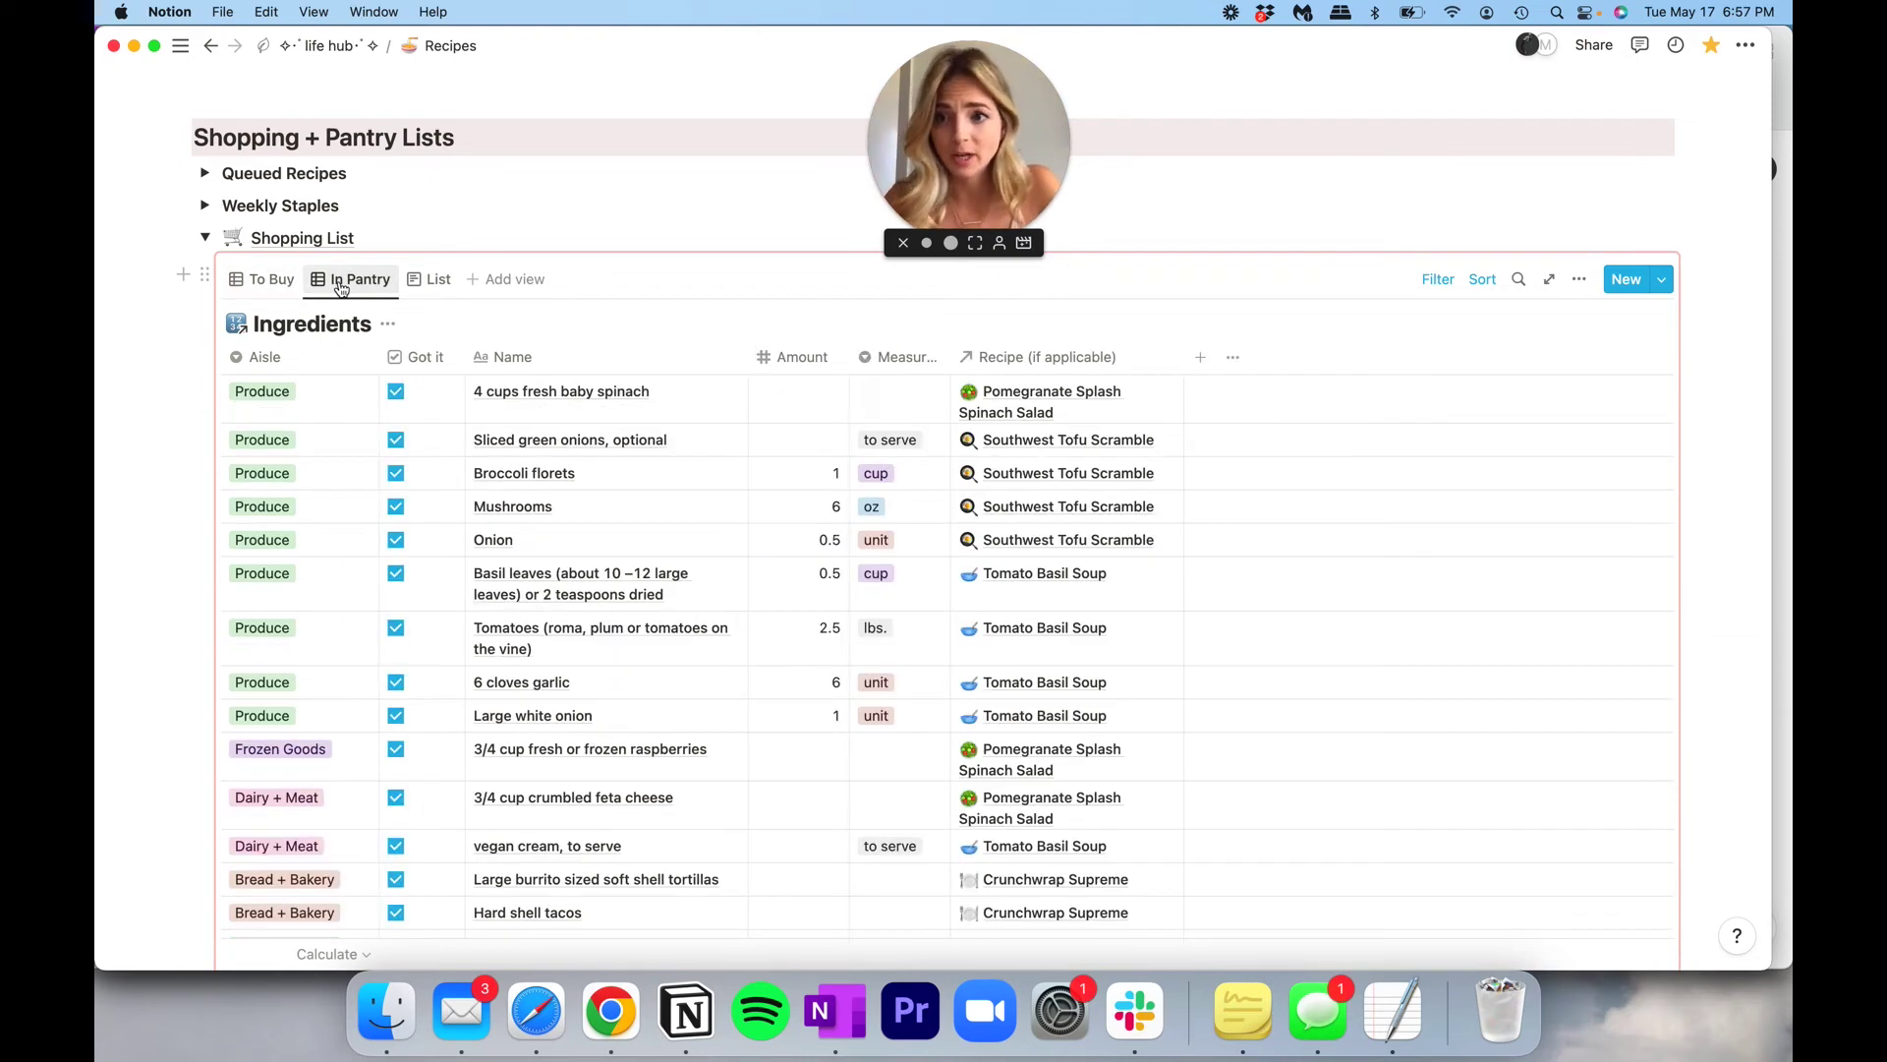
{"action": "left_click", "coordinate": [261, 281]}
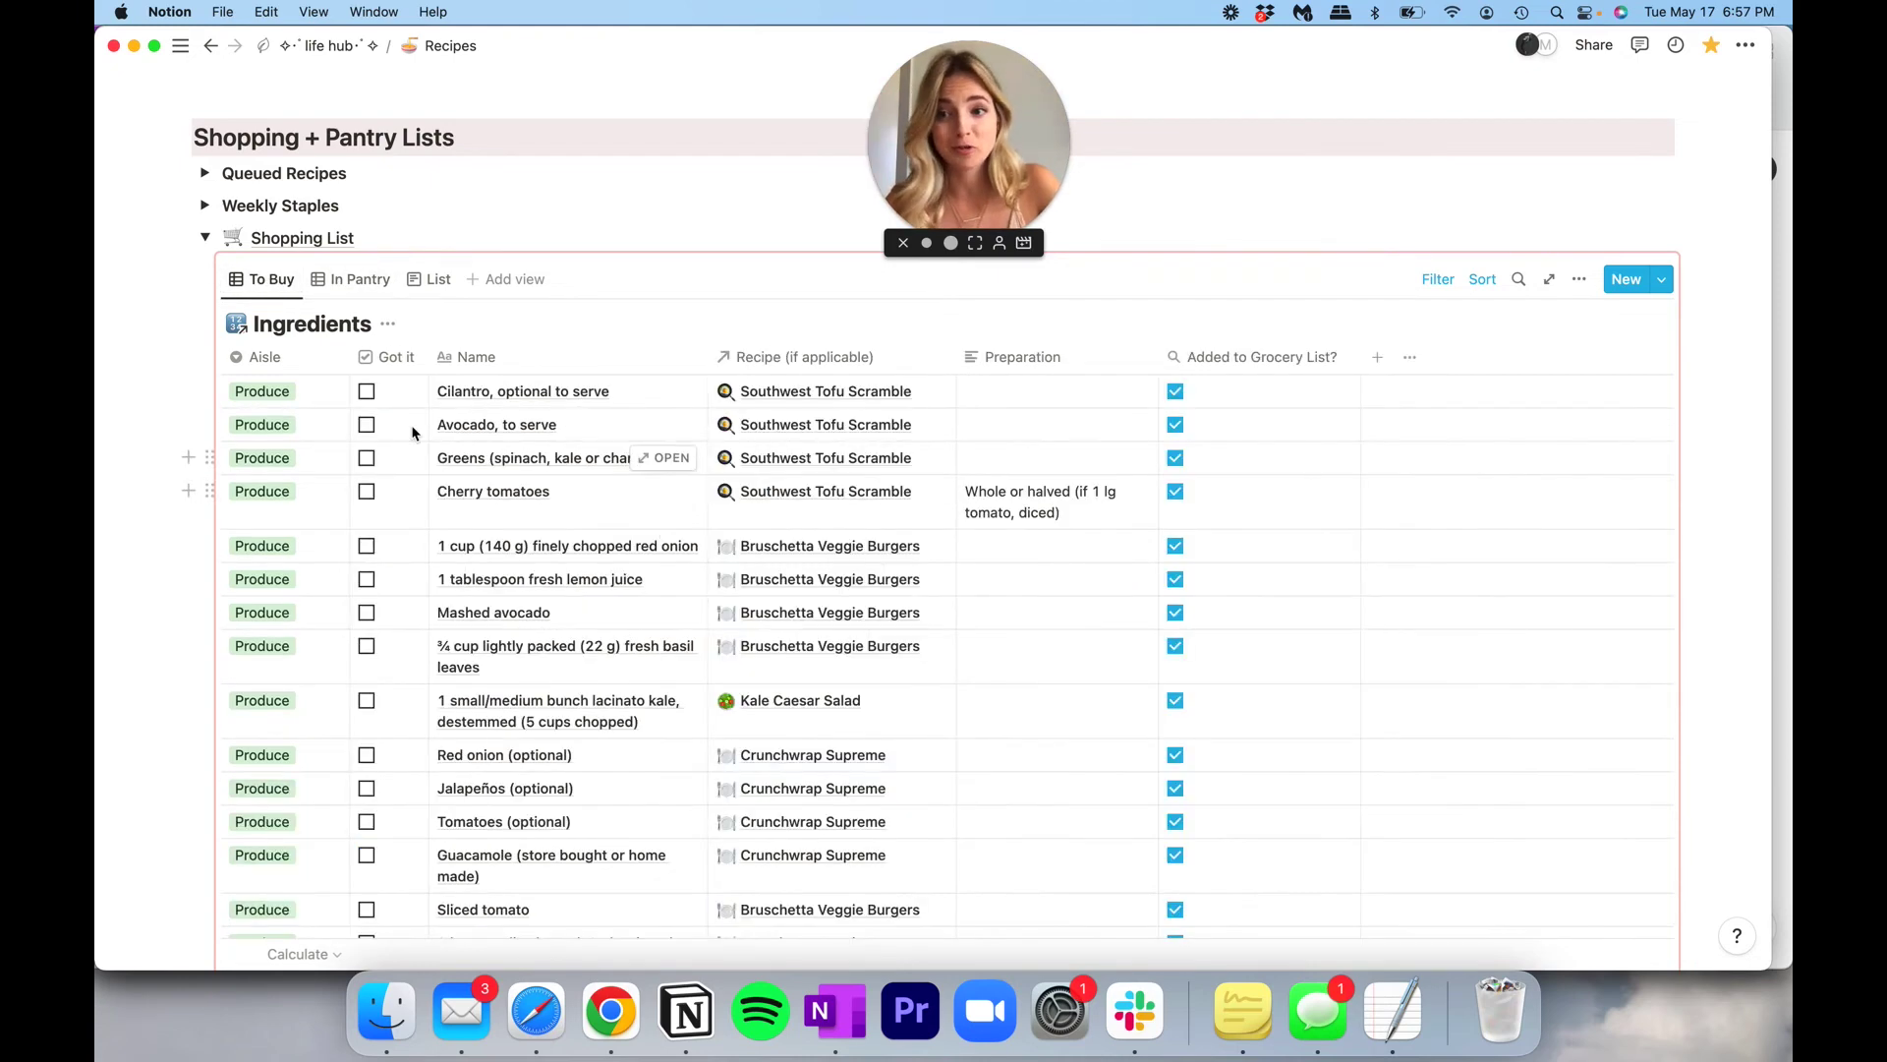
{"action": "left_click", "coordinate": [414, 288]}
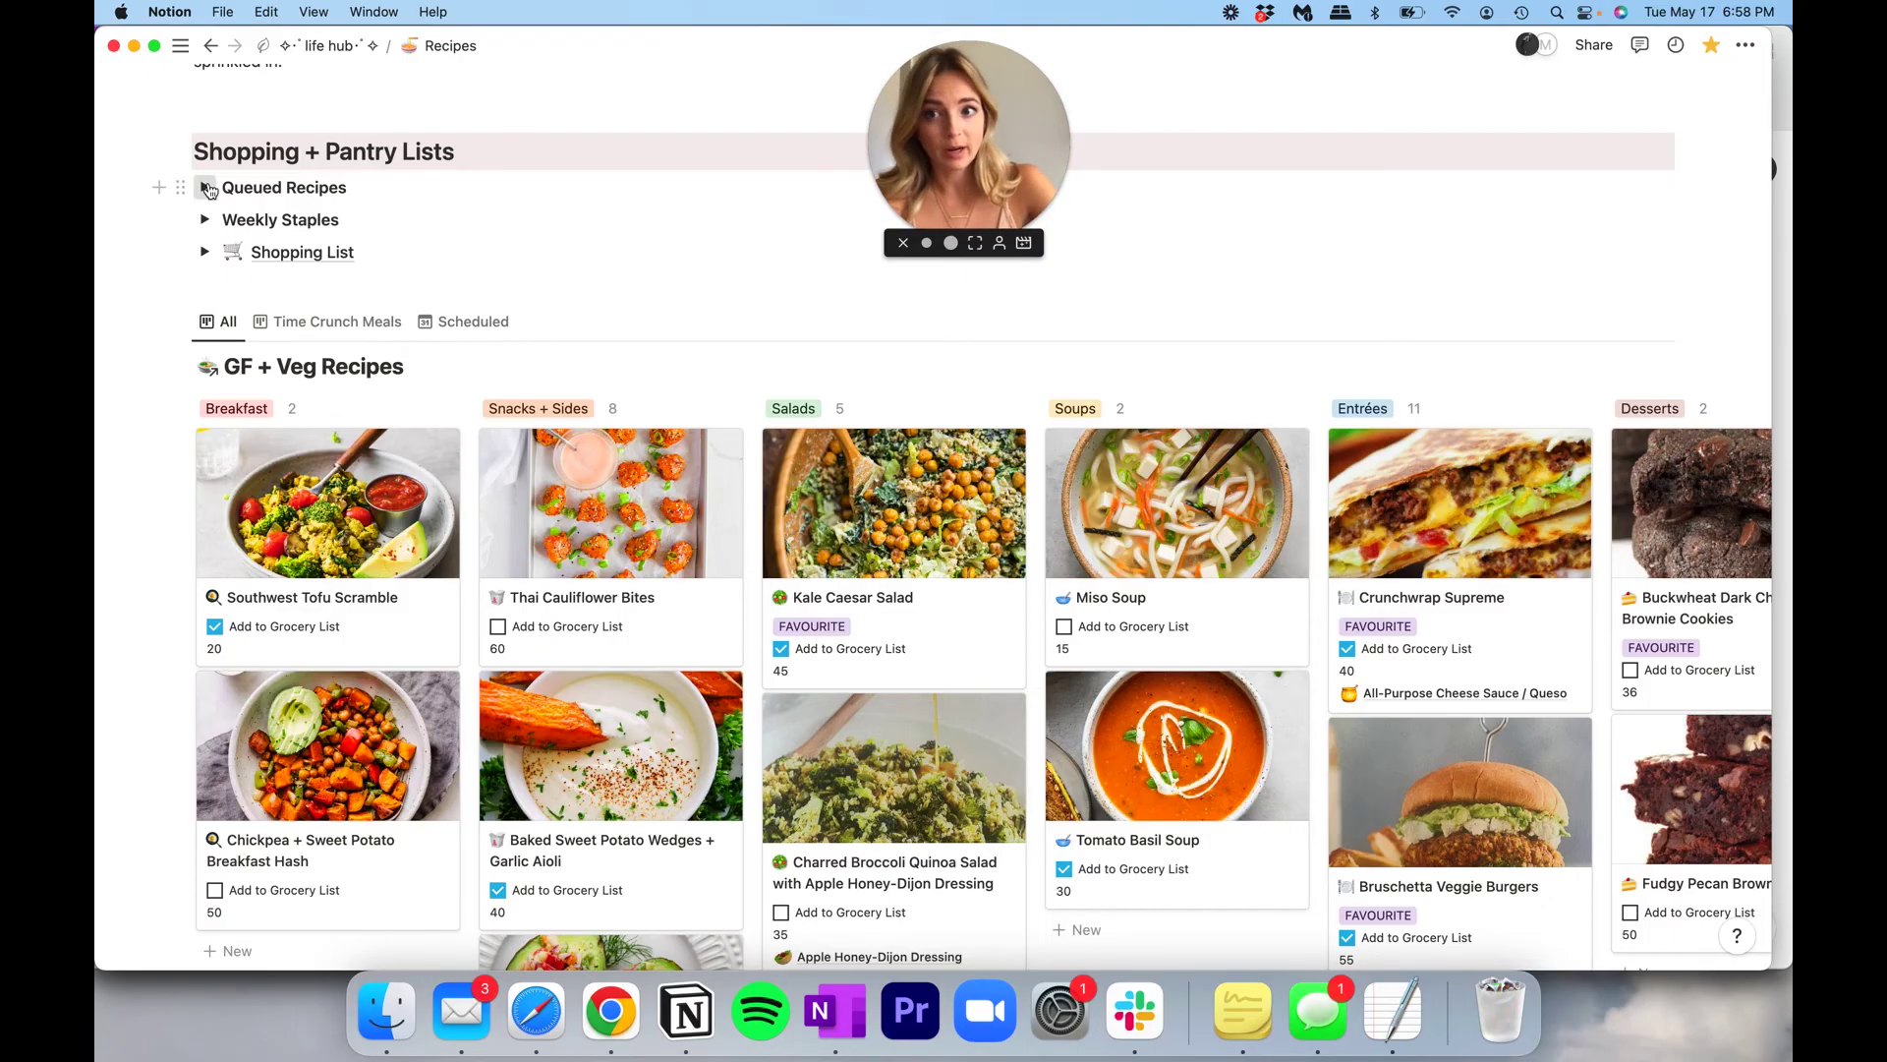
Untick Crunchwrap Supreme from the queue, clear its Due date, and open its gallery card.
{"action": "left_click", "coordinate": [205, 187]}
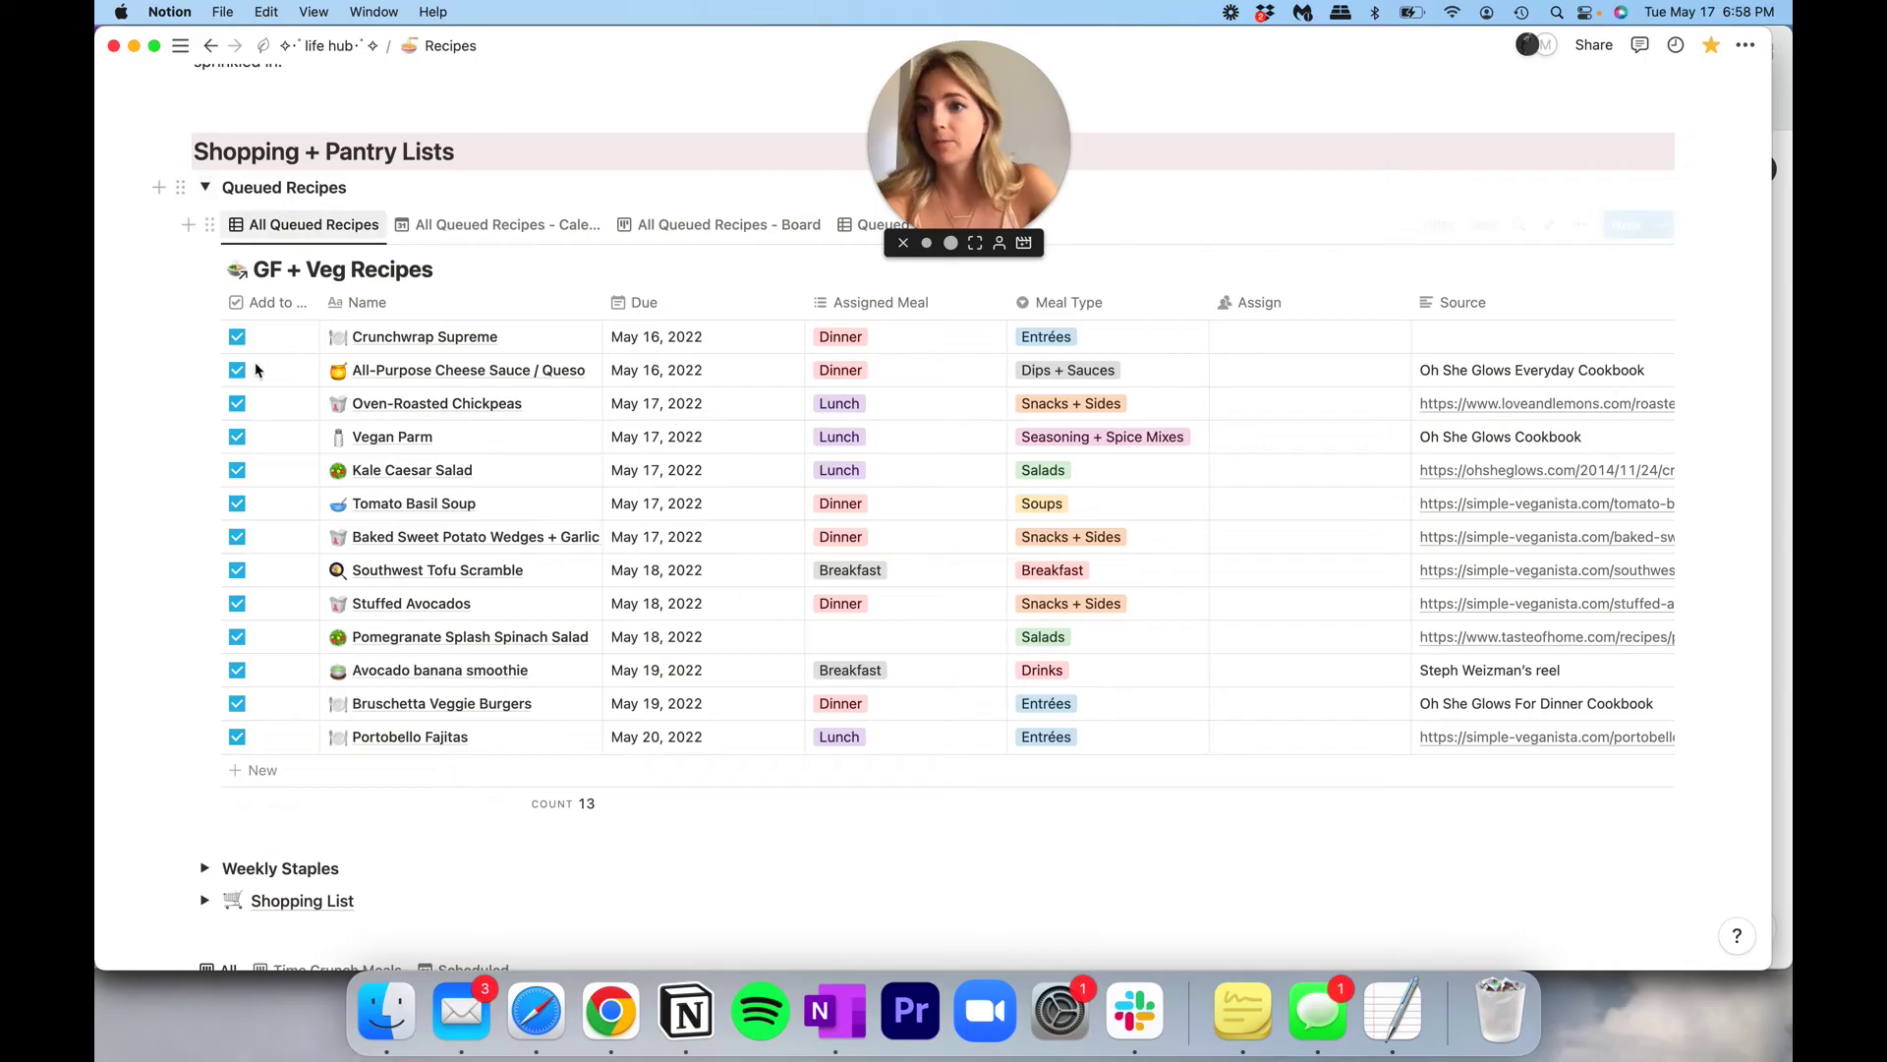
{"action": "left_click", "coordinate": [238, 338]}
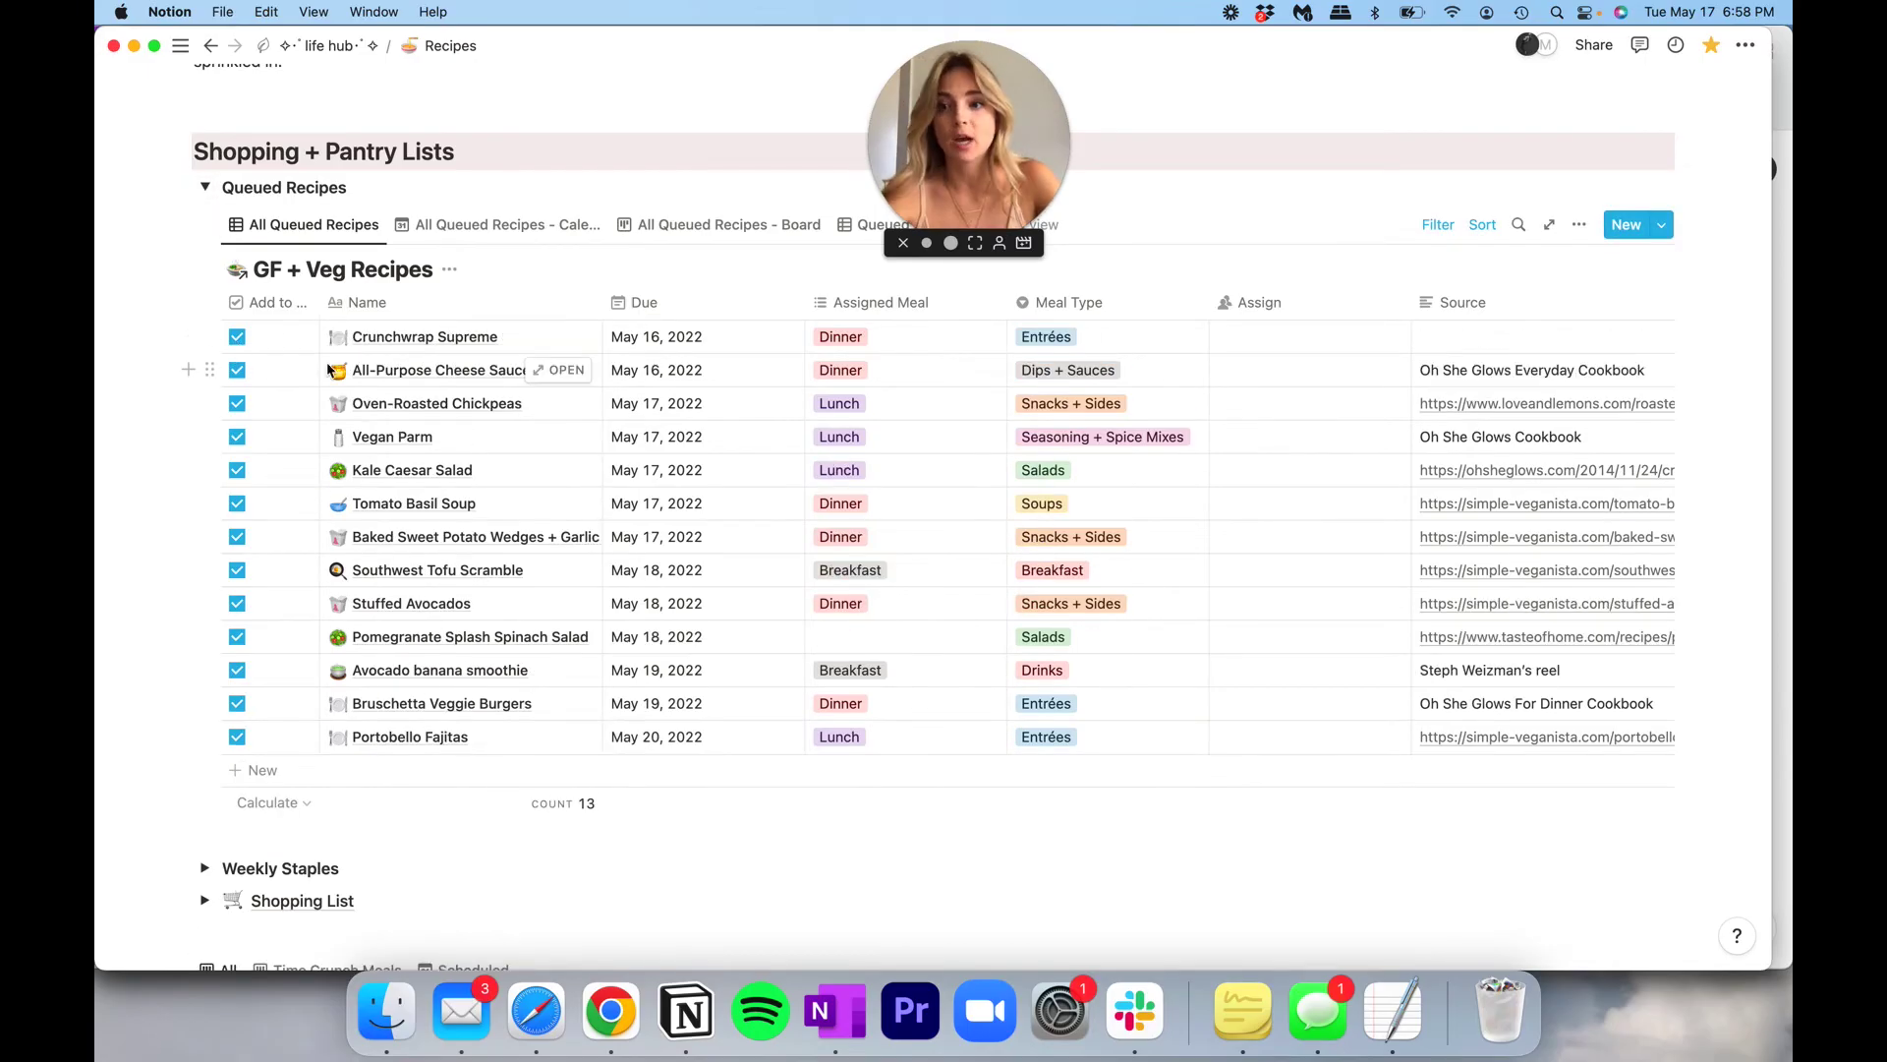
{"action": "left_click", "coordinate": [636, 339]}
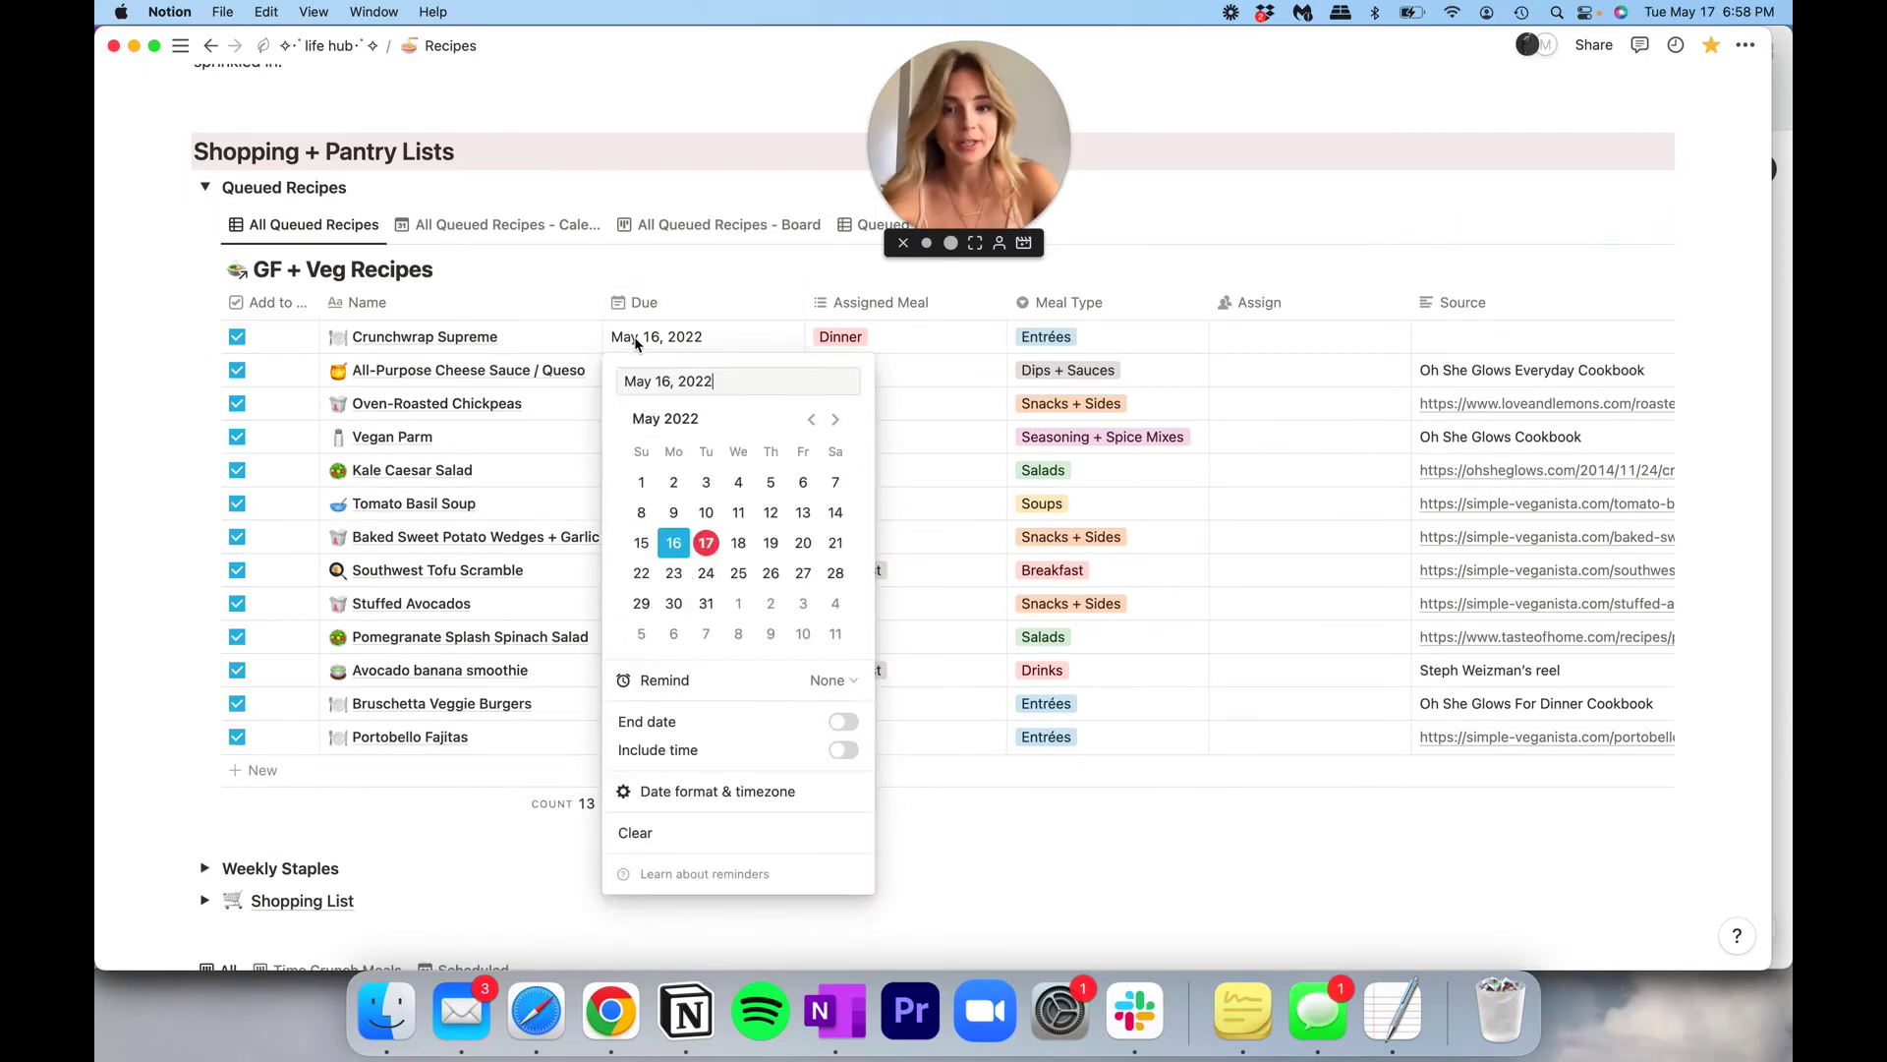
{"action": "left_click", "coordinate": [636, 834]}
{"action": "left_click", "coordinate": [636, 838]}
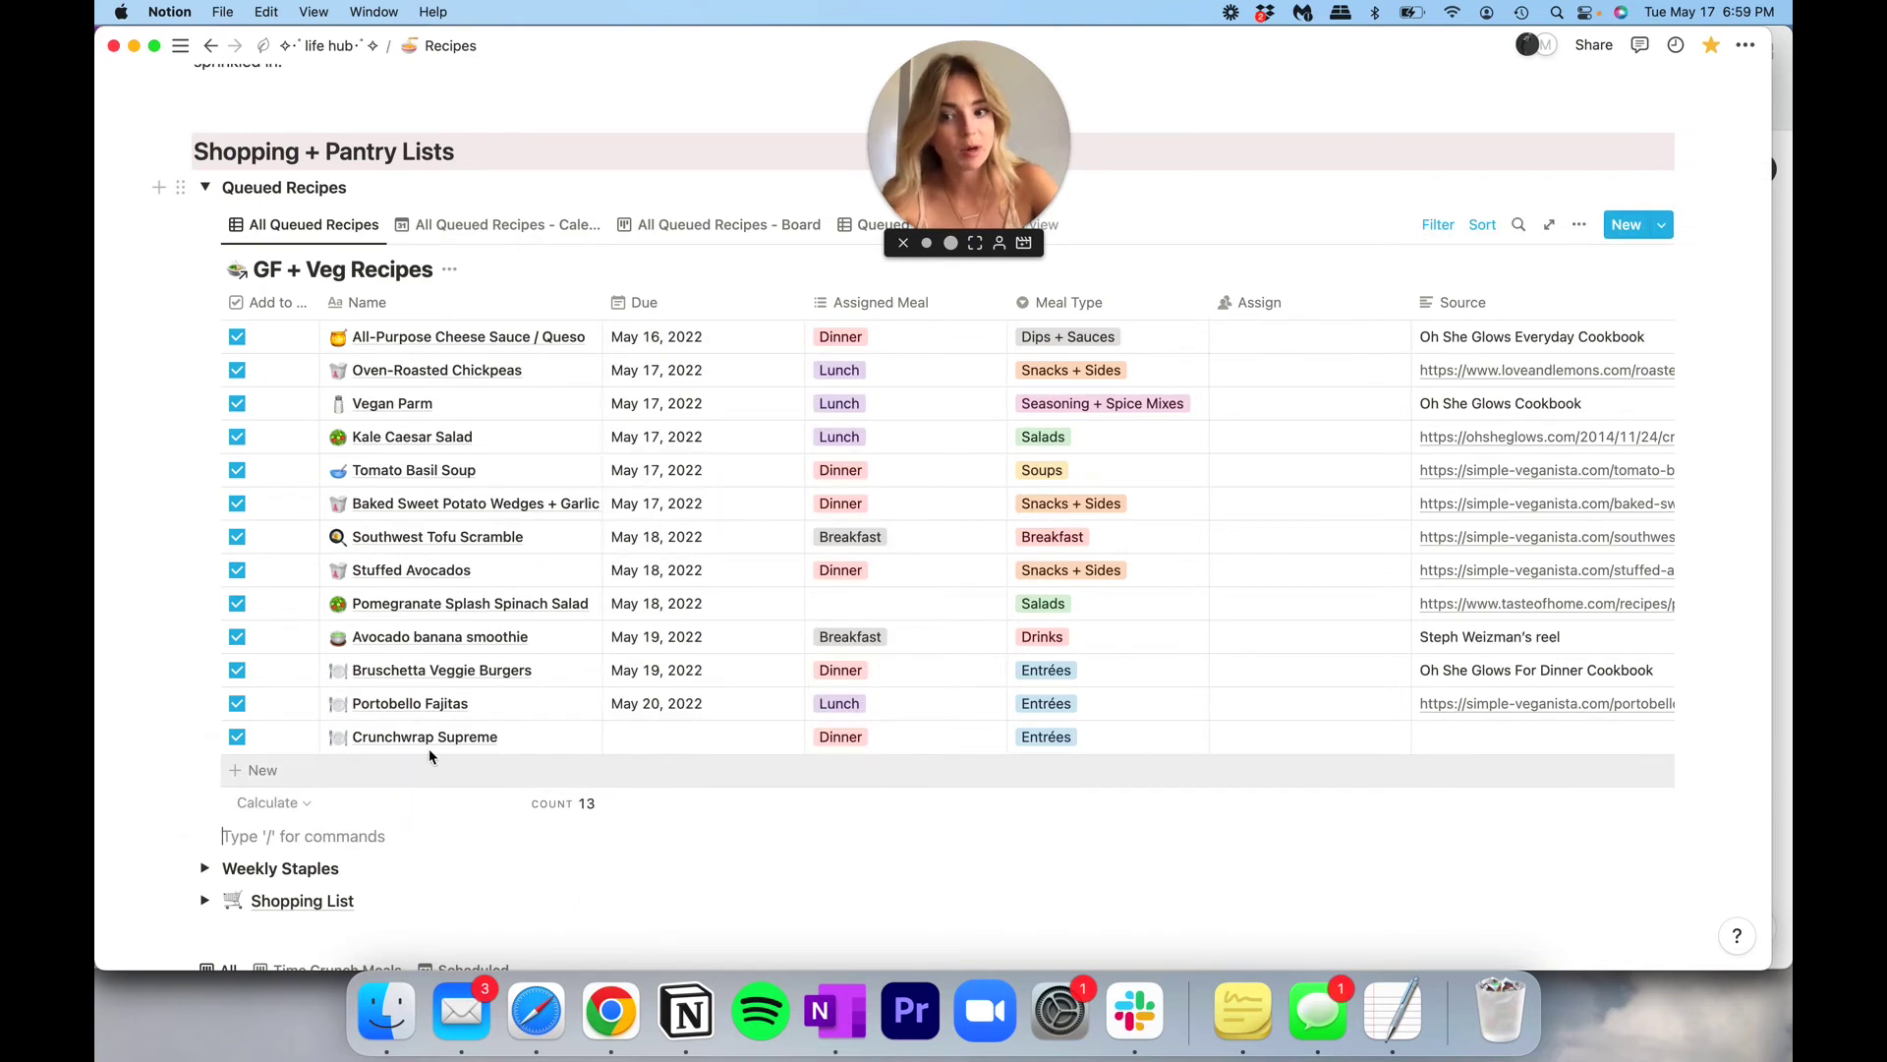
{"action": "left_click", "coordinate": [237, 739]}
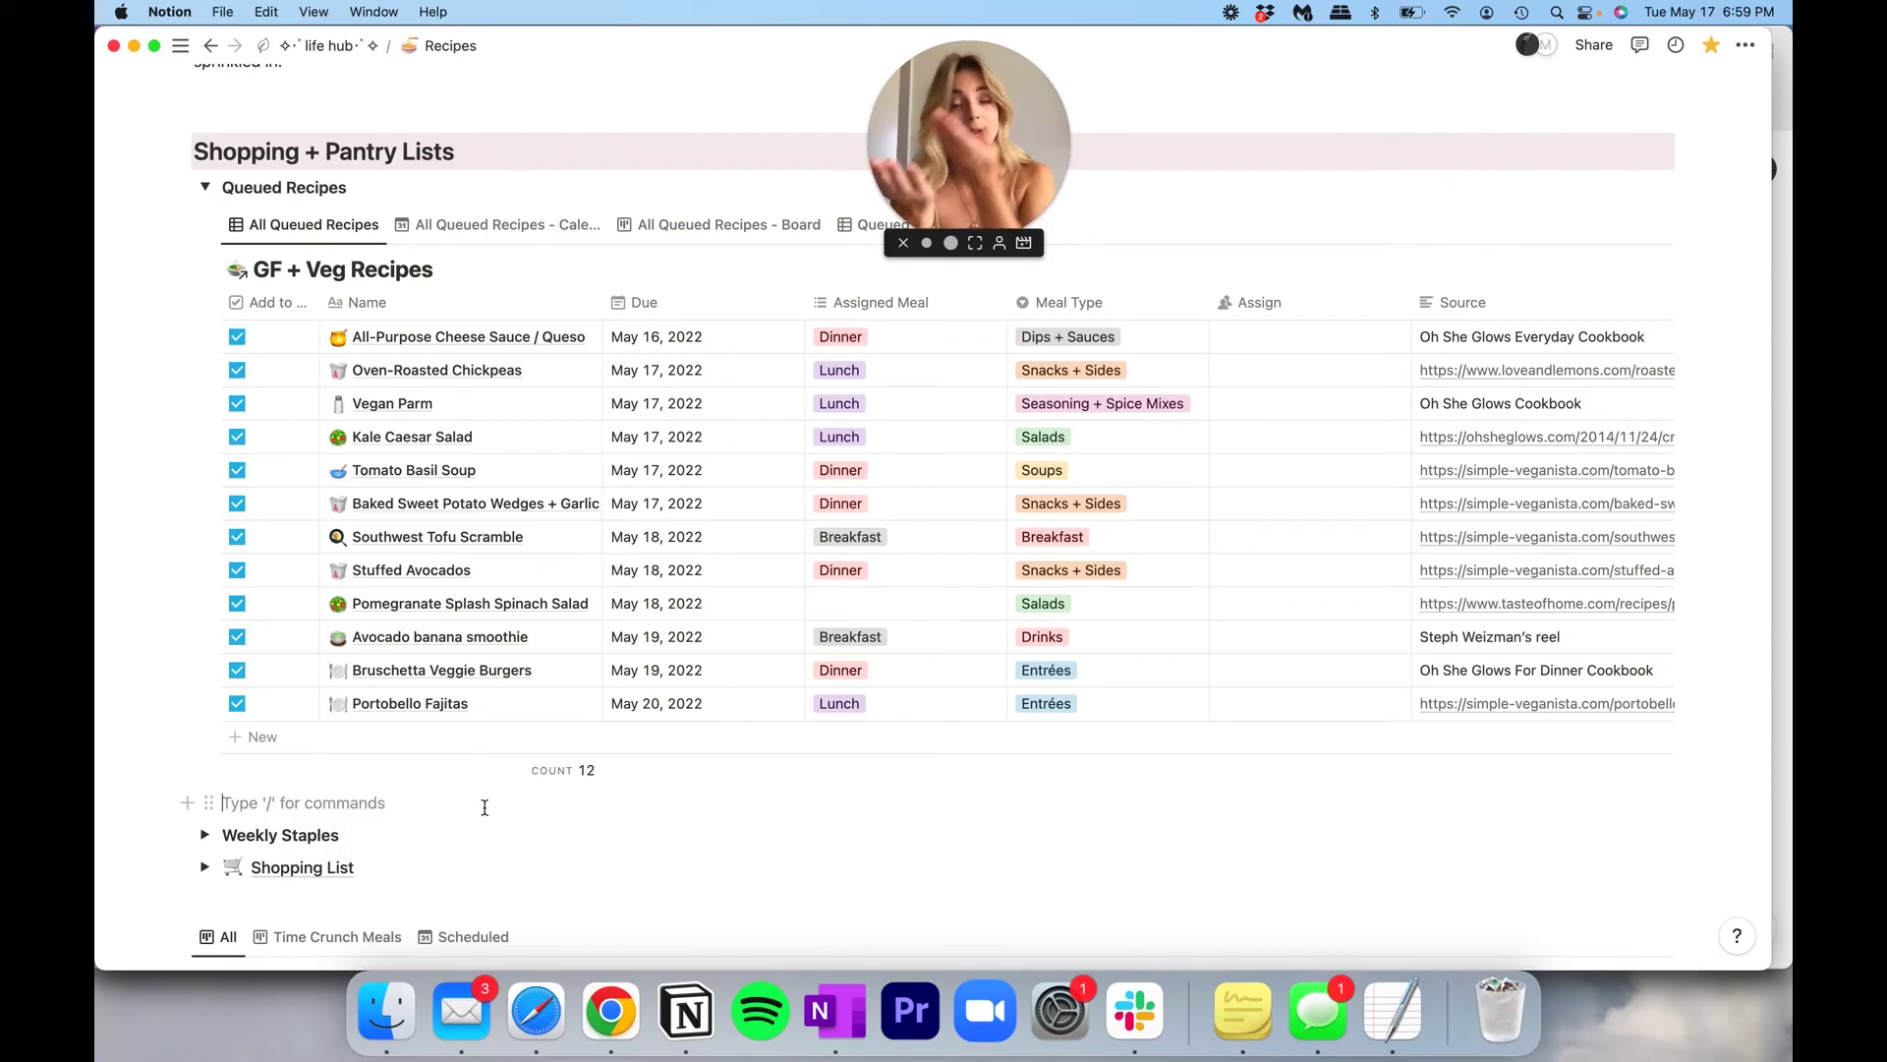
{"action": "scroll", "coordinate": [484, 807], "scroll_direction": "down", "scroll_amount": 10}
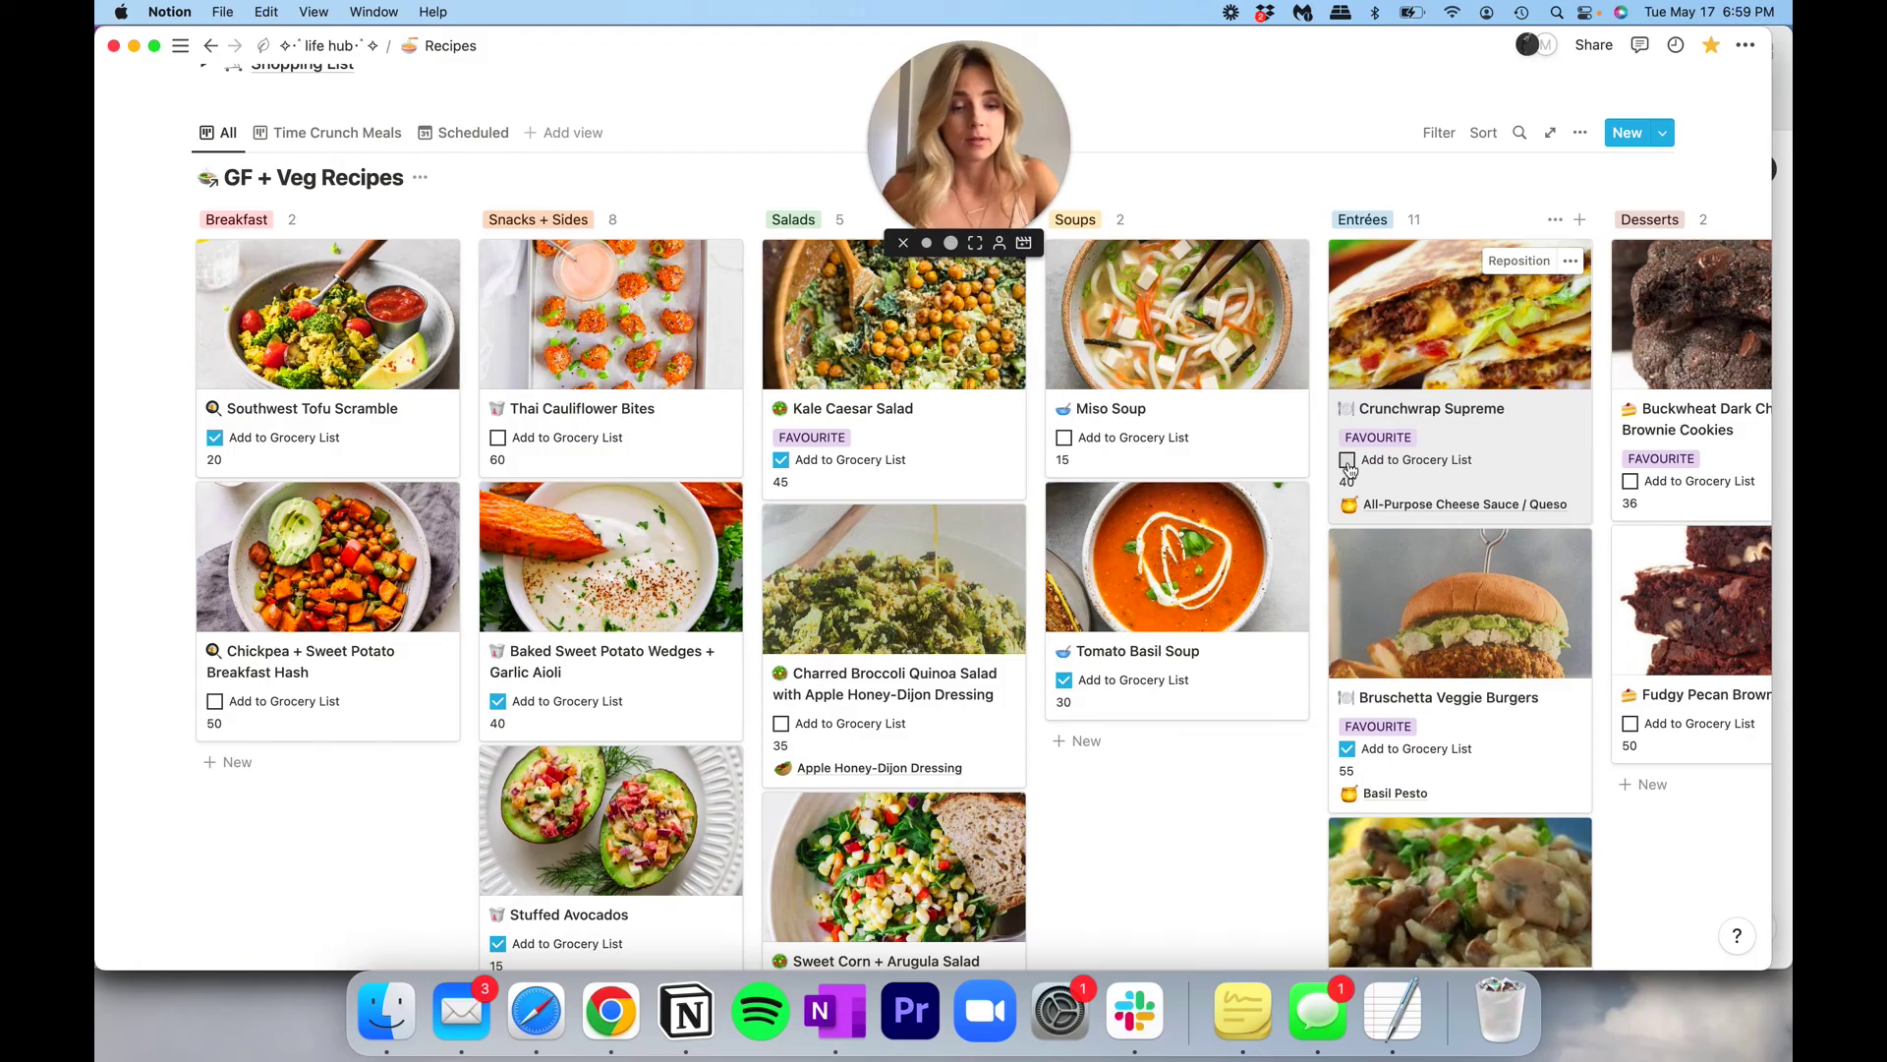
{"action": "left_click", "coordinate": [1398, 306]}
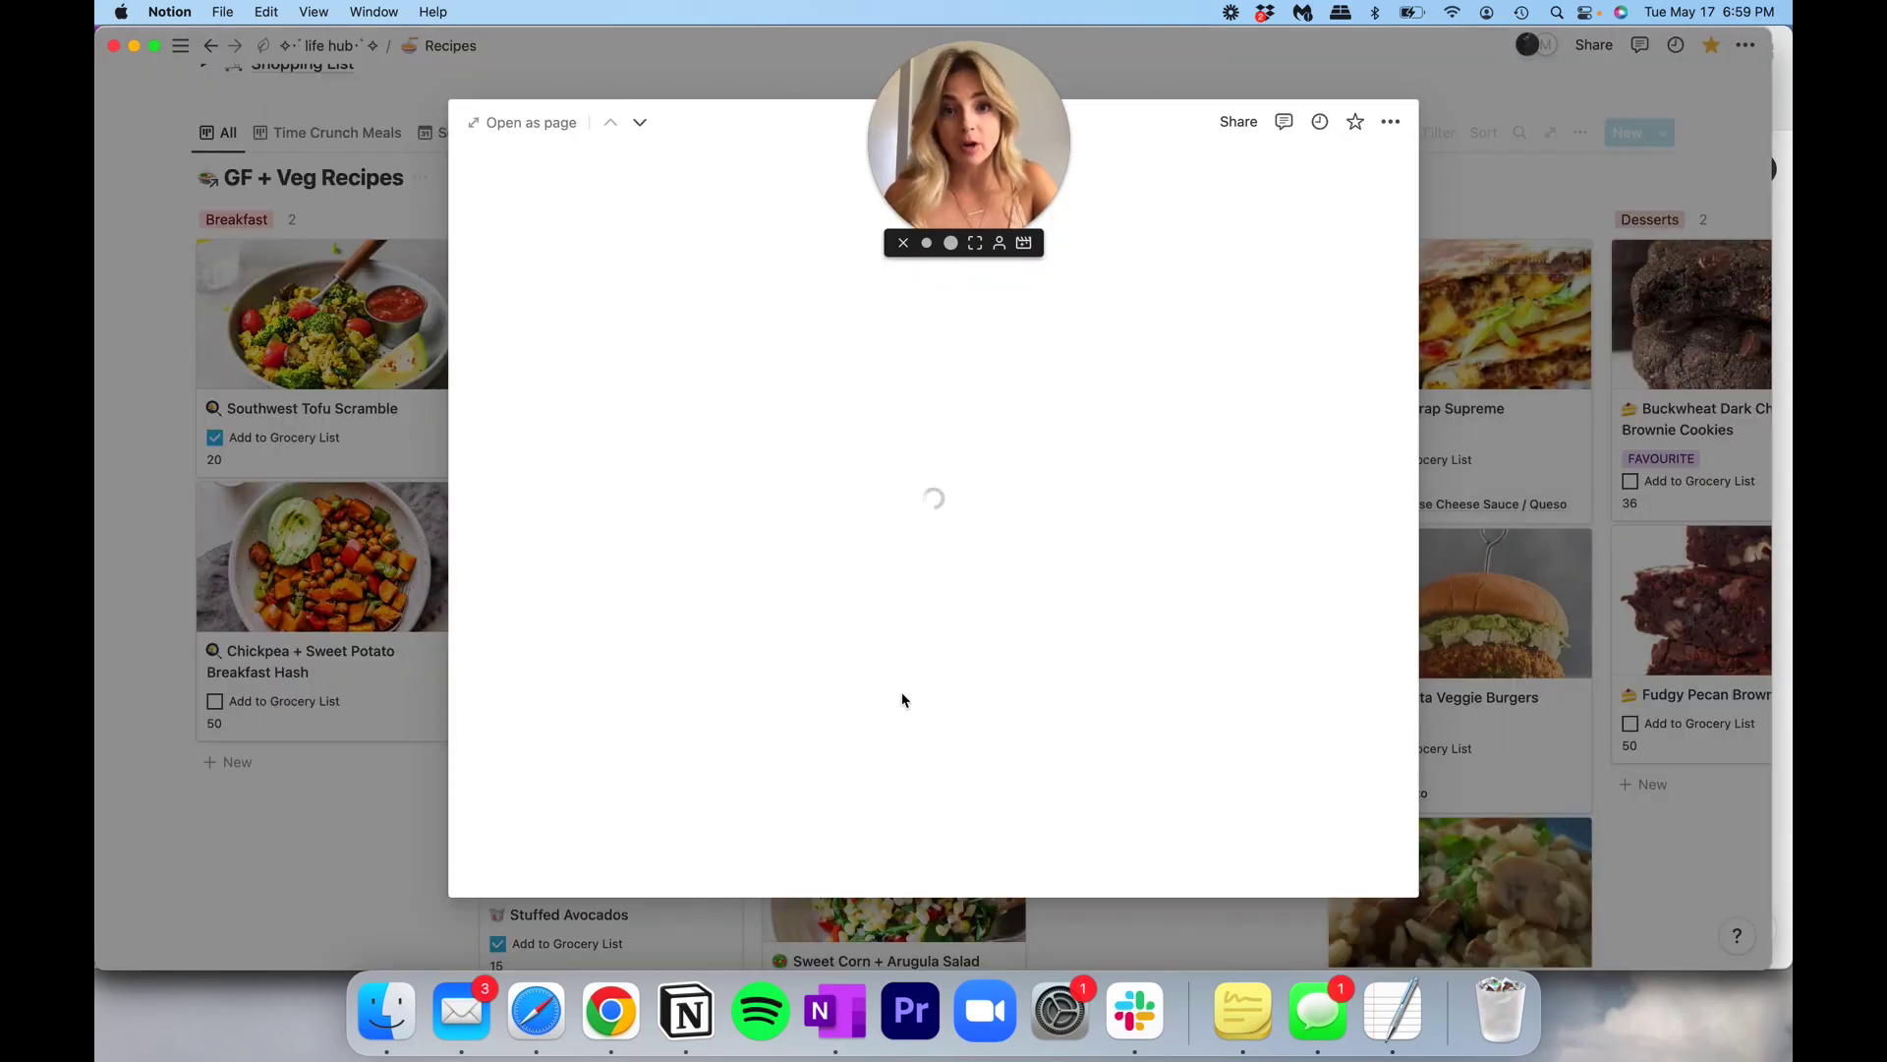
Tick Add to Grocery List on the Crunchwrap Supreme page and close its preview.
{"action": "scroll", "coordinate": [498, 665], "scroll_direction": "down", "scroll_amount": 10}
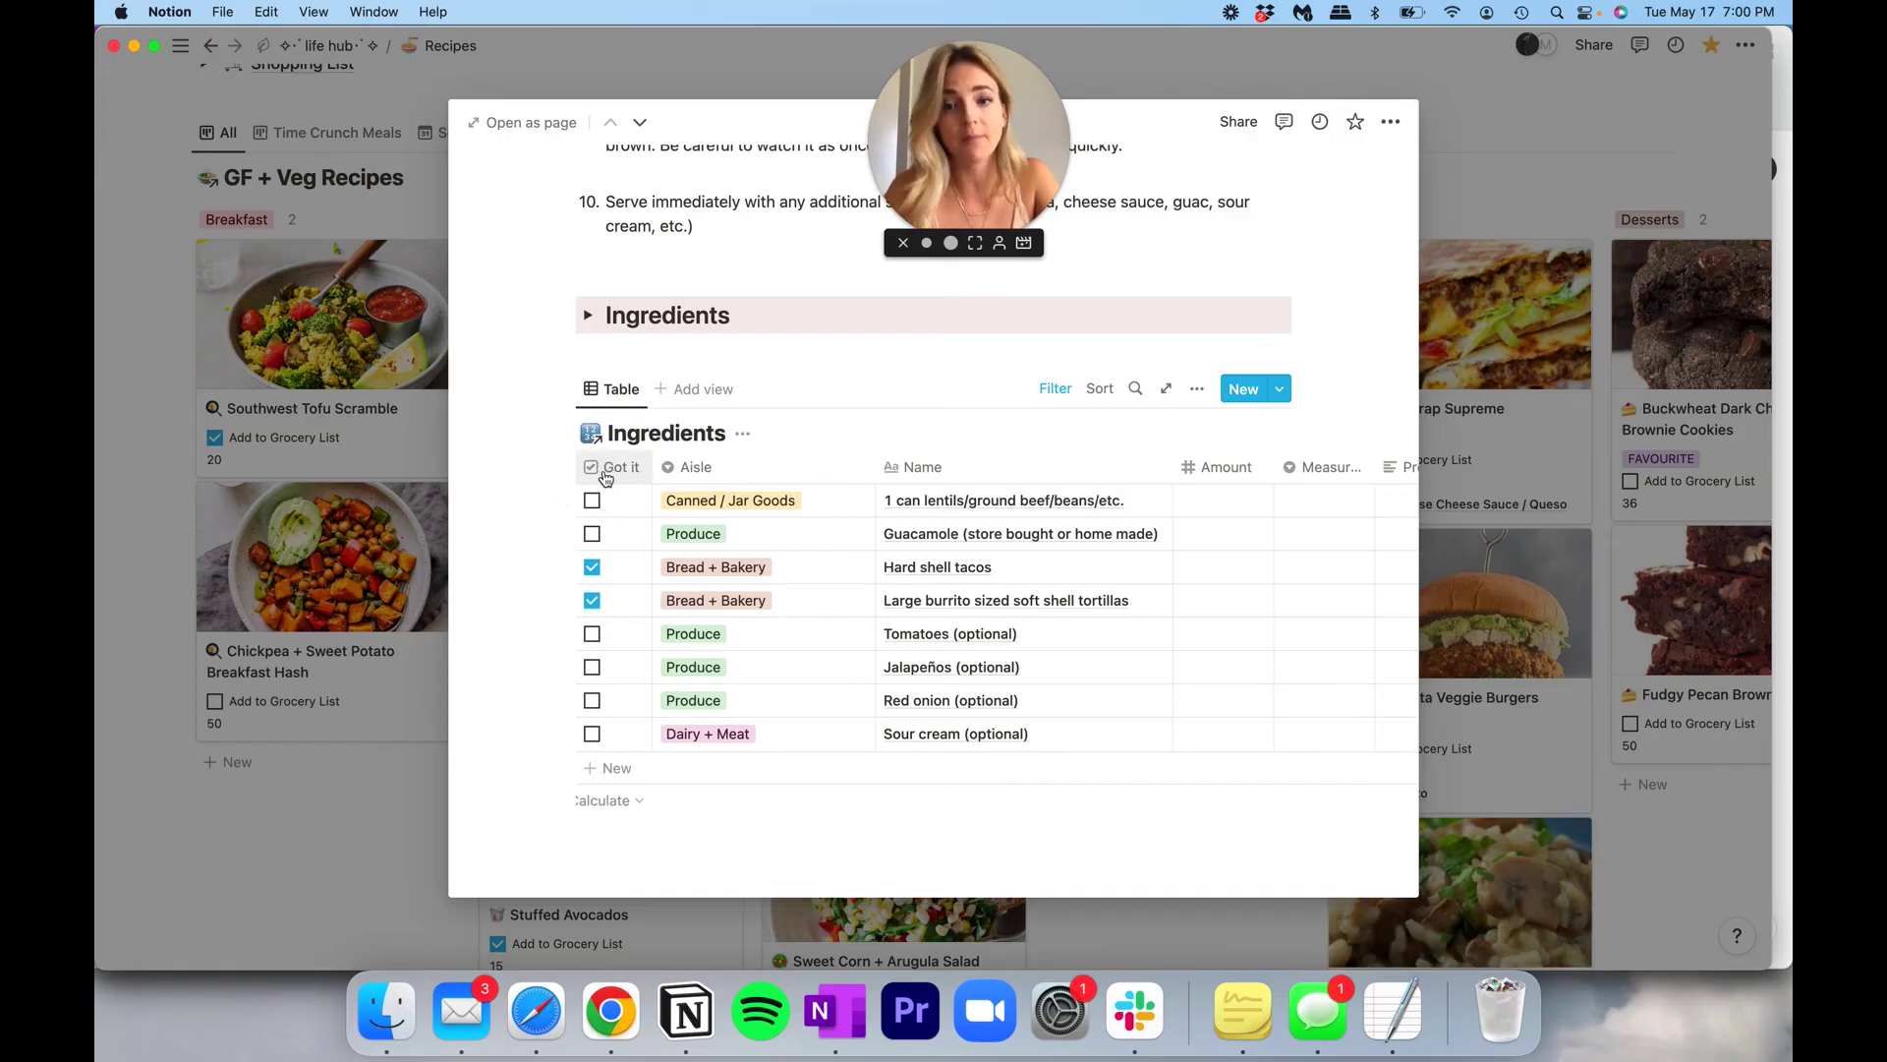
{"action": "scroll", "coordinate": [980, 669], "scroll_direction": "up", "scroll_amount": 15}
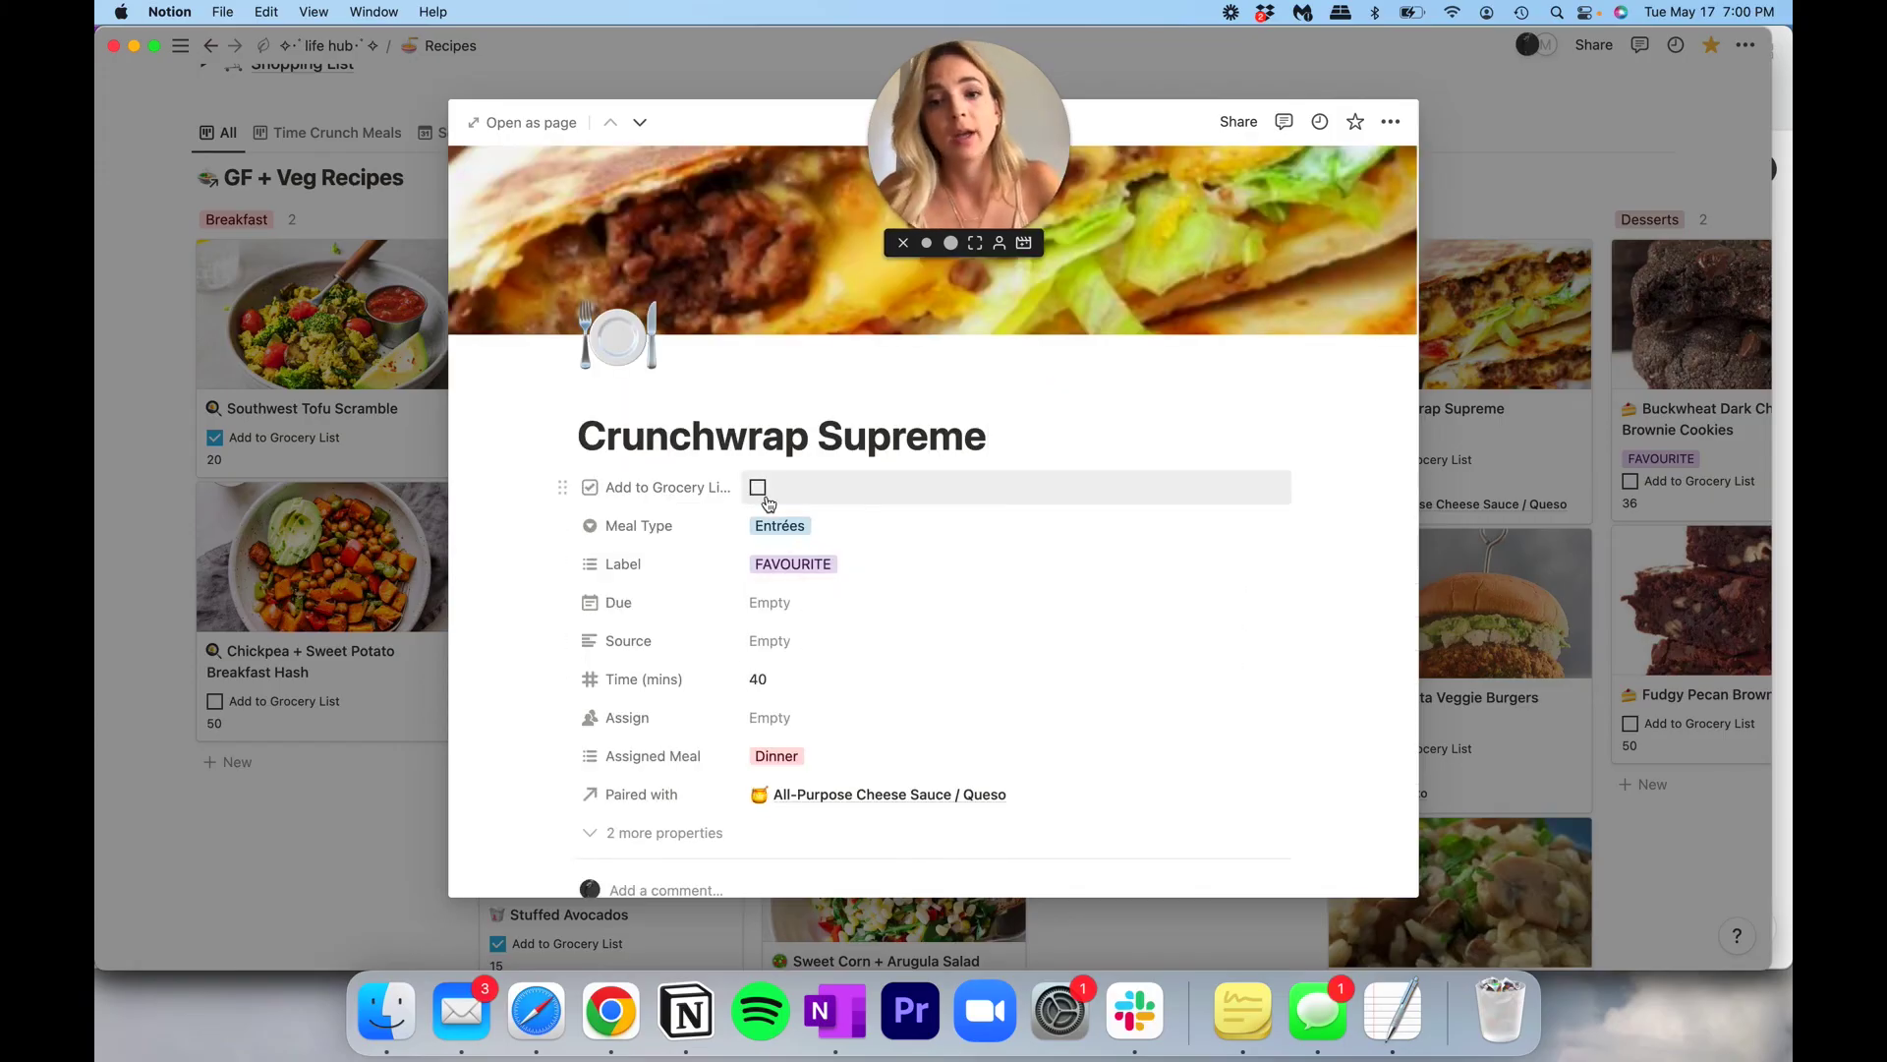
{"action": "left_click", "coordinate": [758, 489]}
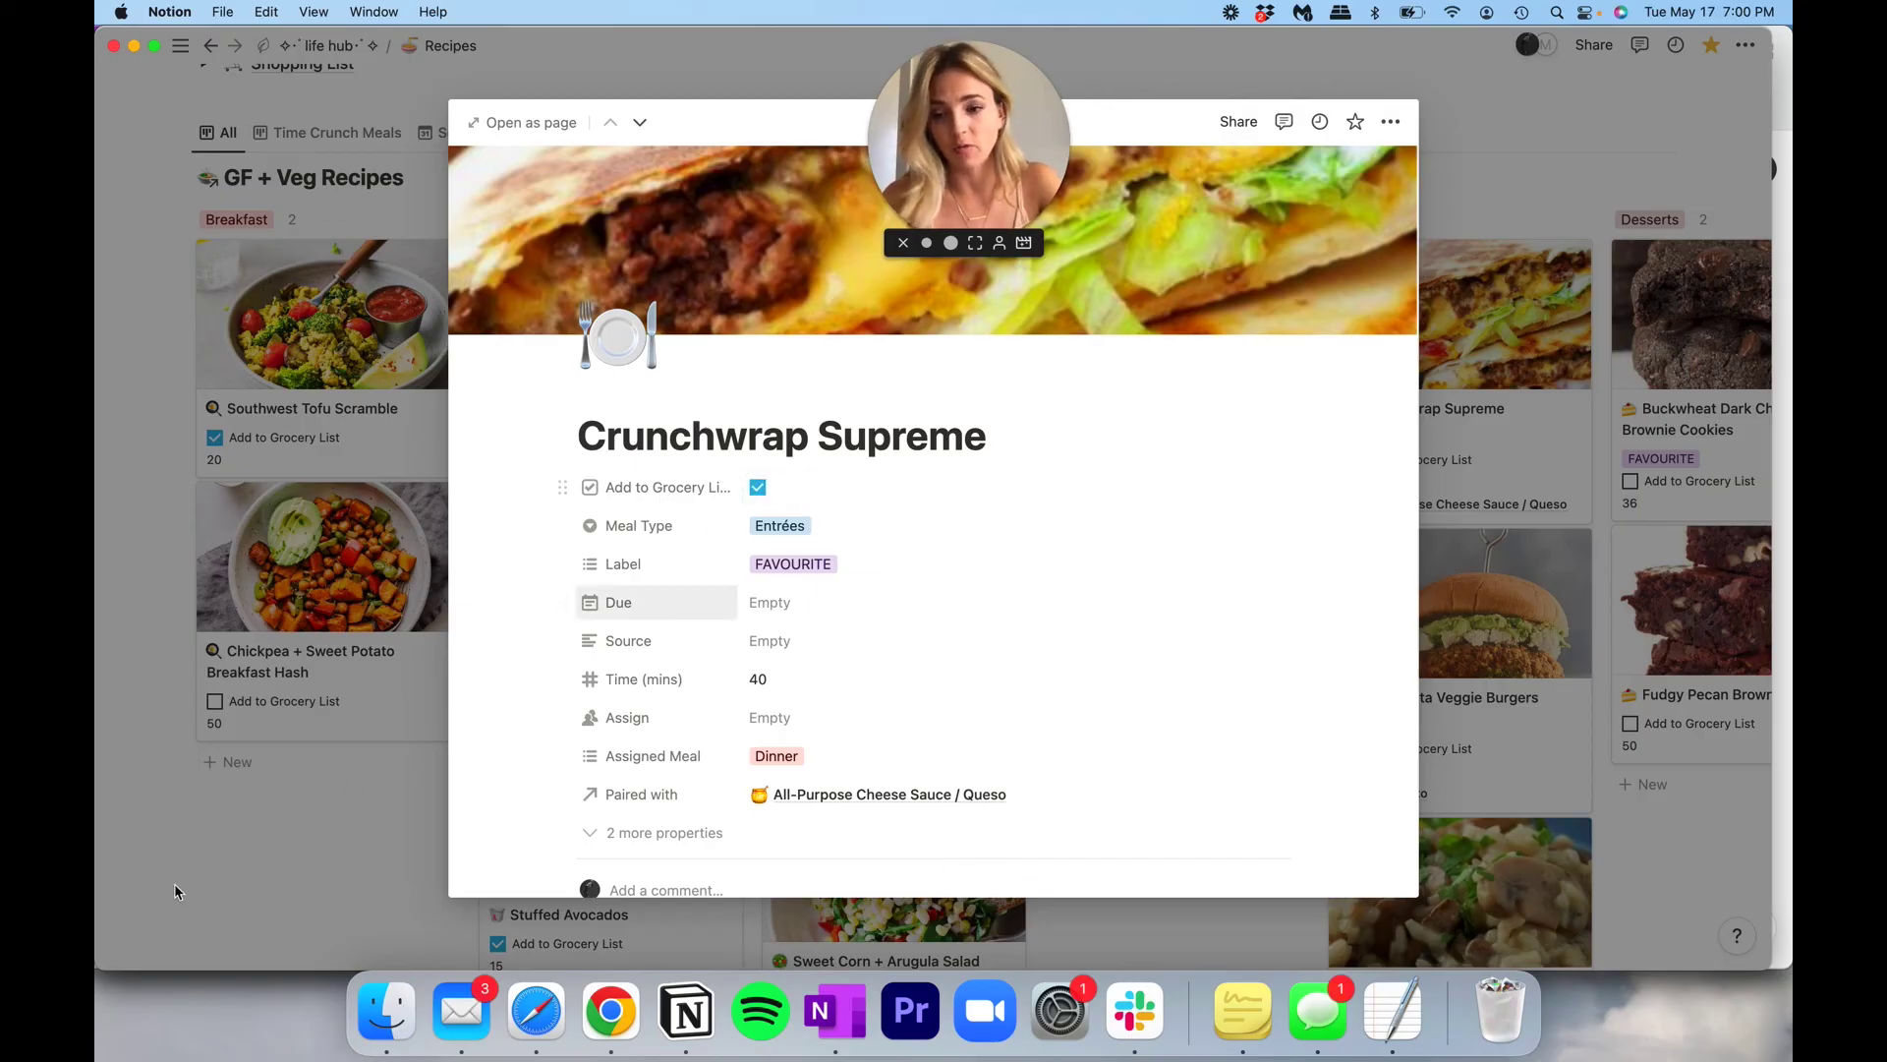
{"action": "left_click", "coordinate": [230, 777]}
{"action": "scroll", "coordinate": [261, 679], "scroll_direction": "up", "scroll_amount": 6}
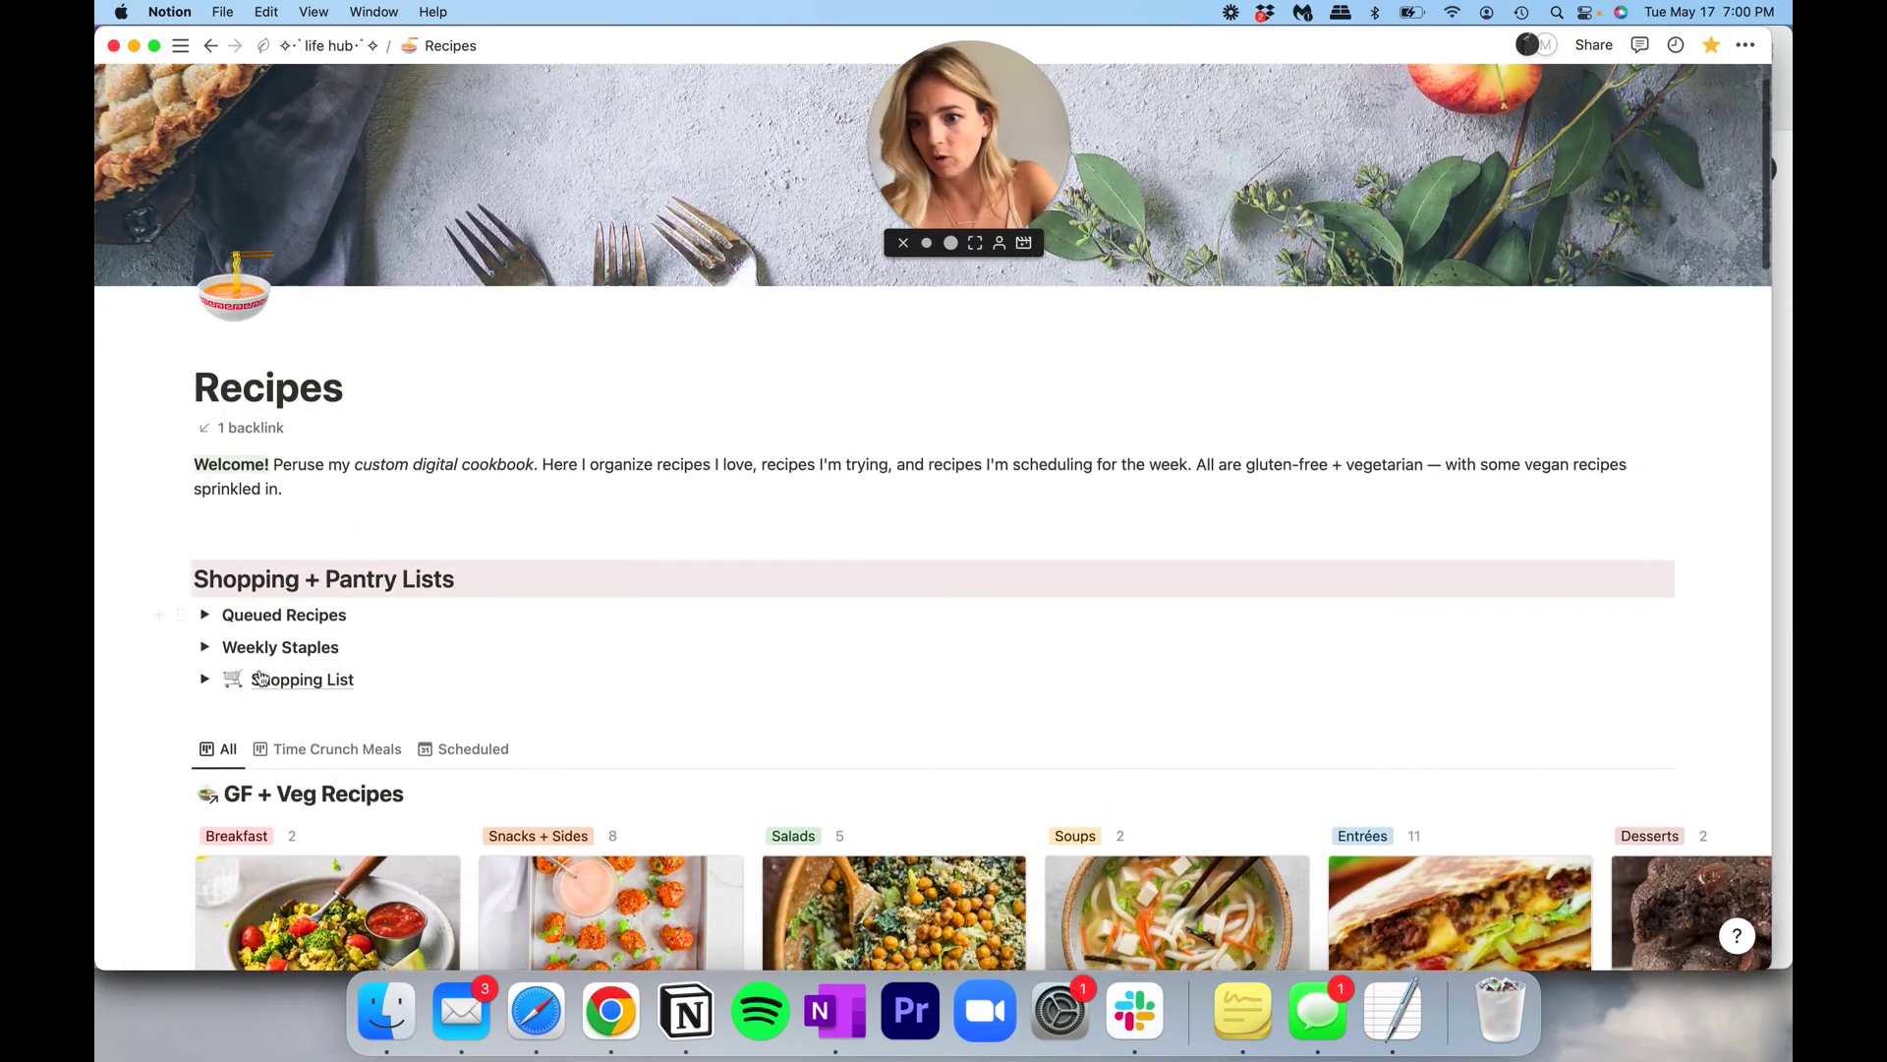
Expand the Shopping List, show the In Pantry view, and untick Mushrooms' Got it box.
{"action": "left_click", "coordinate": [205, 679]}
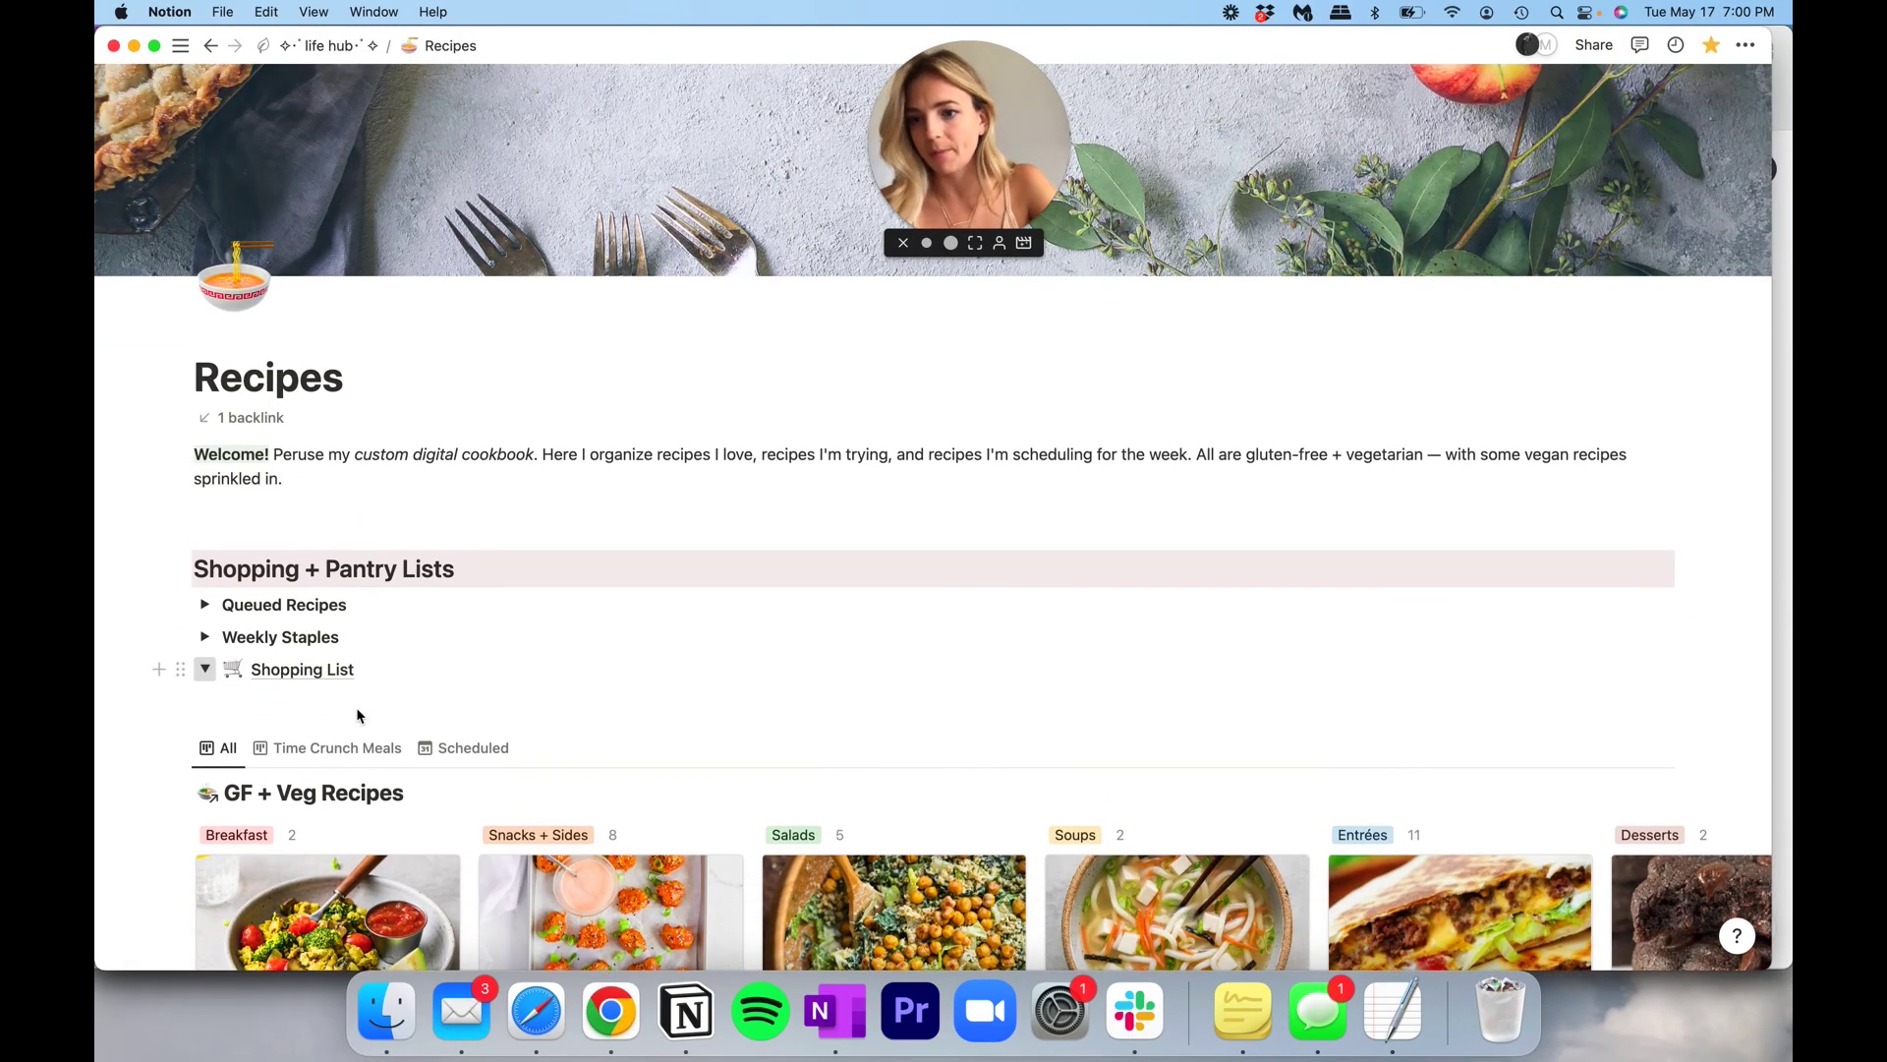
{"action": "scroll", "coordinate": [344, 589], "scroll_direction": "down", "scroll_amount": 5}
{"action": "left_click", "coordinate": [344, 271]}
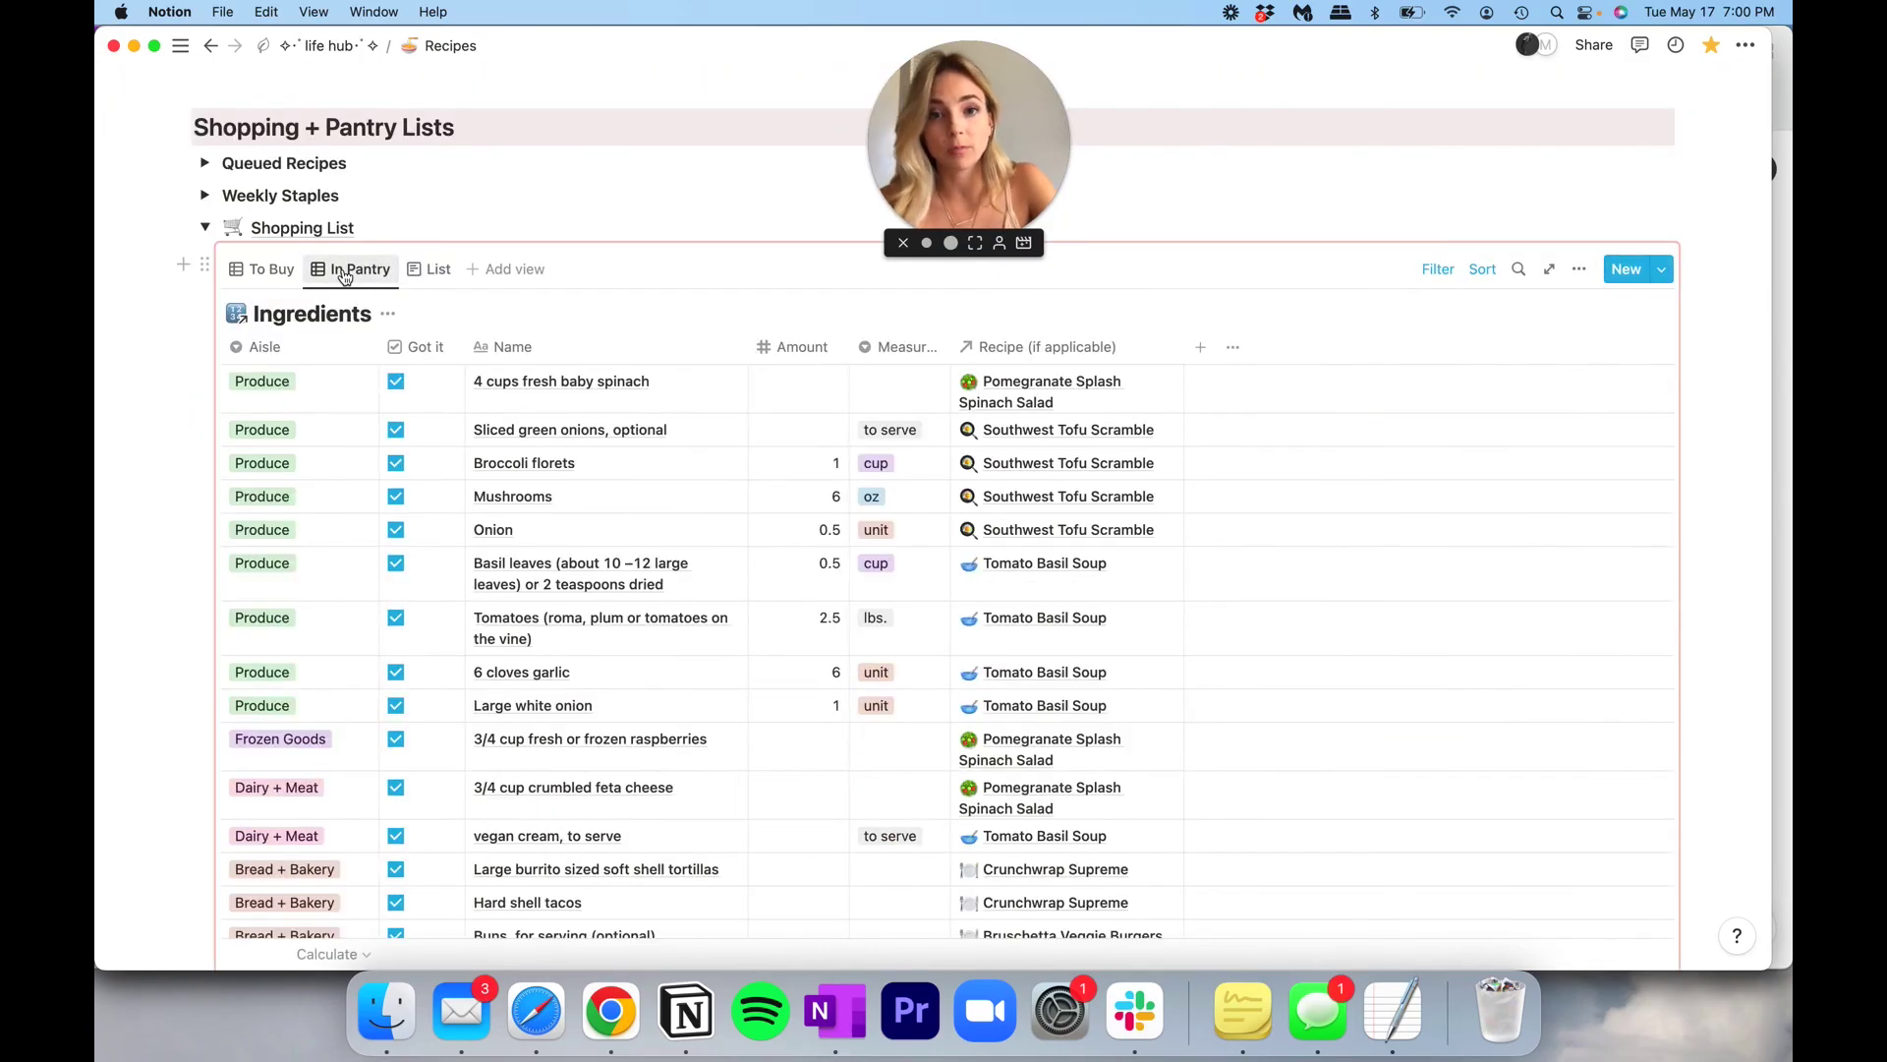
{"action": "scroll", "coordinate": [495, 588], "scroll_direction": "down", "scroll_amount": 2}
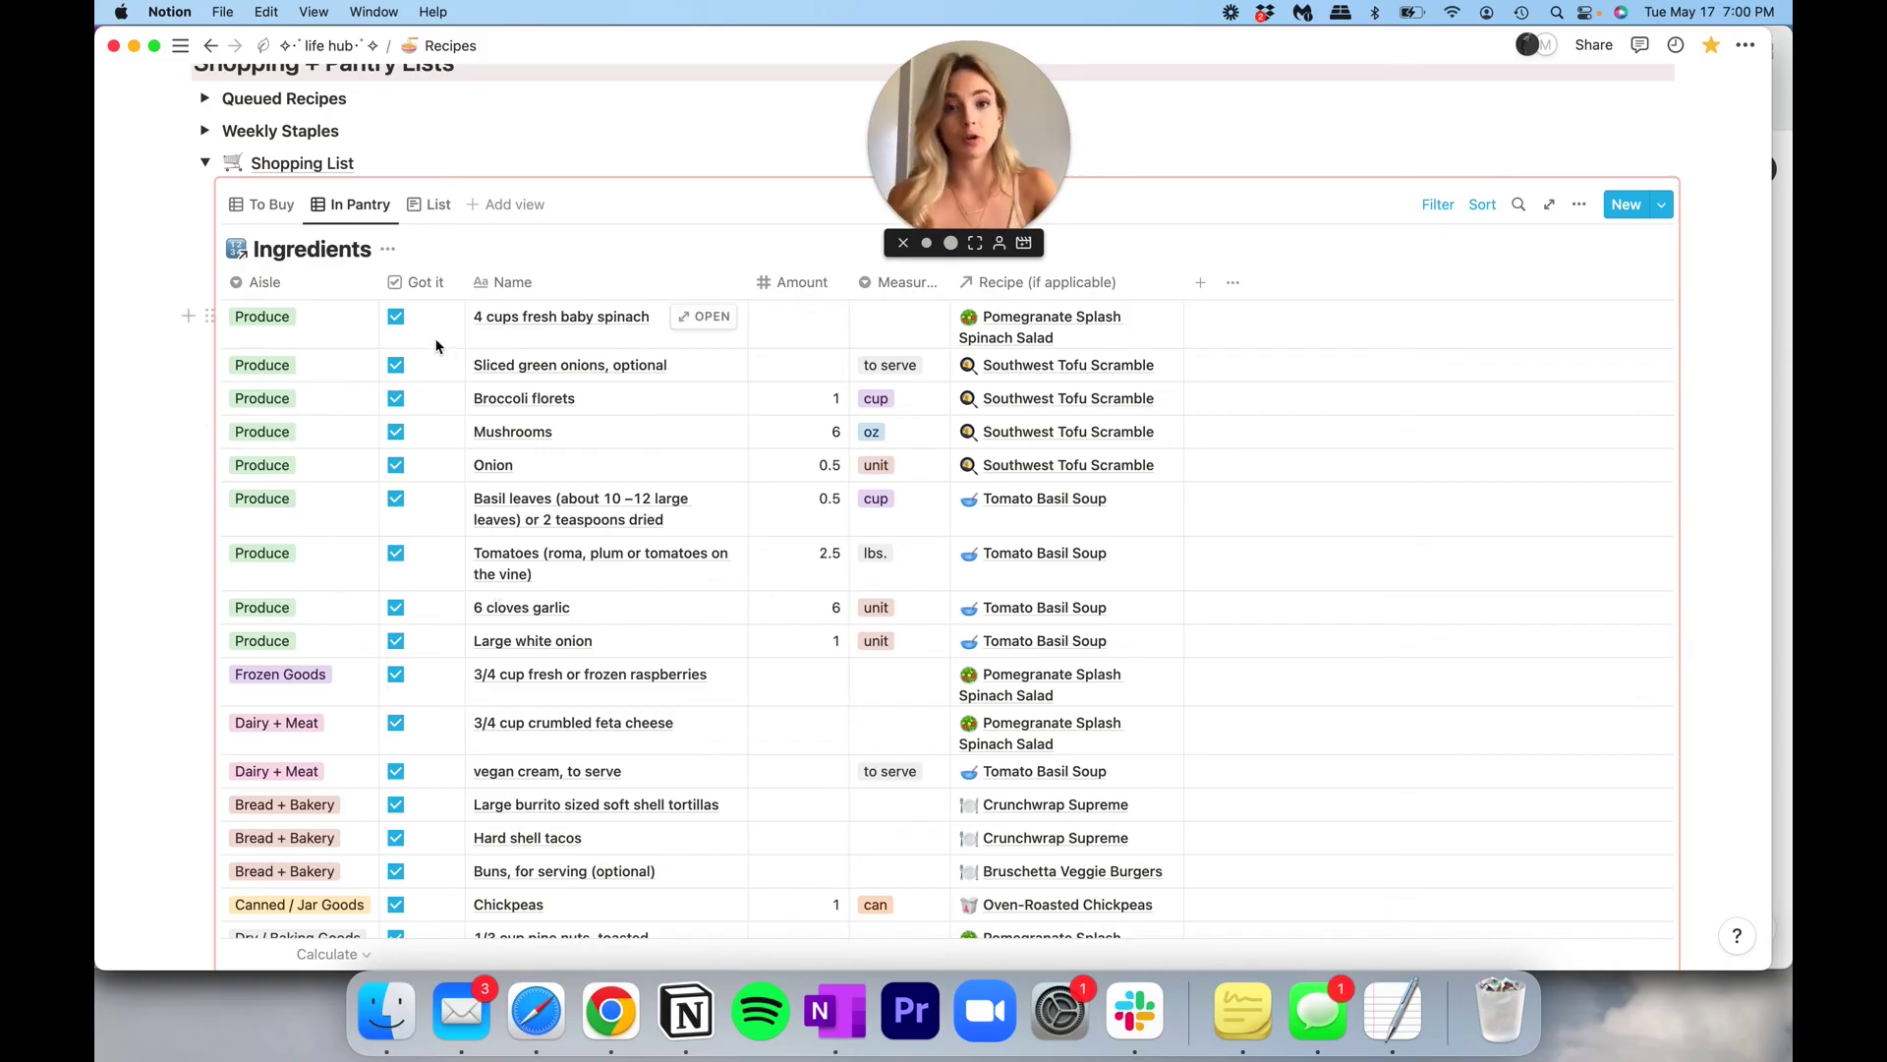
{"action": "scroll", "coordinate": [483, 472], "scroll_direction": "down", "scroll_amount": 3}
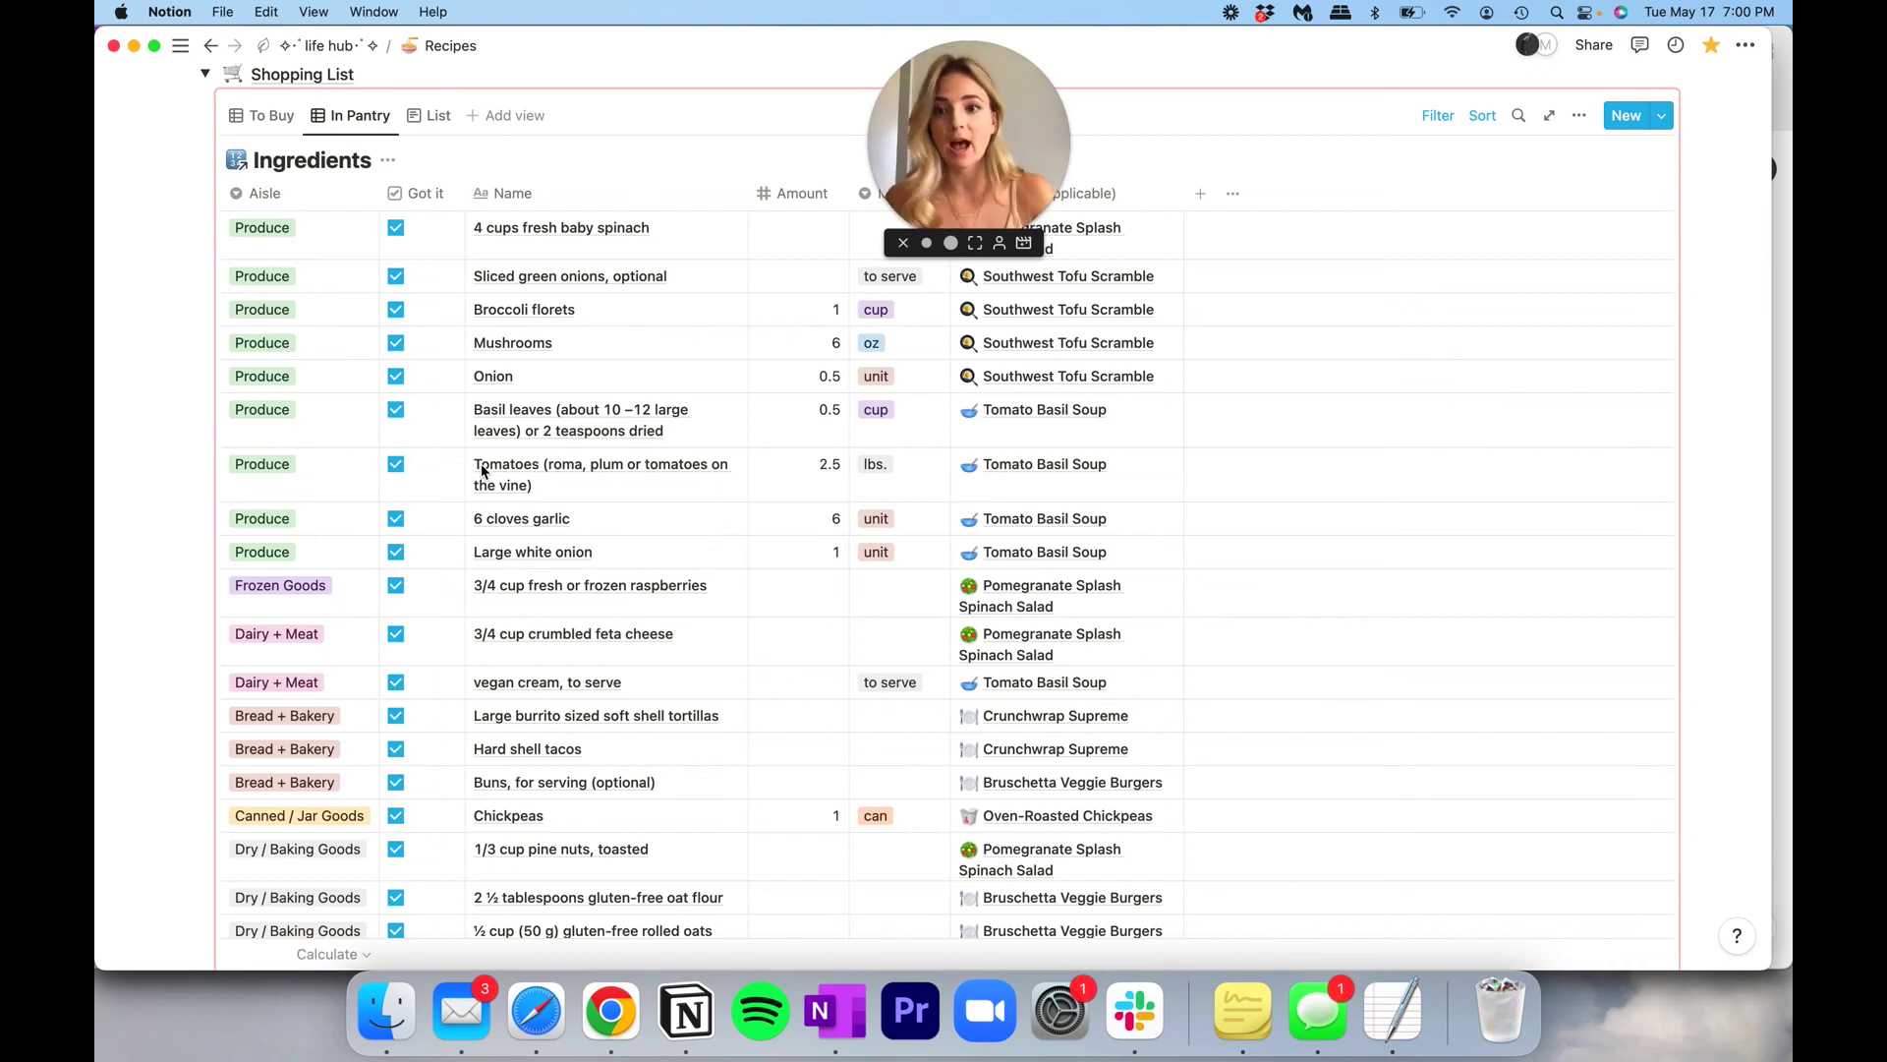
{"action": "scroll", "coordinate": [442, 364], "scroll_direction": "down", "scroll_amount": 2}
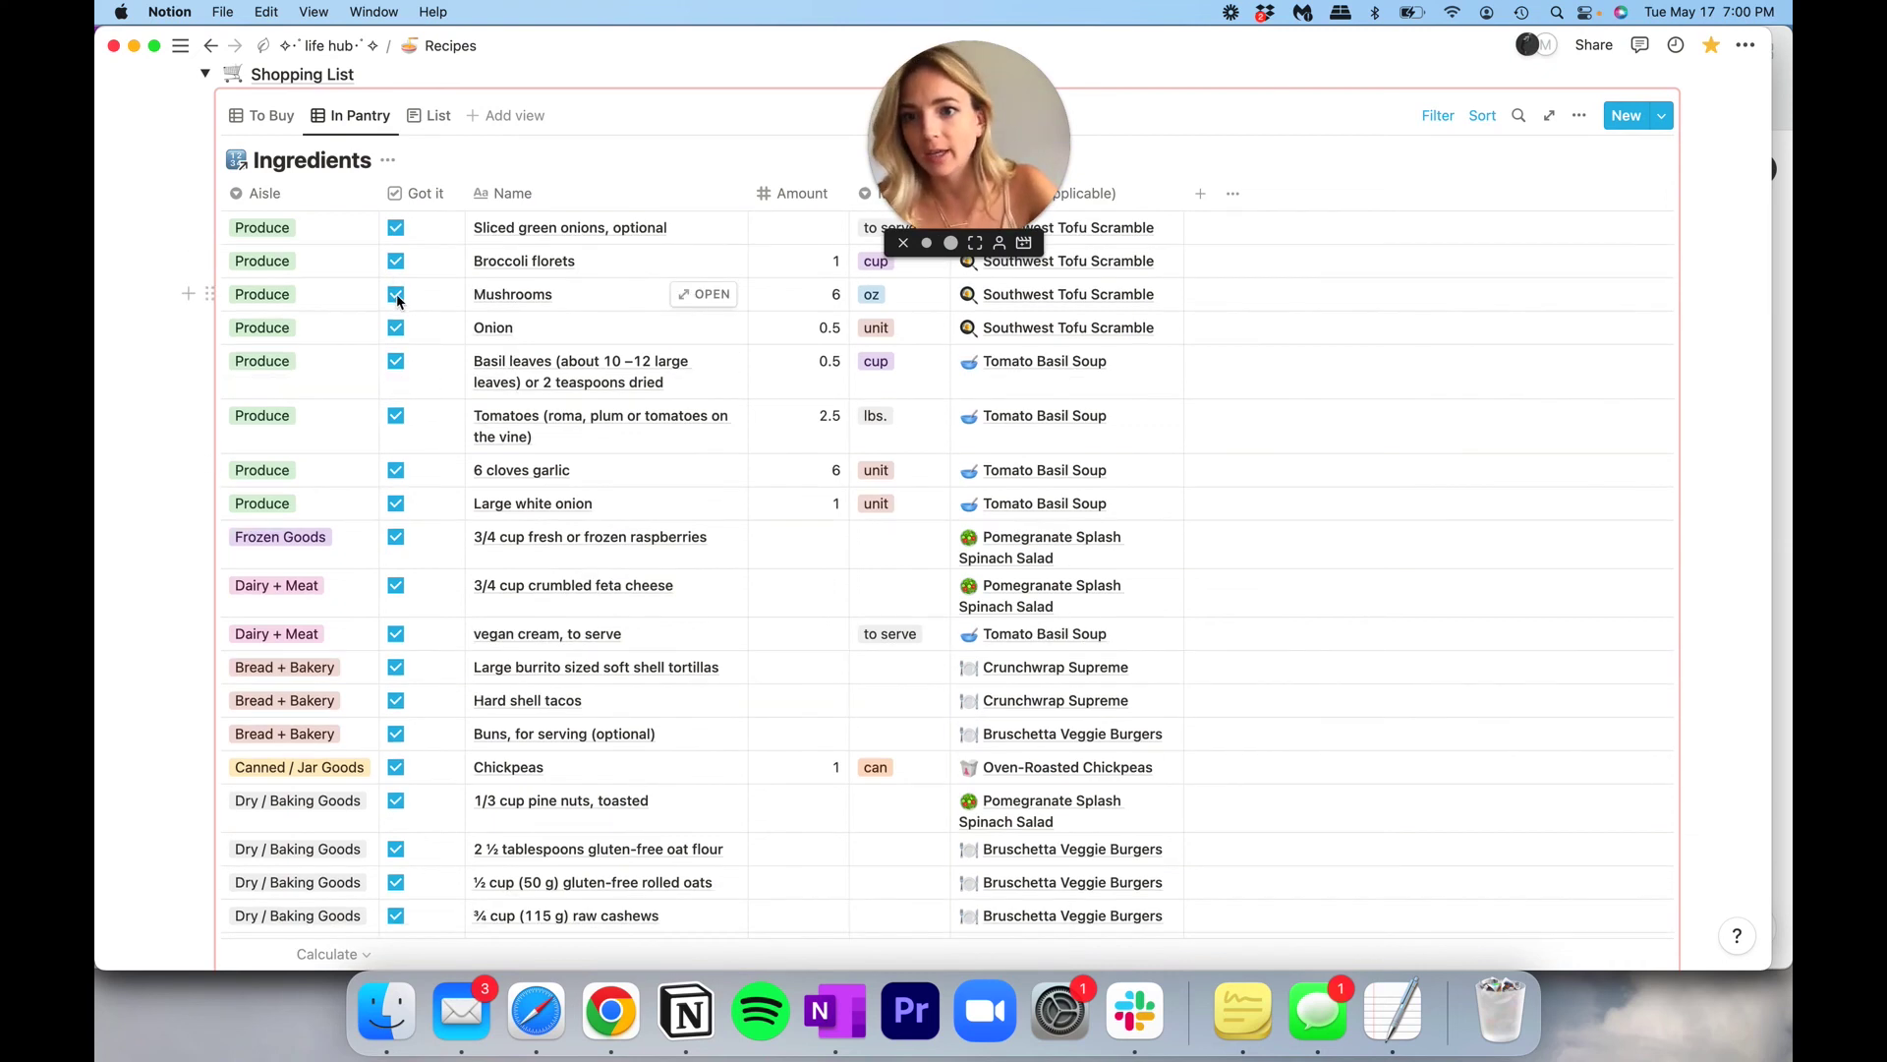
{"action": "left_click", "coordinate": [396, 295]}
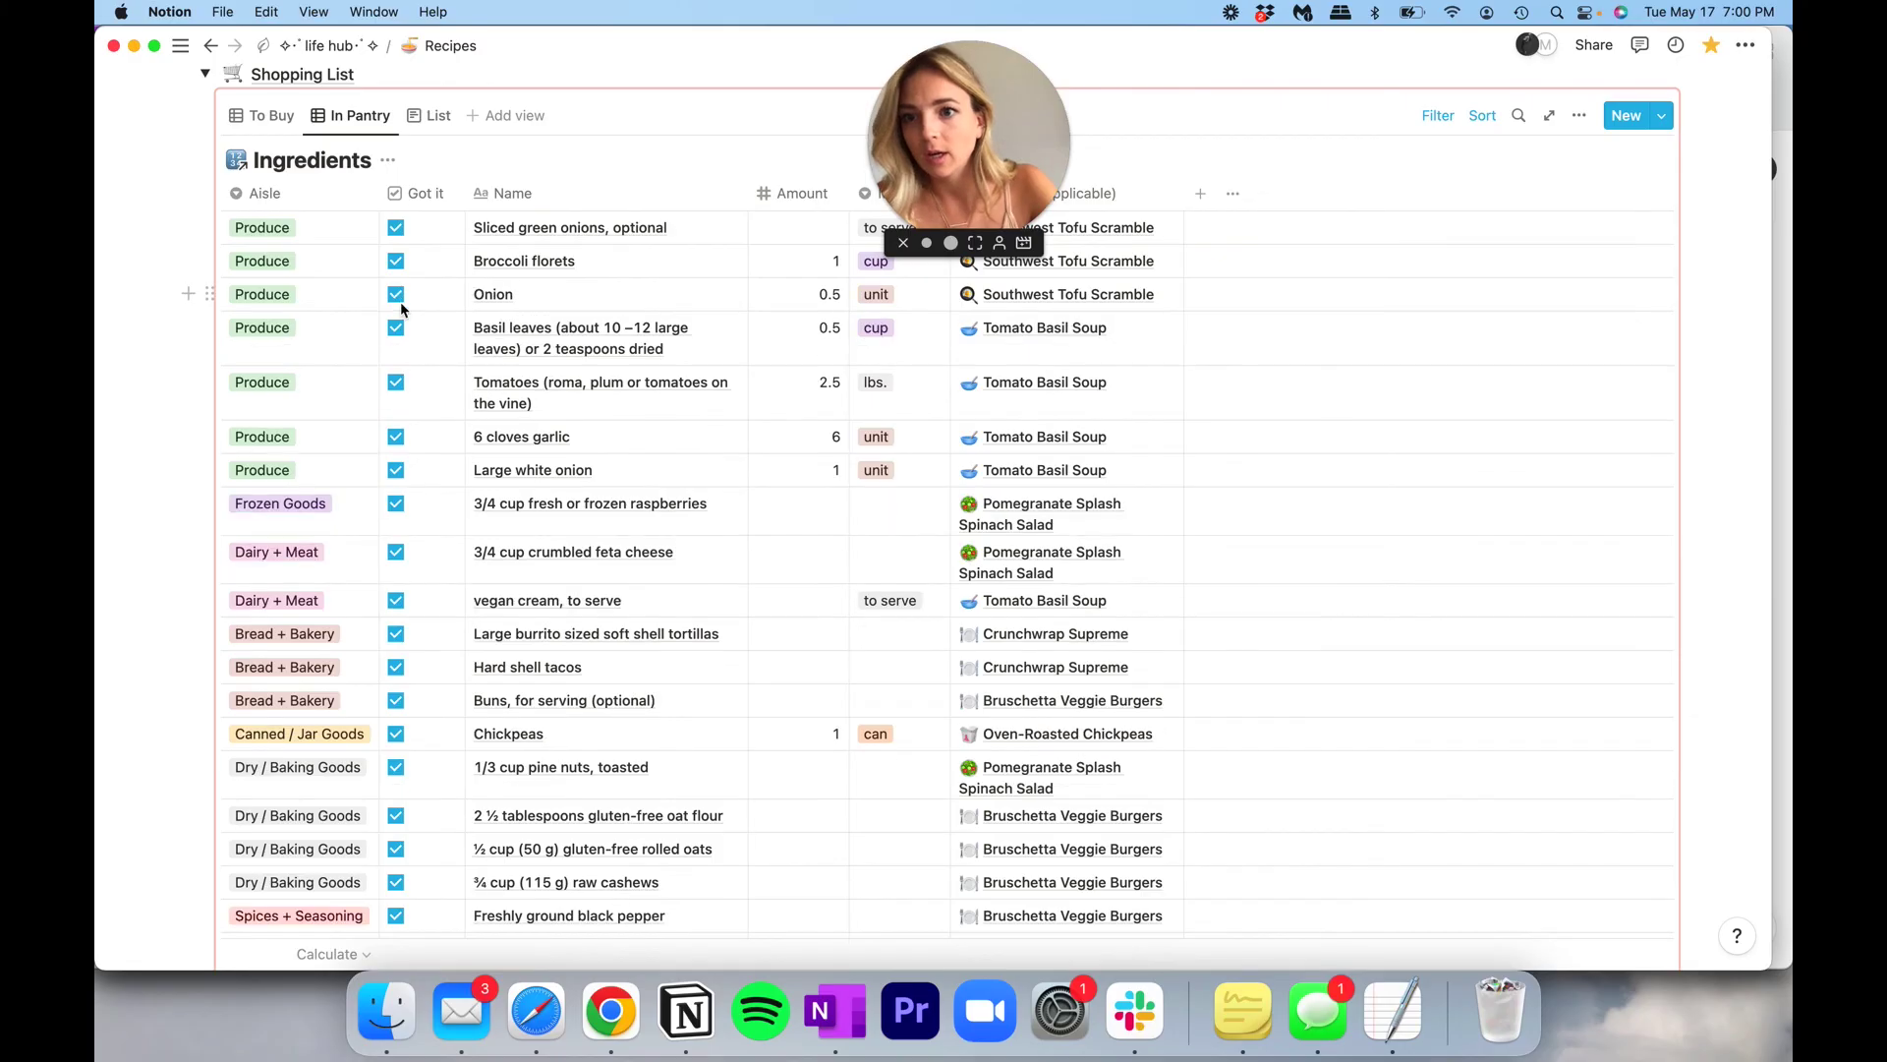
Re-tick Mushrooms as got from the To Buy view, check In Pantry, then return to To Buy.
{"action": "left_click", "coordinate": [266, 122]}
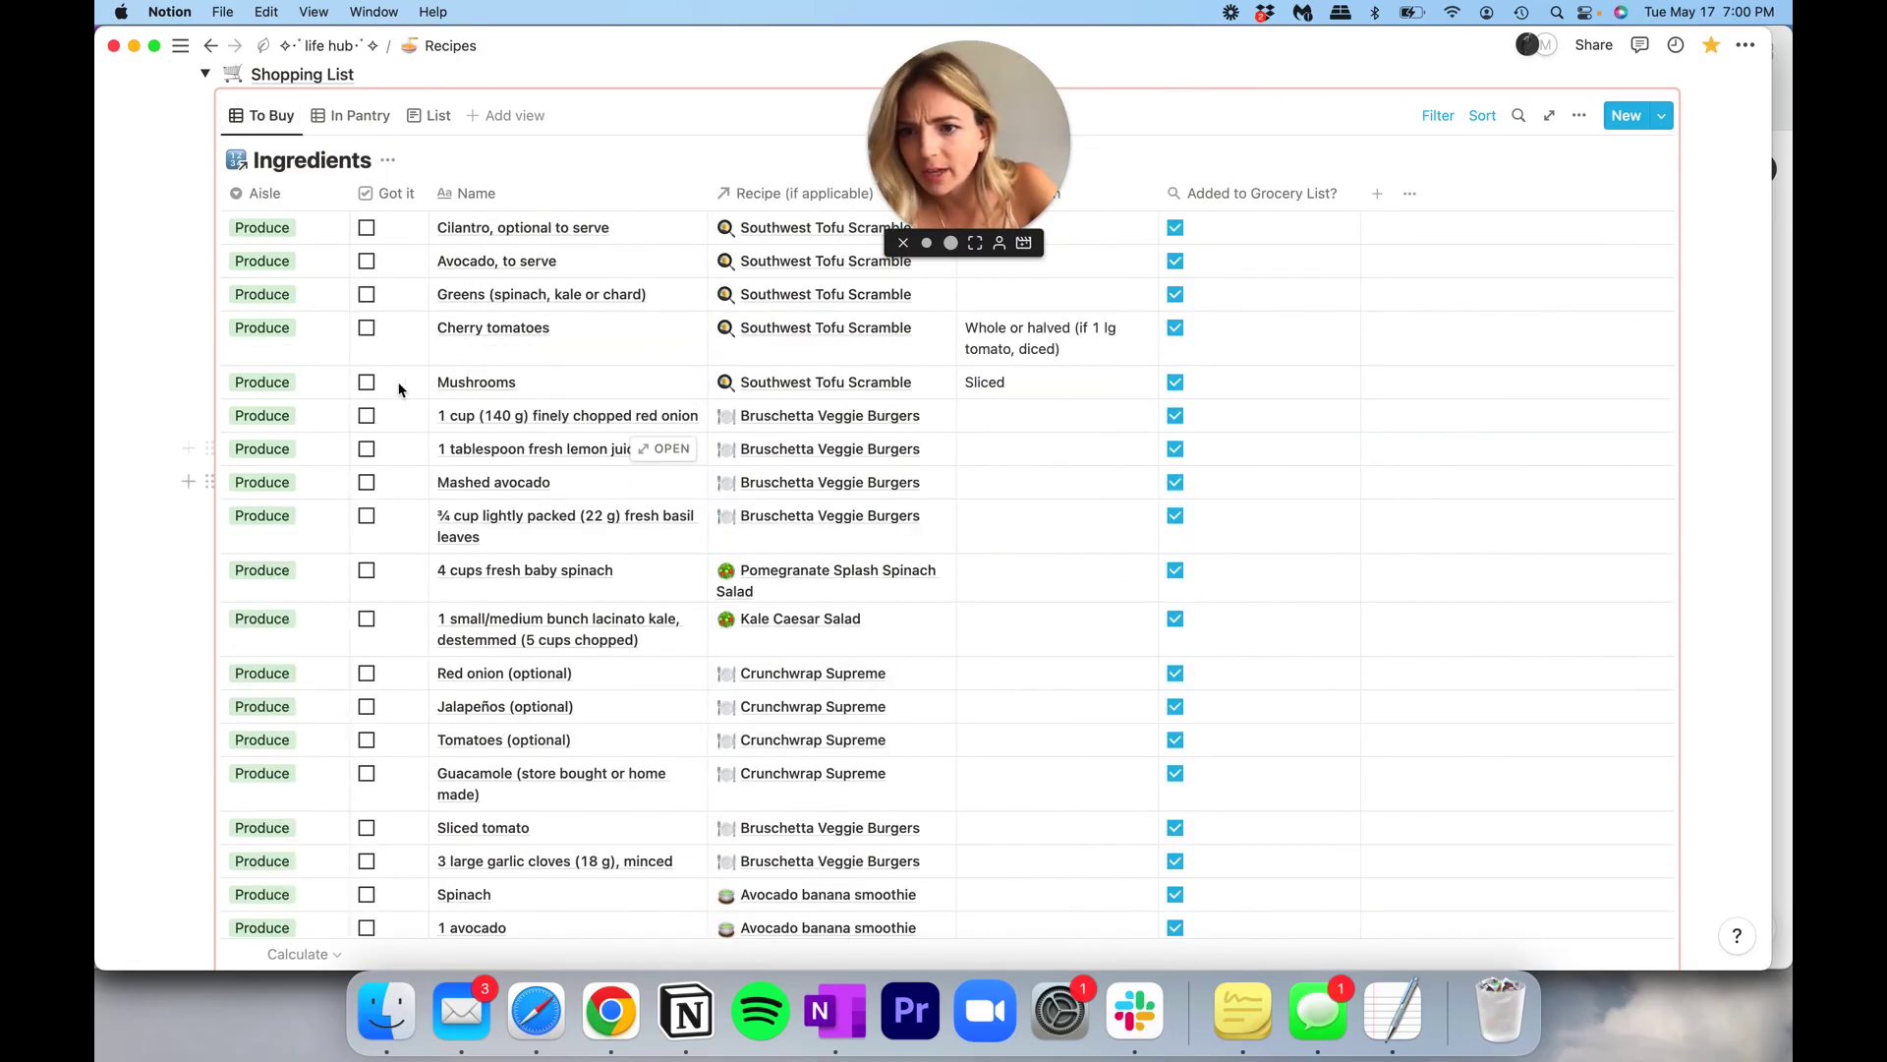
{"action": "left_click", "coordinate": [368, 381]}
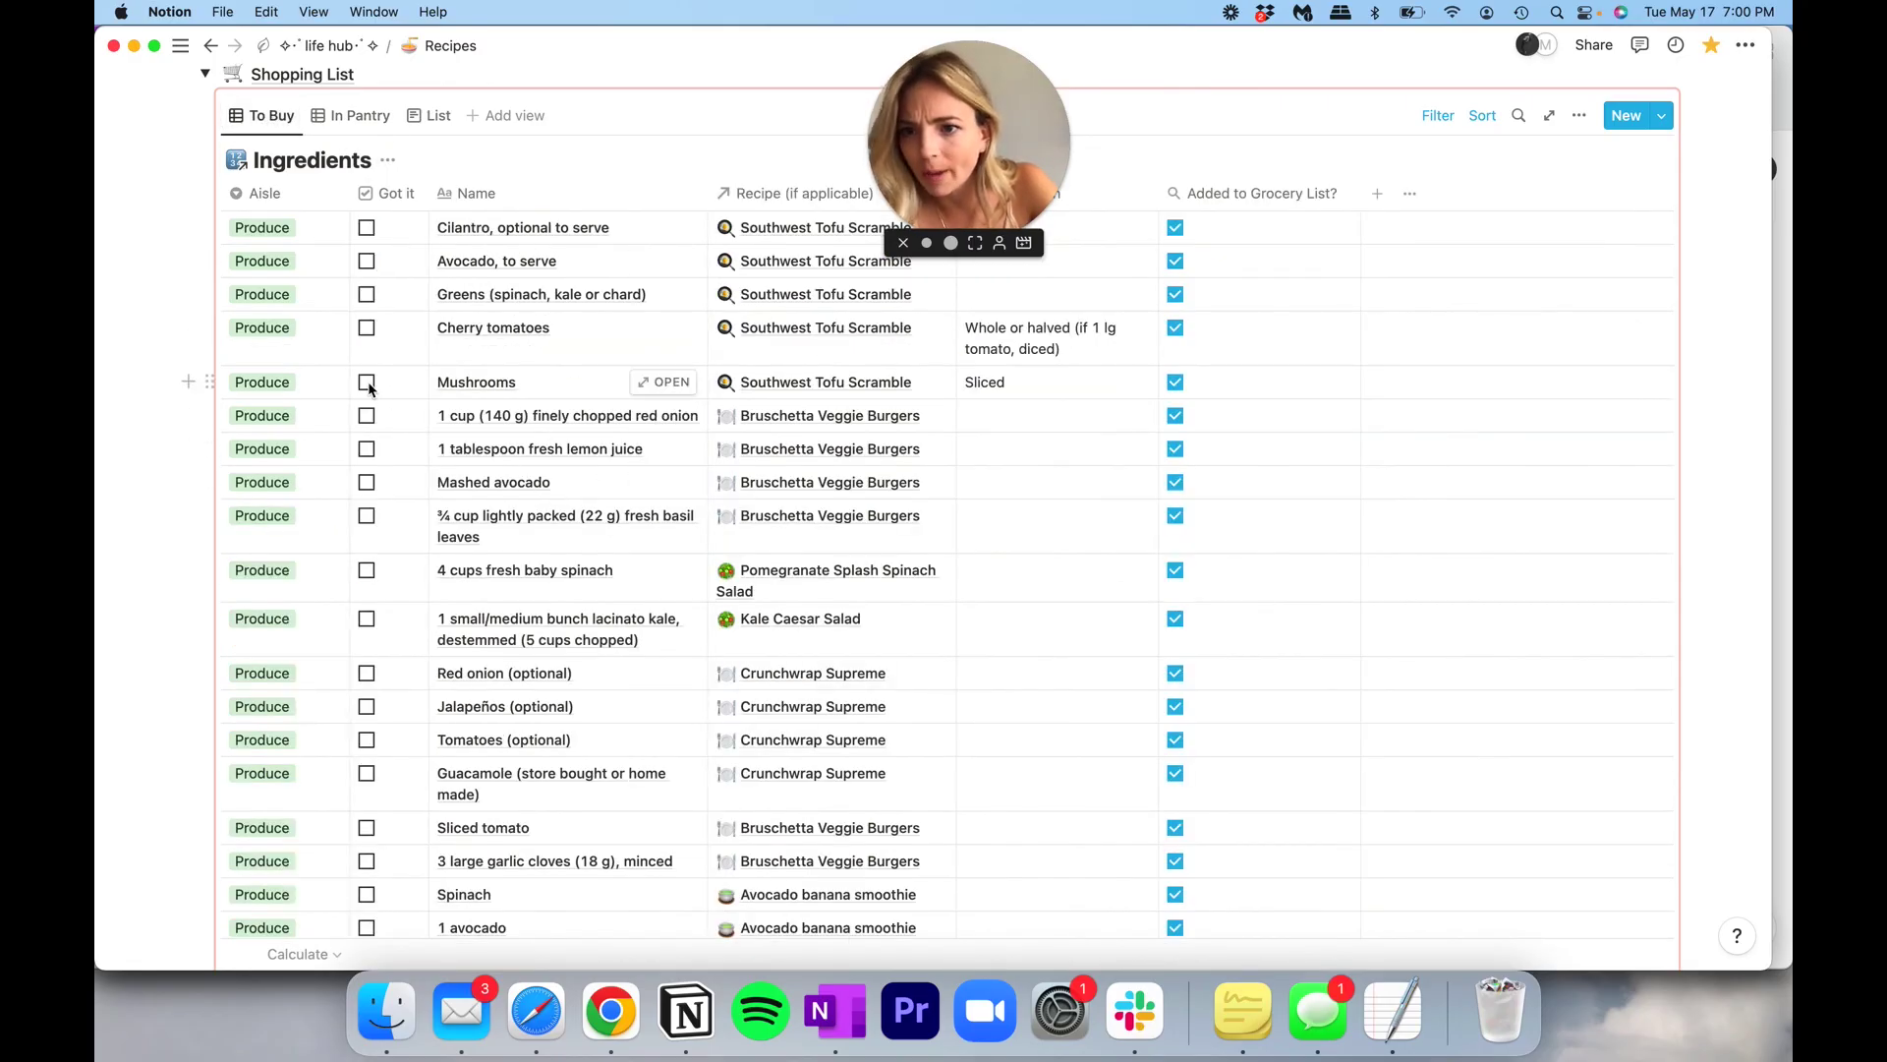
{"action": "left_click", "coordinate": [371, 129]}
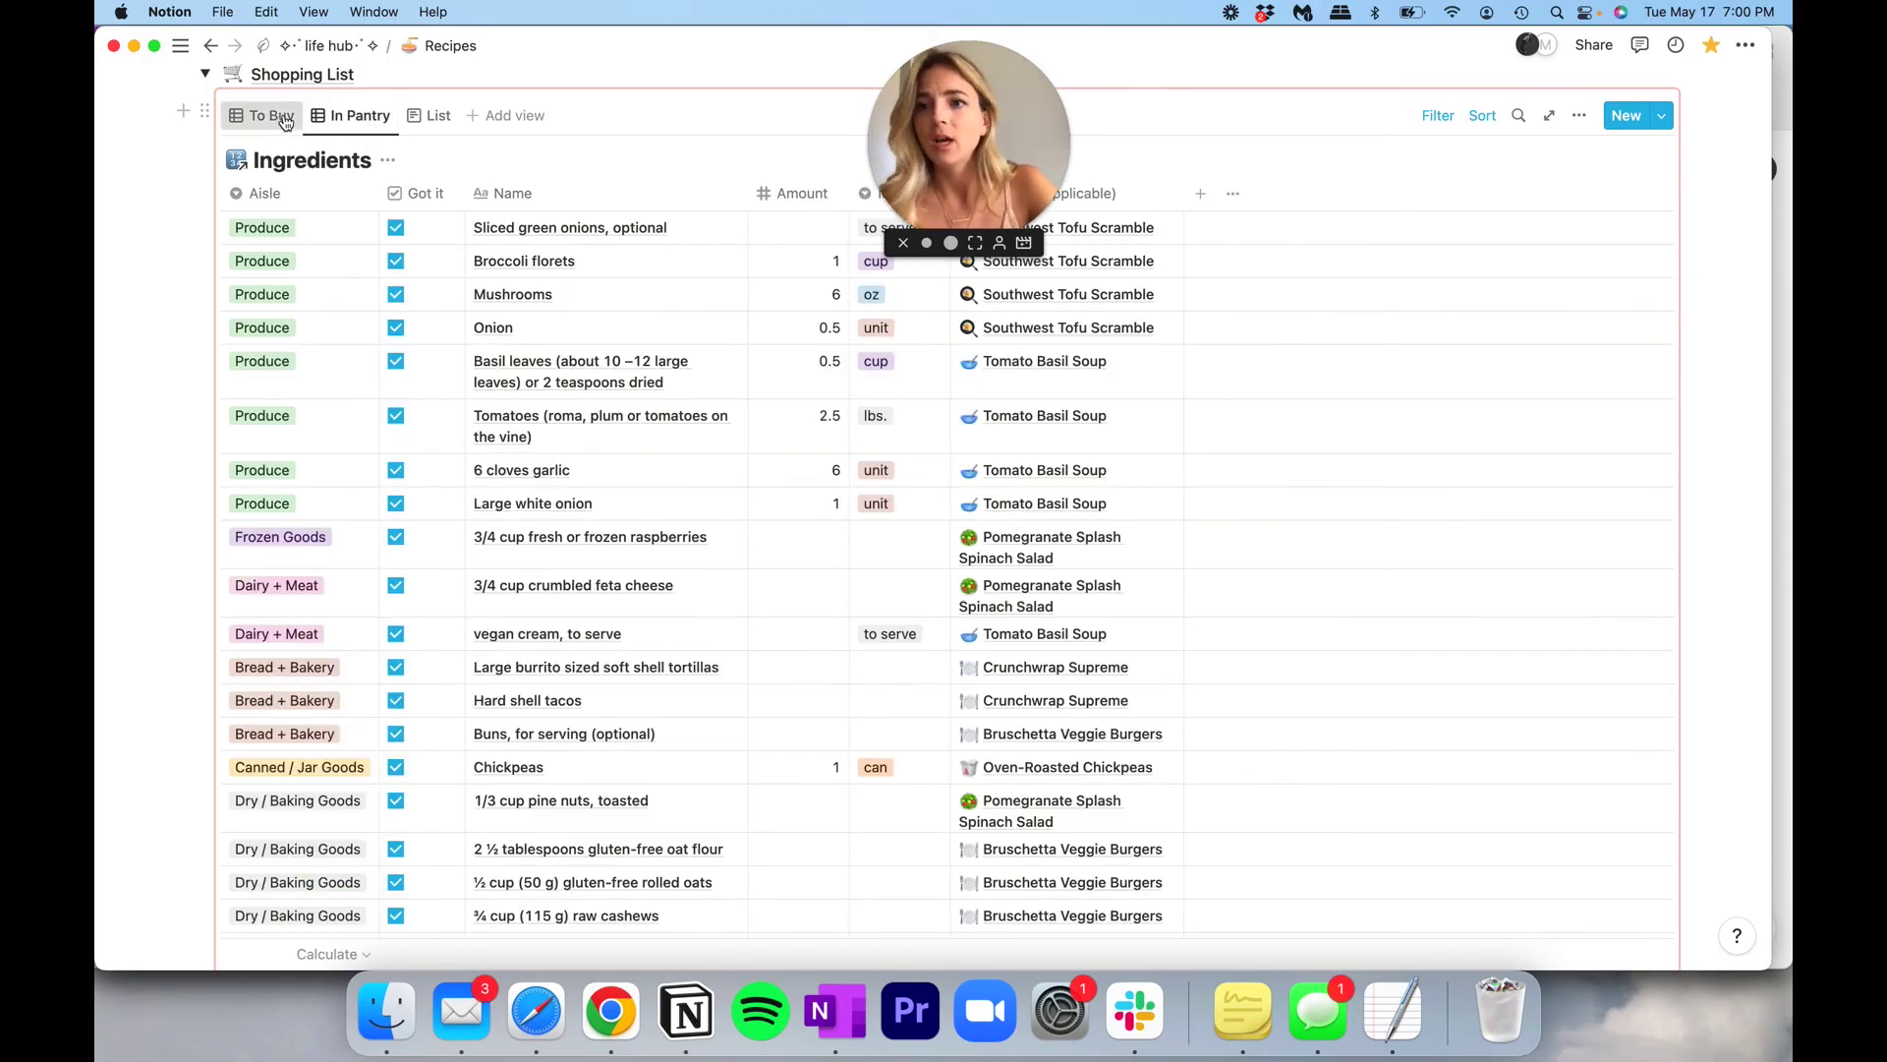
{"action": "left_click", "coordinate": [284, 120]}
{"action": "scroll", "coordinate": [365, 423], "scroll_direction": "down", "scroll_amount": 1}
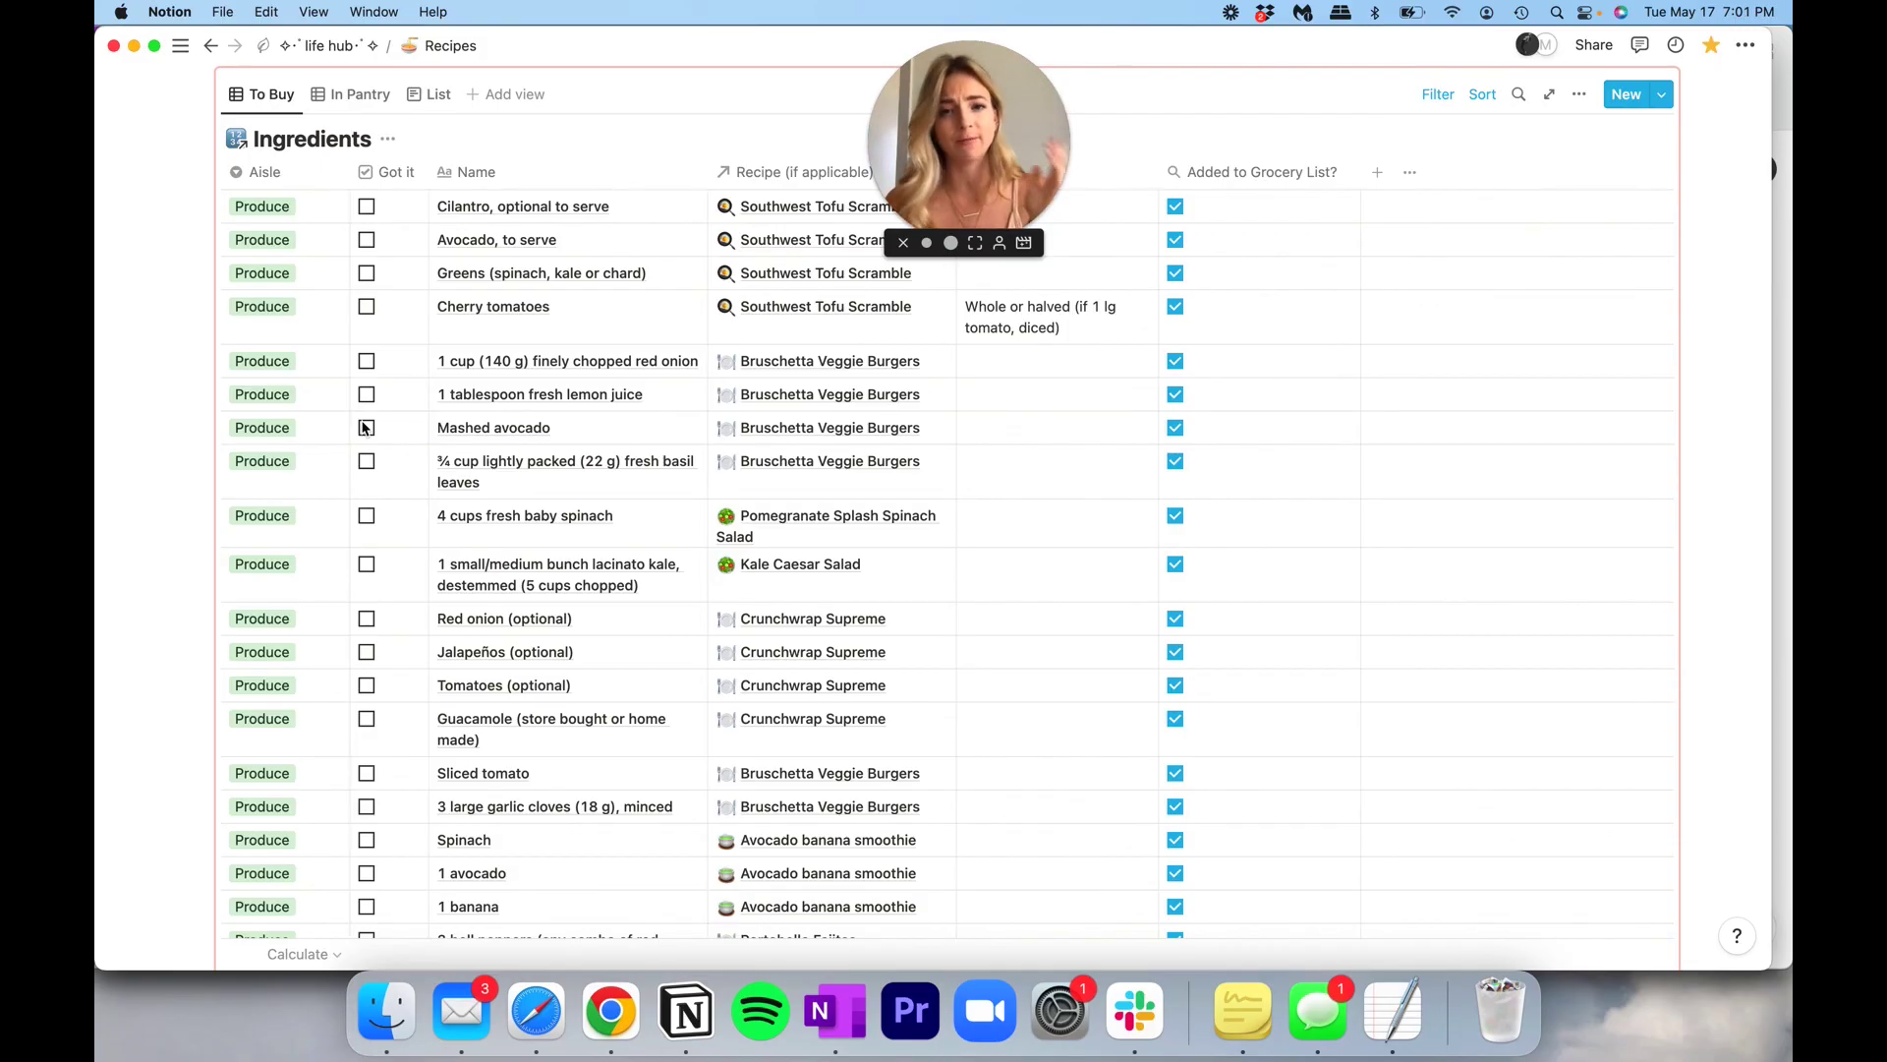
Collapse the Shopping List toggle with Ctrl+Alt+T and scroll up to the page cover.
{"action": "key", "text": "super+alt+t"}
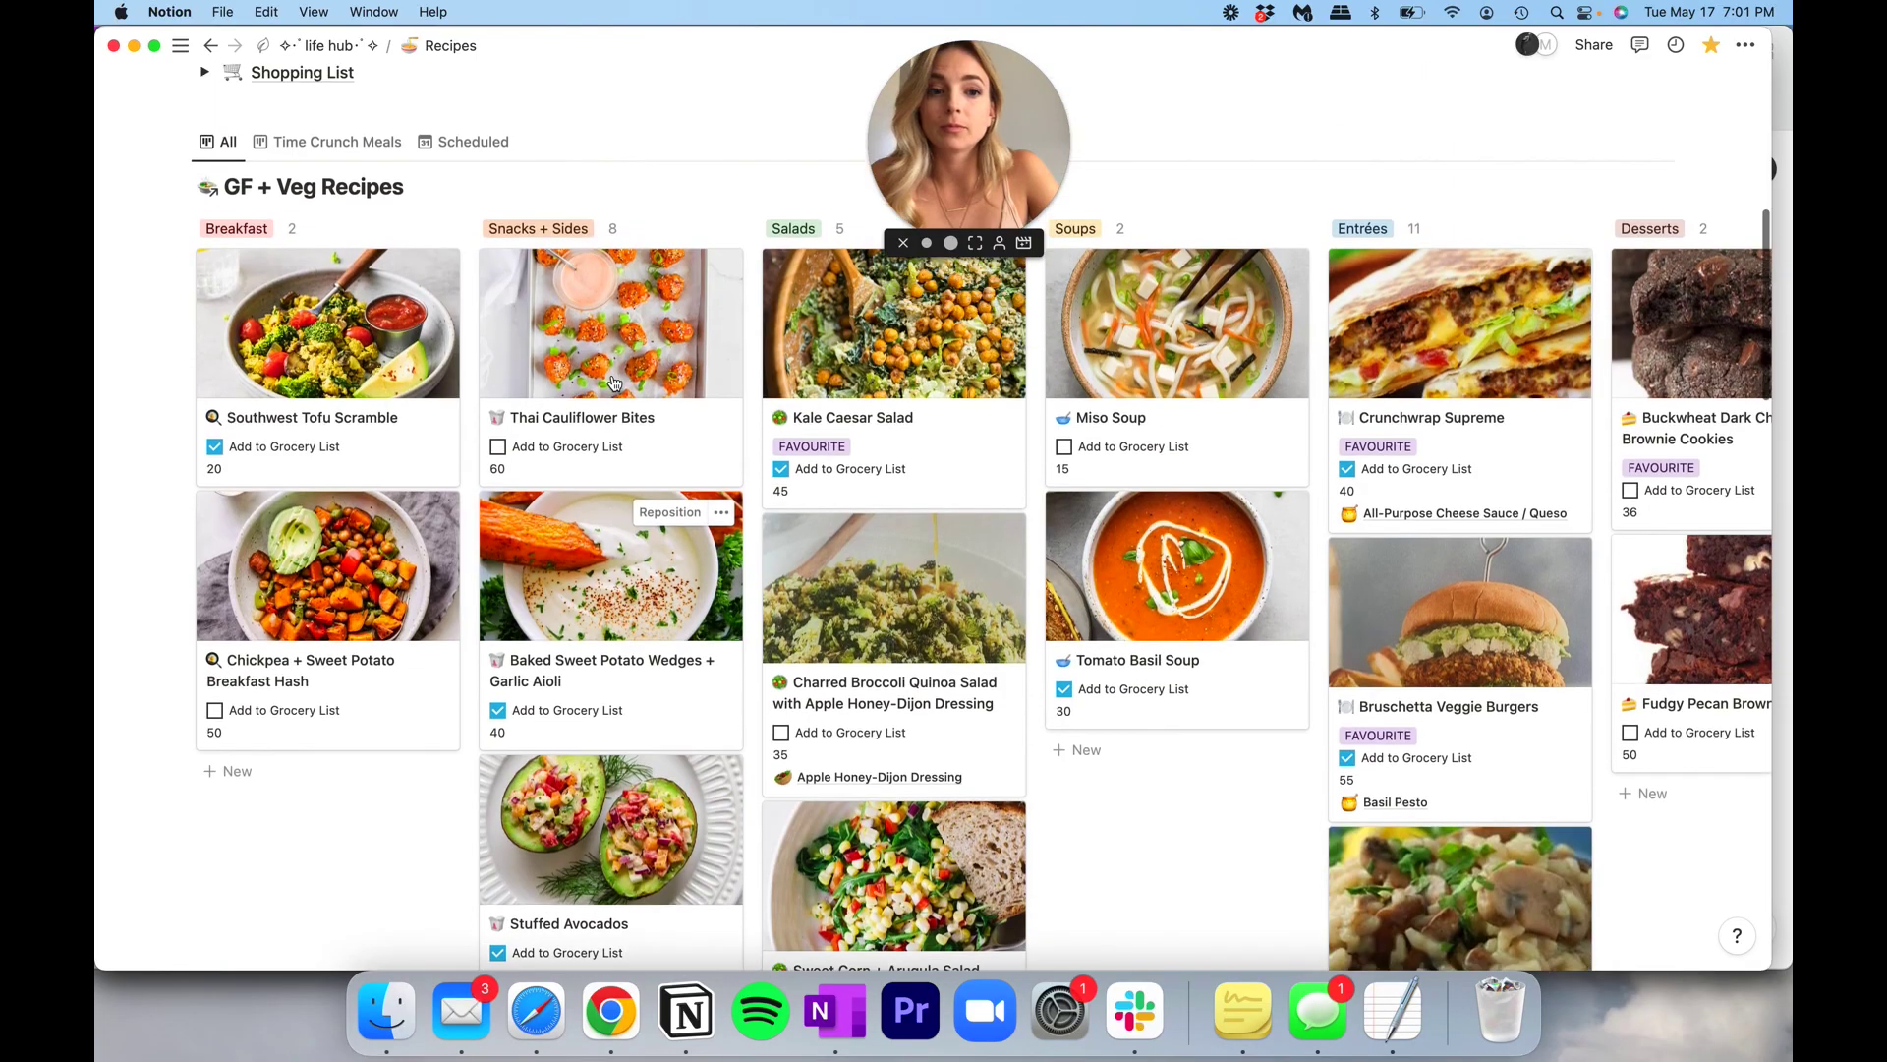
{"action": "scroll", "coordinate": [612, 376], "scroll_direction": "up", "scroll_amount": 3}
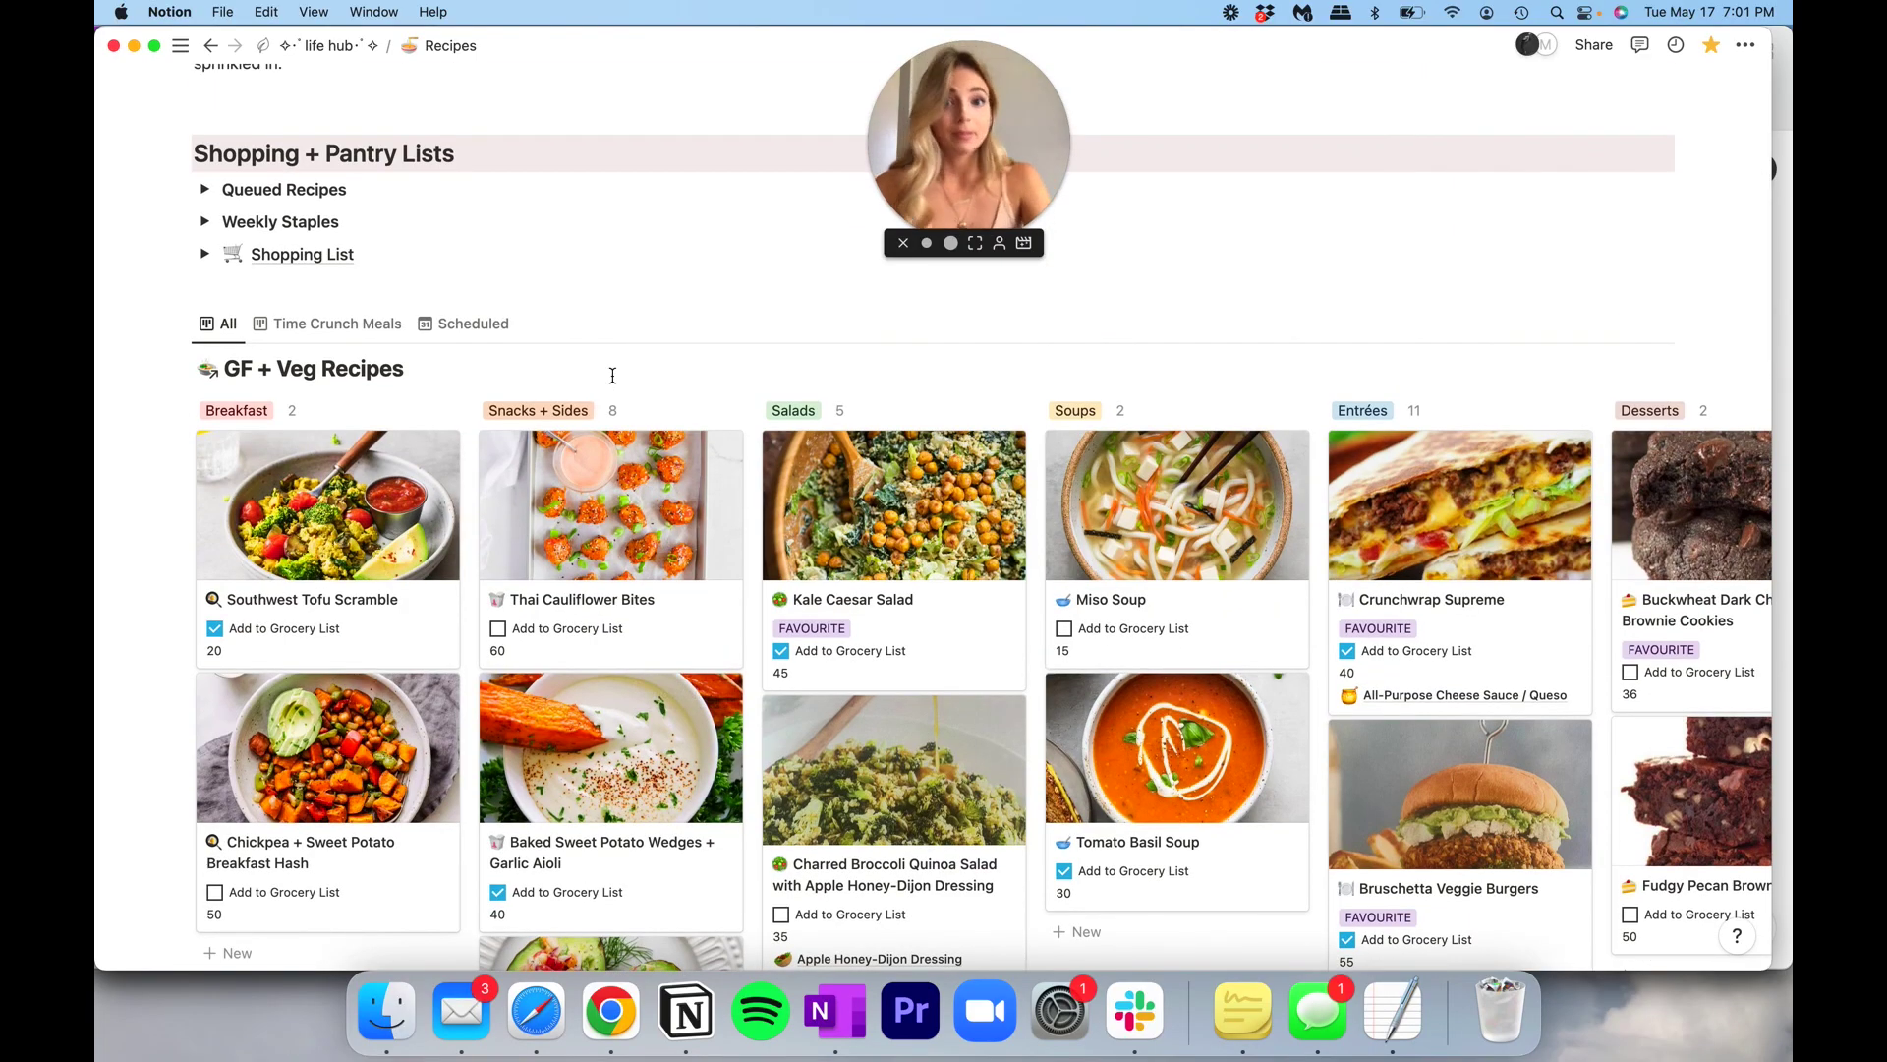
{"action": "scroll", "coordinate": [612, 375], "scroll_direction": "up", "scroll_amount": 5}
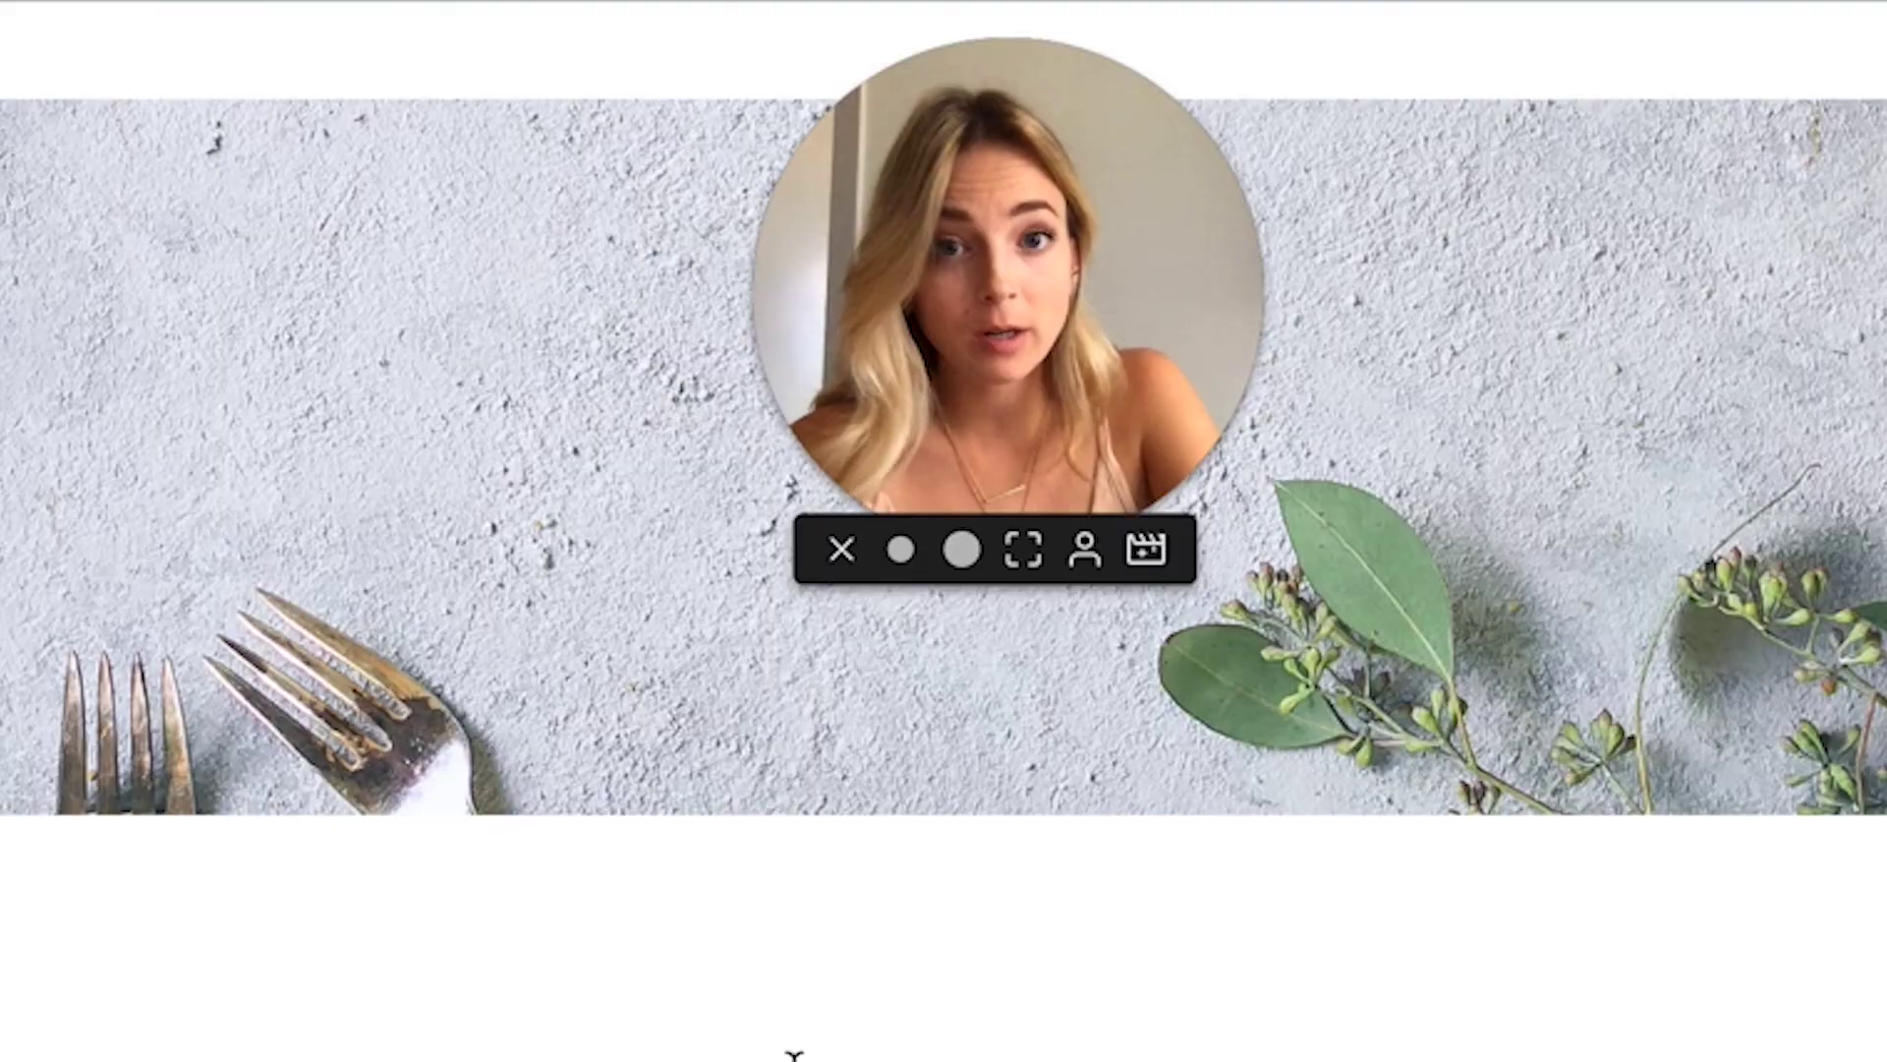